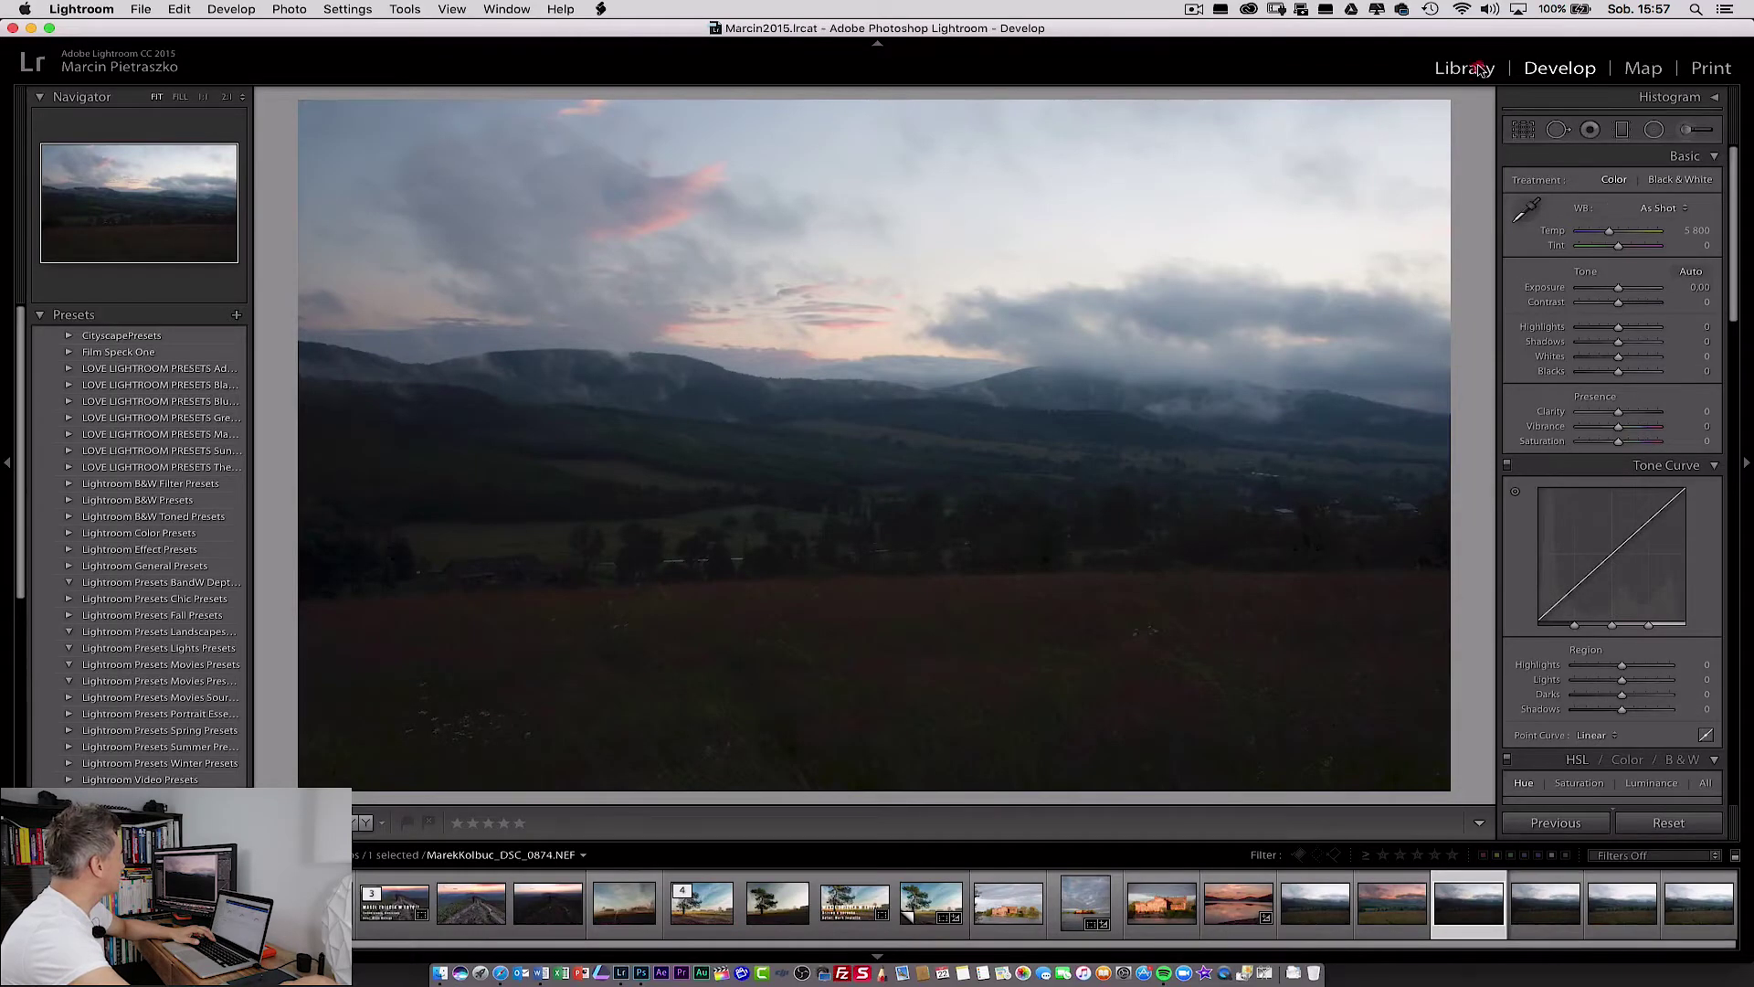
Switch from Develop to the Library module to view DSC_0874.
{"action": "left_click", "coordinate": [1479, 69]}
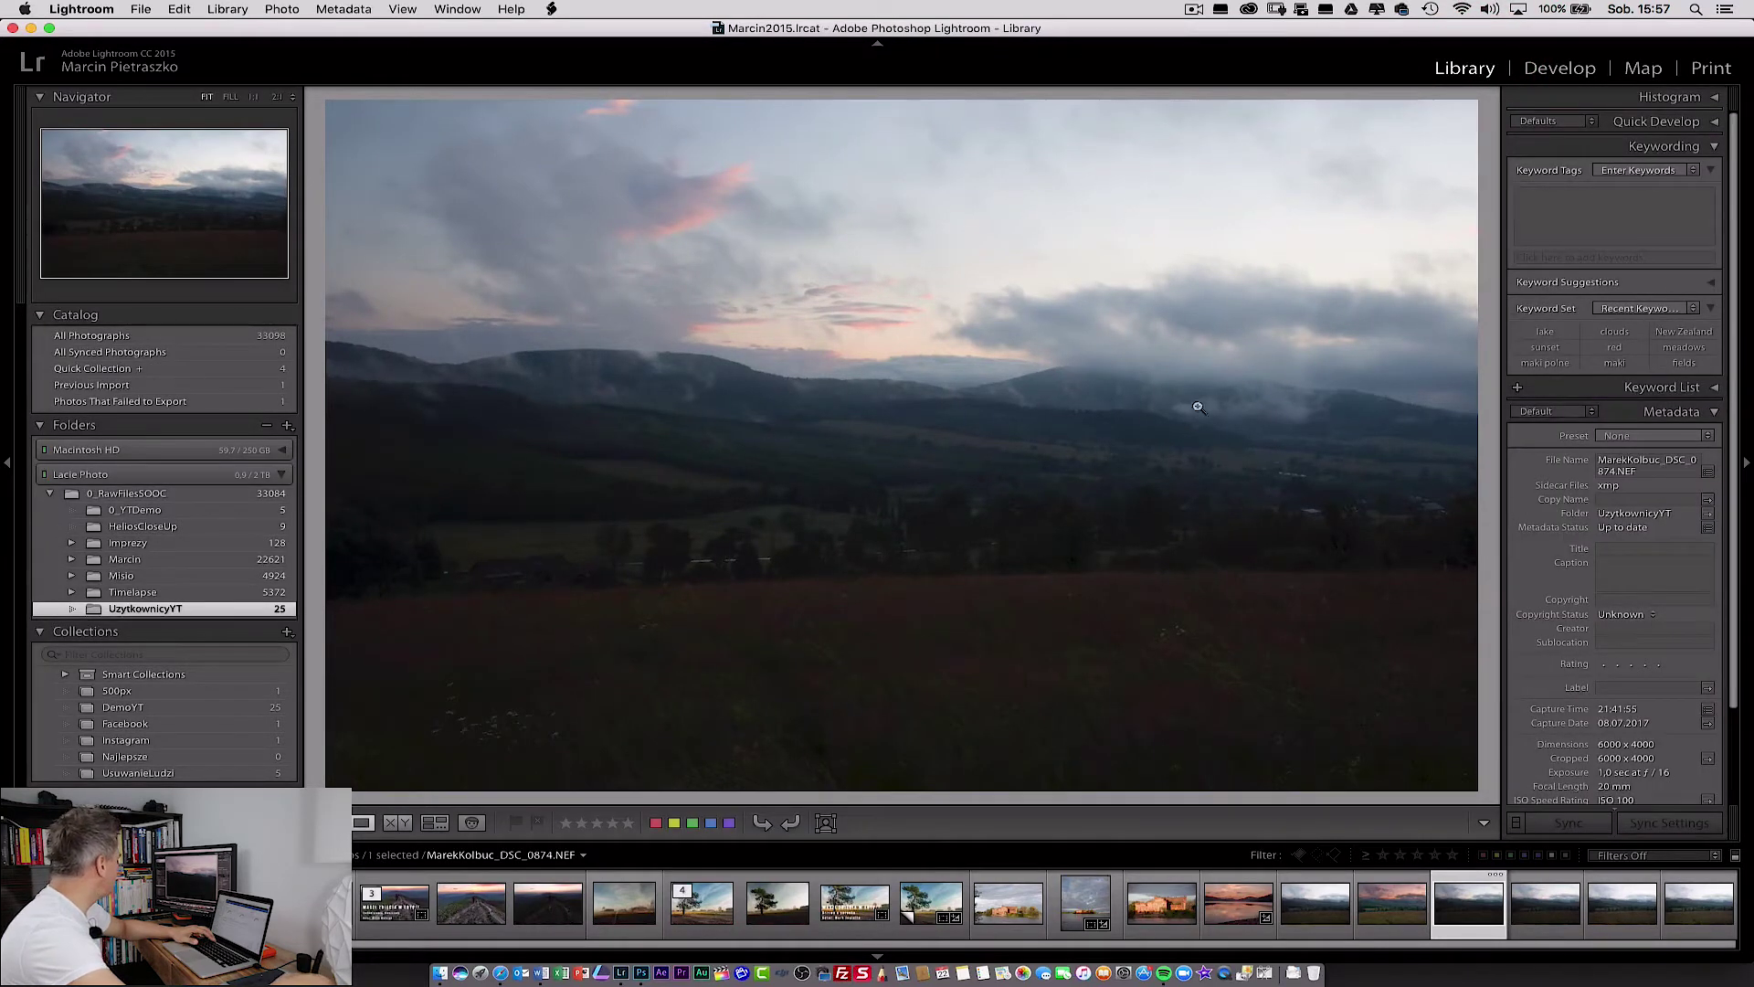
Flip through bracketed exposures 0876, 0877 and 0874, settling on the brighter DSC_0877.
{"action": "left_click", "coordinate": [1550, 915]}
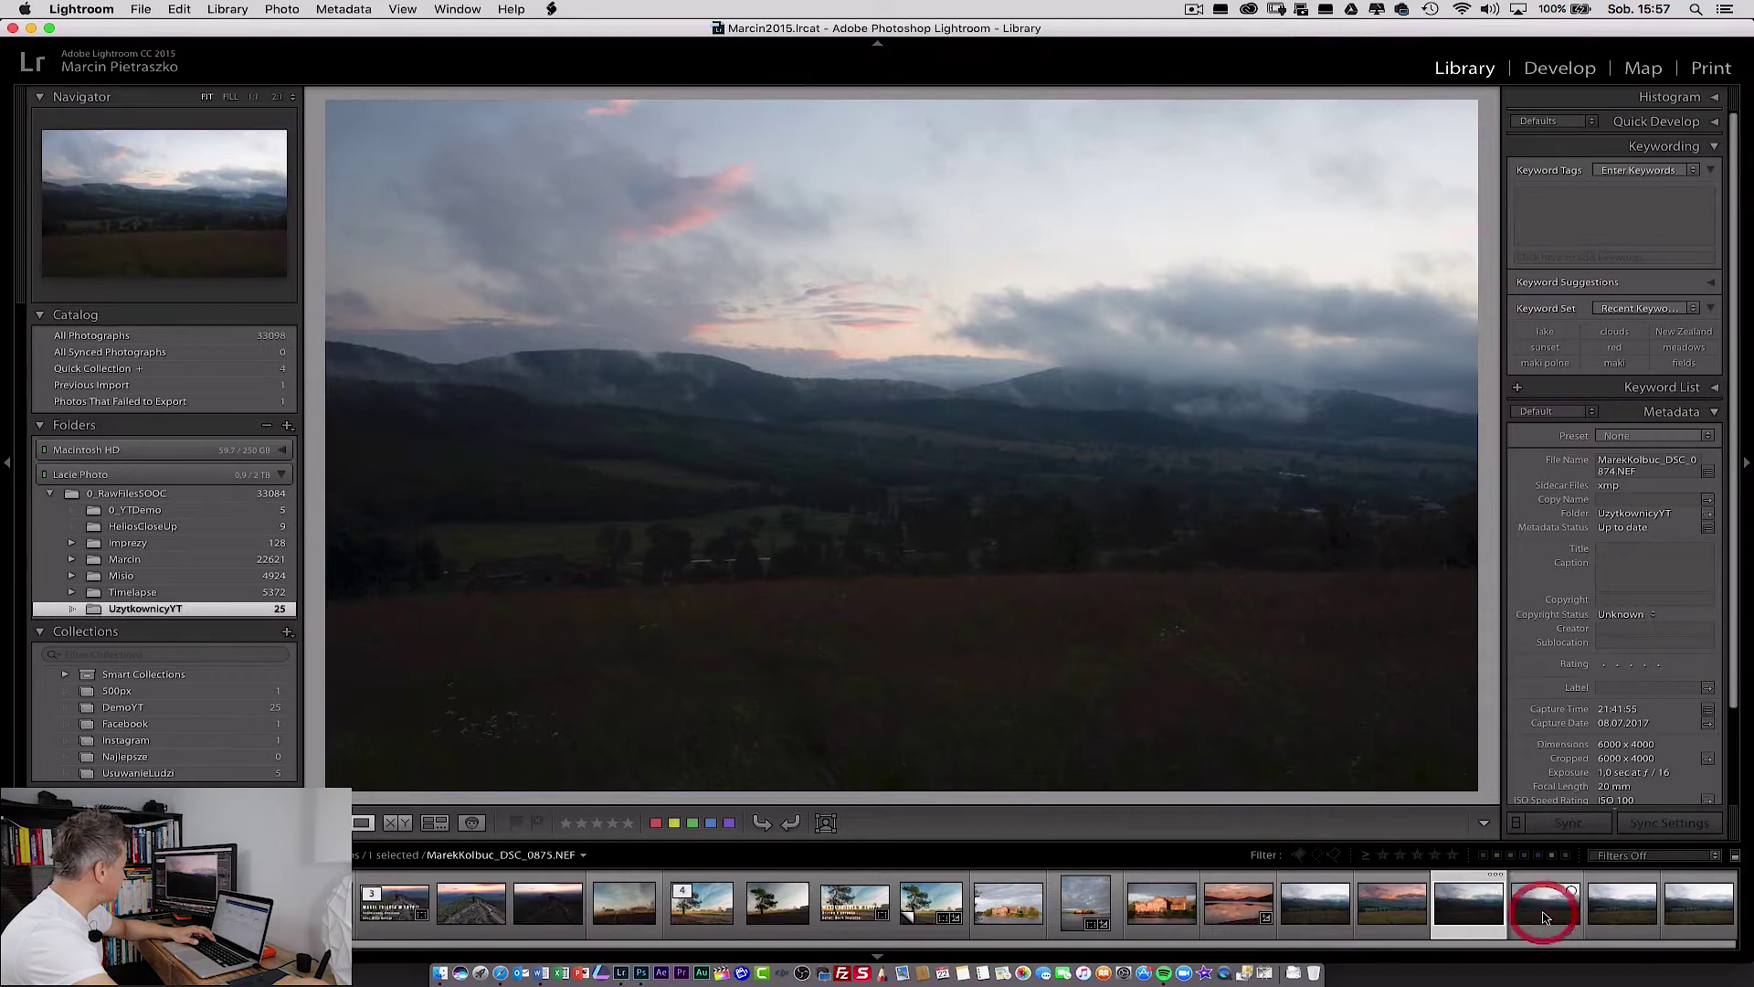
{"action": "left_click", "coordinate": [1608, 914]}
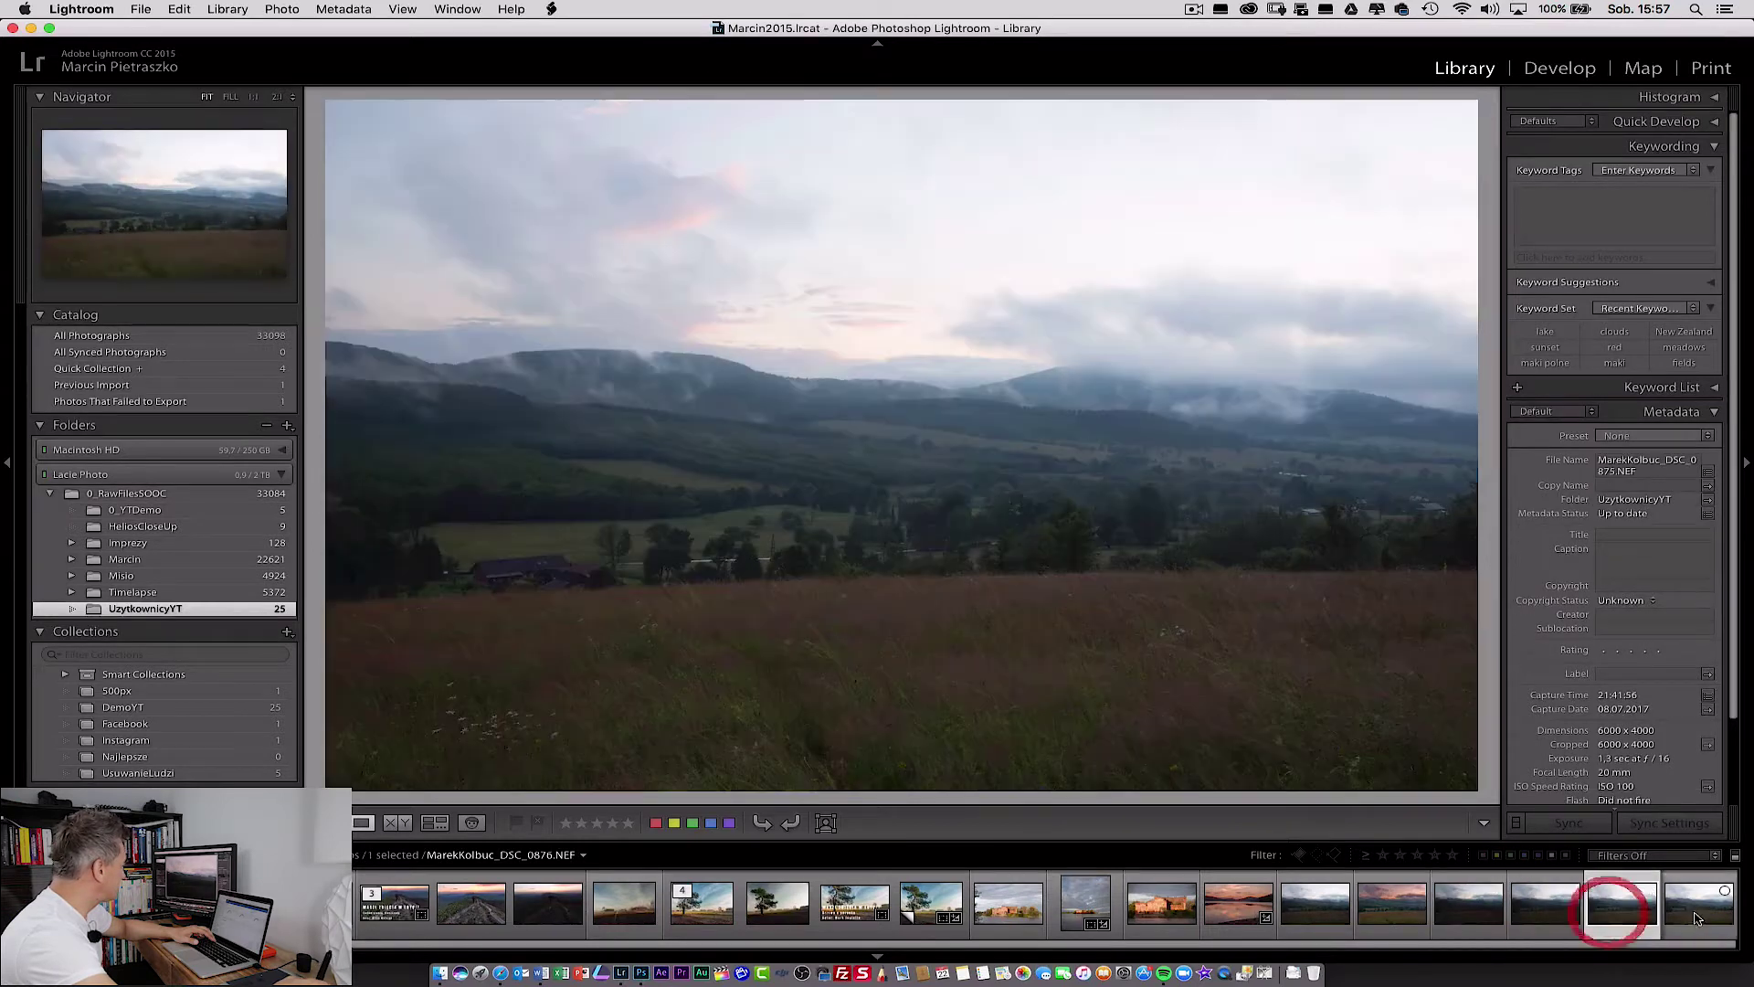
{"action": "left_click", "coordinate": [1467, 908]}
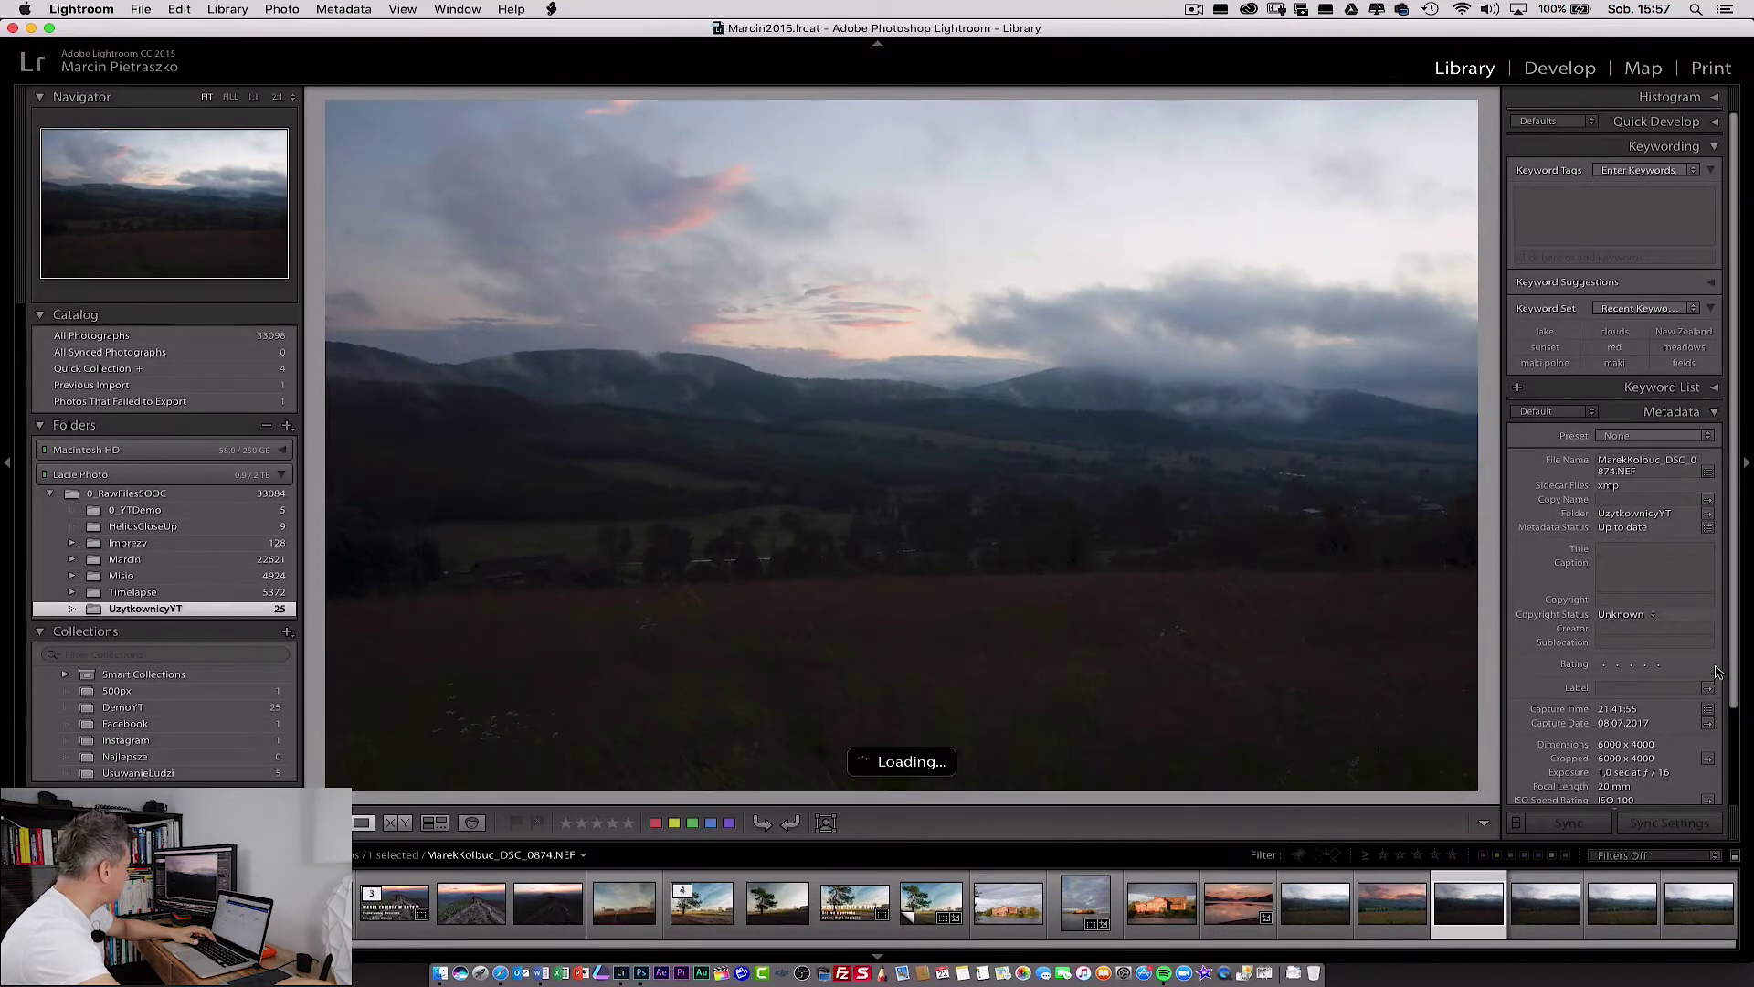
{"action": "left_click_drag", "start_coordinate": [1734, 672], "coordinate": [1724, 737]}
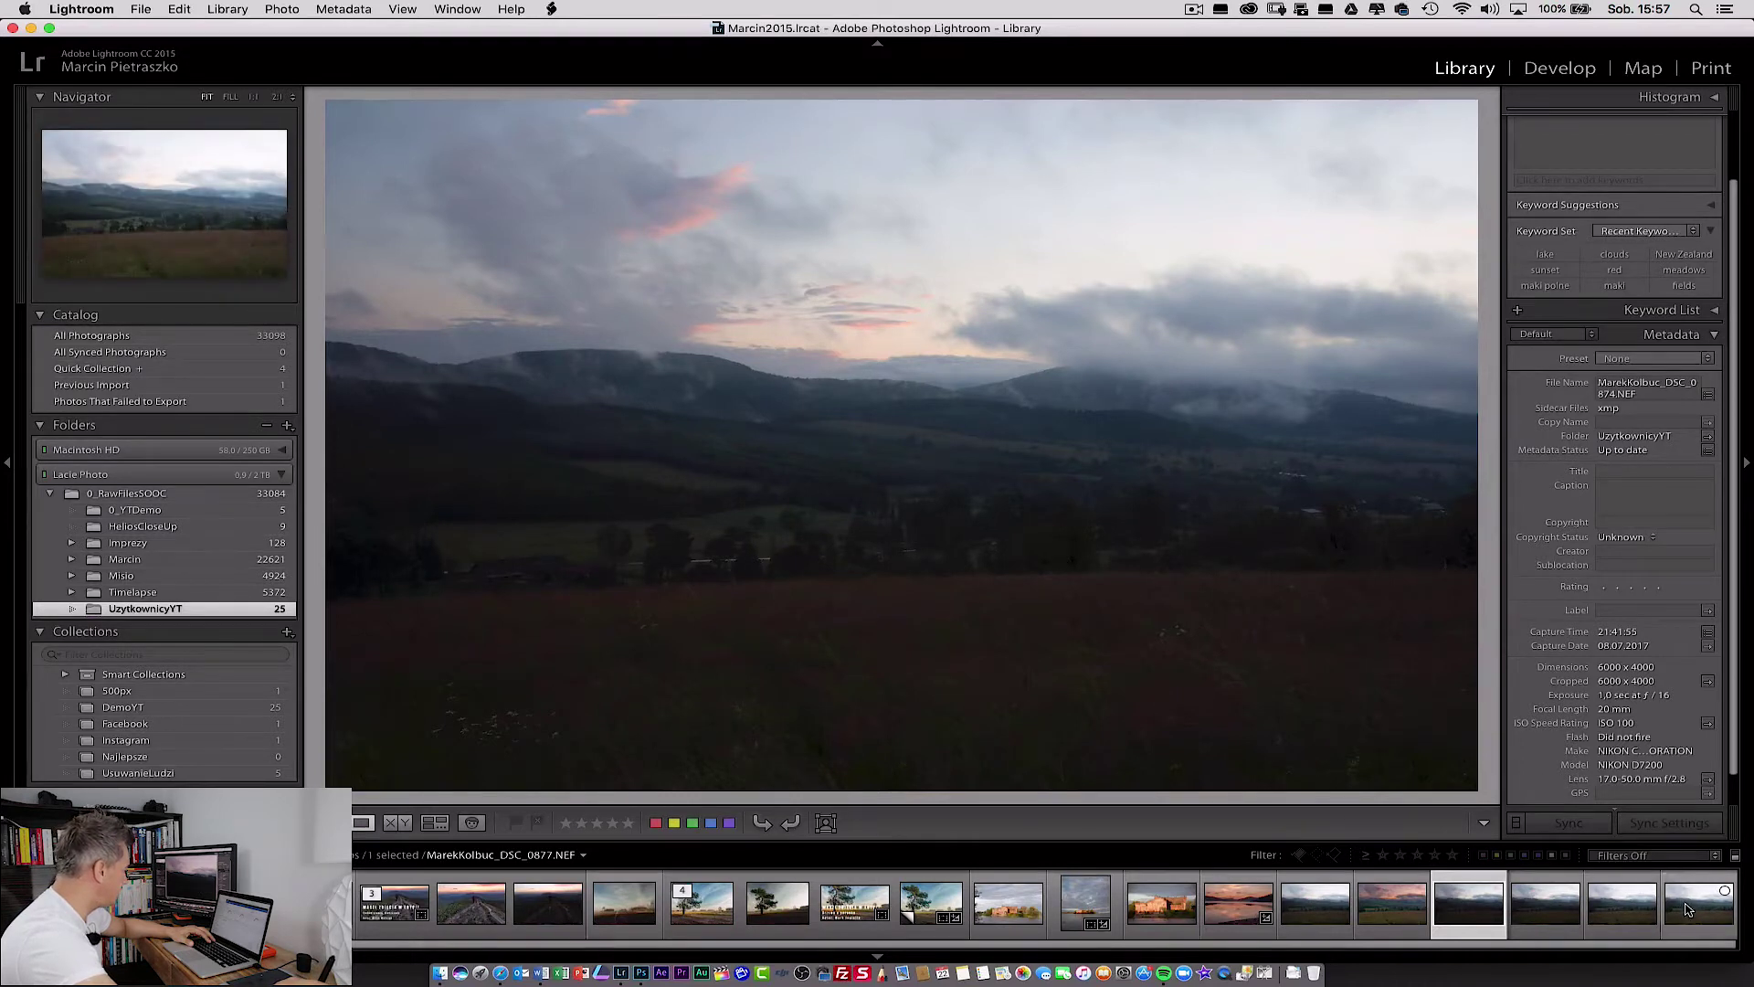
{"action": "left_click", "coordinate": [1685, 911]}
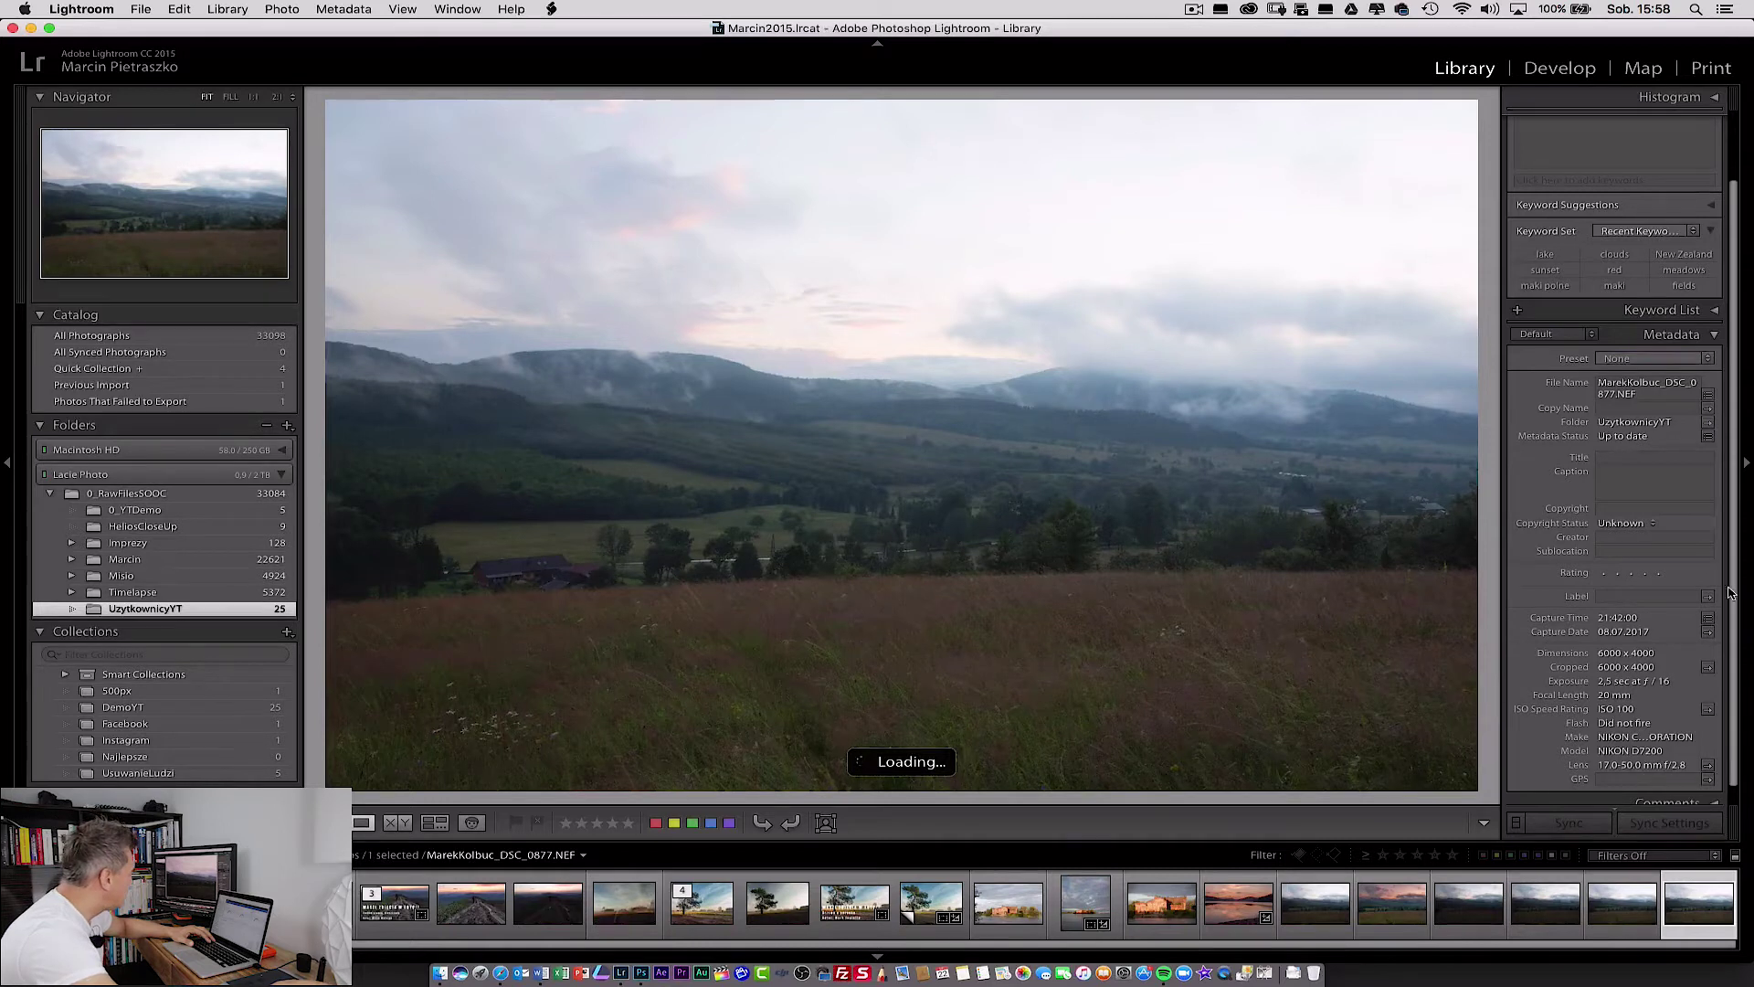
{"action": "scroll", "coordinate": [1736, 605], "scroll_direction": "down", "scroll_amount": 2}
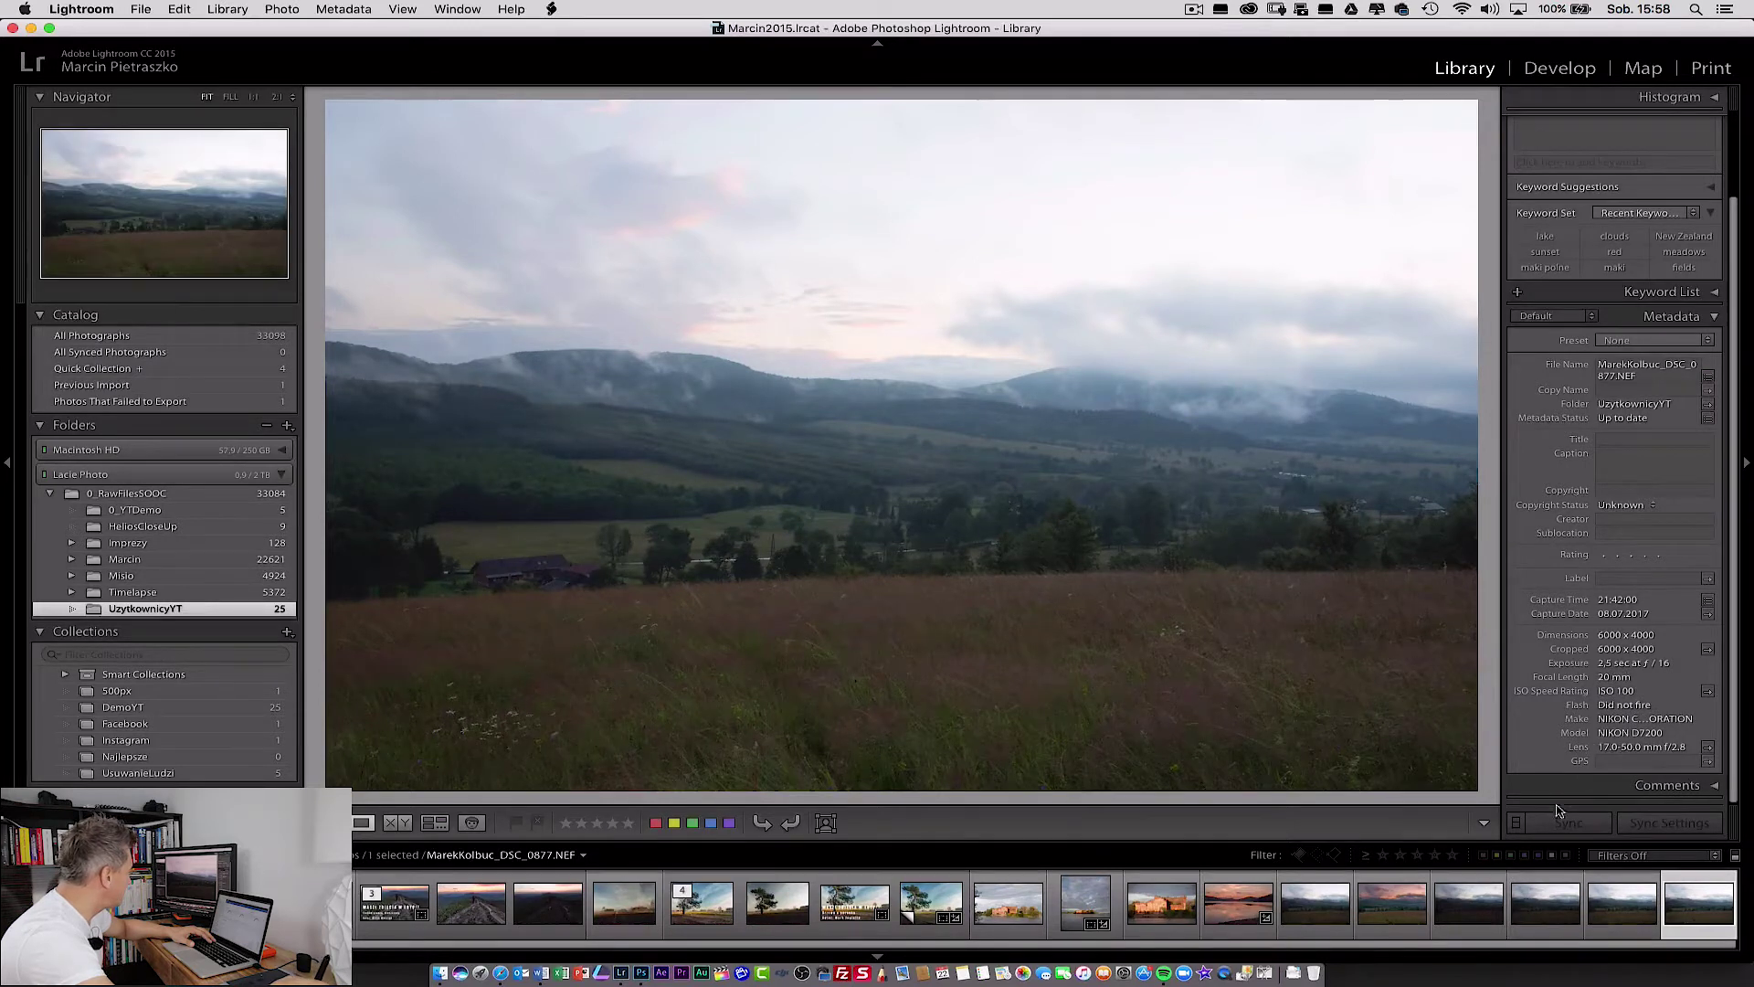
{"action": "left_click", "coordinate": [1469, 906]}
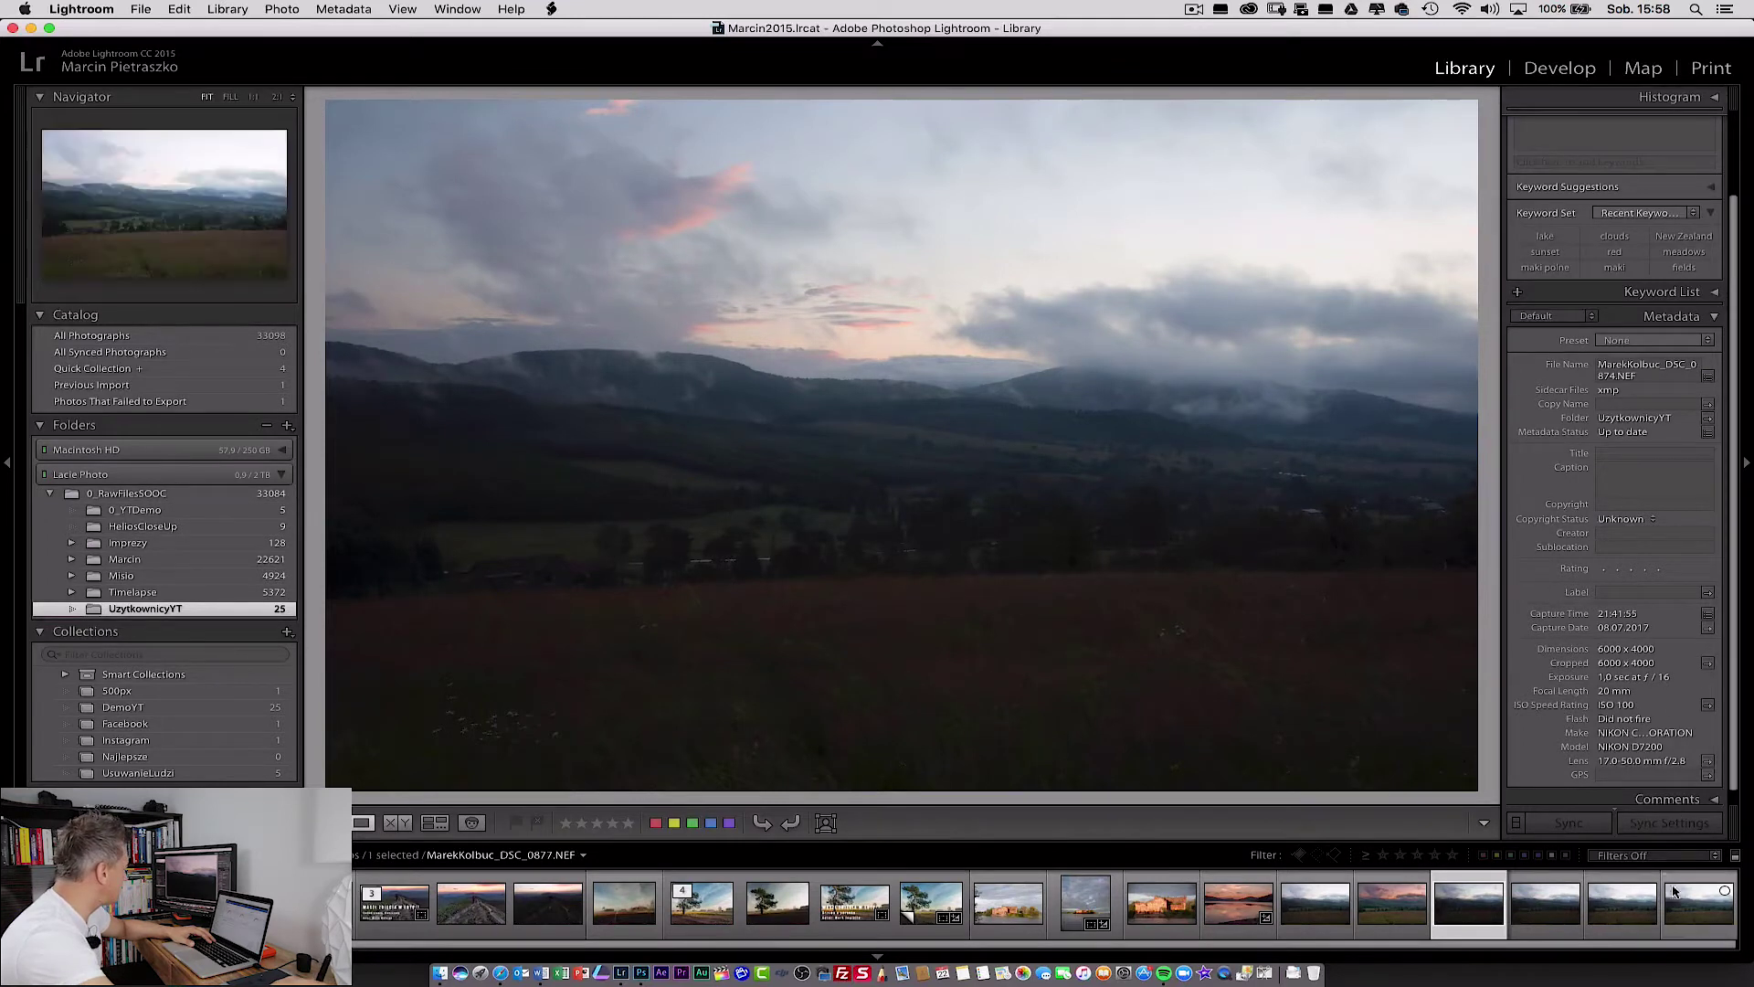
{"action": "left_click", "coordinate": [1688, 909]}
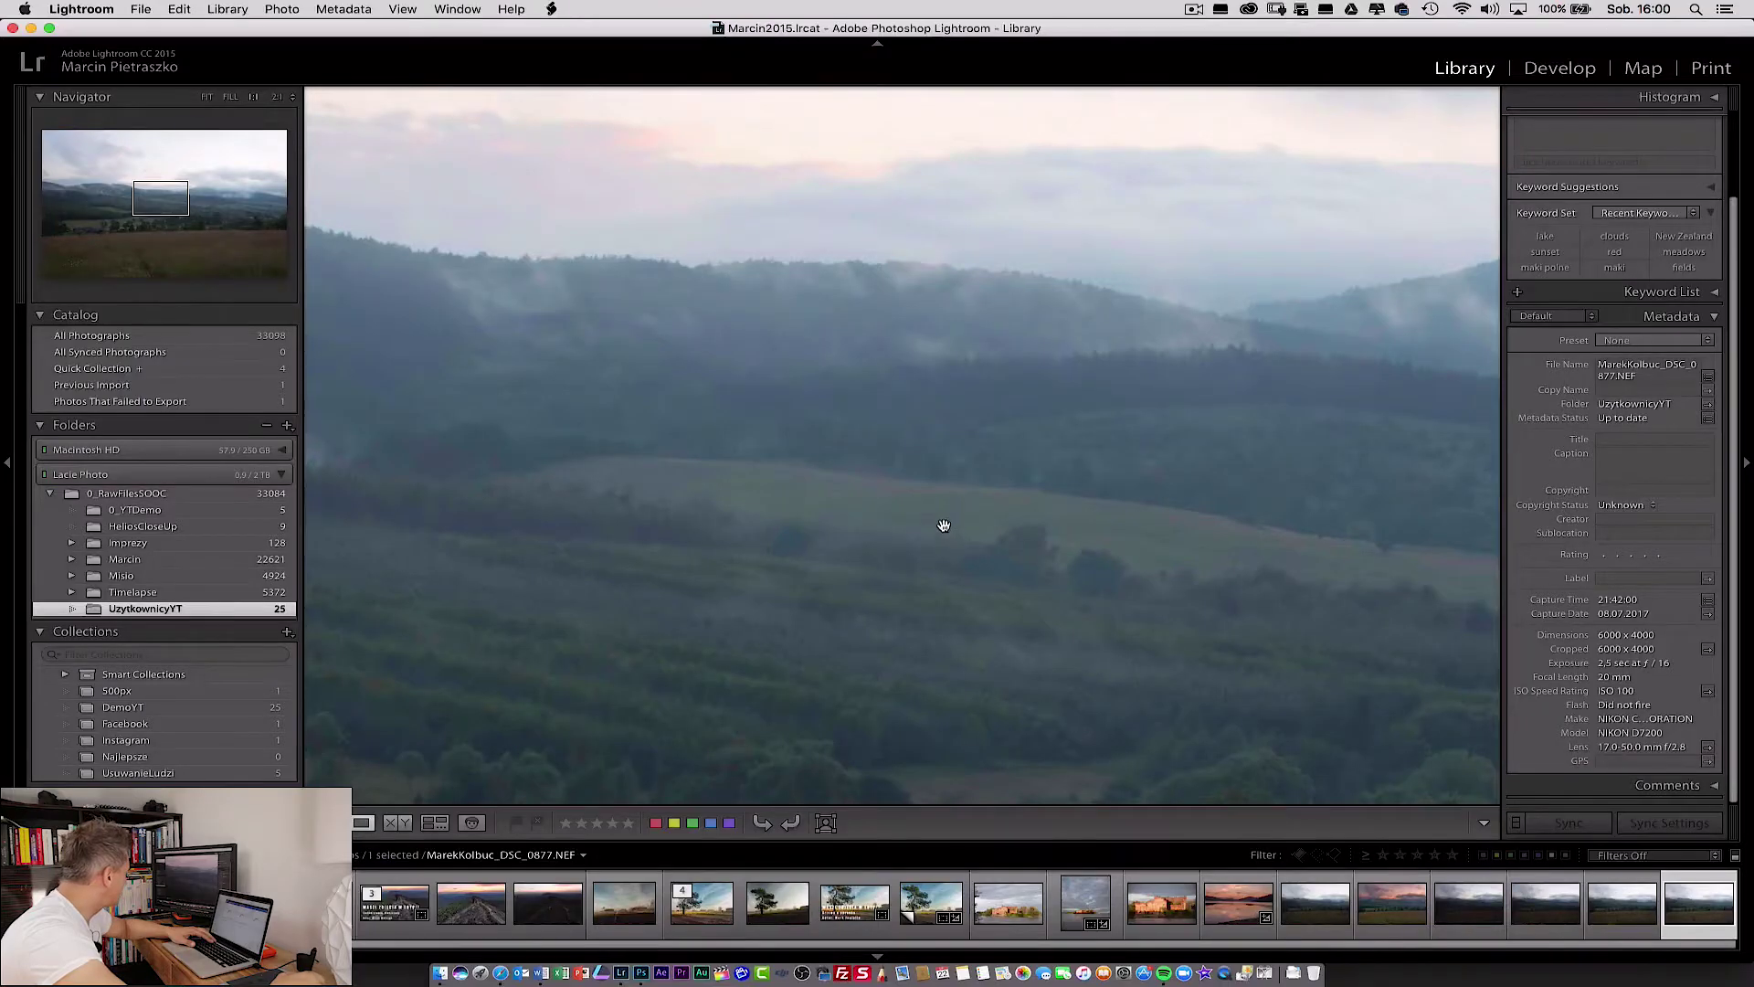
Zoom DSC_0877's meadow foreground to 100% and back, then select the darker DSC_0874.
{"action": "left_click", "coordinate": [944, 526]}
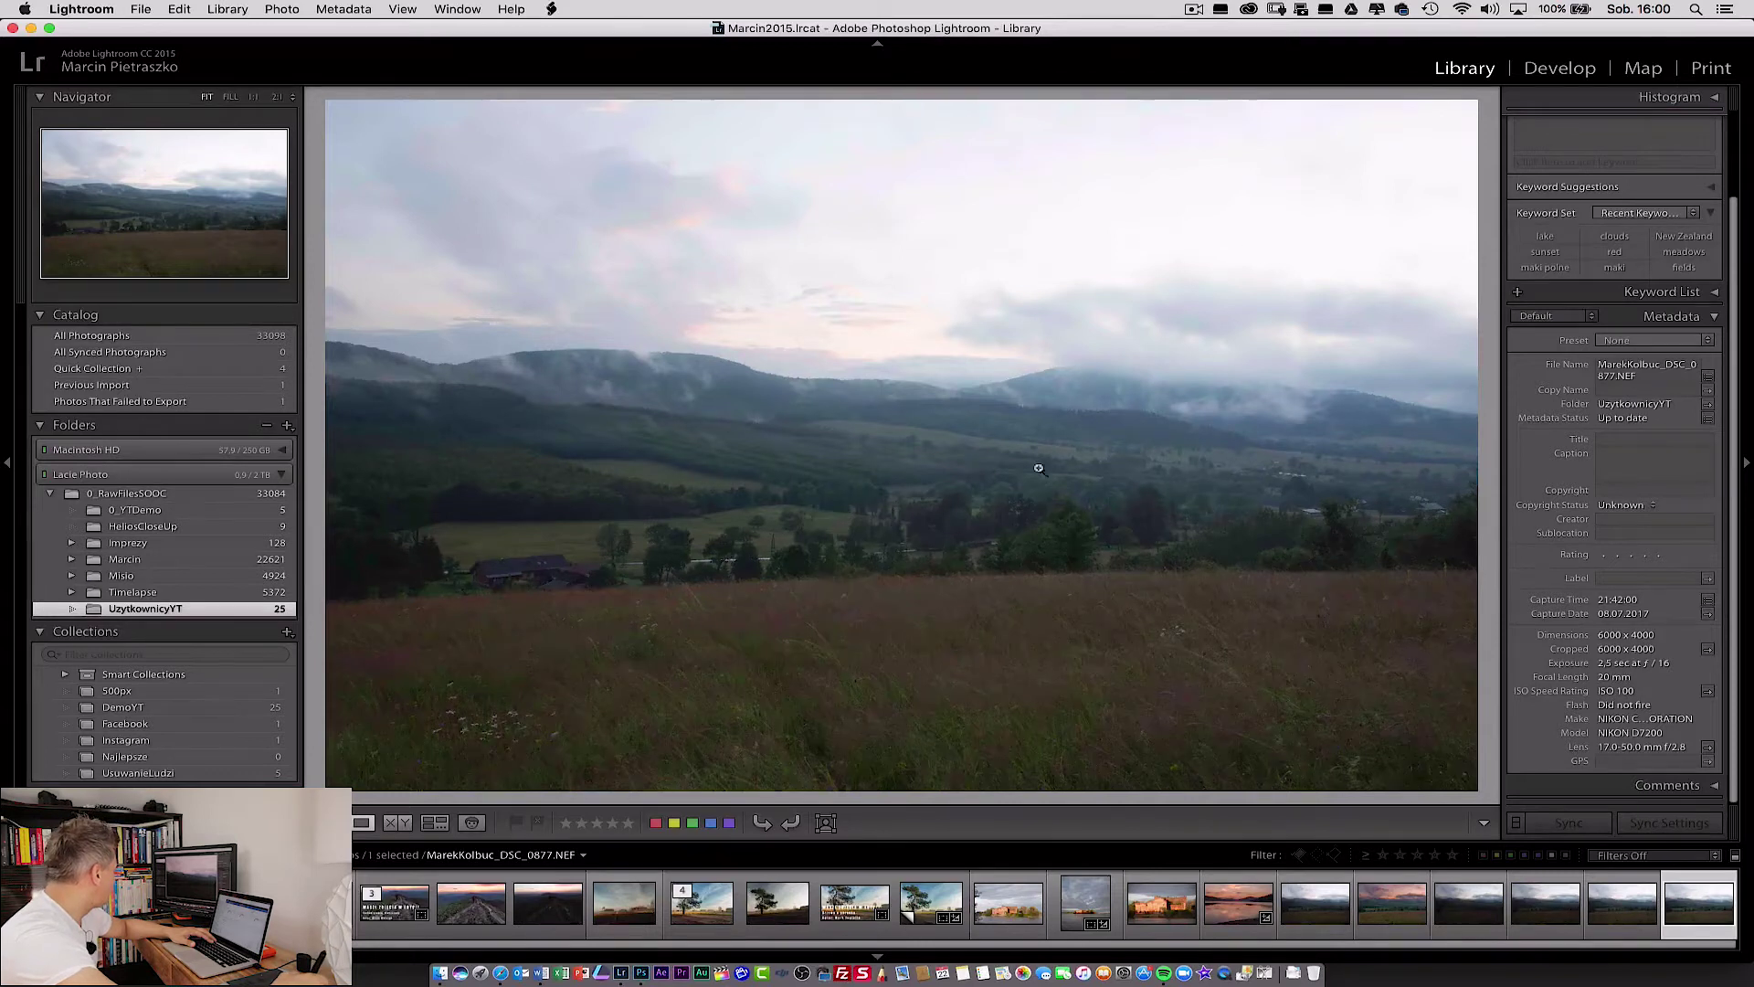
{"action": "left_click", "coordinate": [920, 599]}
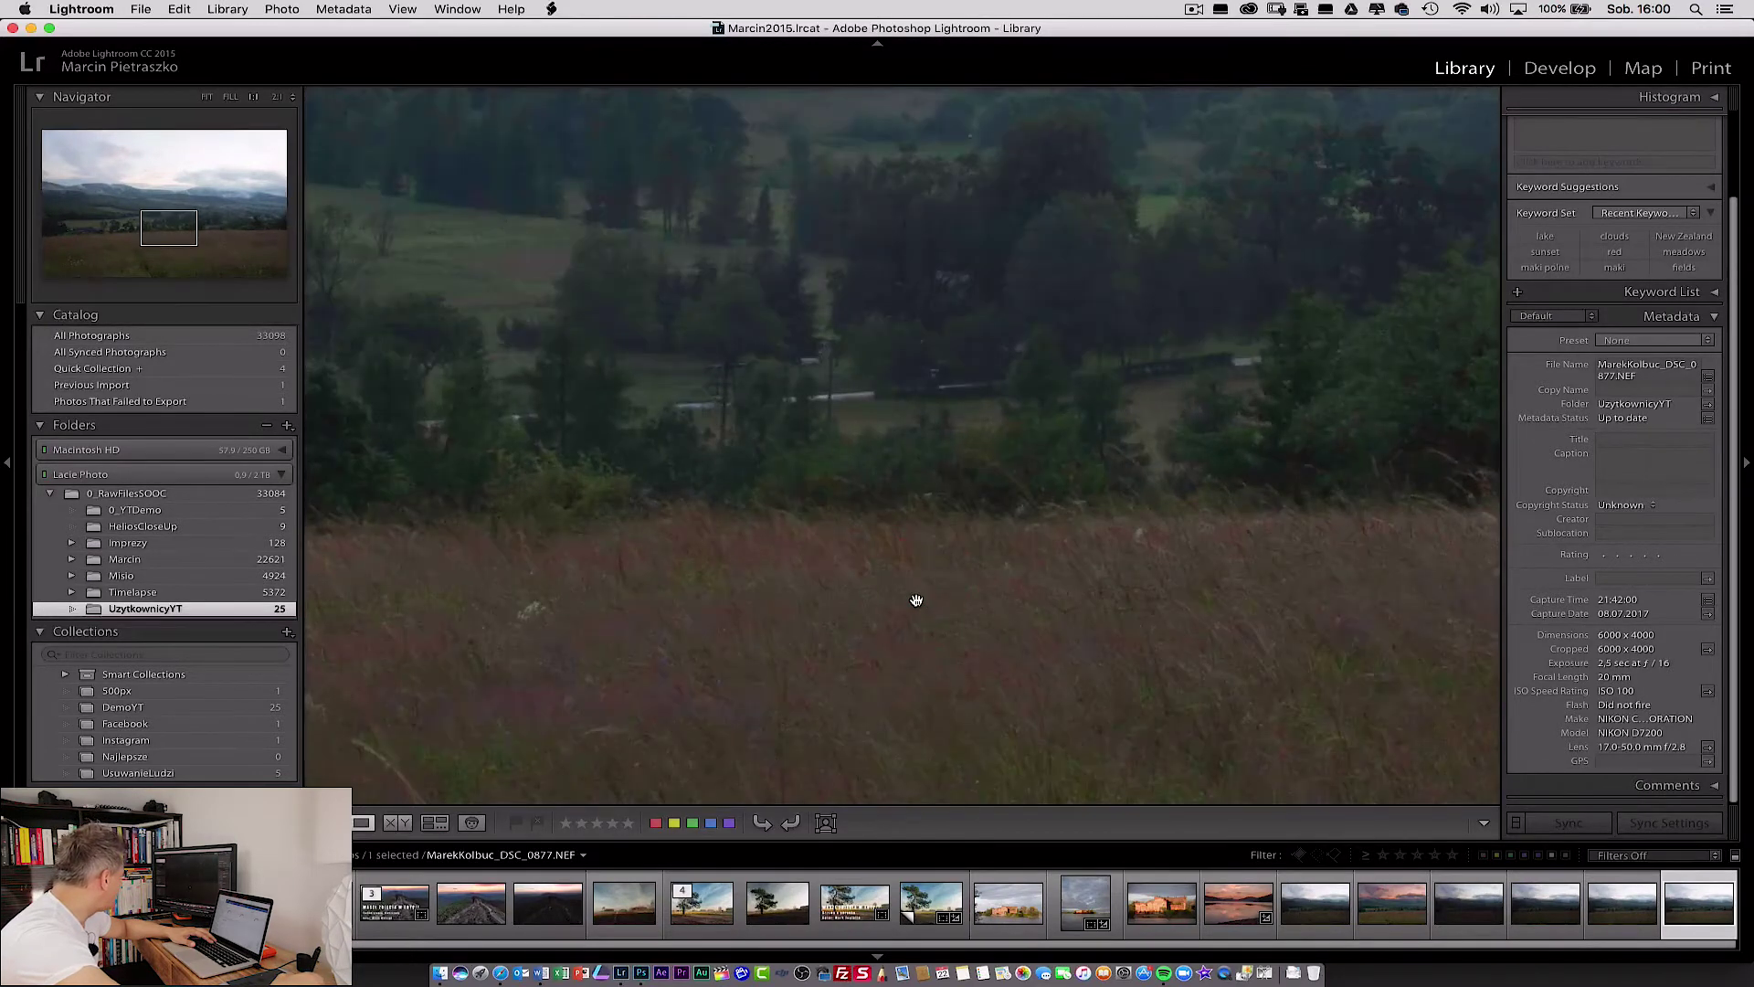
{"action": "left_click", "coordinate": [919, 601]}
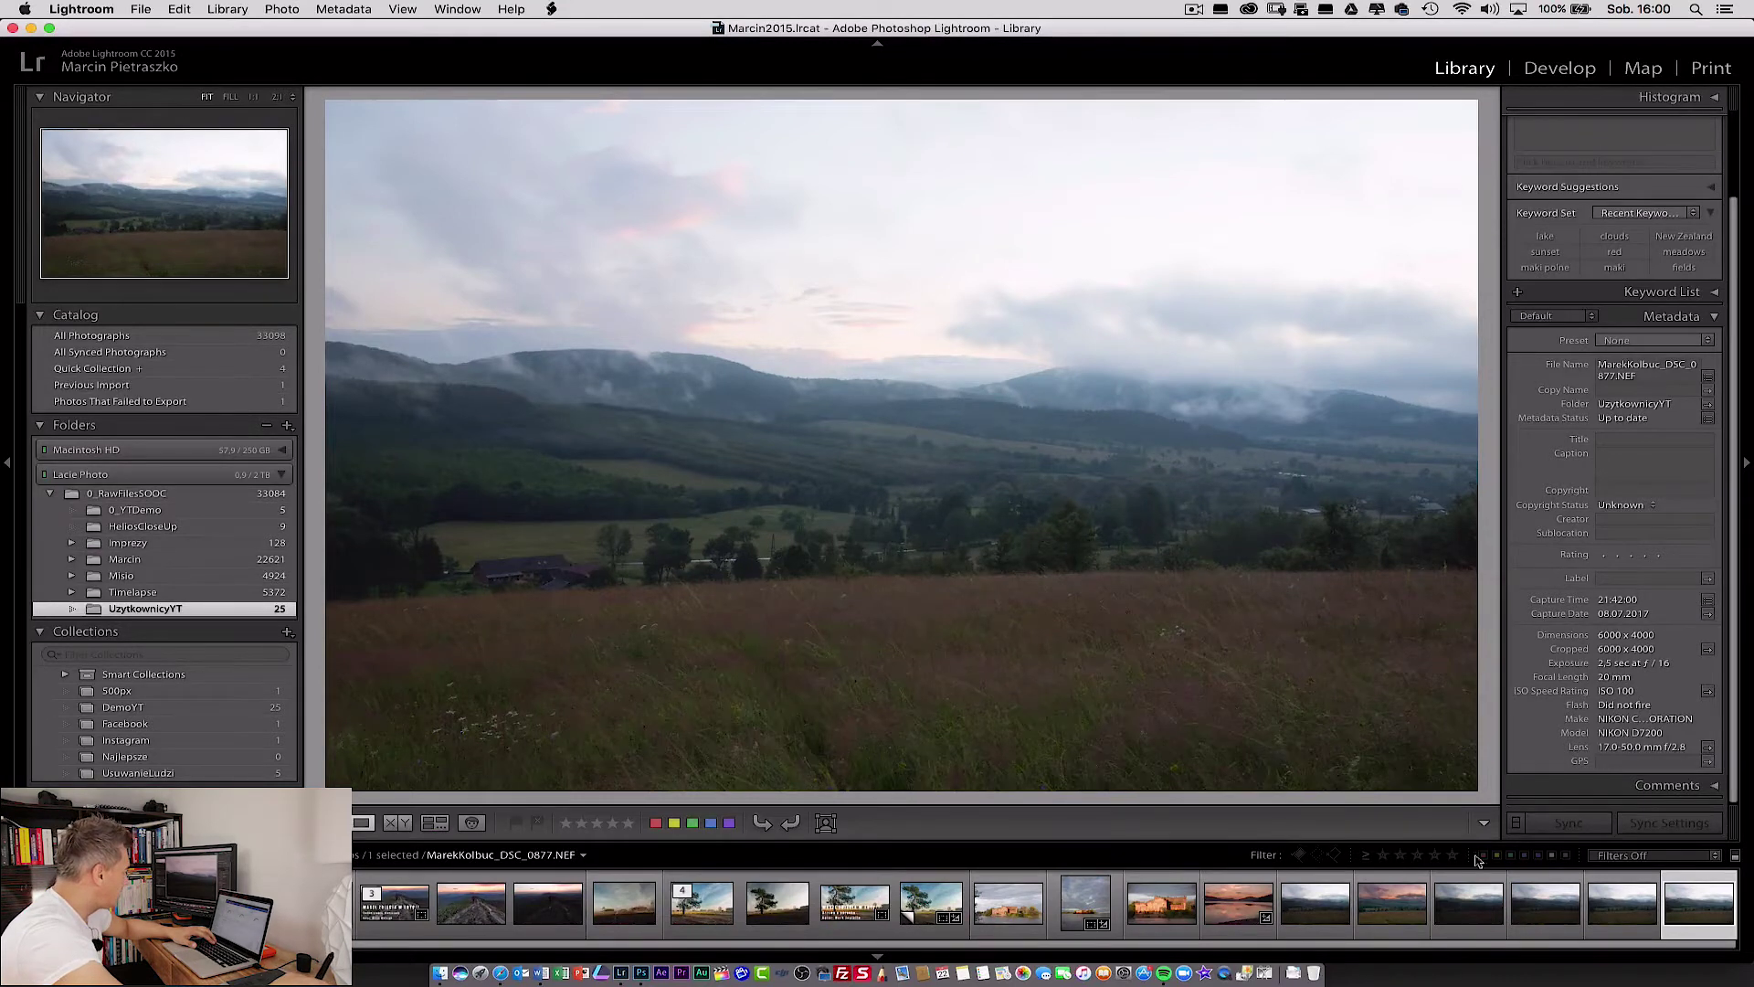
{"action": "left_click", "coordinate": [1468, 905]}
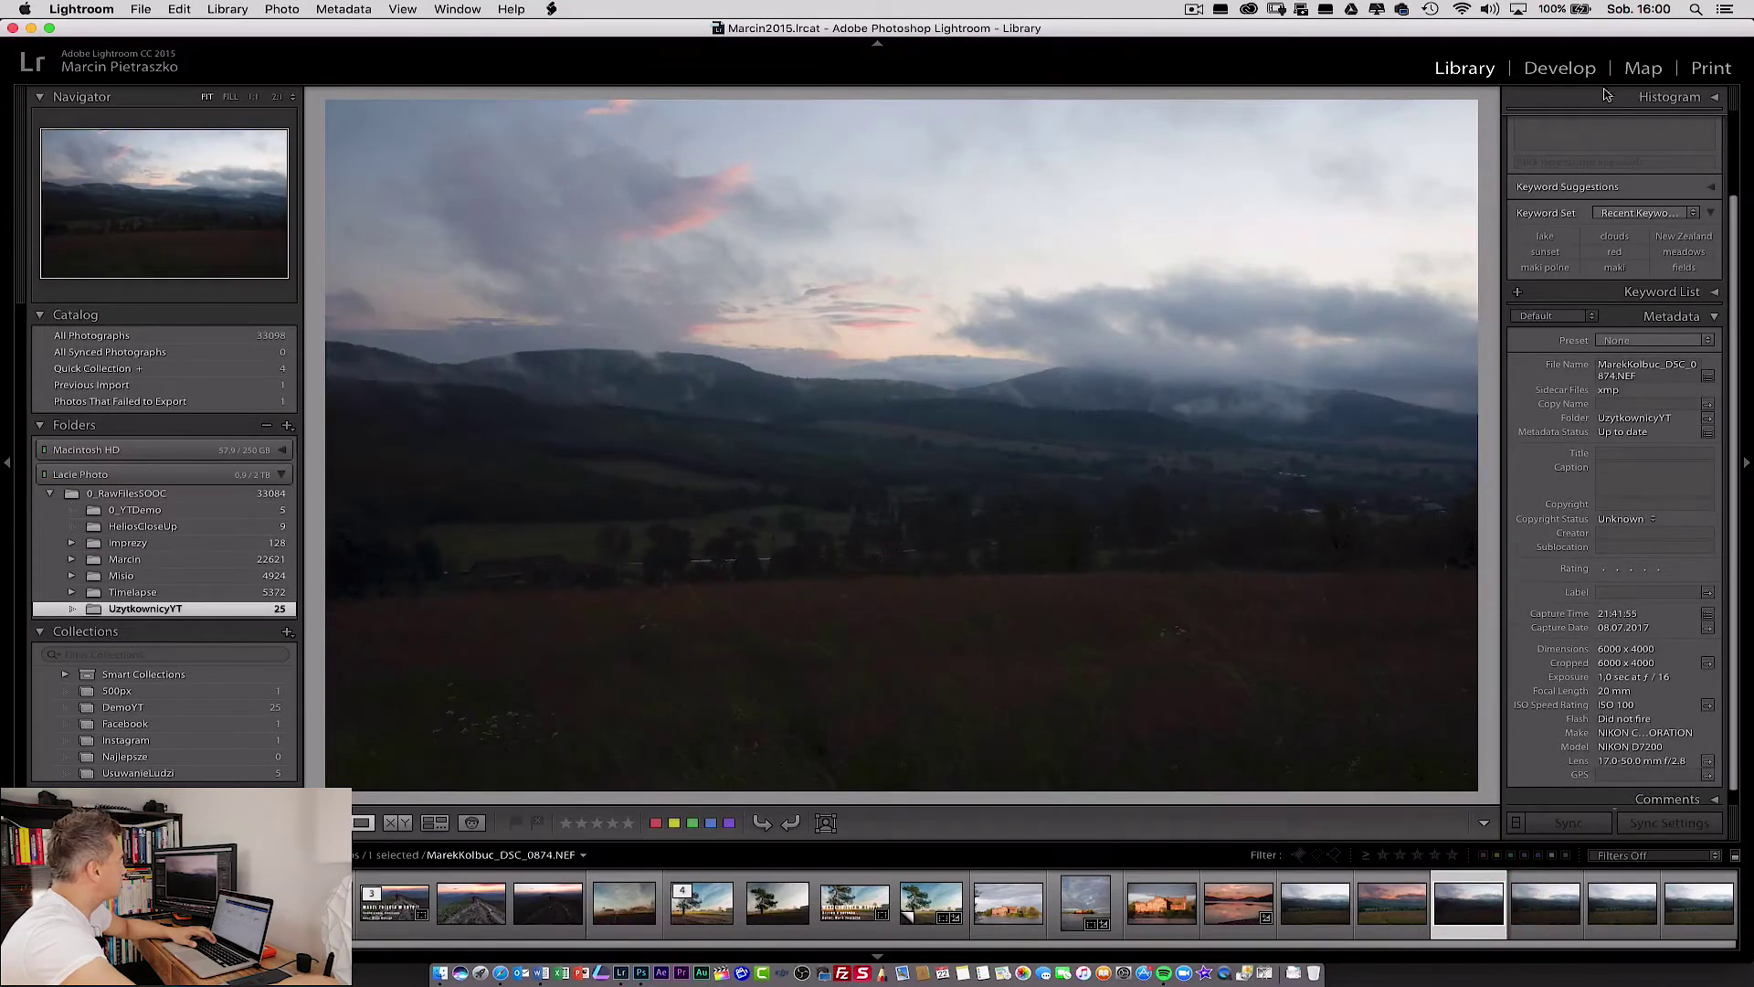
In Develop's Basic panel set Highlights −76, Shadows +63, Vibrance +14 and Exposure +0.30.
{"action": "left_click", "coordinate": [1546, 70]}
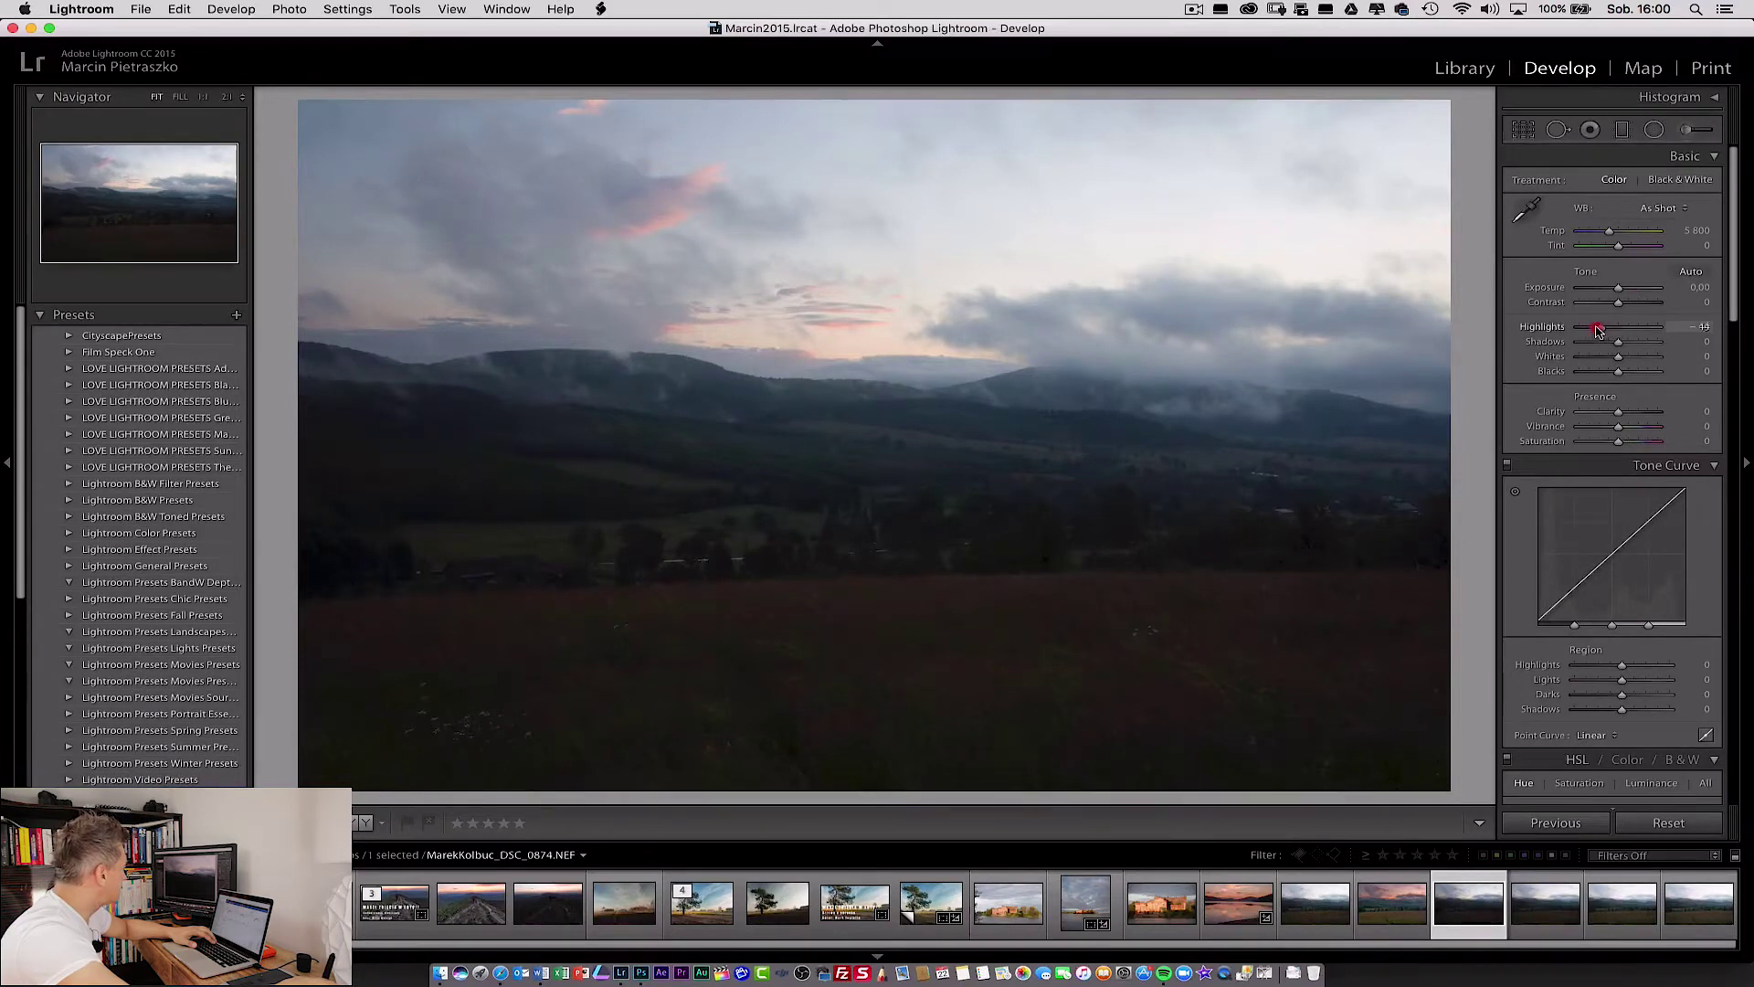
{"action": "left_click_drag", "start_coordinate": [1598, 331], "coordinate": [1585, 331]}
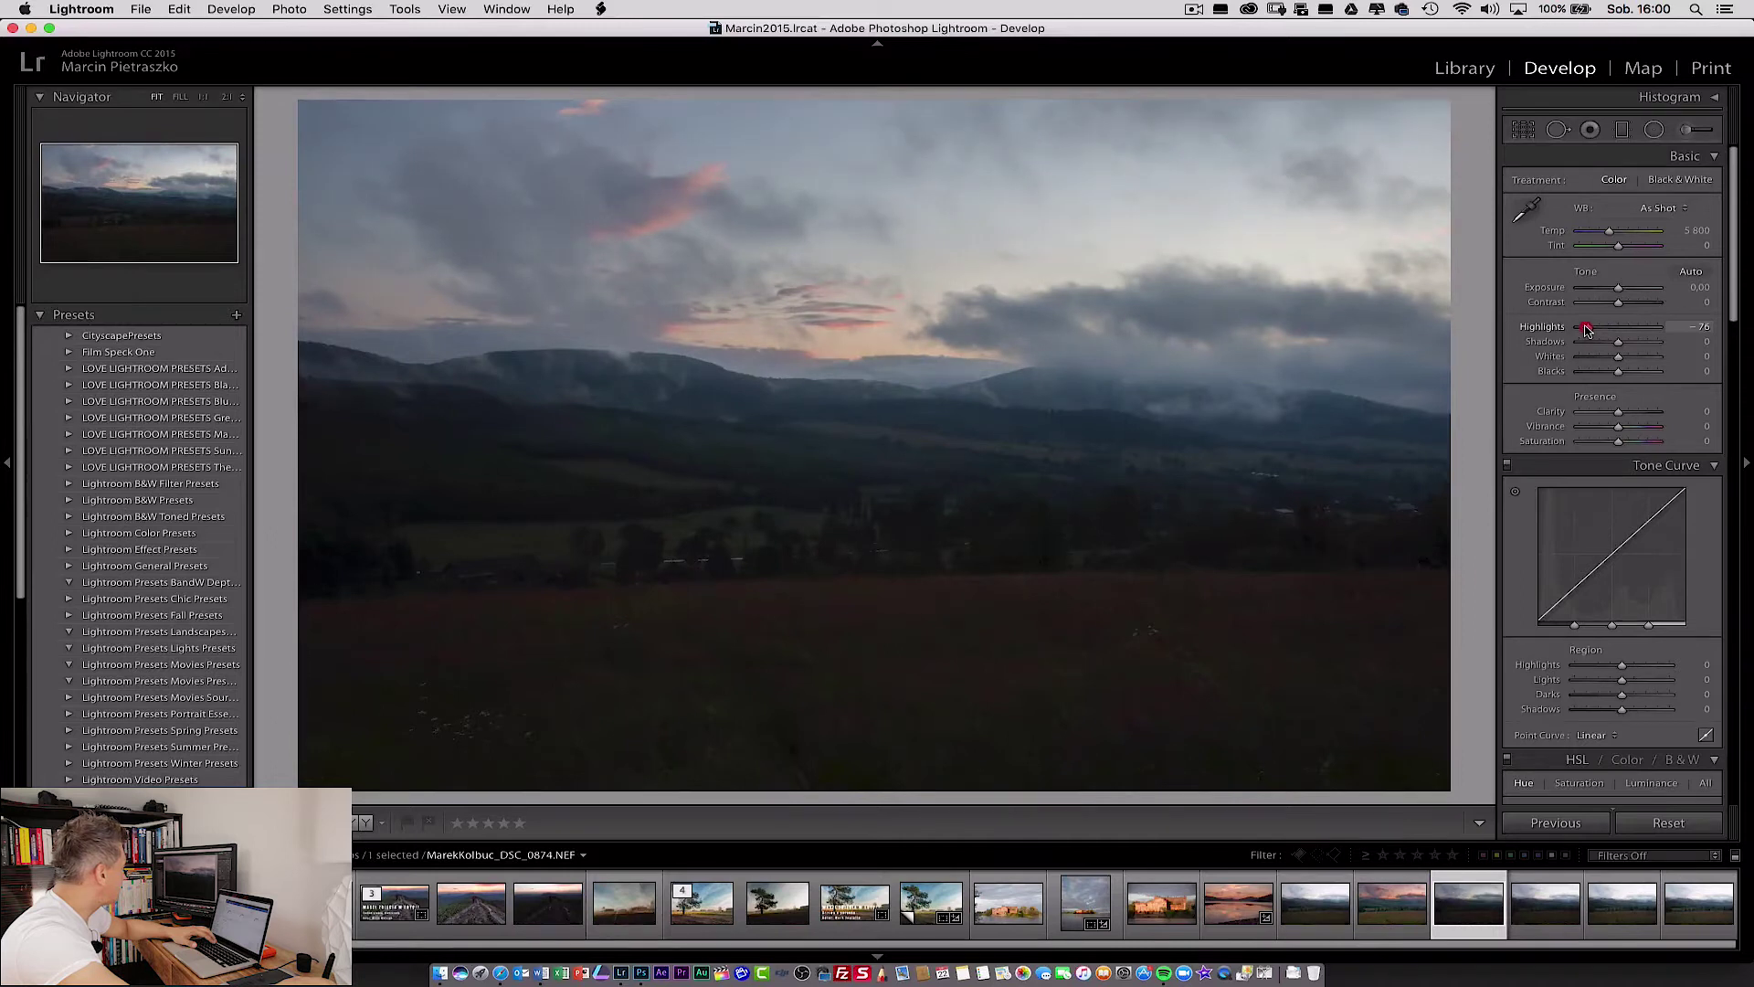
{"action": "left_click", "coordinate": [1619, 345]}
{"action": "left_click_drag", "start_coordinate": [1635, 349], "coordinate": [1651, 350]}
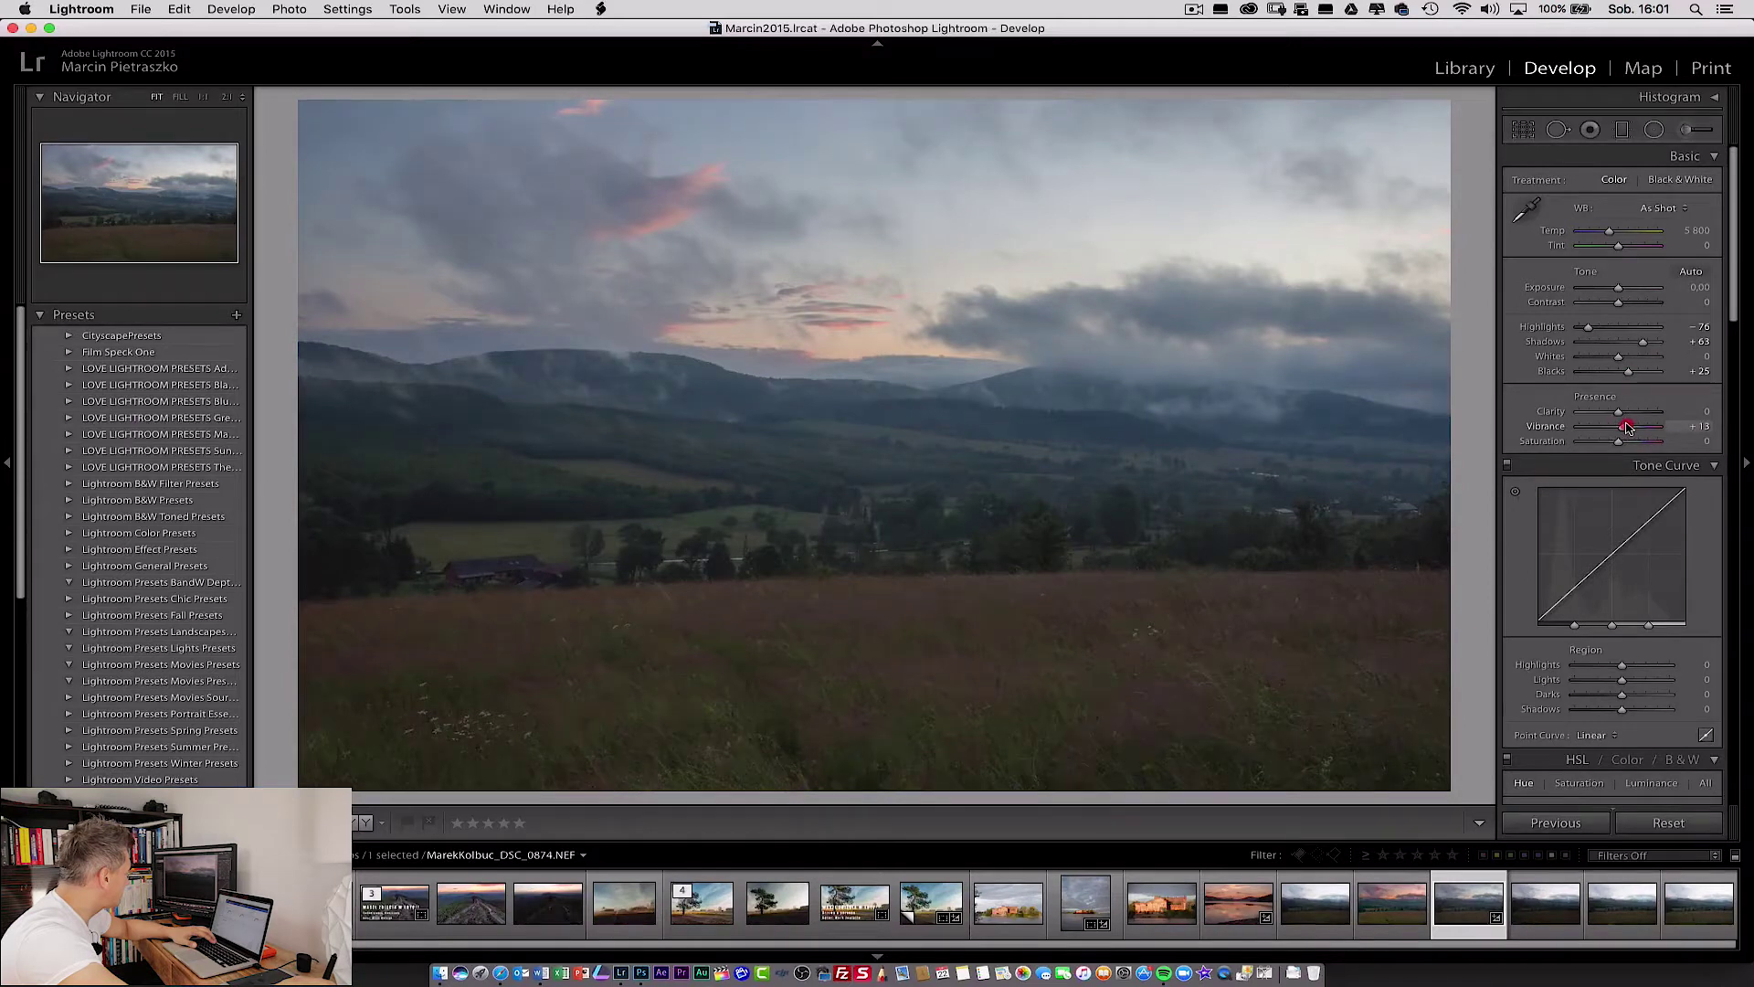
{"action": "left_click_drag", "start_coordinate": [1629, 425], "coordinate": [1625, 425]}
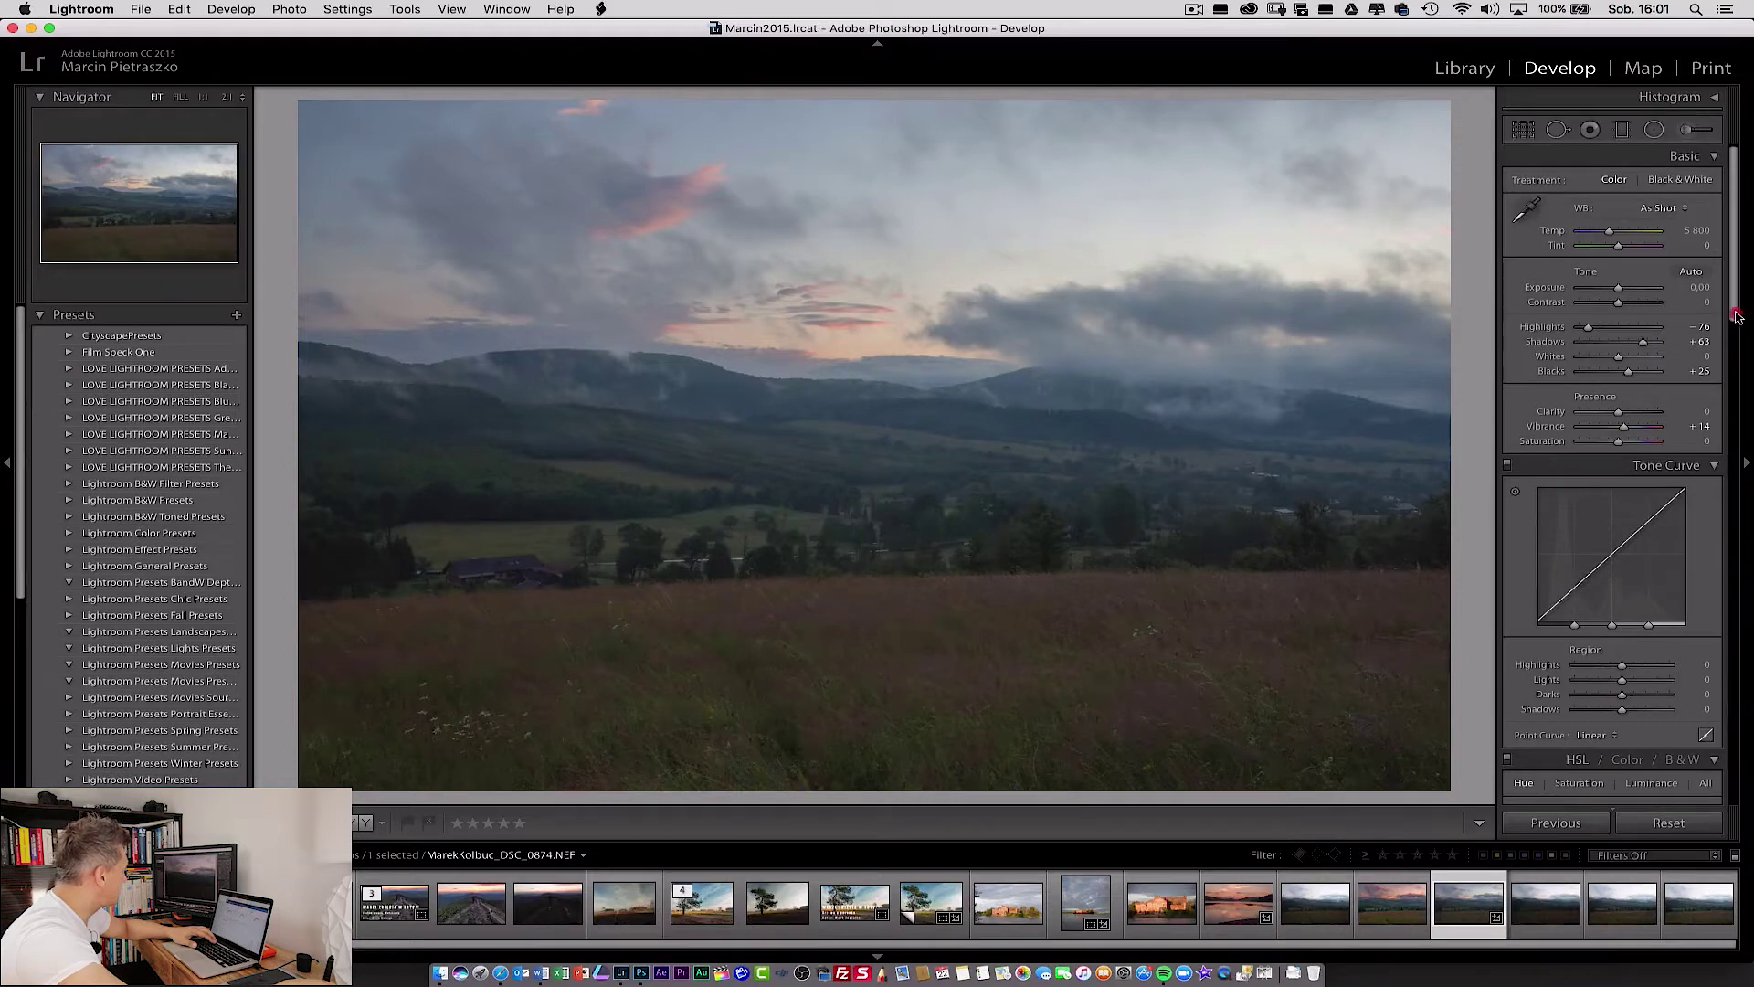
{"action": "scroll", "coordinate": [1736, 315], "scroll_direction": "down", "scroll_amount": 2}
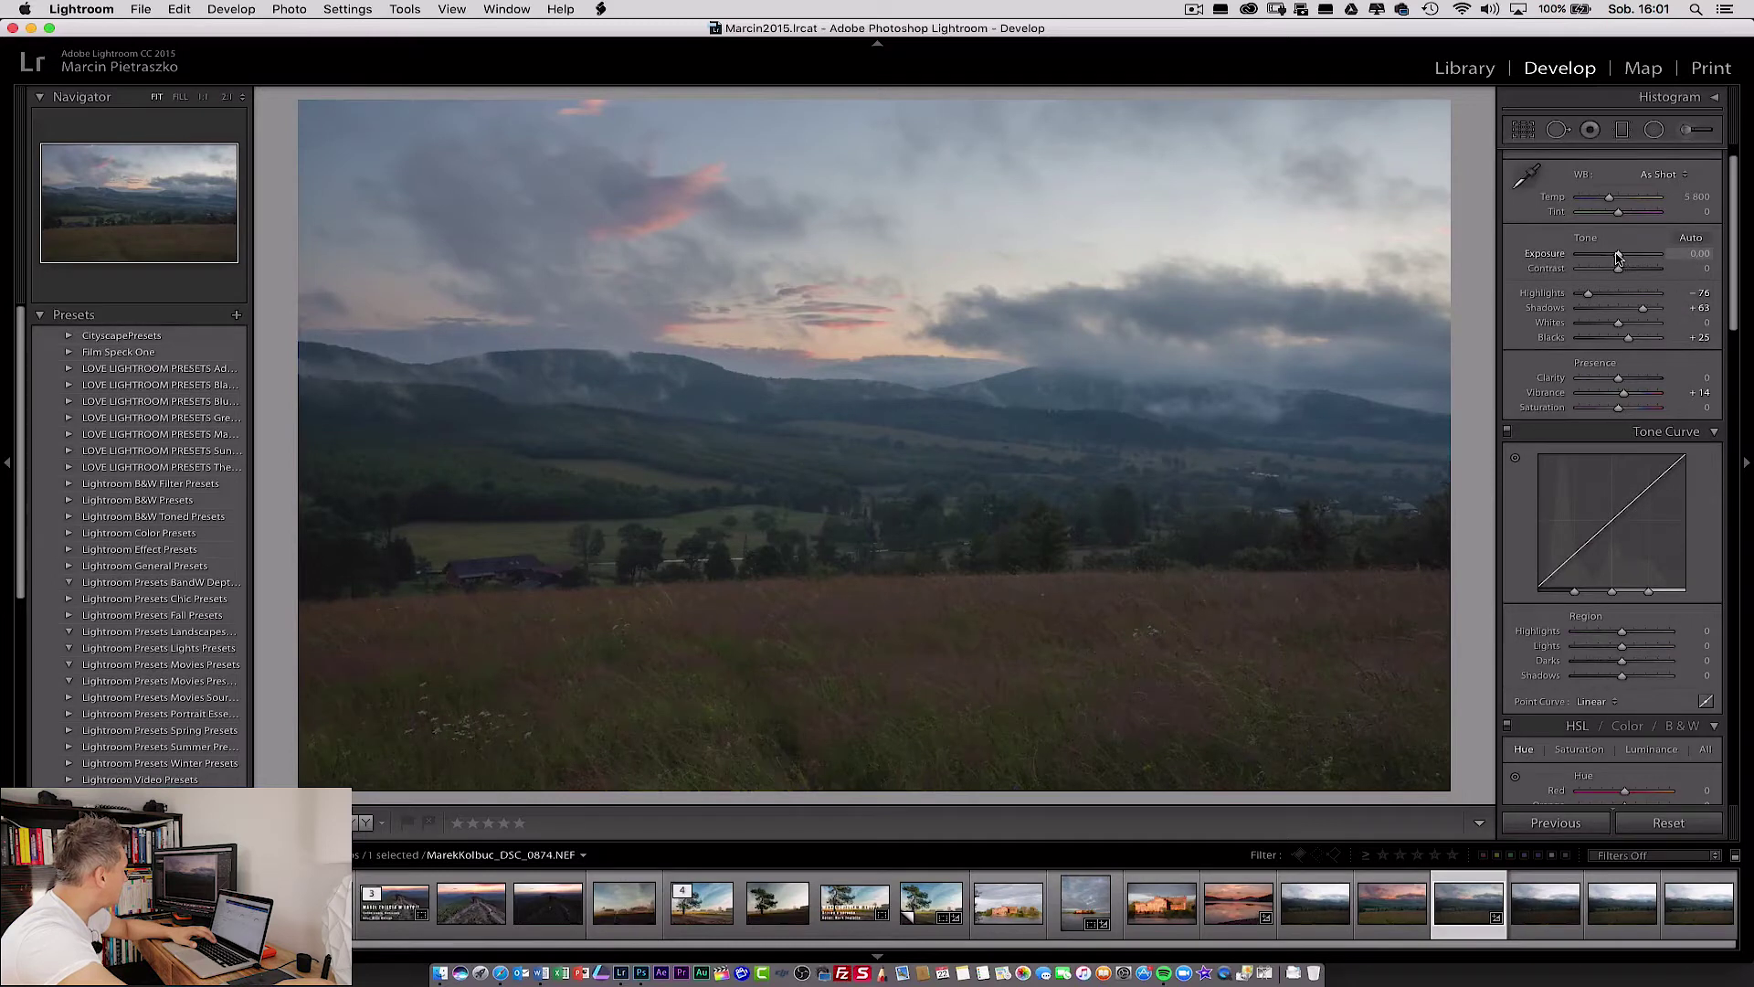
{"action": "left_click_drag", "start_coordinate": [1619, 255], "coordinate": [1620, 255]}
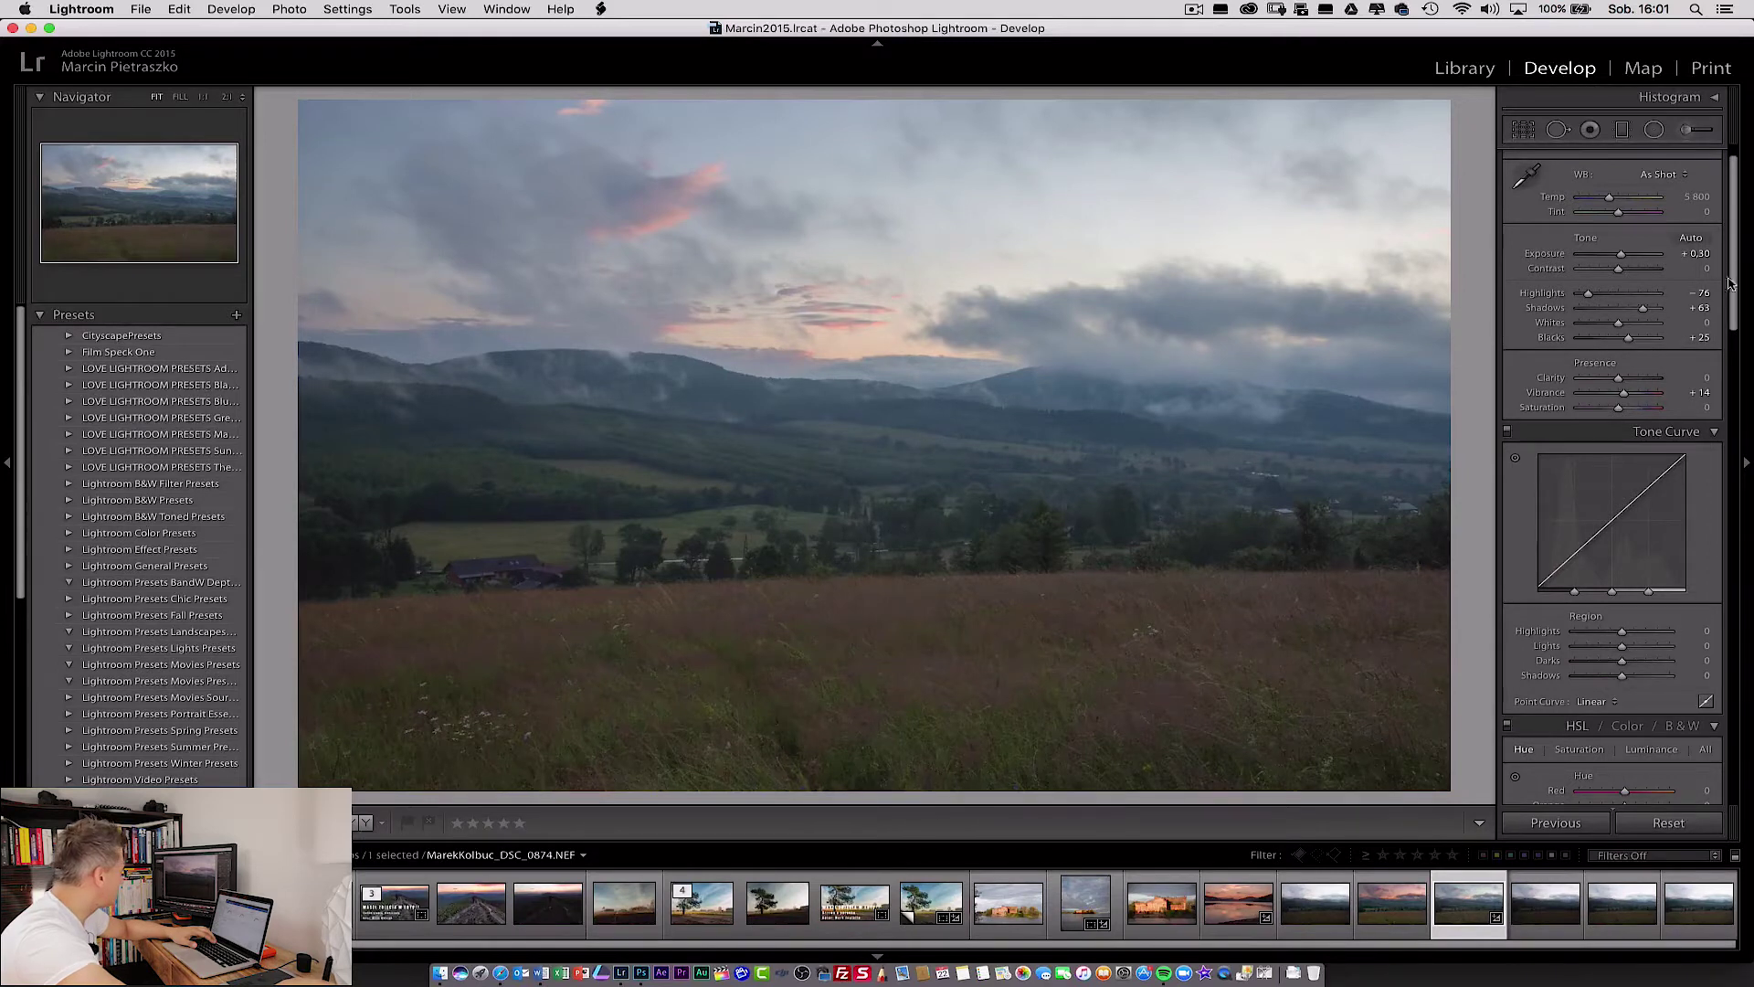
{"action": "left_click_drag", "start_coordinate": [1735, 300], "coordinate": [1696, 509]}
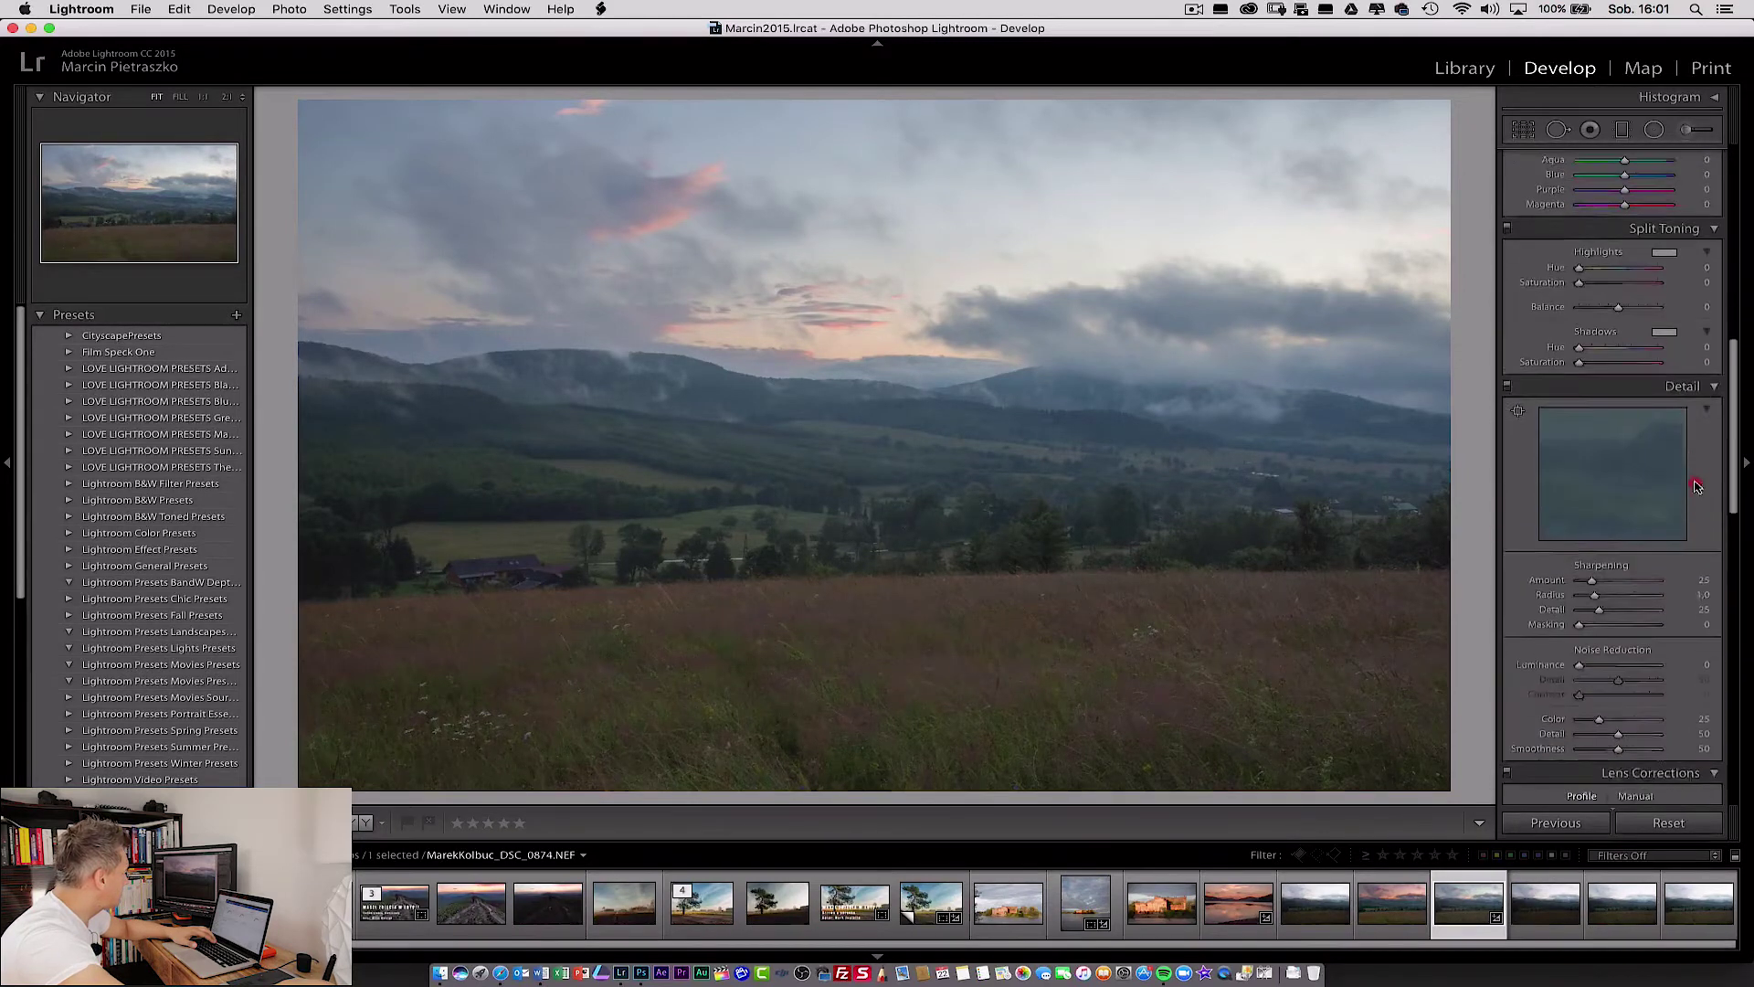
Set sharpening to 0 and luminance noise near 15, and enable Sigma profile and CA corrections.
{"action": "left_click_drag", "start_coordinate": [1581, 421], "coordinate": [1577, 417]}
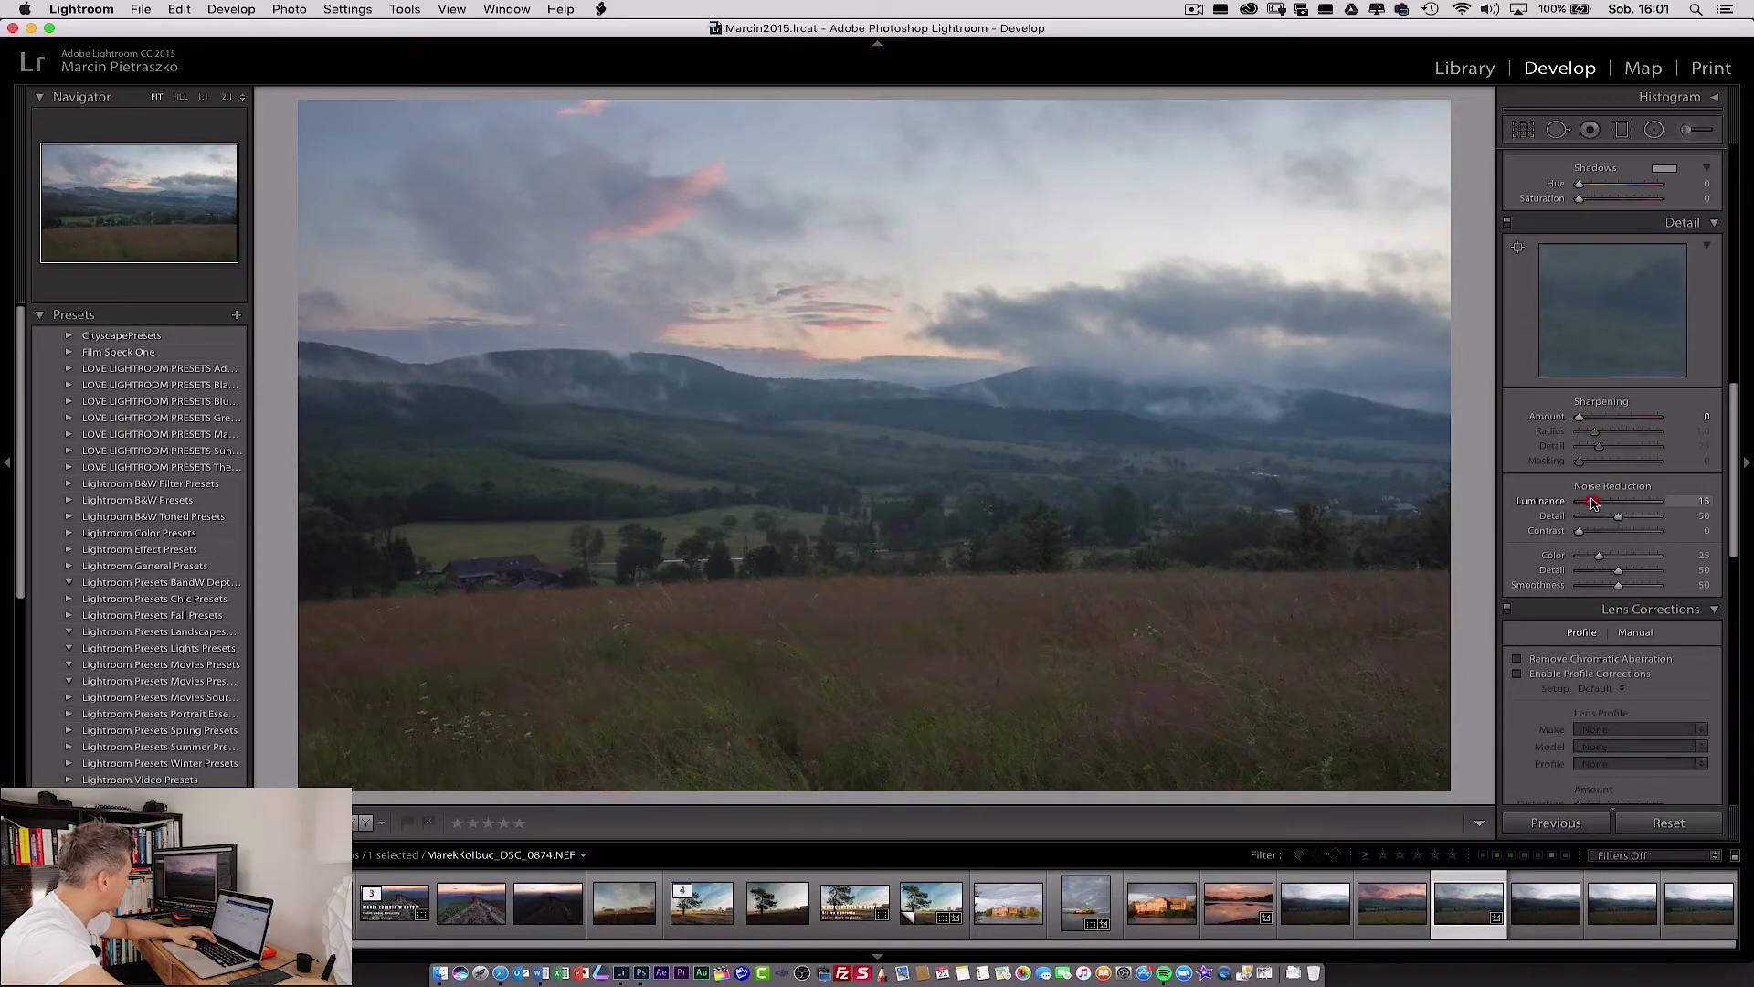
{"action": "left_click_drag", "start_coordinate": [1592, 502], "coordinate": [1591, 503]}
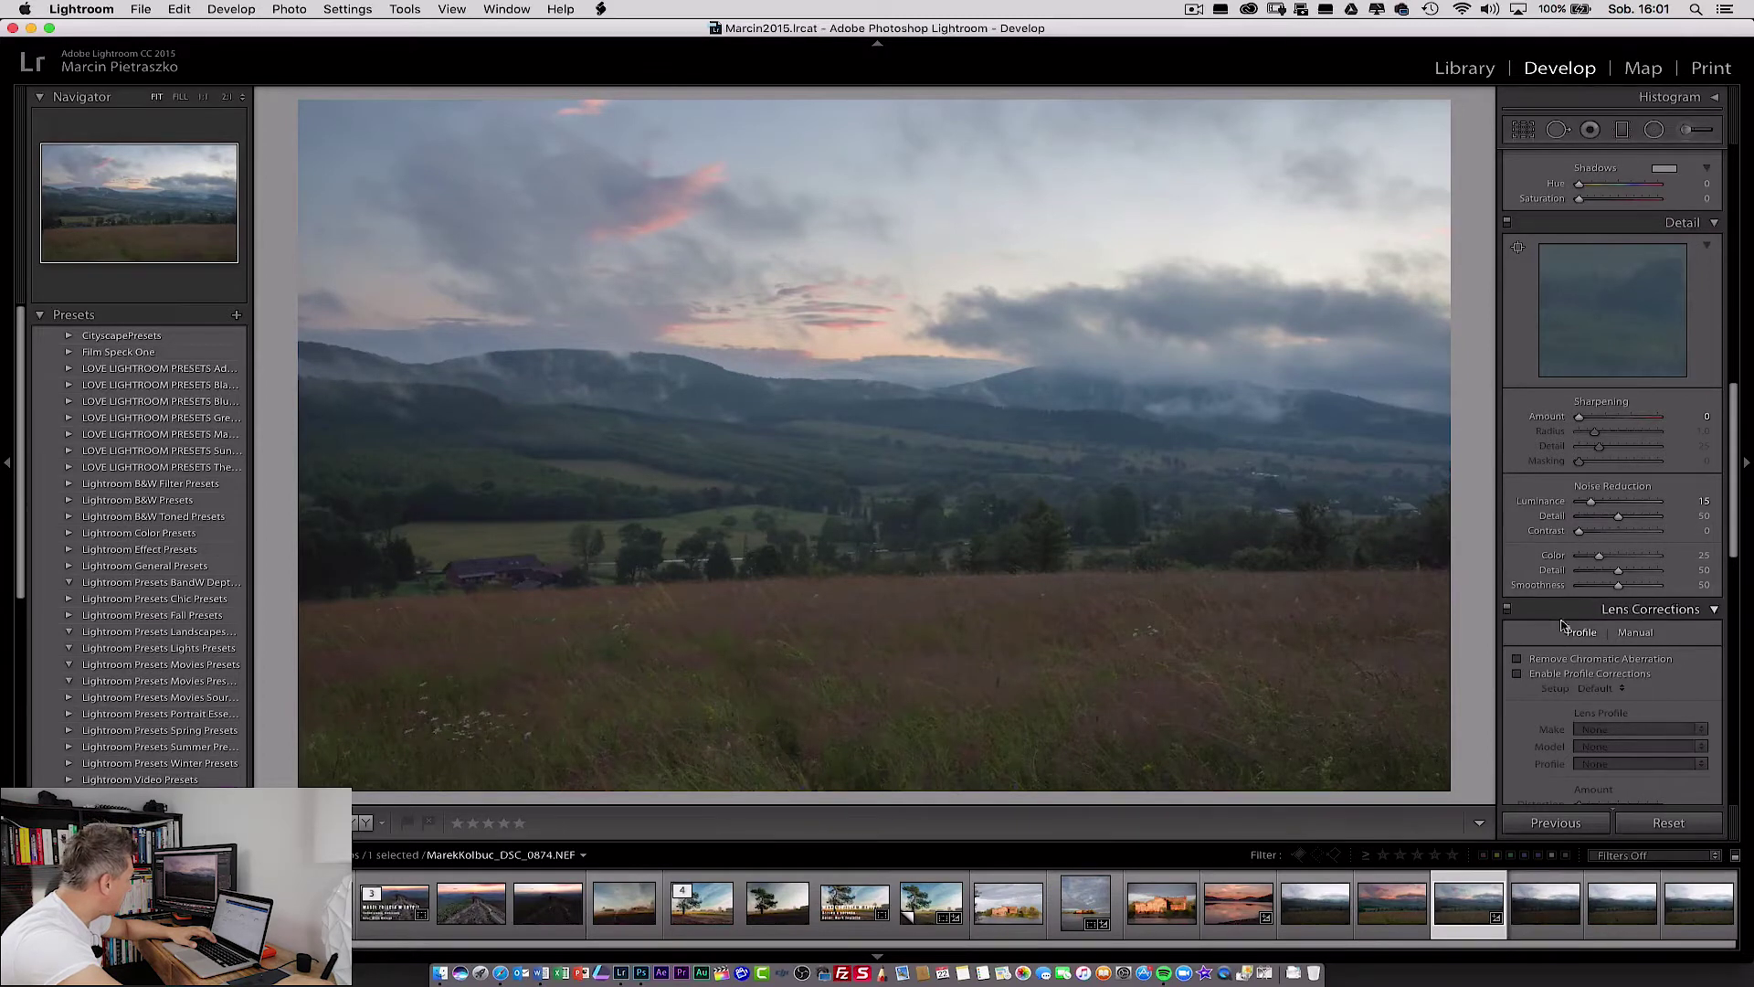
{"action": "left_click", "coordinate": [1549, 659]}
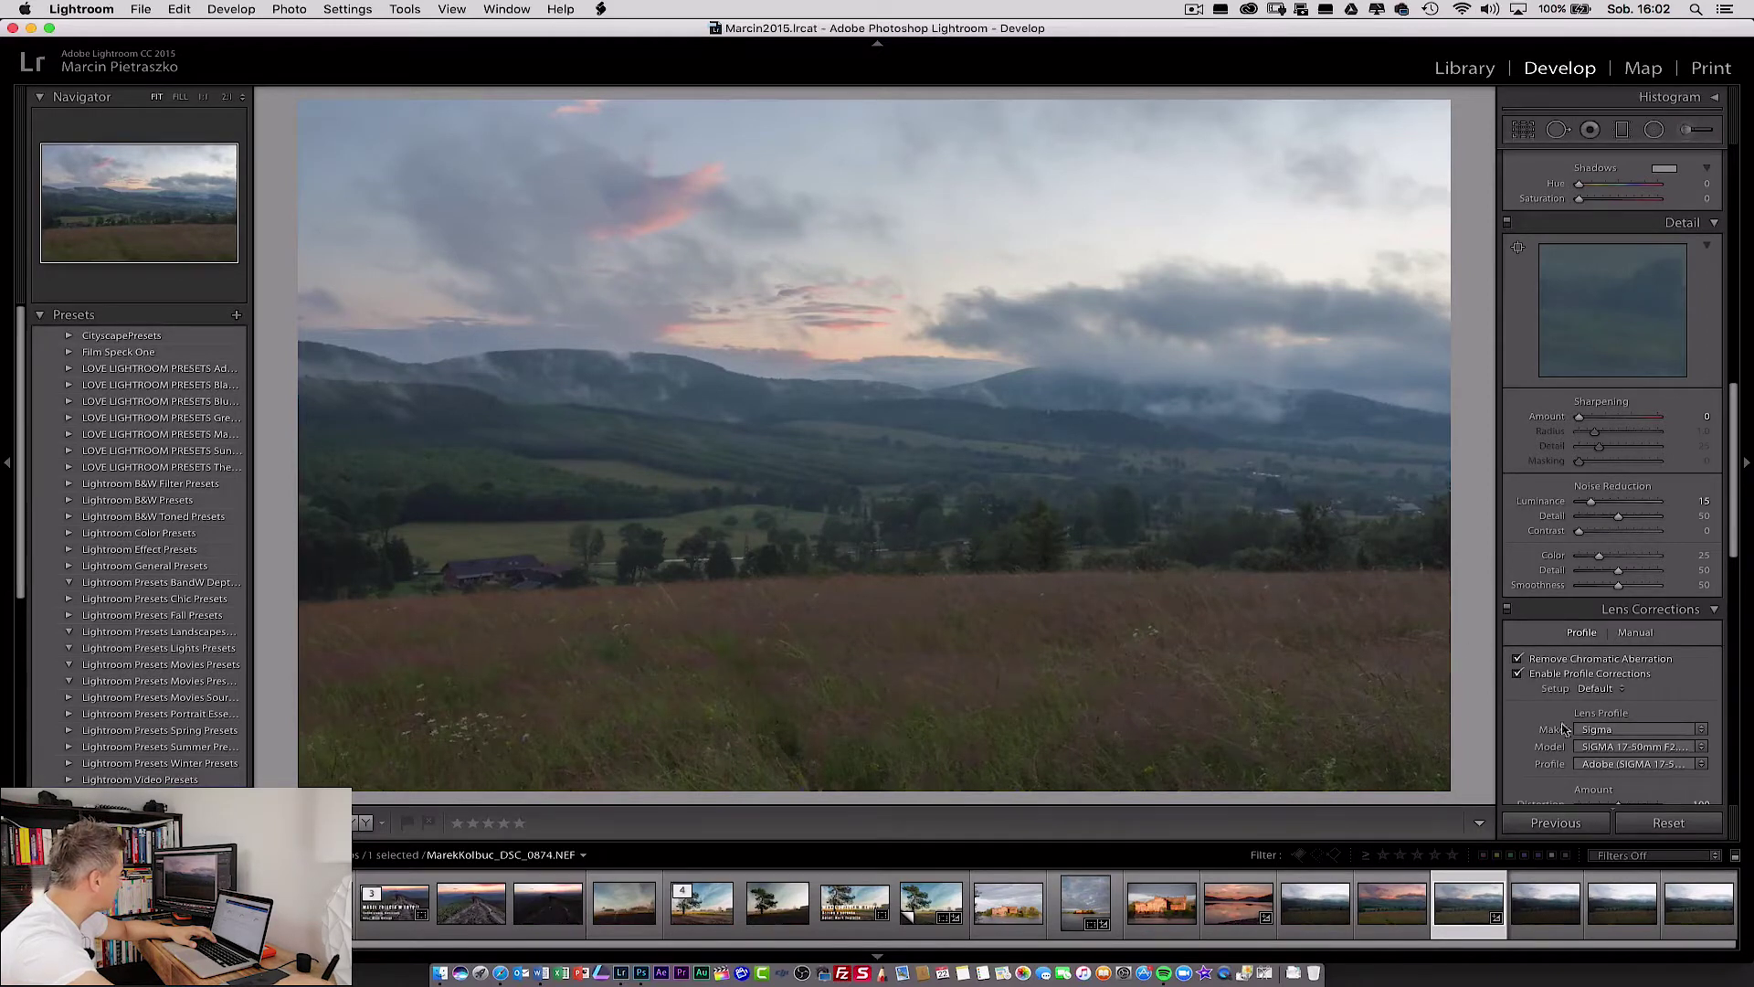
Choose Camera Standard in Camera Calibration, then return to the Basic panel.
{"action": "left_click_drag", "start_coordinate": [1731, 519], "coordinate": [1696, 740]}
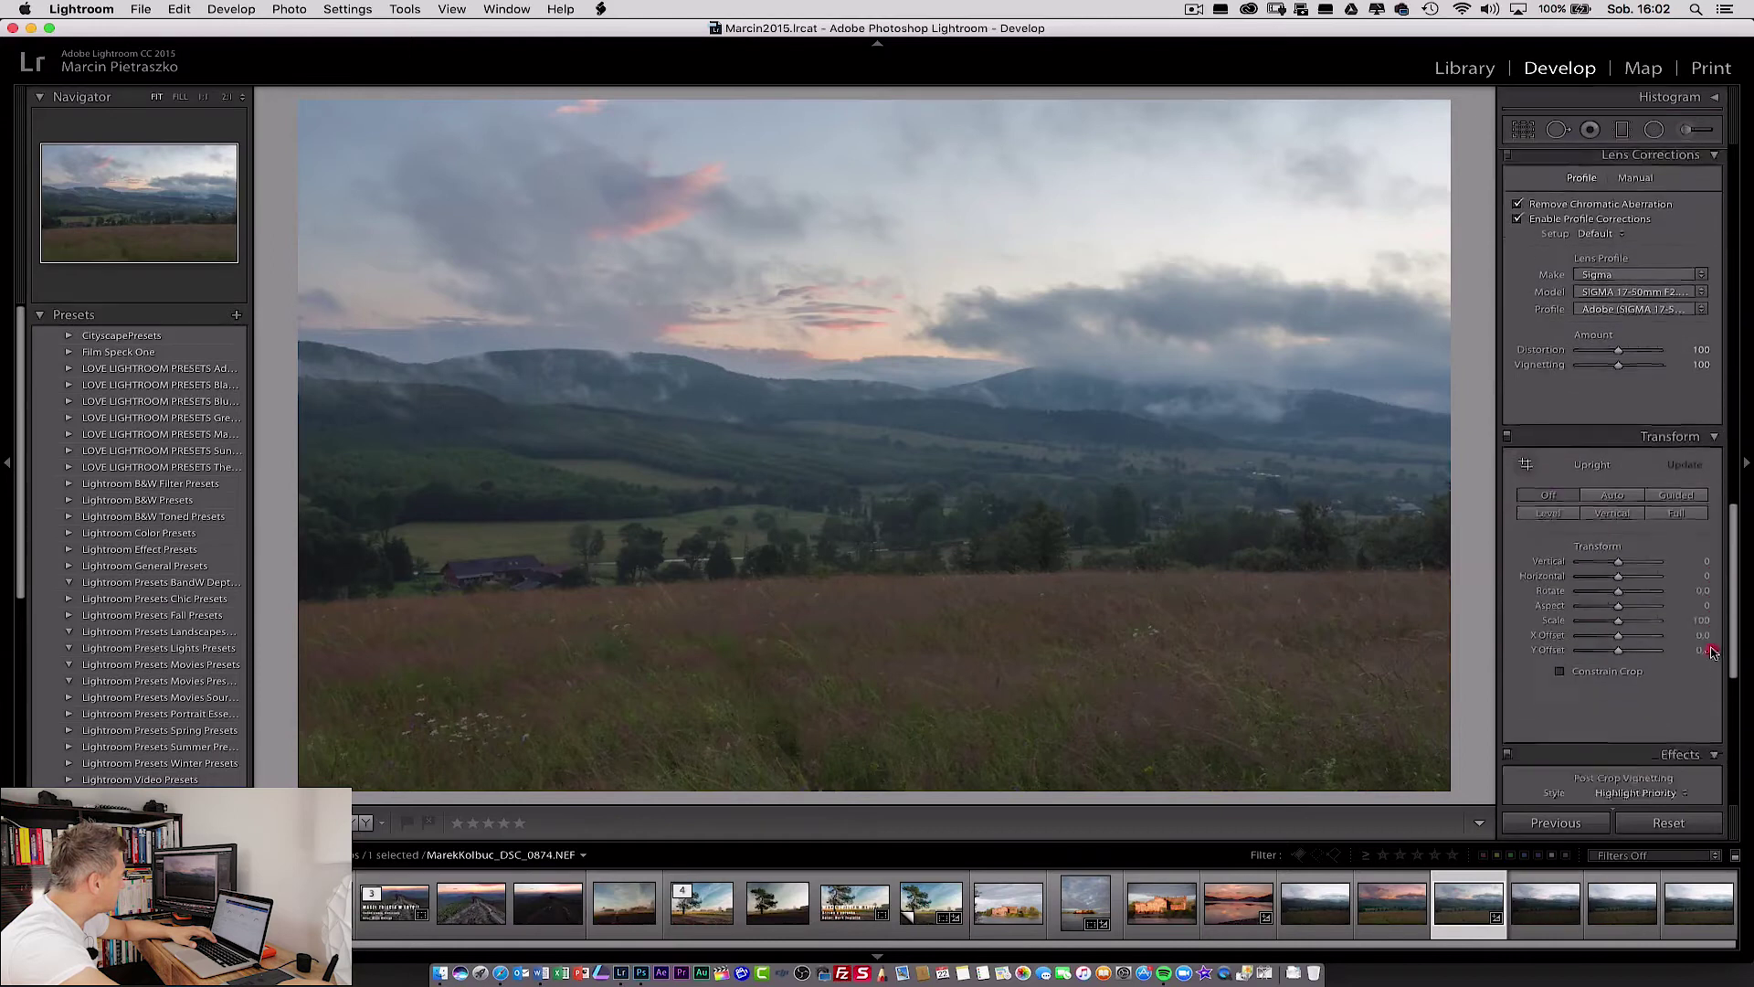
{"action": "scroll", "coordinate": [1697, 740], "scroll_direction": "down", "scroll_amount": 3}
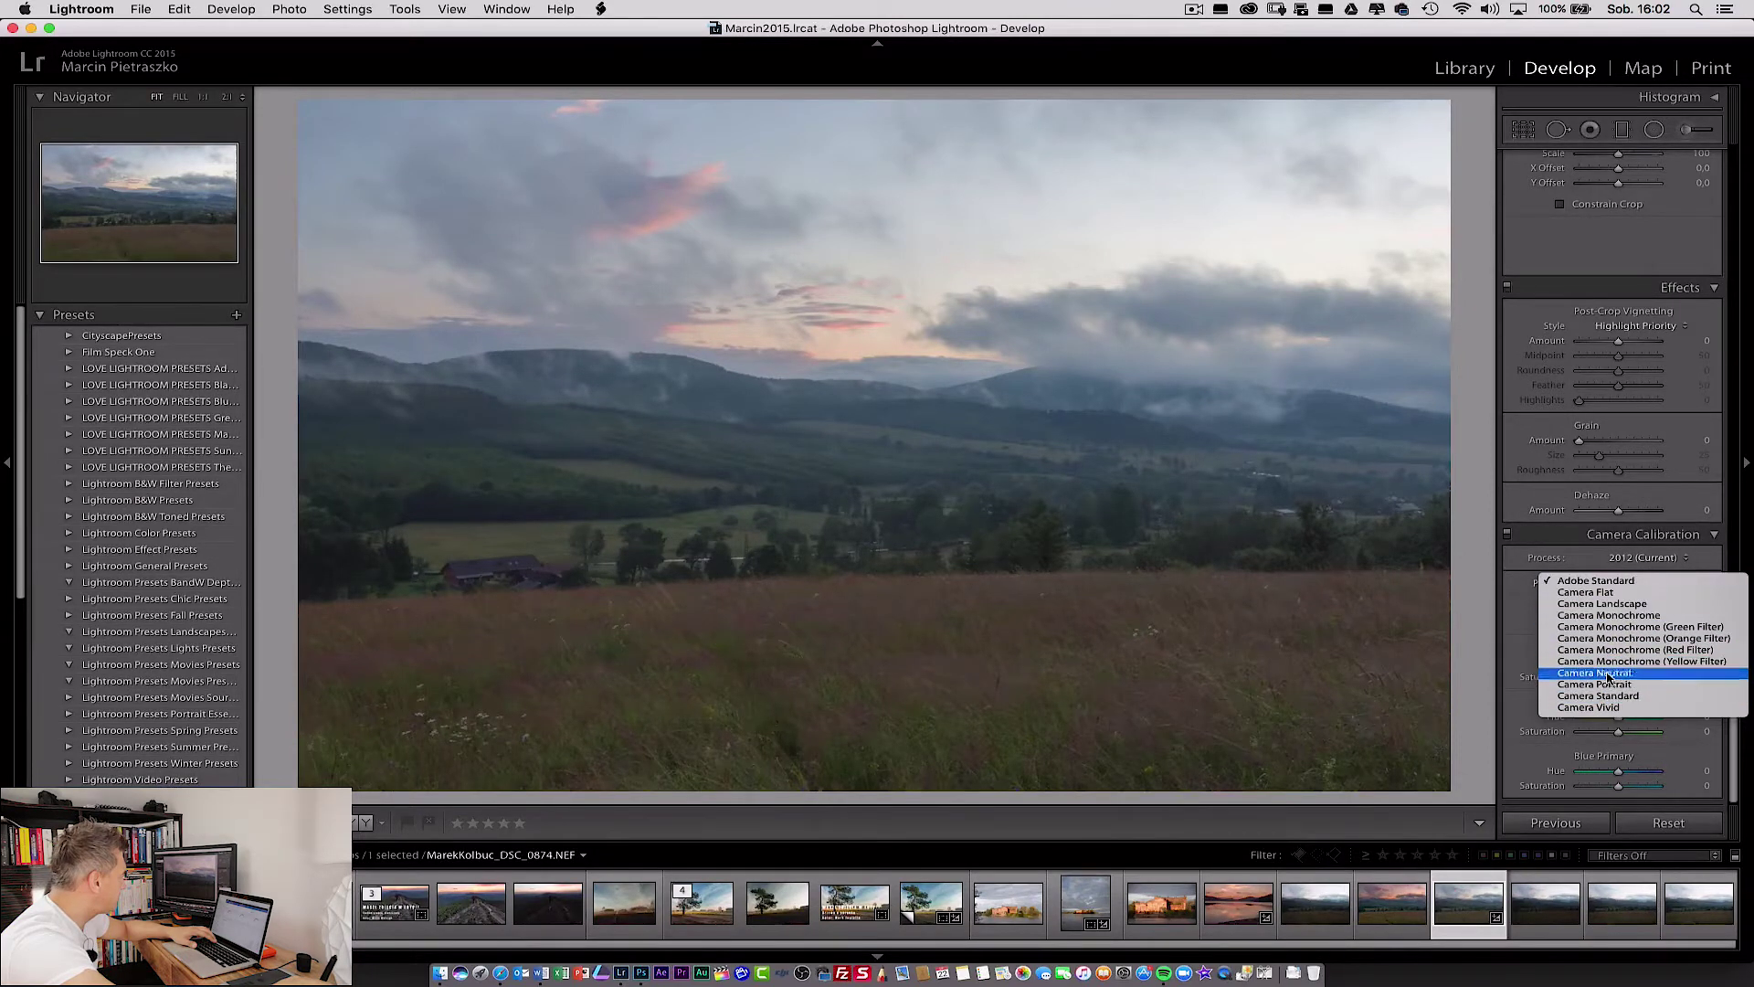
{"action": "left_click", "coordinate": [1606, 696]}
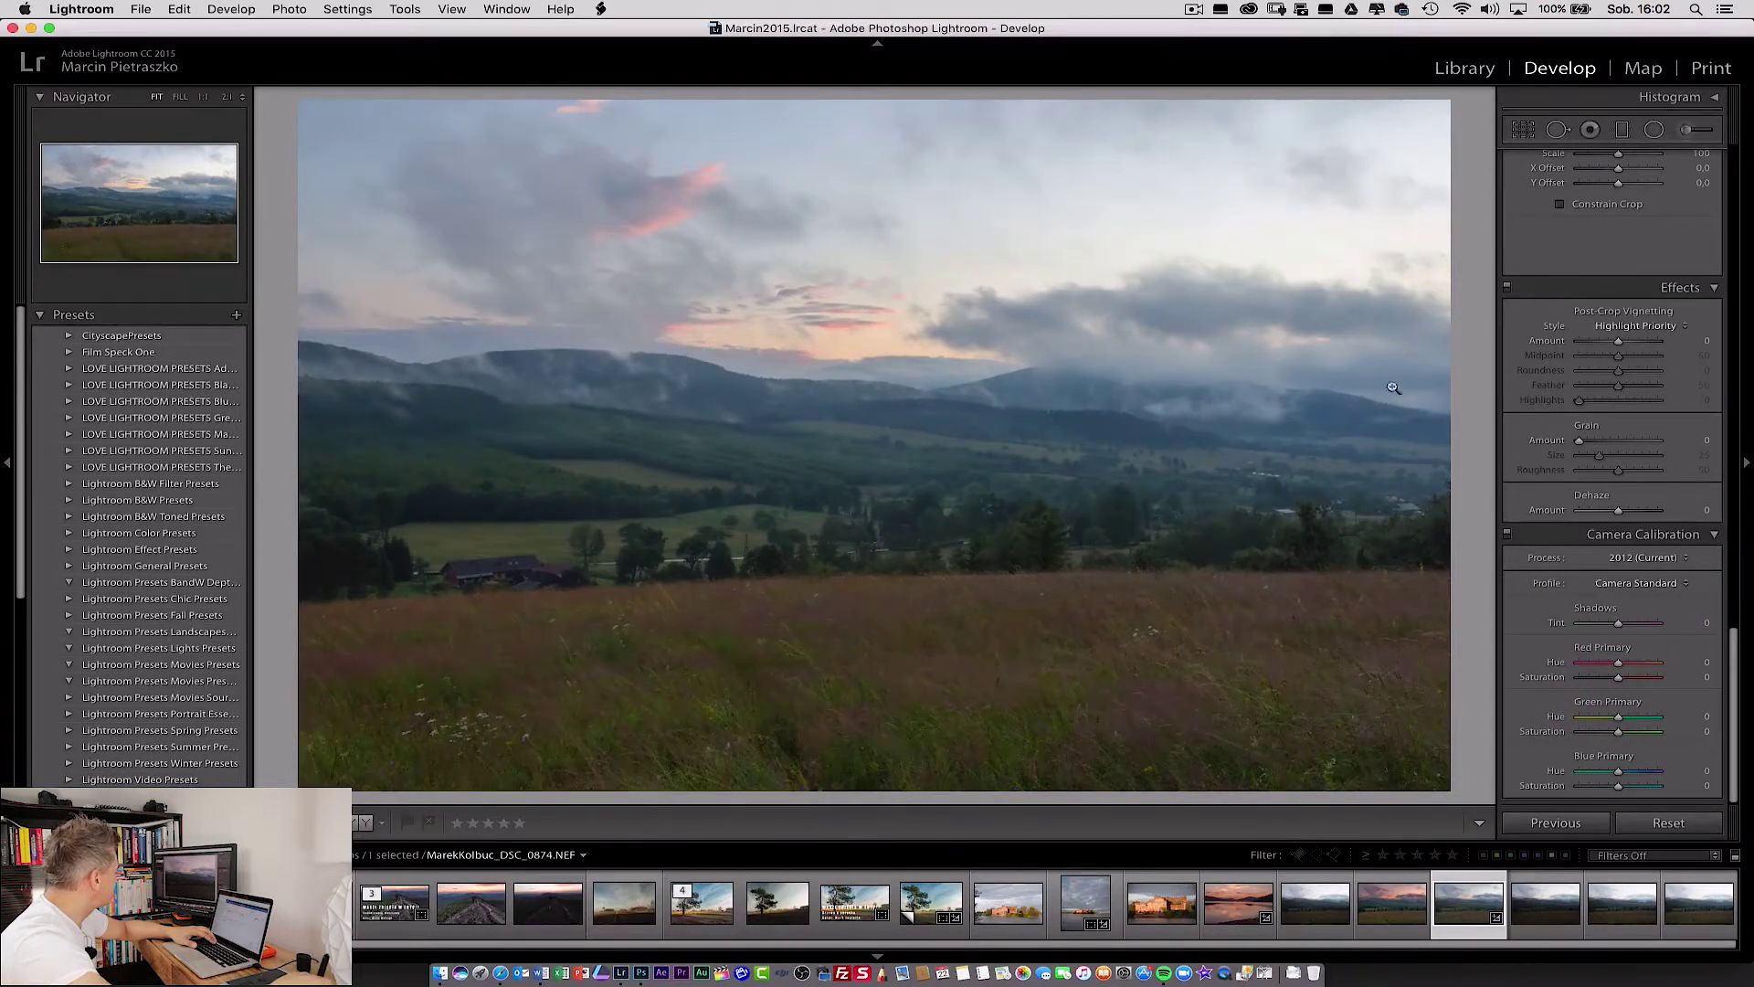
{"action": "left_click_drag", "start_coordinate": [1733, 637], "coordinate": [1734, 402]}
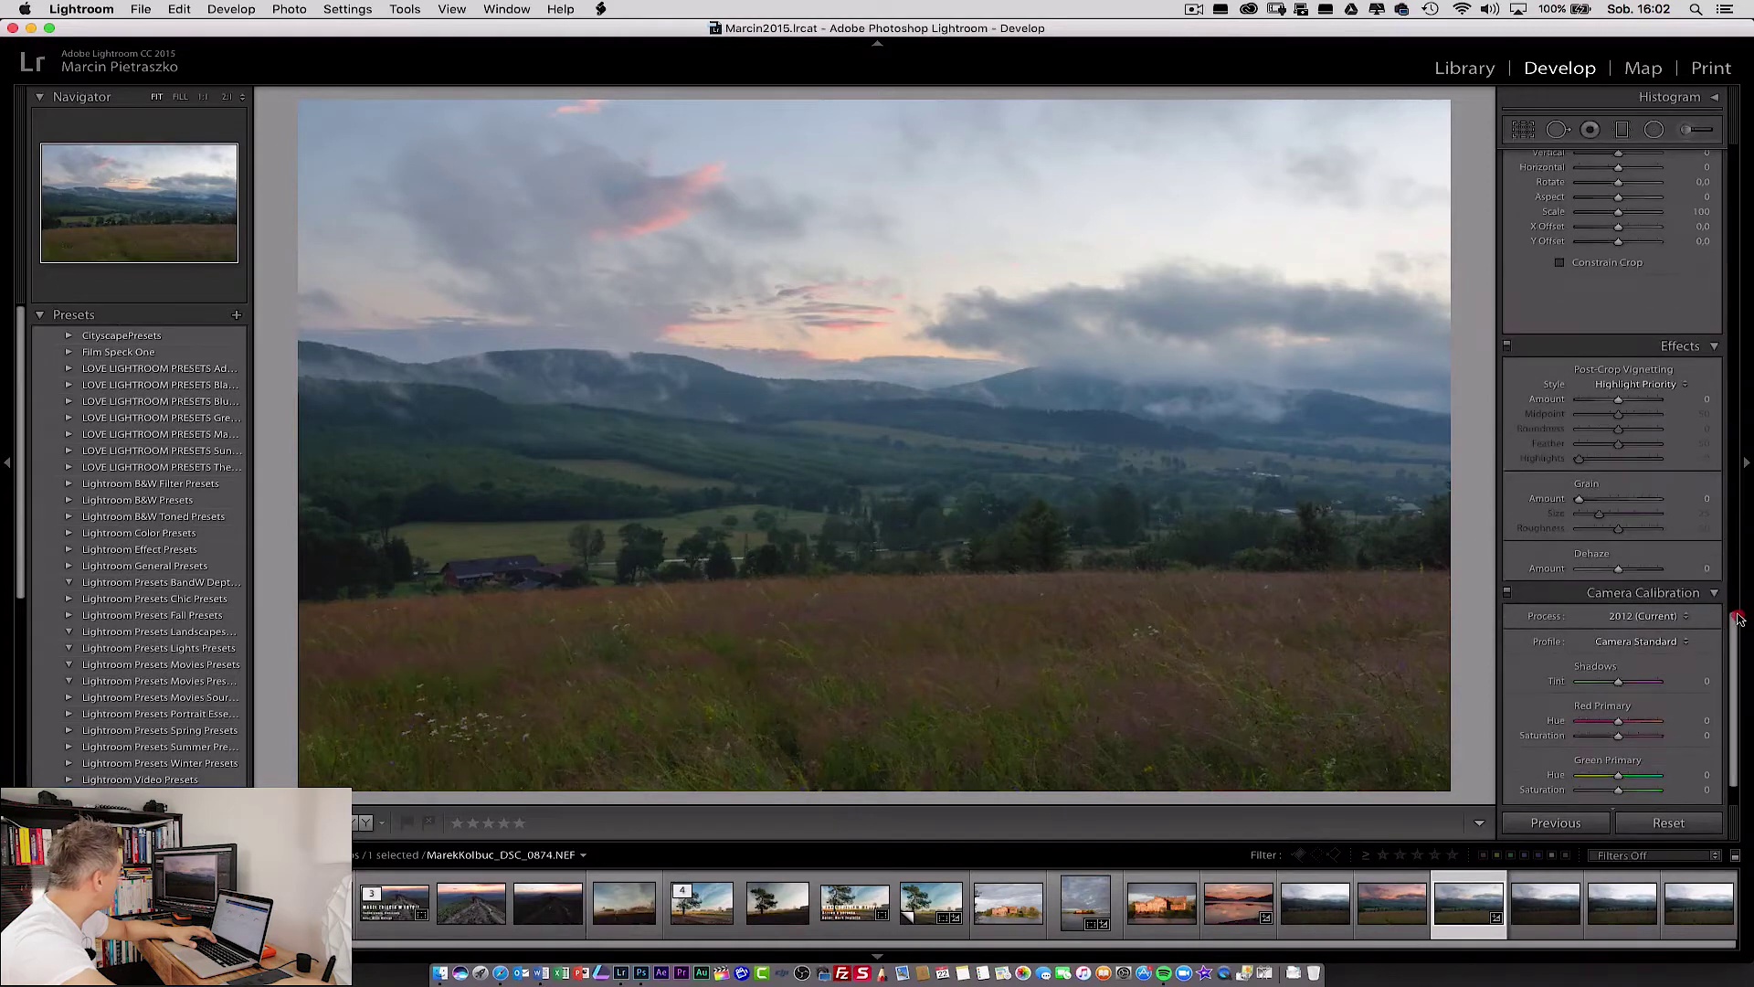
{"action": "scroll", "coordinate": [1551, 326], "scroll_direction": "up", "scroll_amount": 10}
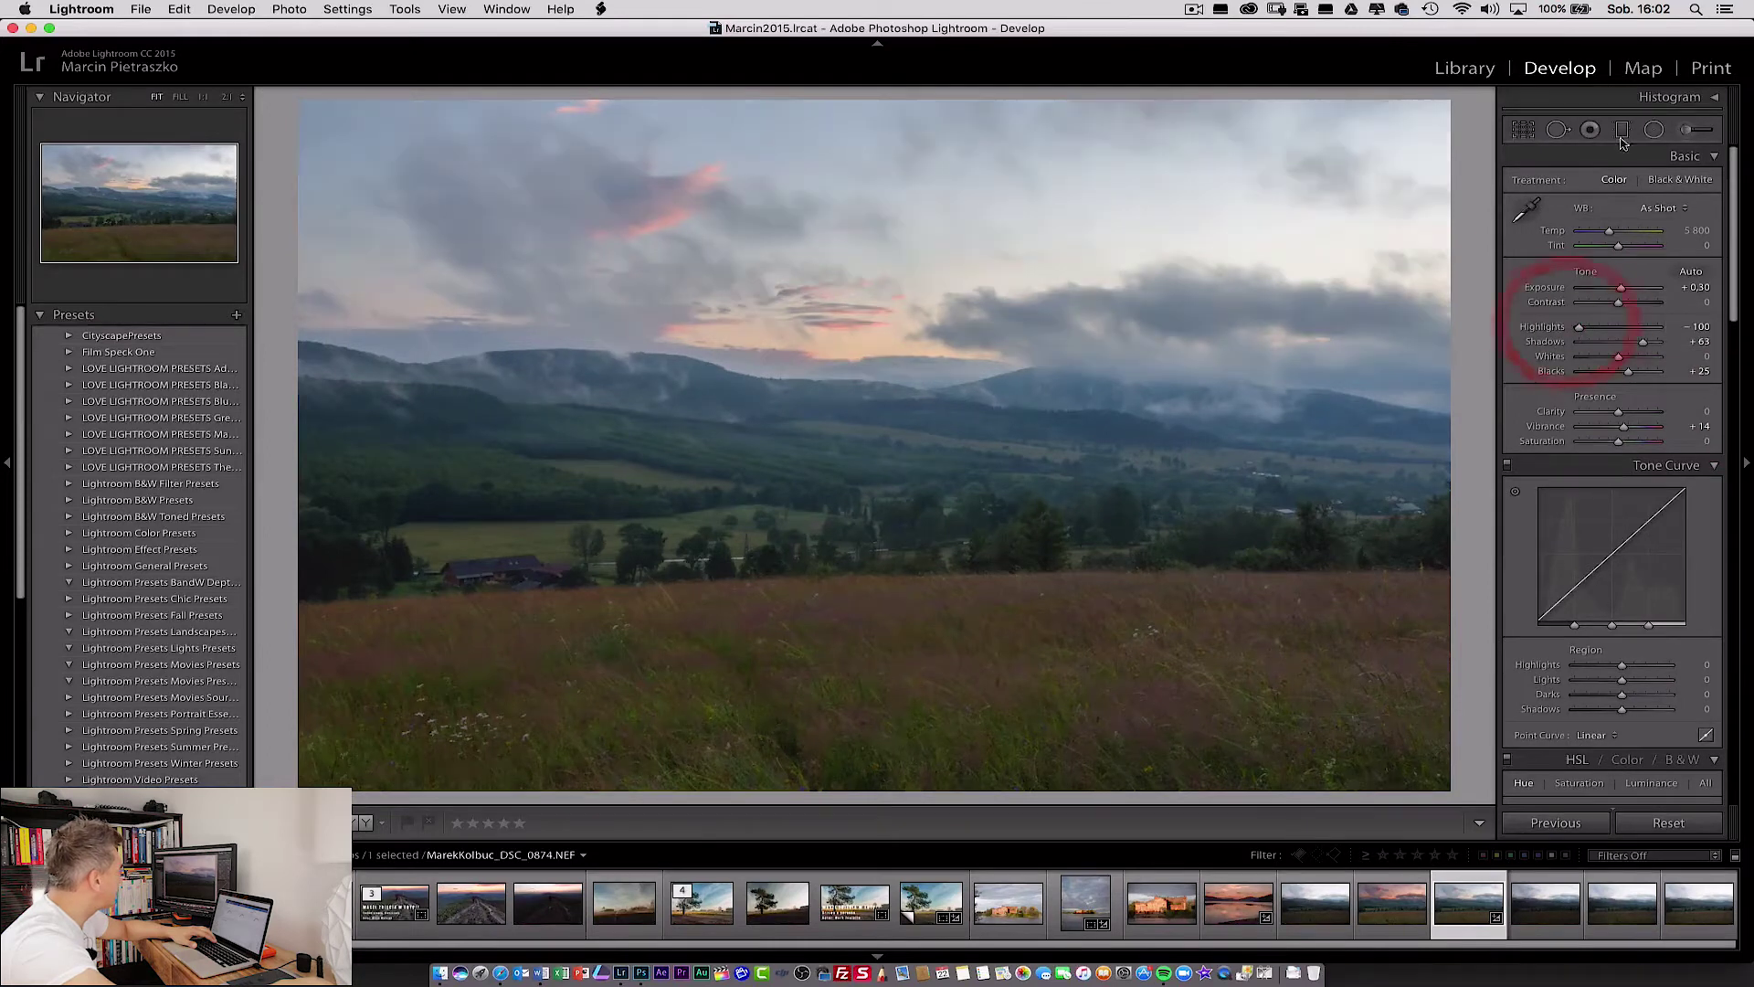
Expand the Histogram panel and lower Exposure to +0.15.
{"action": "left_click", "coordinate": [1655, 98]}
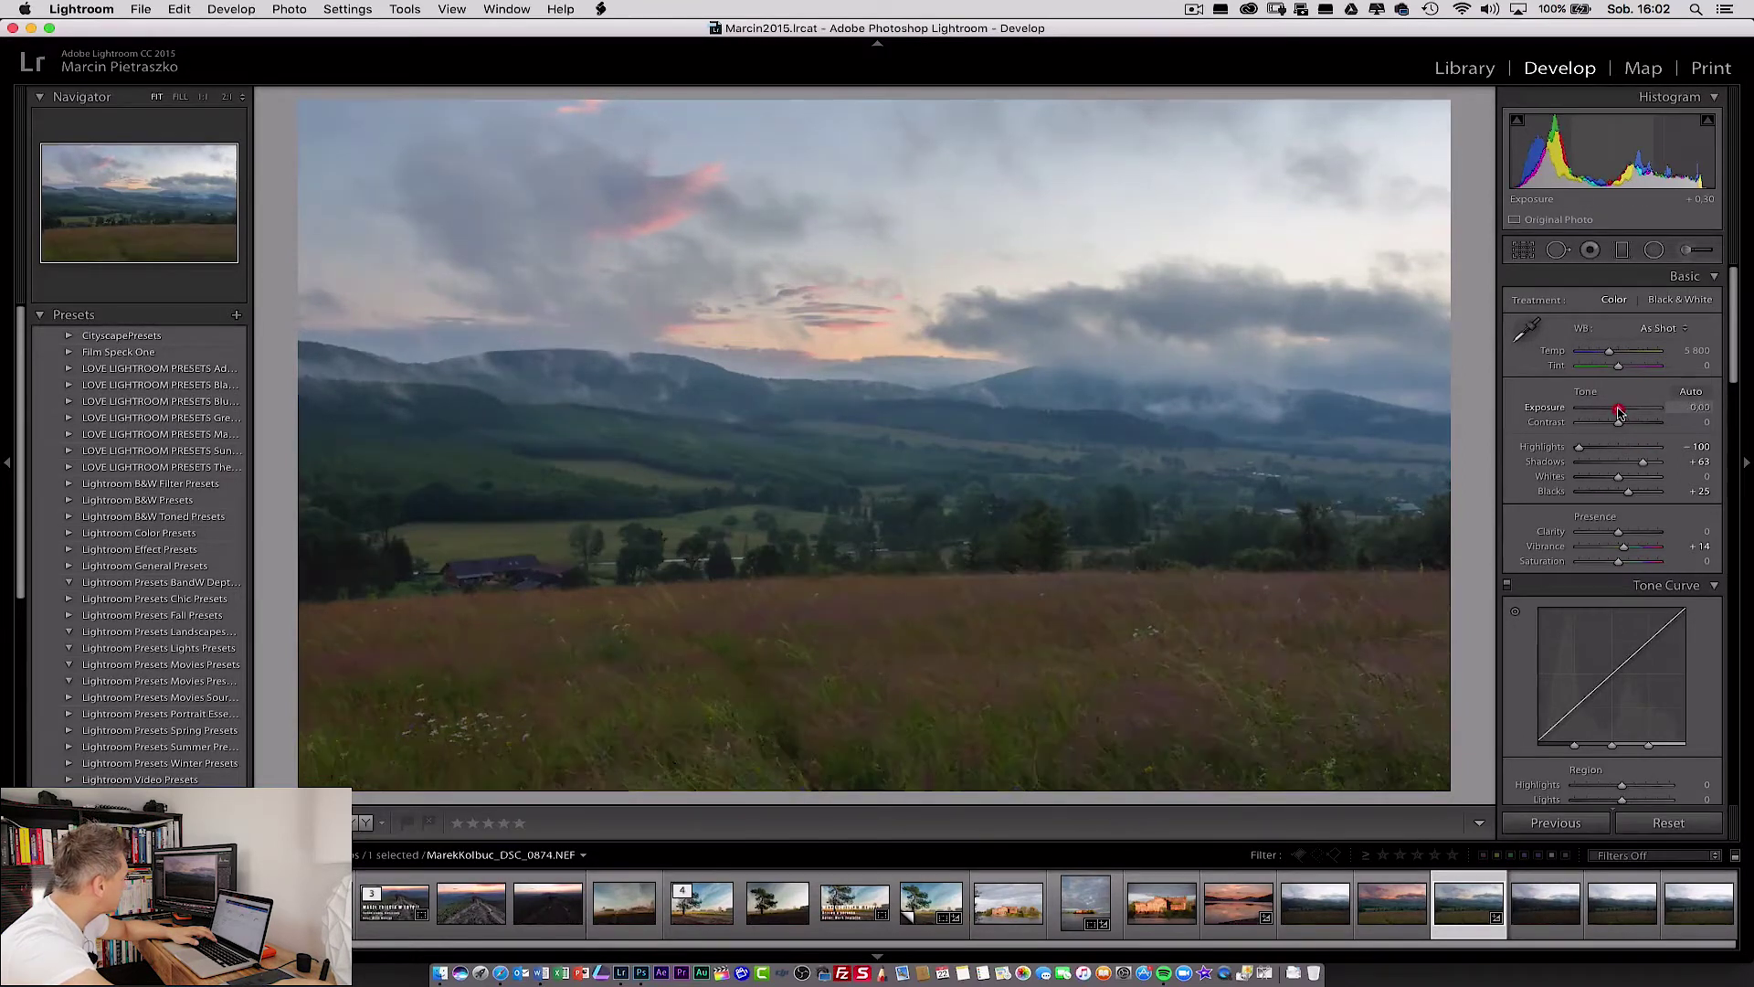
{"action": "left_click_drag", "start_coordinate": [1621, 408], "coordinate": [1619, 408]}
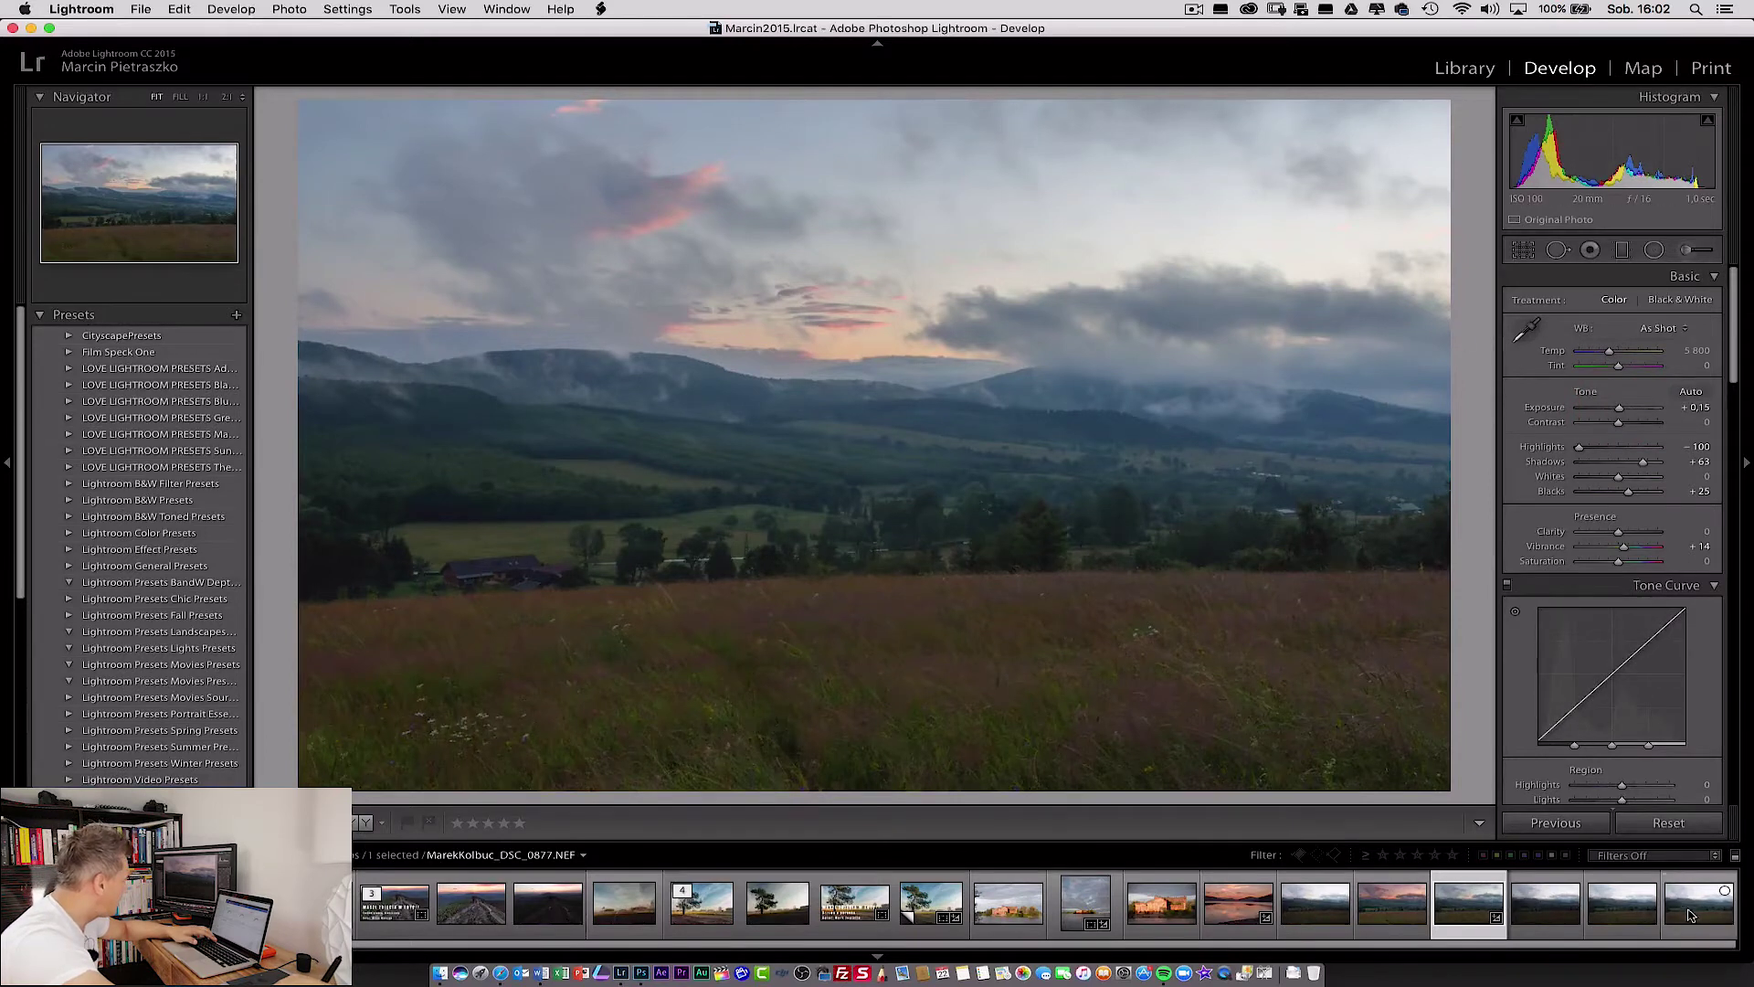
{"action": "mouse_move", "coordinate": [1697, 905]}
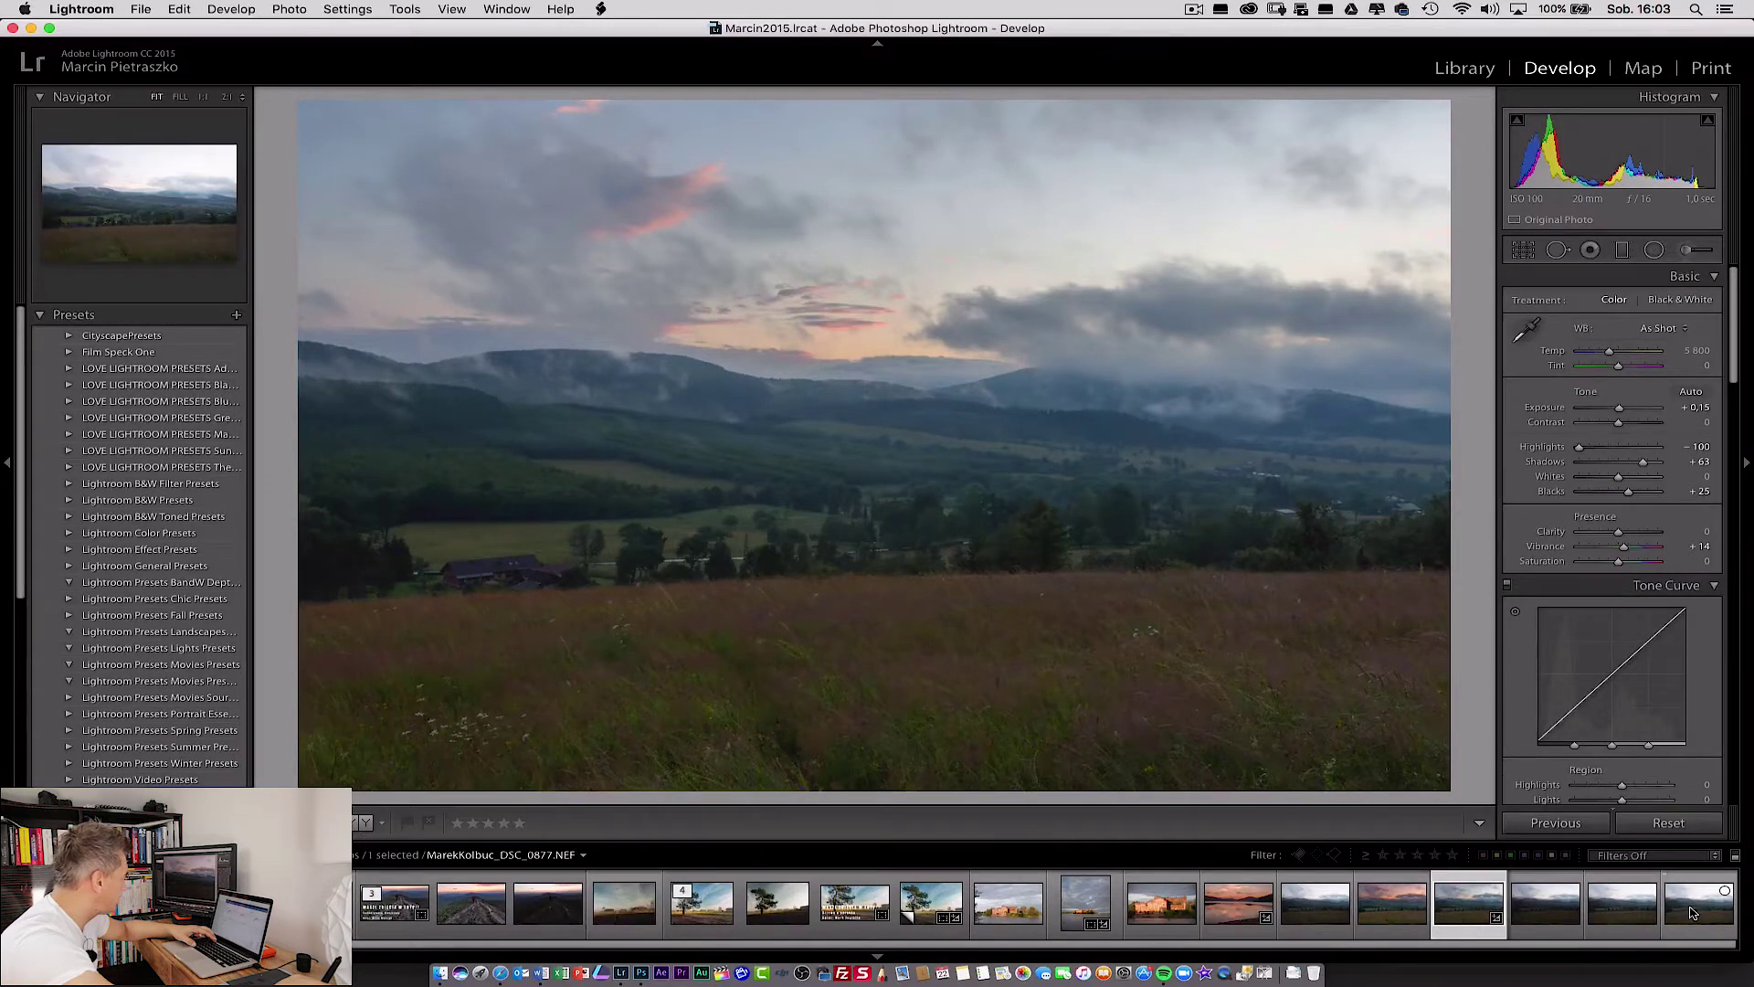
Add DSC_0877 to the selection and synchronize all develop settings onto it.
{"action": "left_click", "coordinate": [1689, 911], "text": "super"}
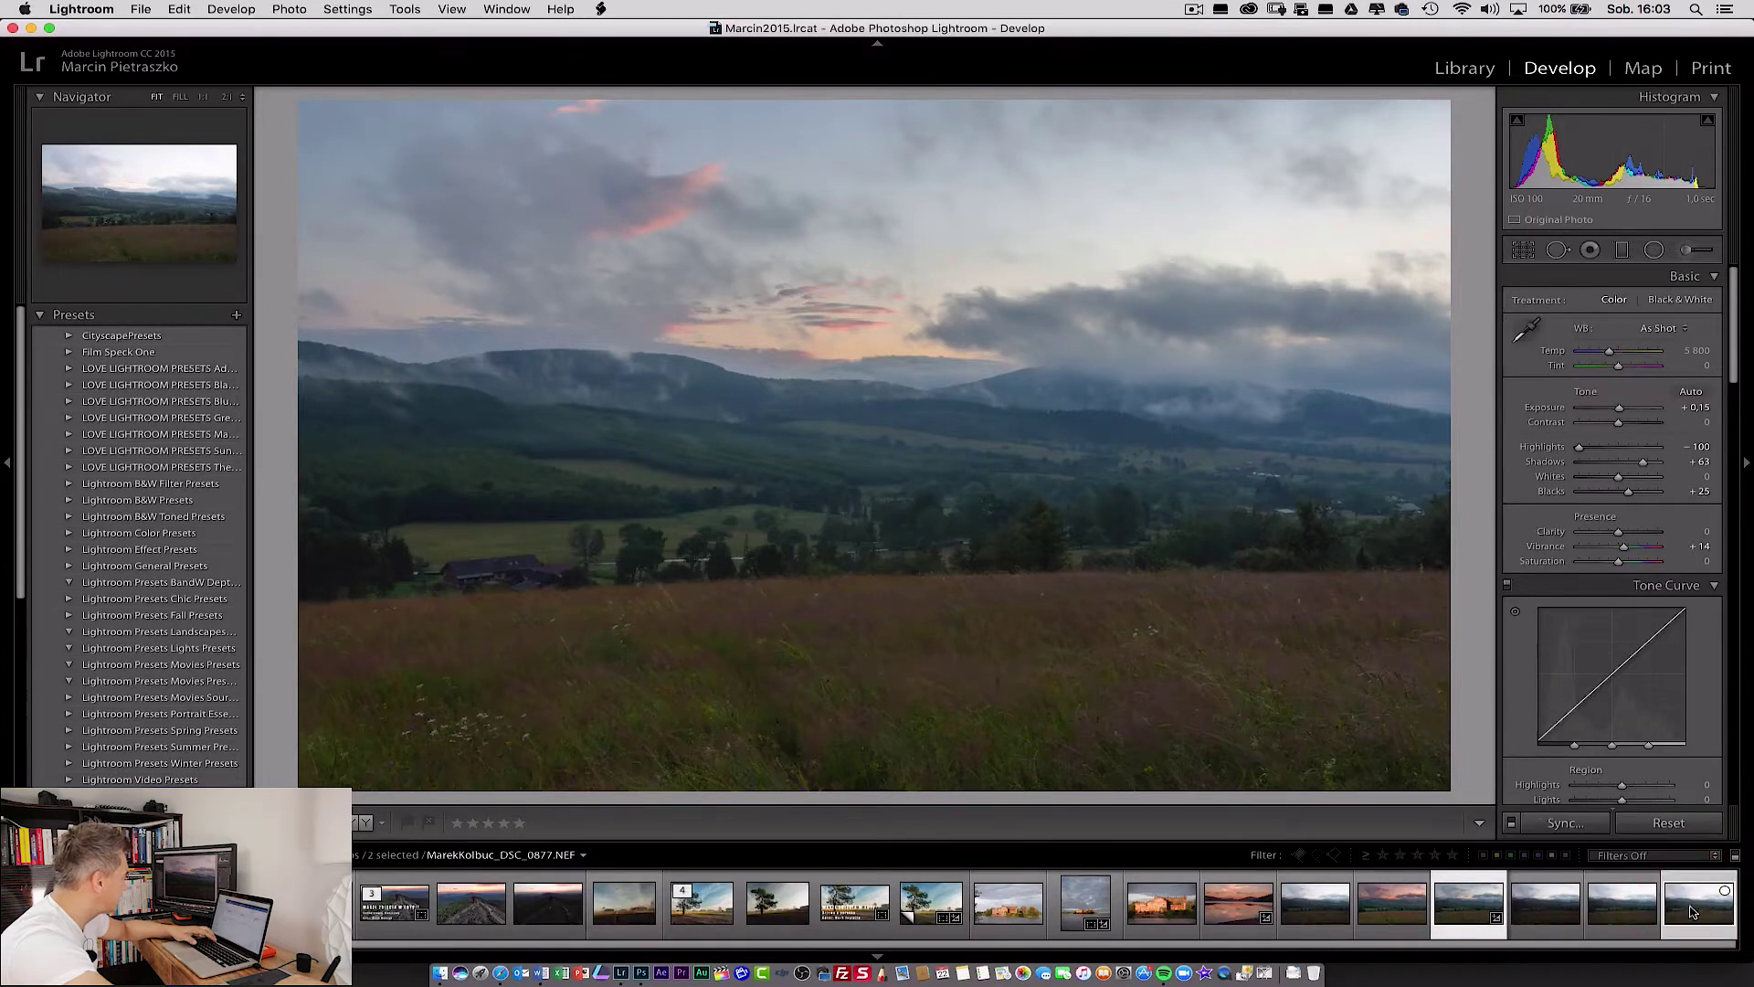
{"action": "left_click", "coordinate": [1582, 827]}
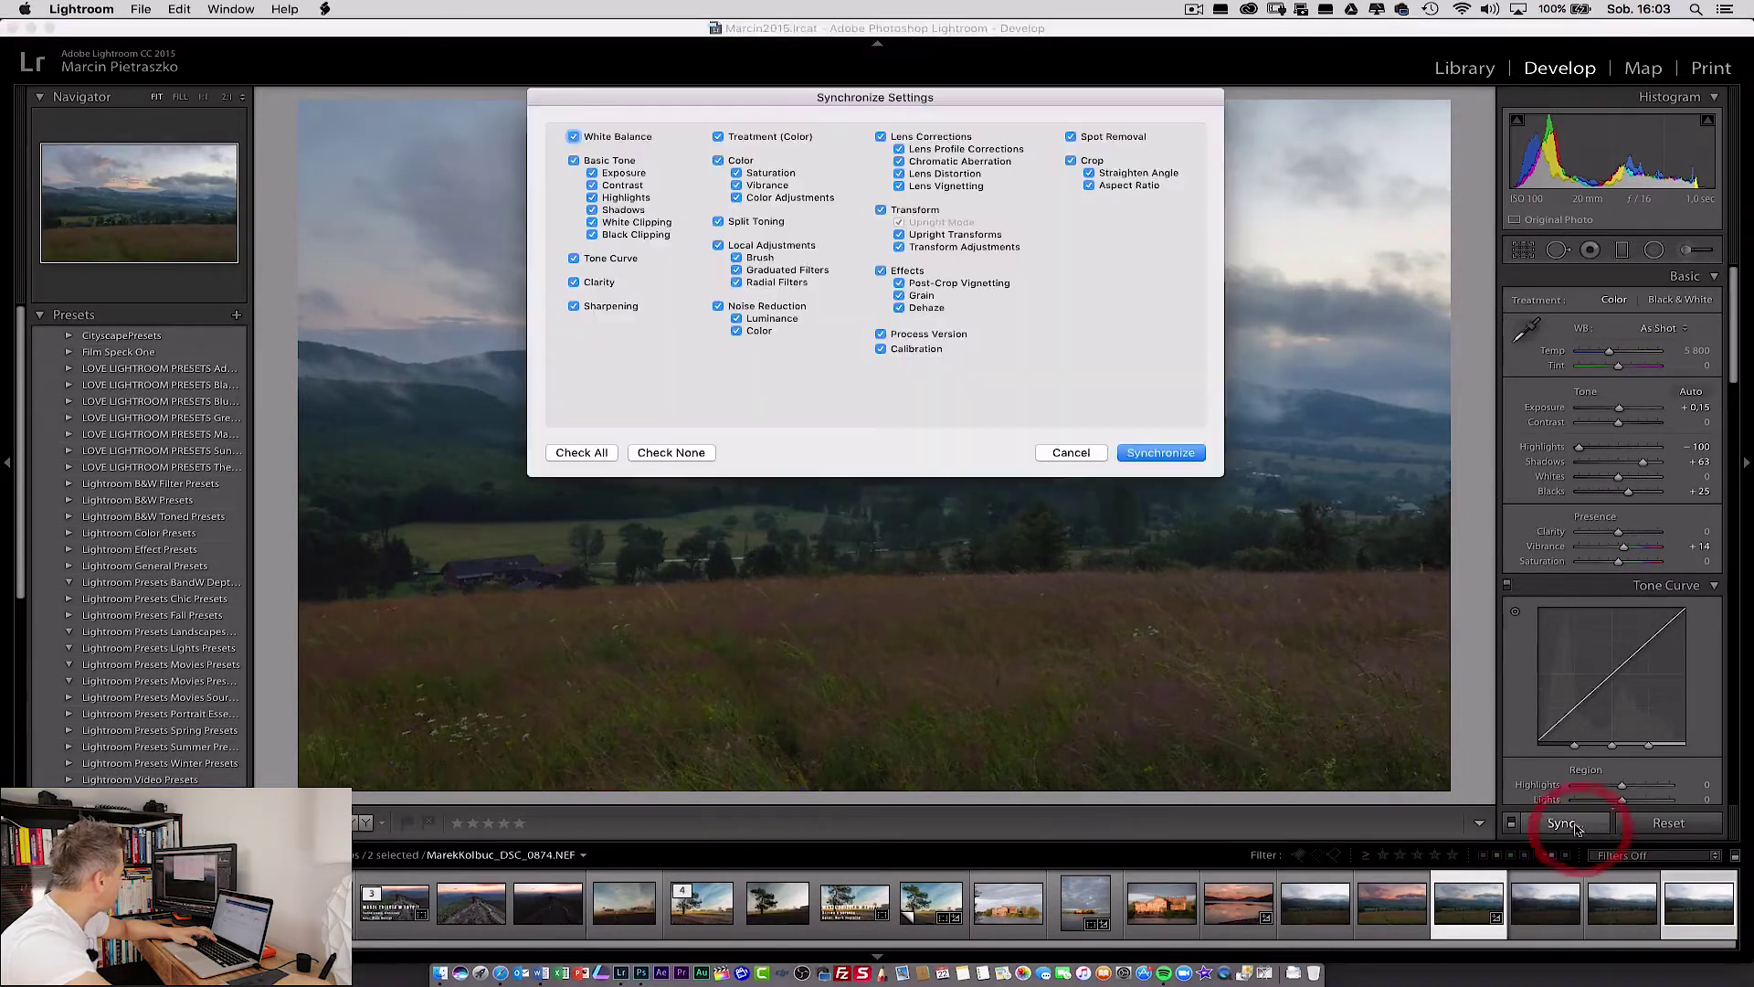
{"action": "left_click", "coordinate": [1166, 454]}
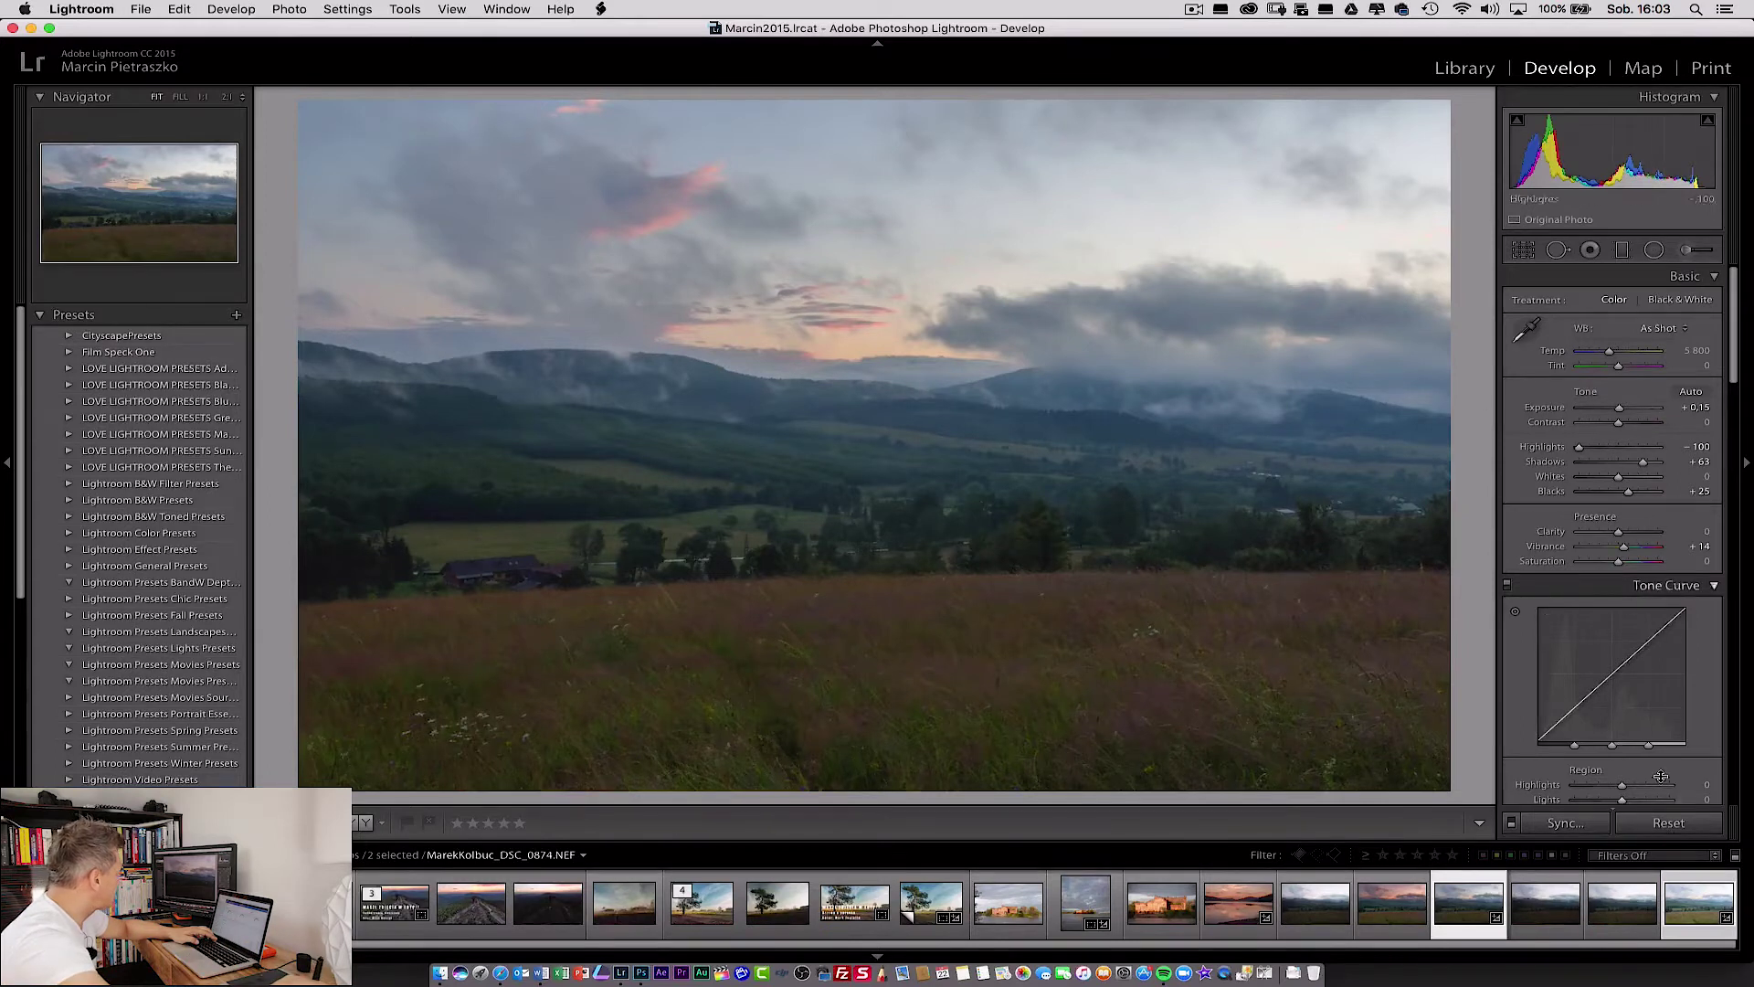
Toggle between the darker and brighter photos to compare the synced result.
{"action": "left_click", "coordinate": [1689, 914]}
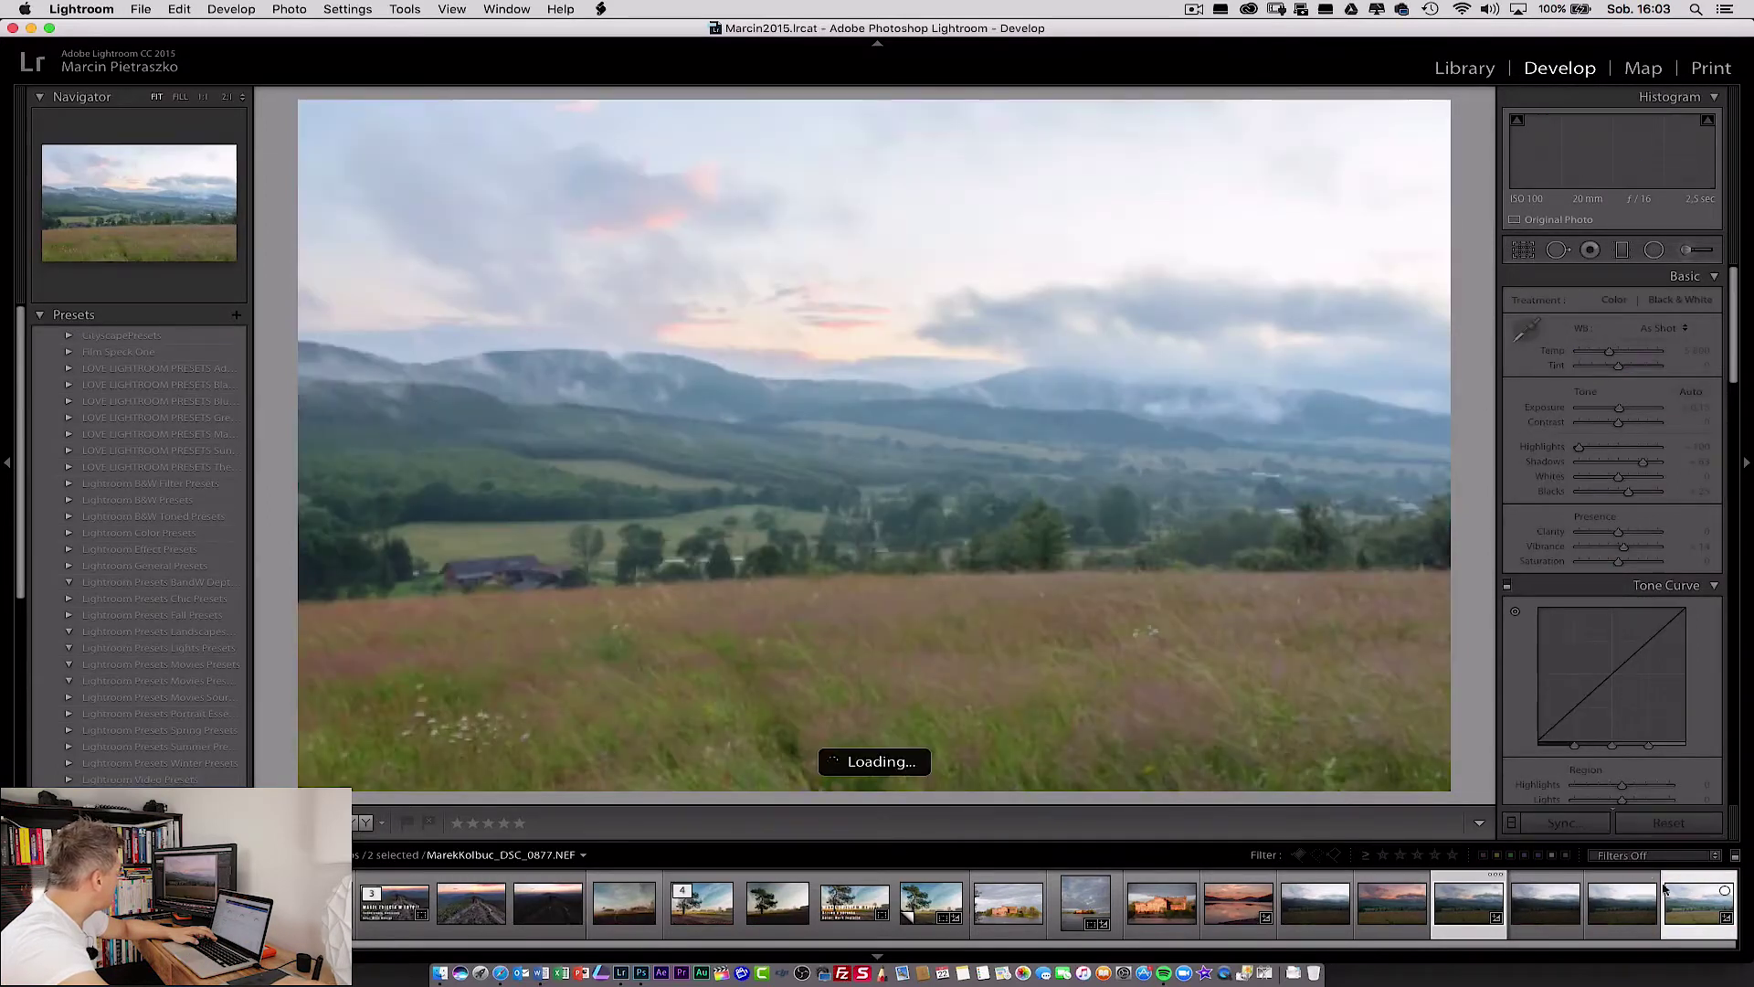
{"action": "left_click", "coordinate": [1465, 903]}
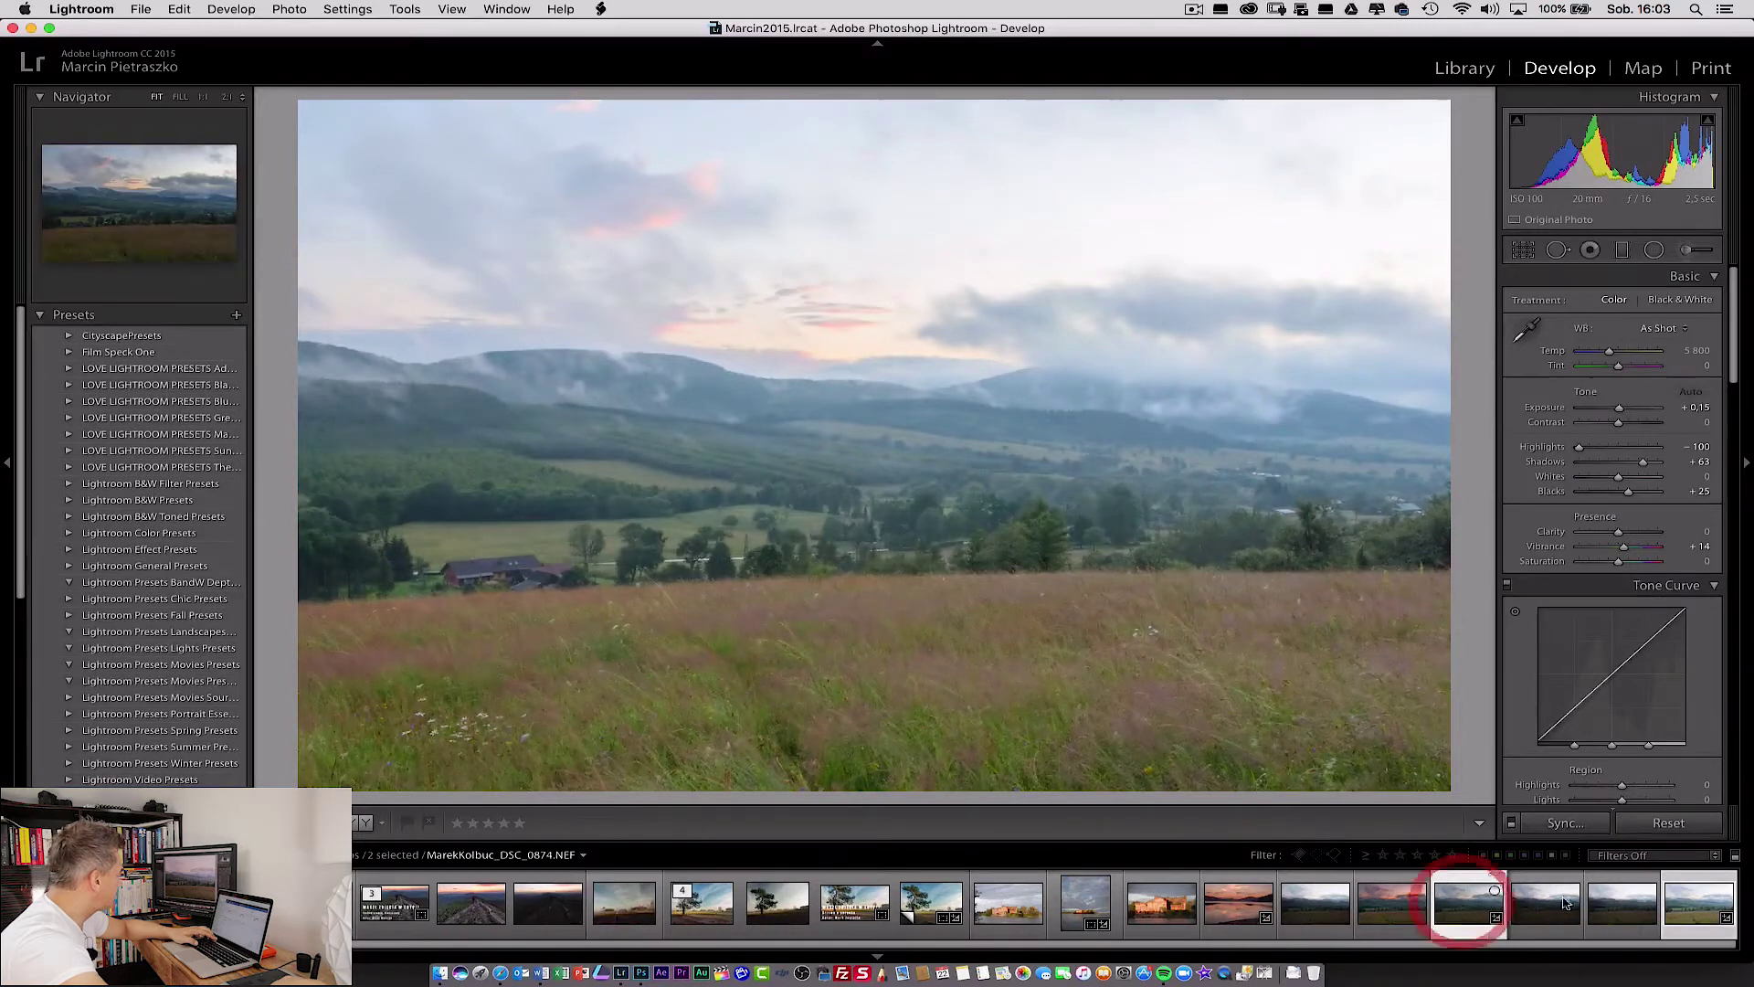
{"action": "left_click", "coordinate": [1690, 907]}
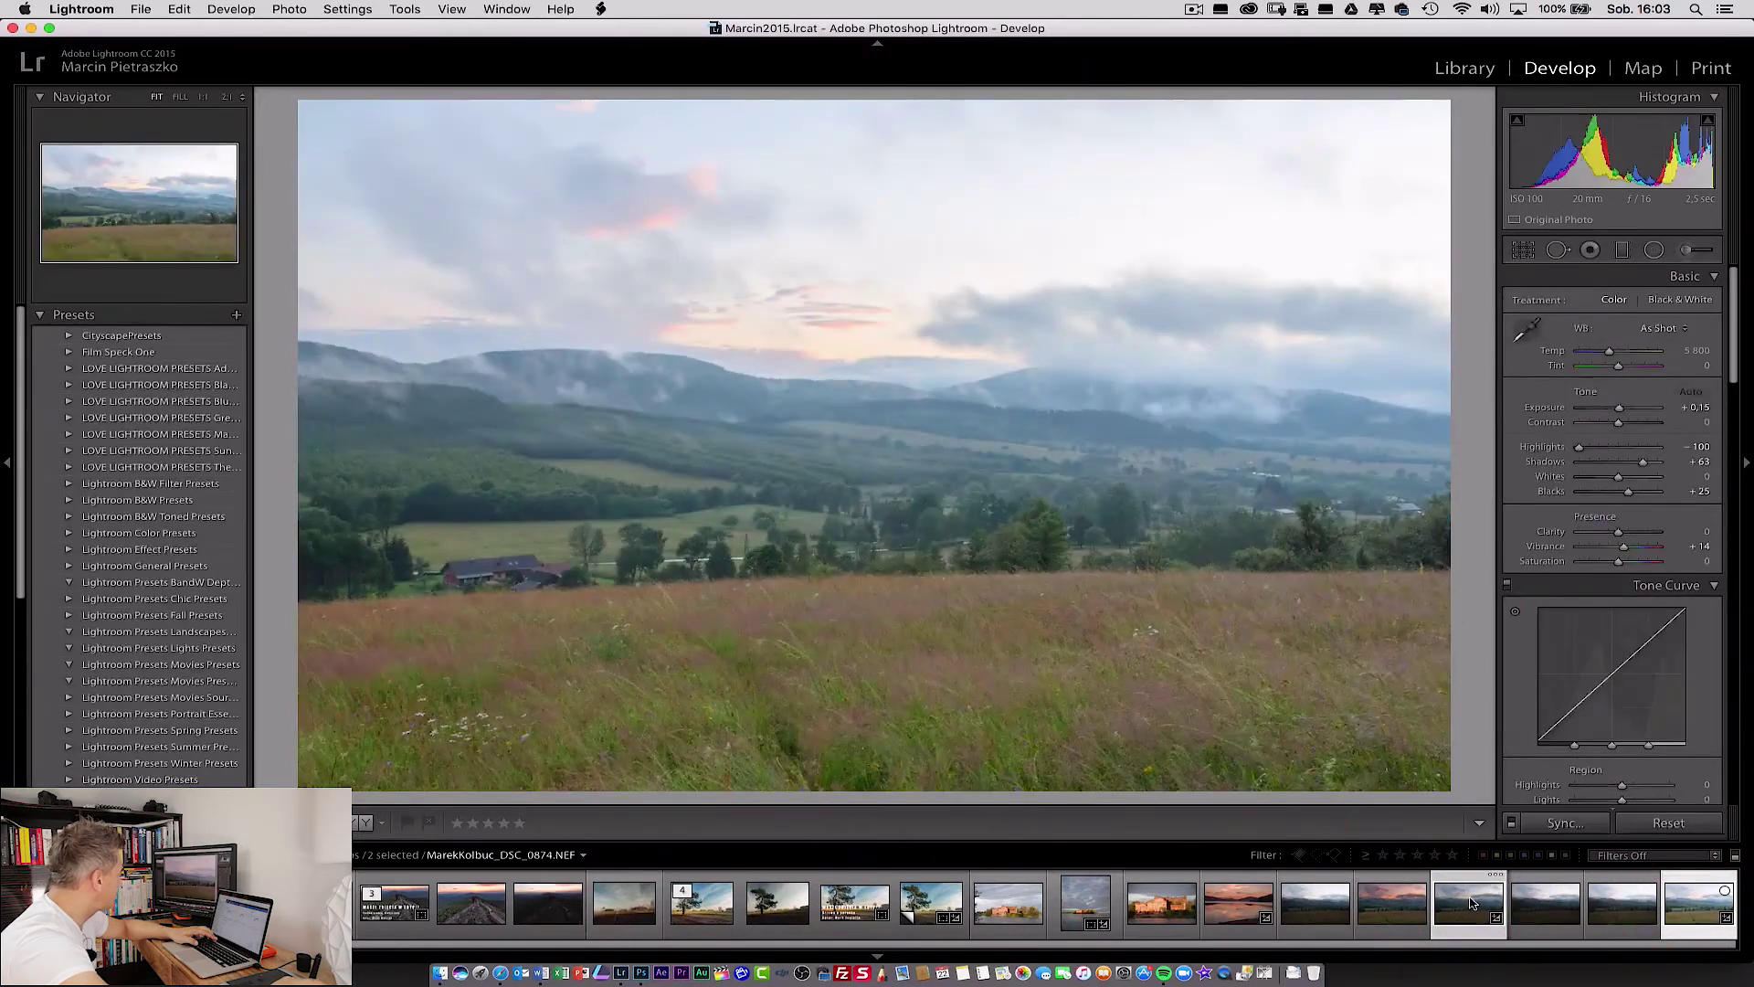
{"action": "left_click", "coordinate": [1462, 903]}
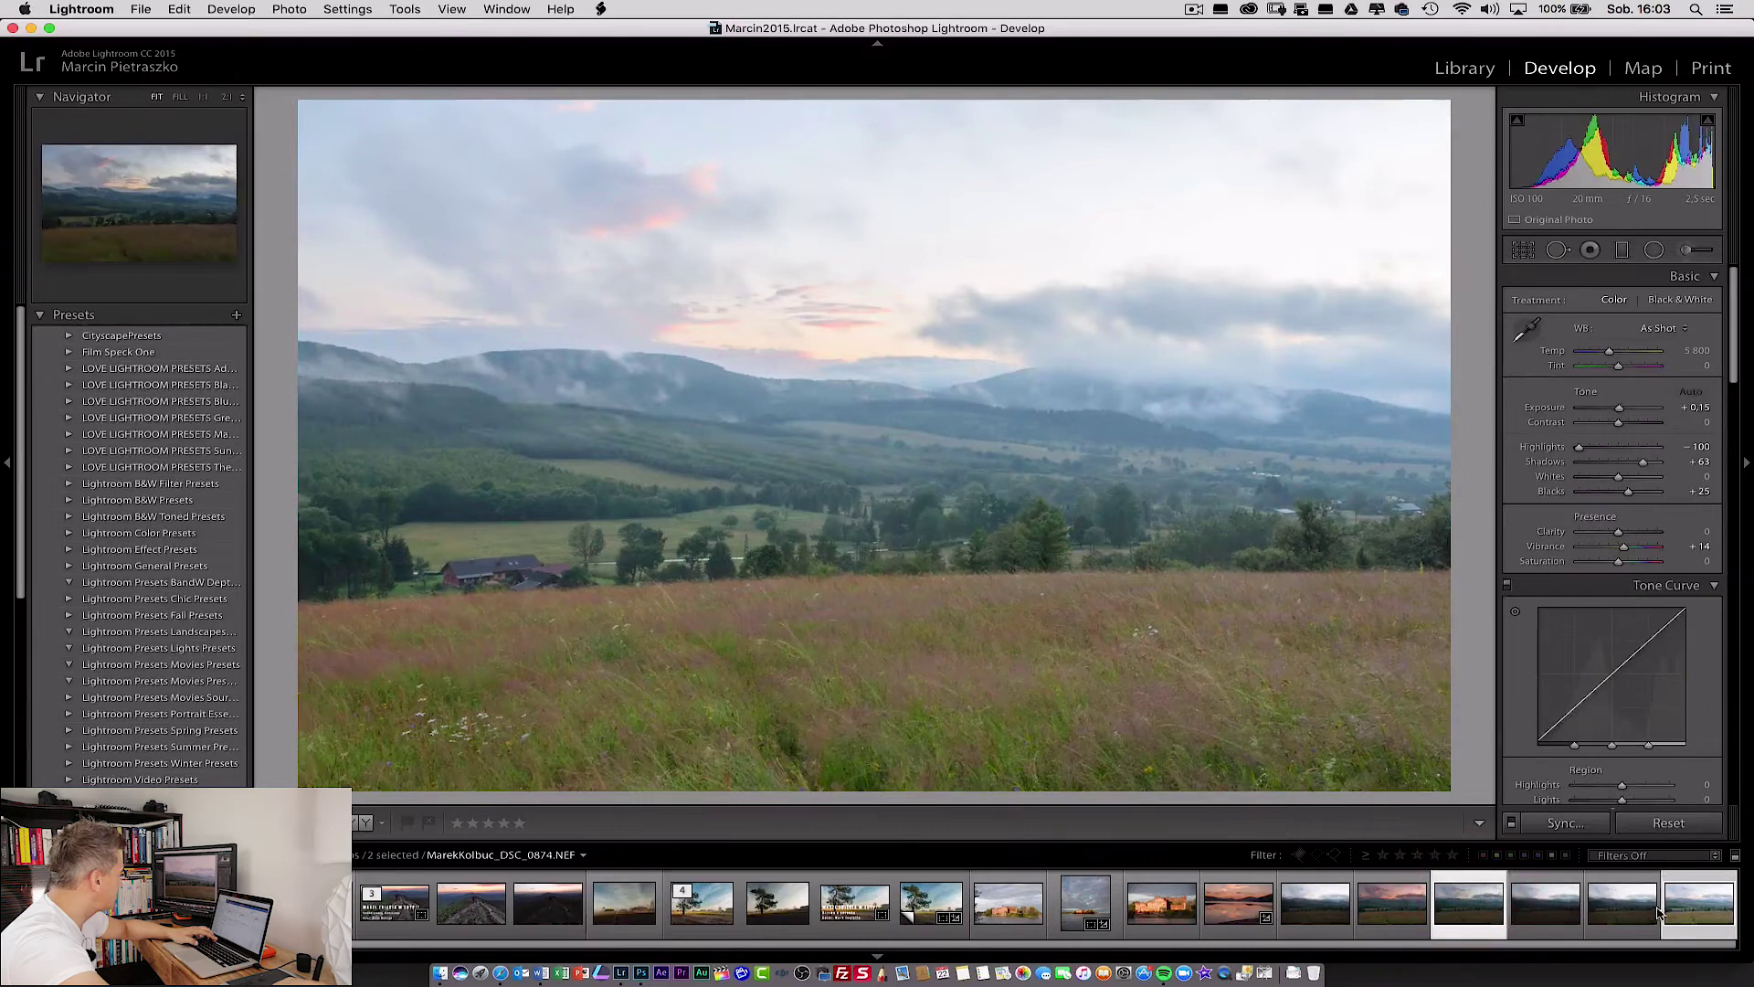
{"action": "left_click", "coordinate": [1686, 912]}
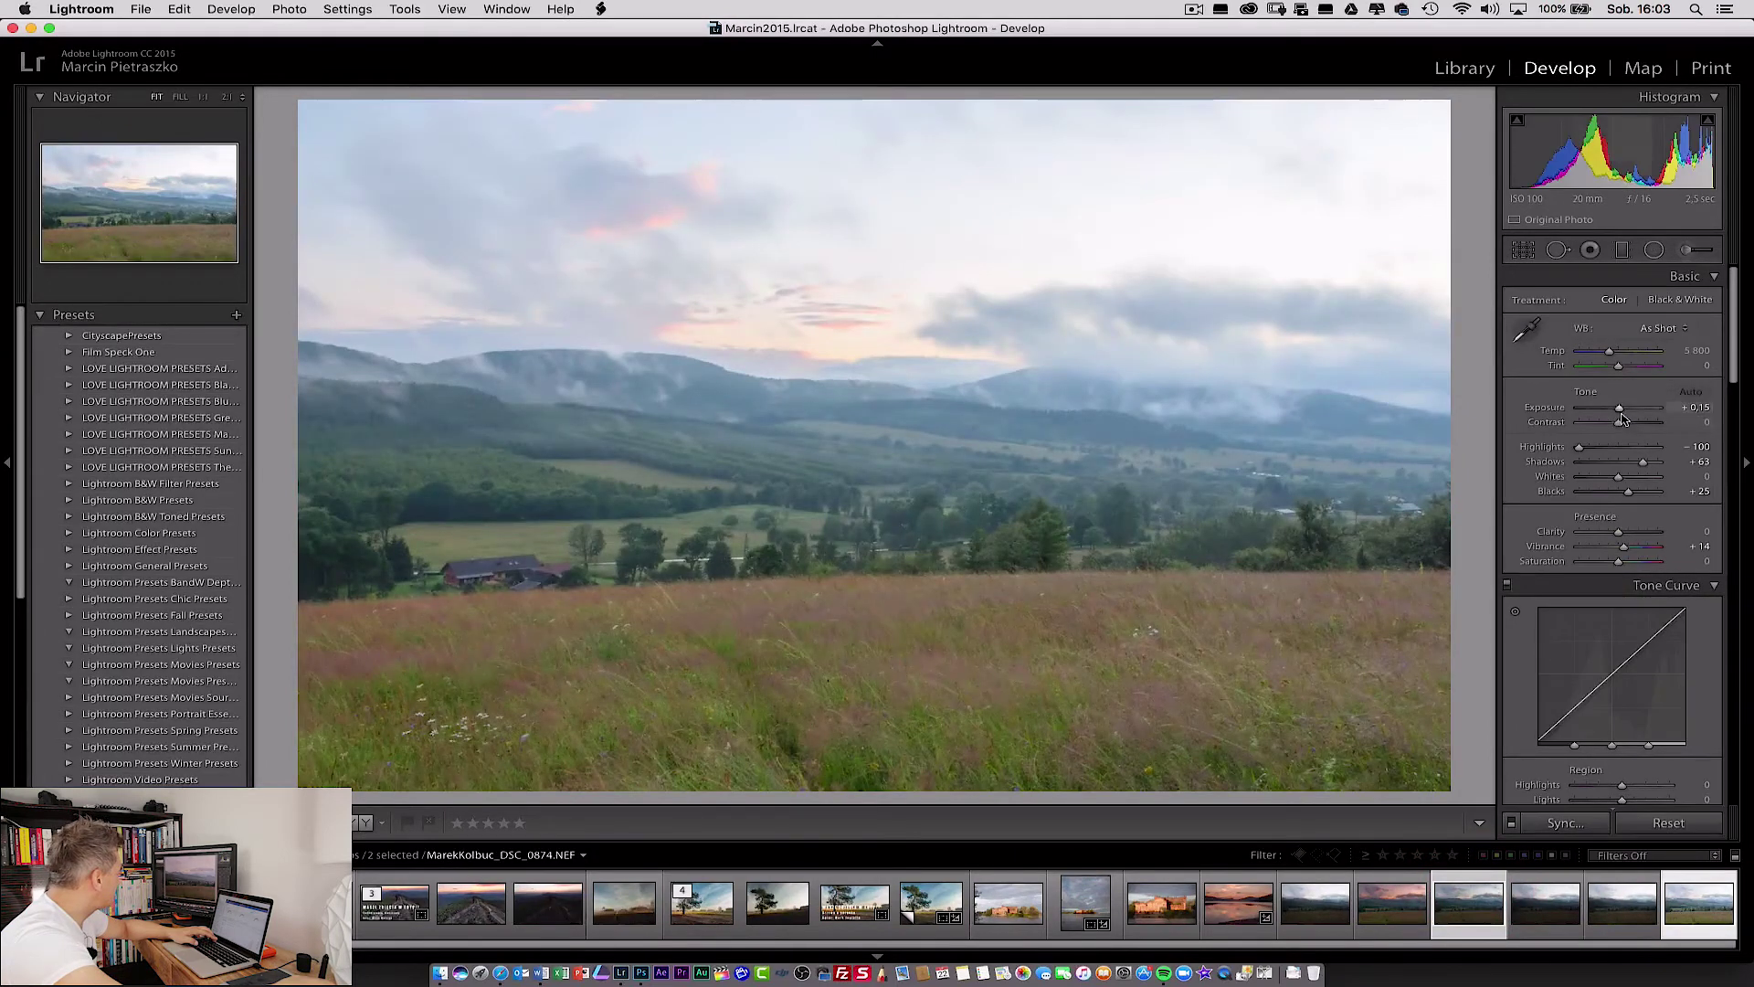
Set the brighter frame to Exposure −0.50, Shadows +51 and Highlights −60.
{"action": "left_click_drag", "start_coordinate": [1620, 408], "coordinate": [1613, 408]}
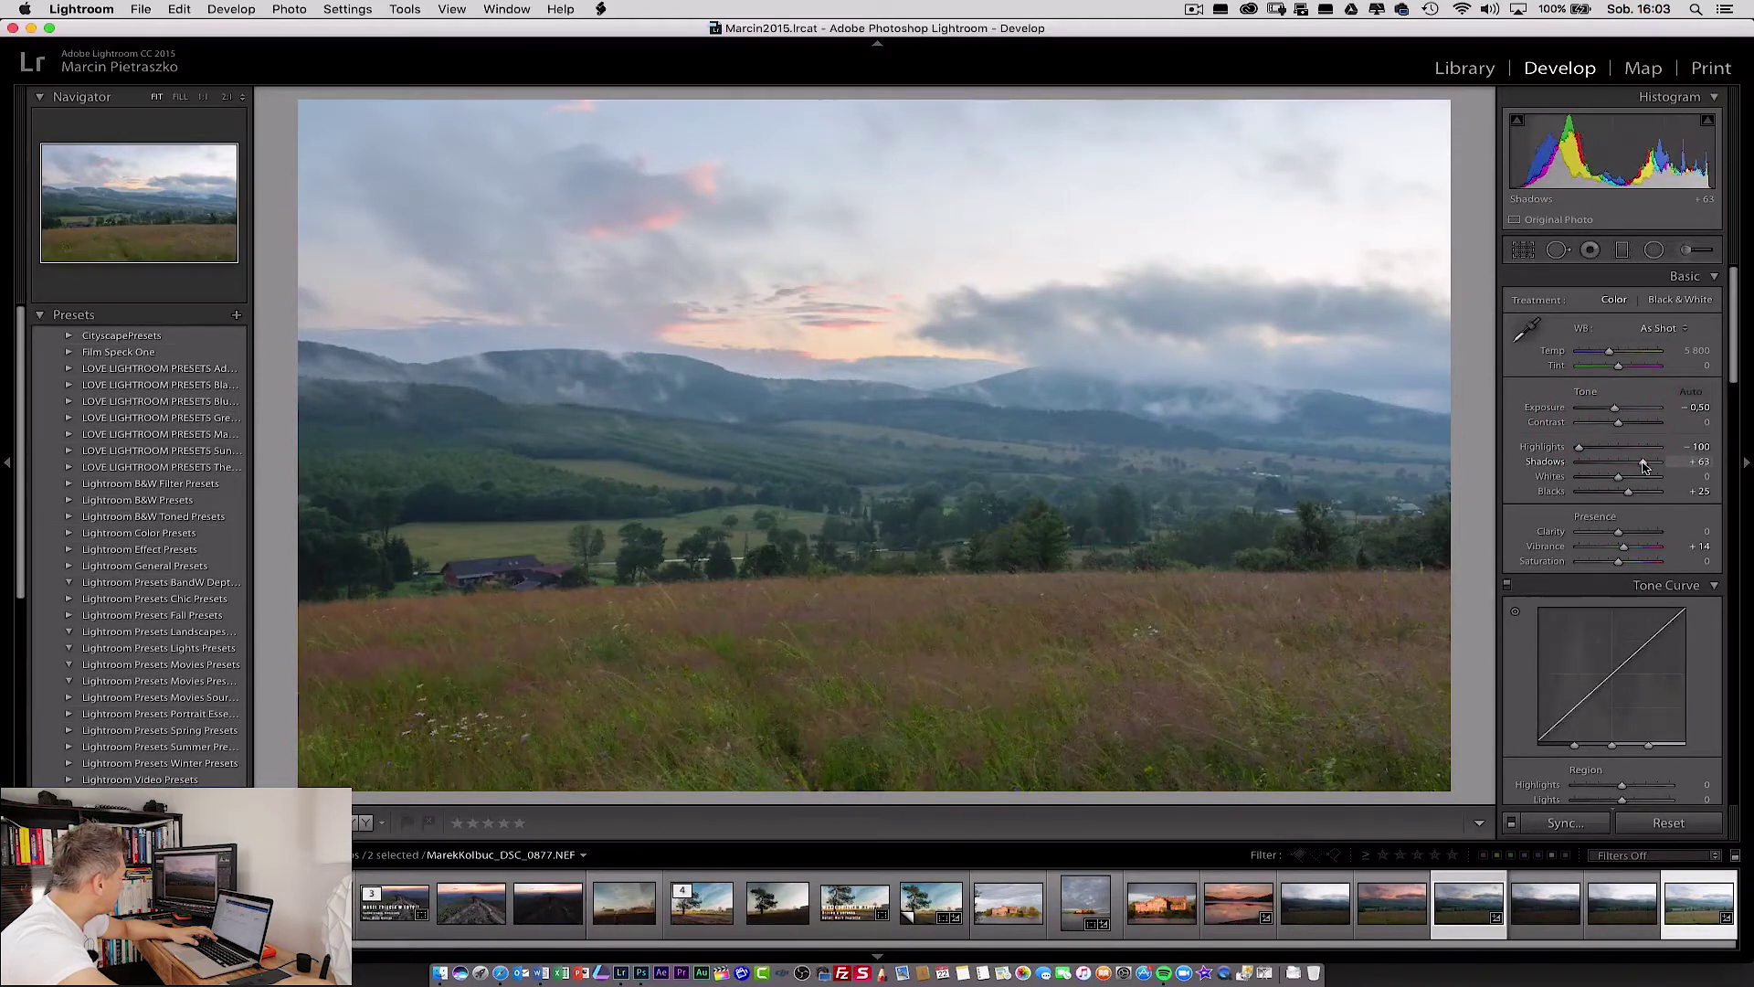
{"action": "left_click_drag", "start_coordinate": [1637, 464], "coordinate": [1632, 465]}
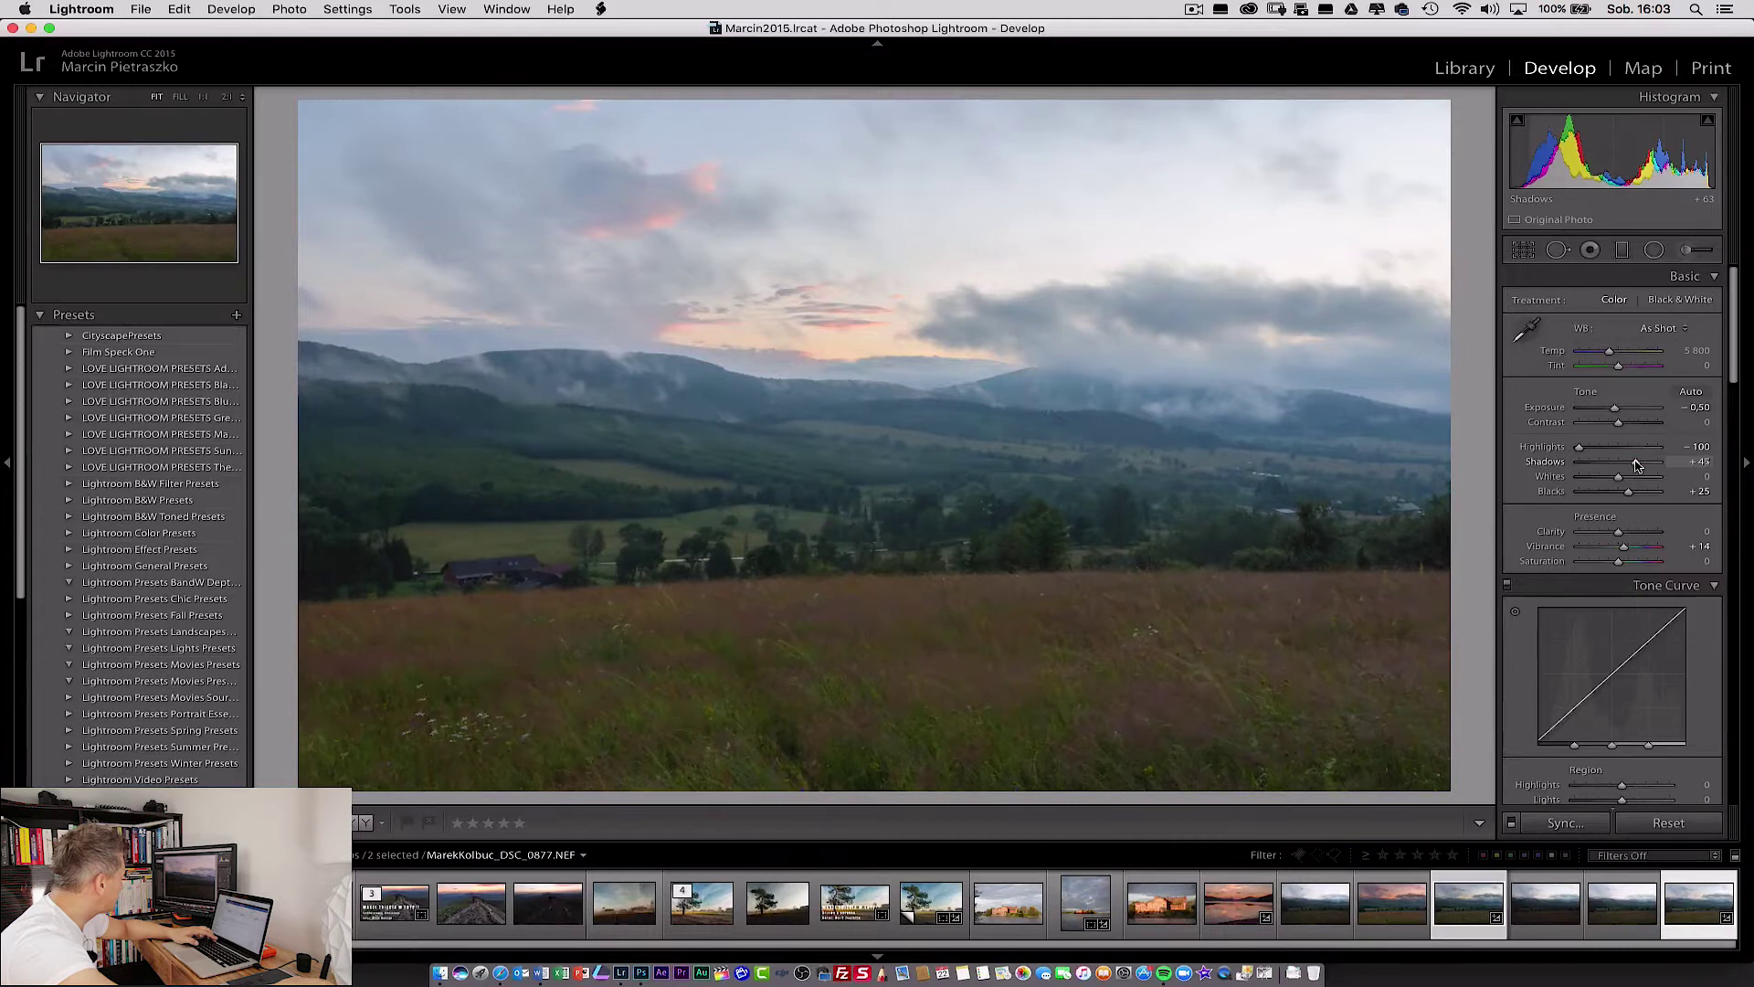
{"action": "left_click_drag", "start_coordinate": [1639, 465], "coordinate": [1599, 455]}
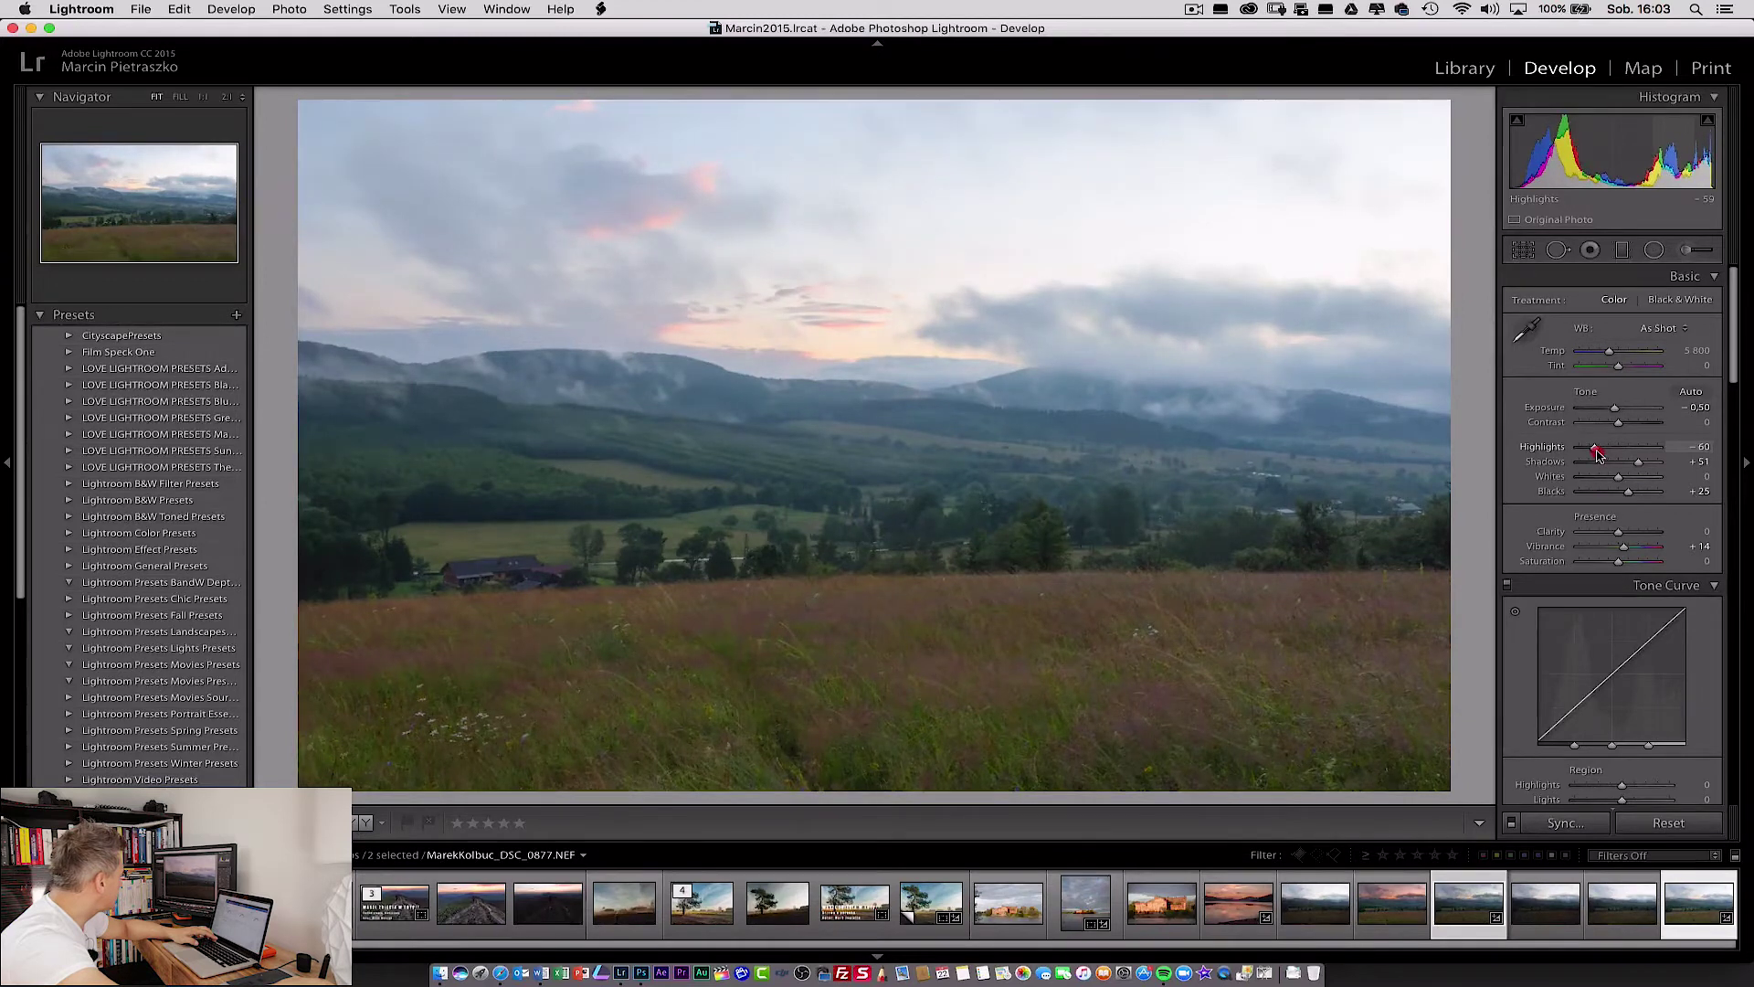
{"action": "left_click", "coordinate": [1597, 455]}
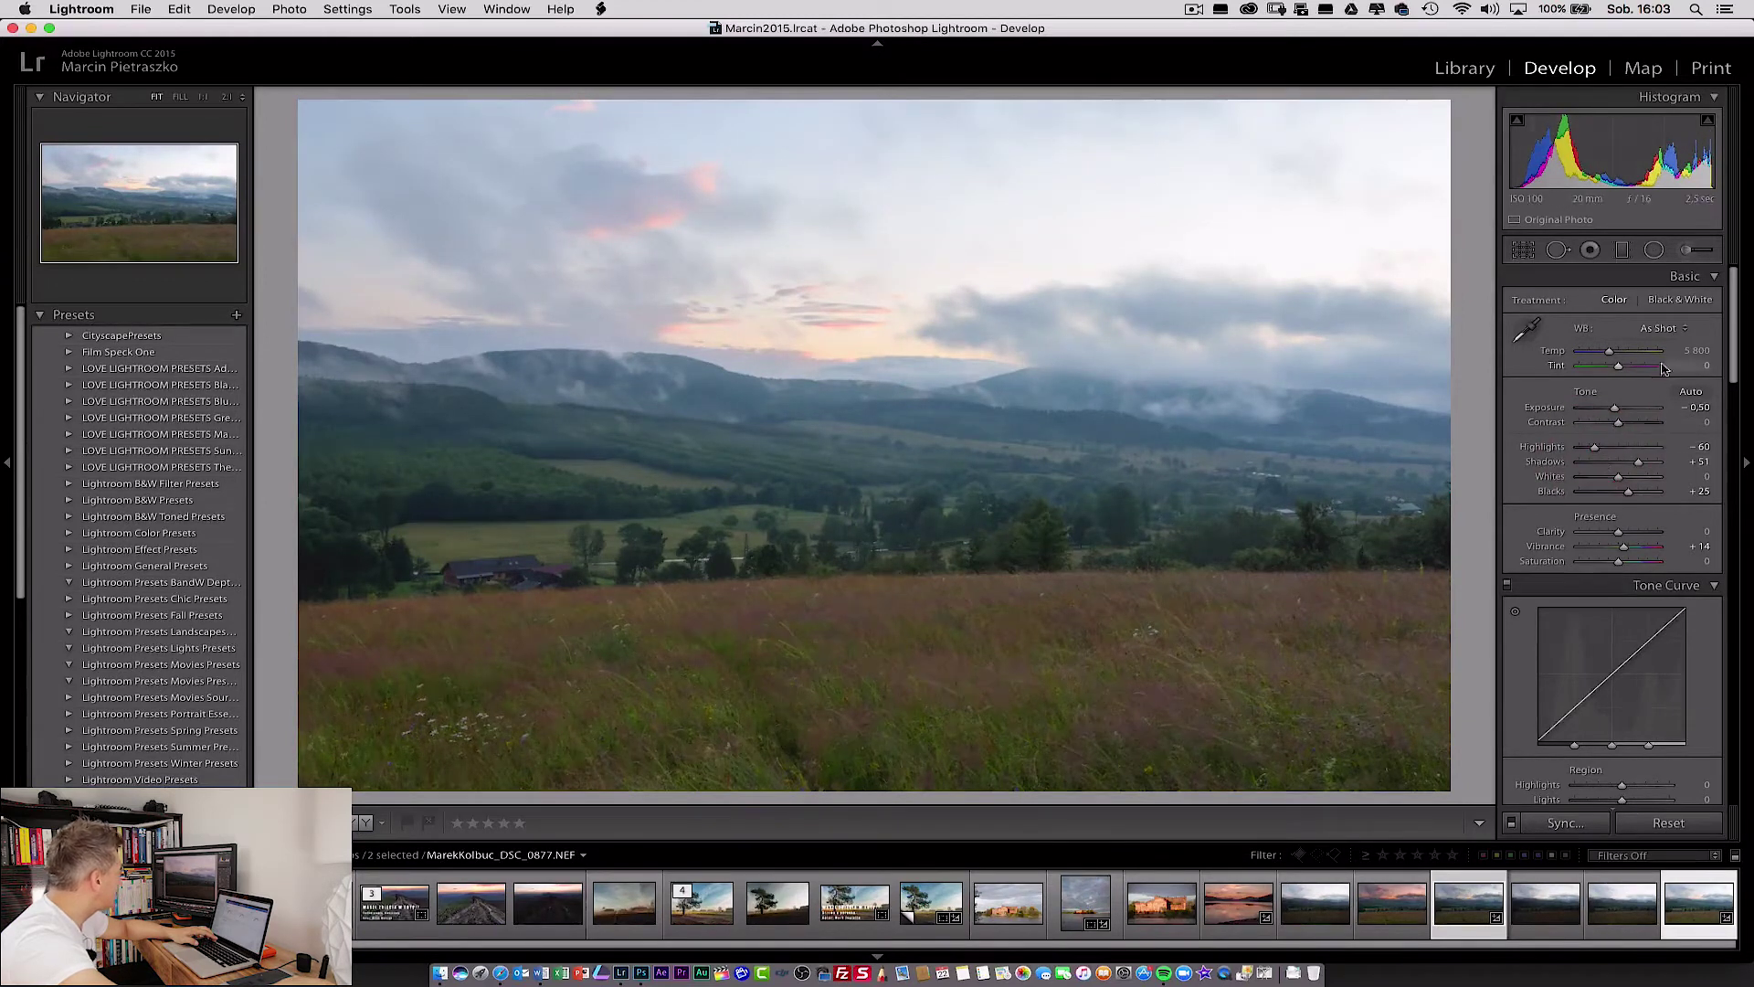
Toggle between the darker and brighter dusk thumbnails to compare them.
{"action": "left_click", "coordinate": [1686, 907]}
{"action": "left_click", "coordinate": [1471, 907]}
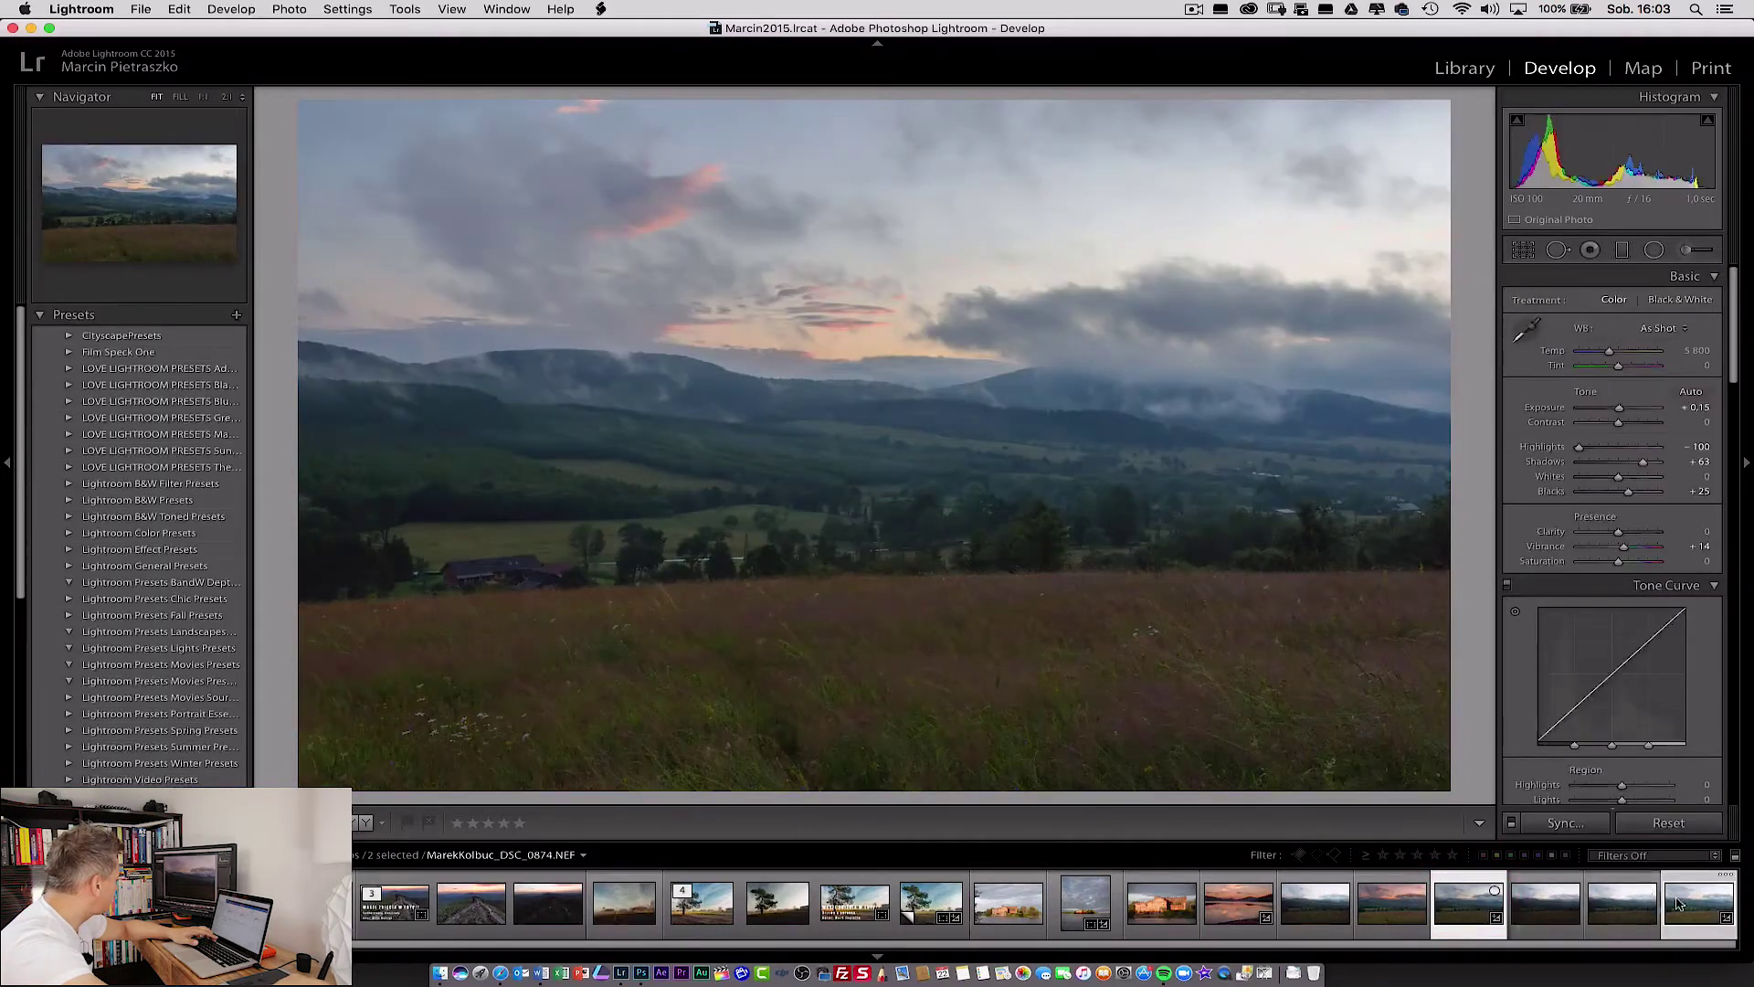
{"action": "left_click", "coordinate": [1673, 904]}
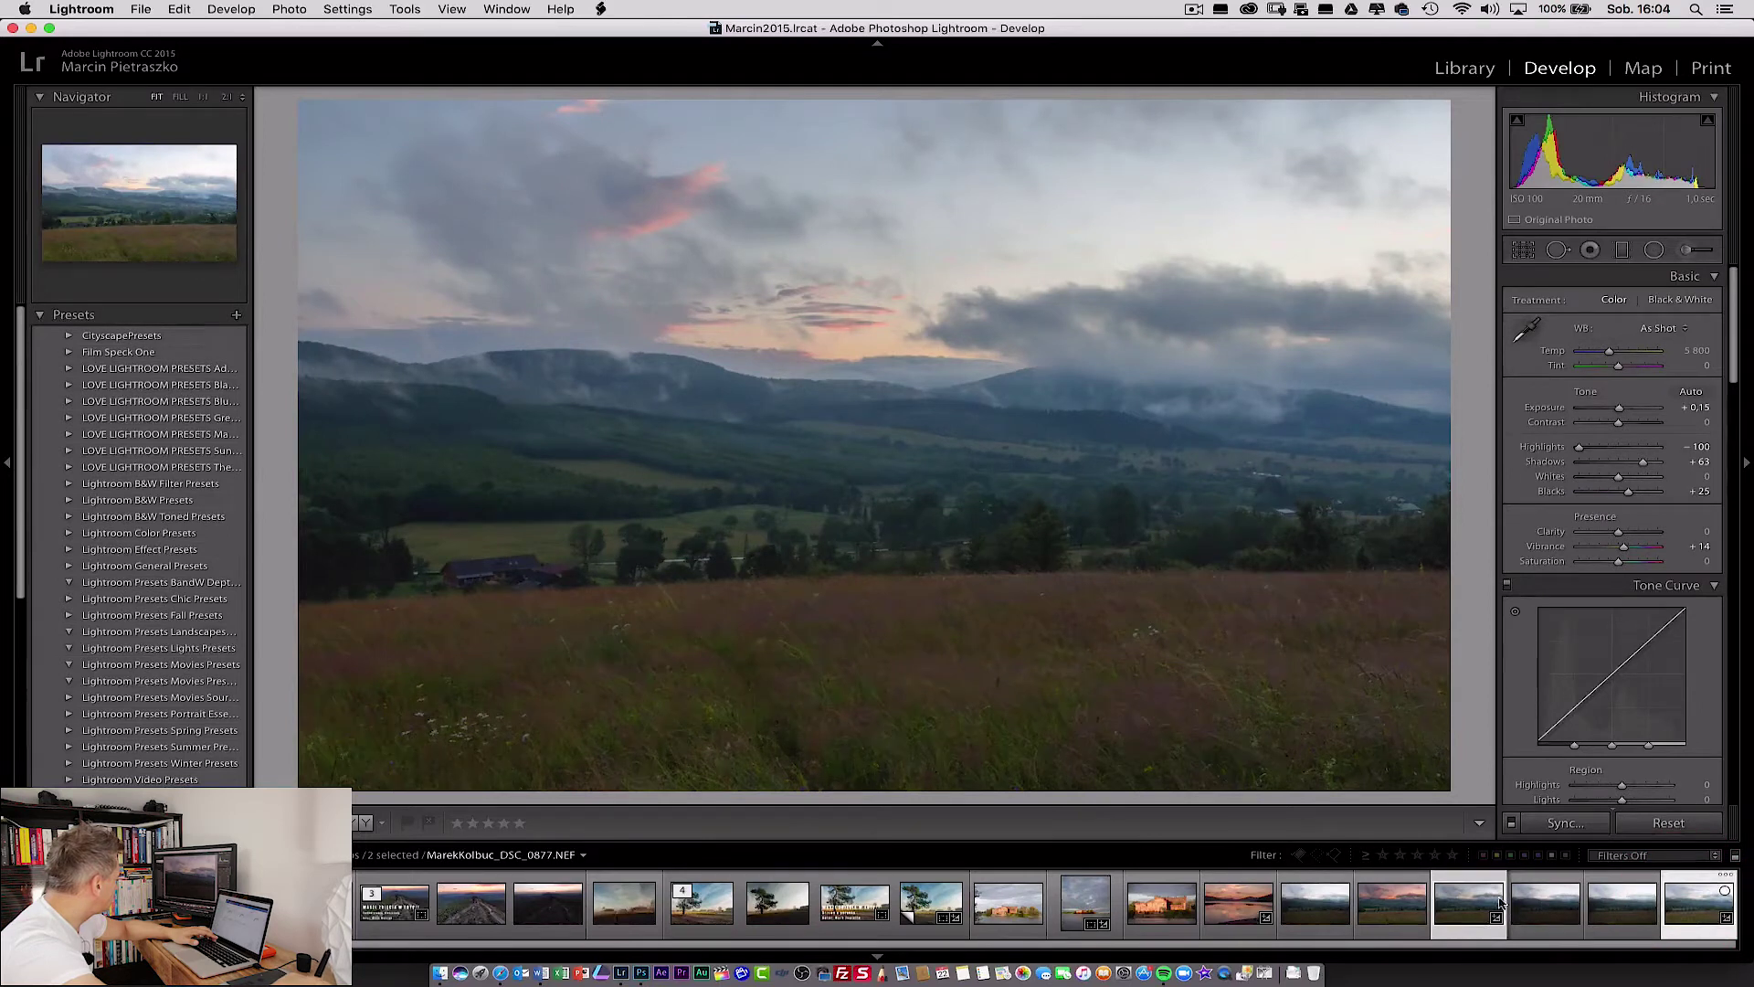
{"action": "left_click", "coordinate": [1467, 904]}
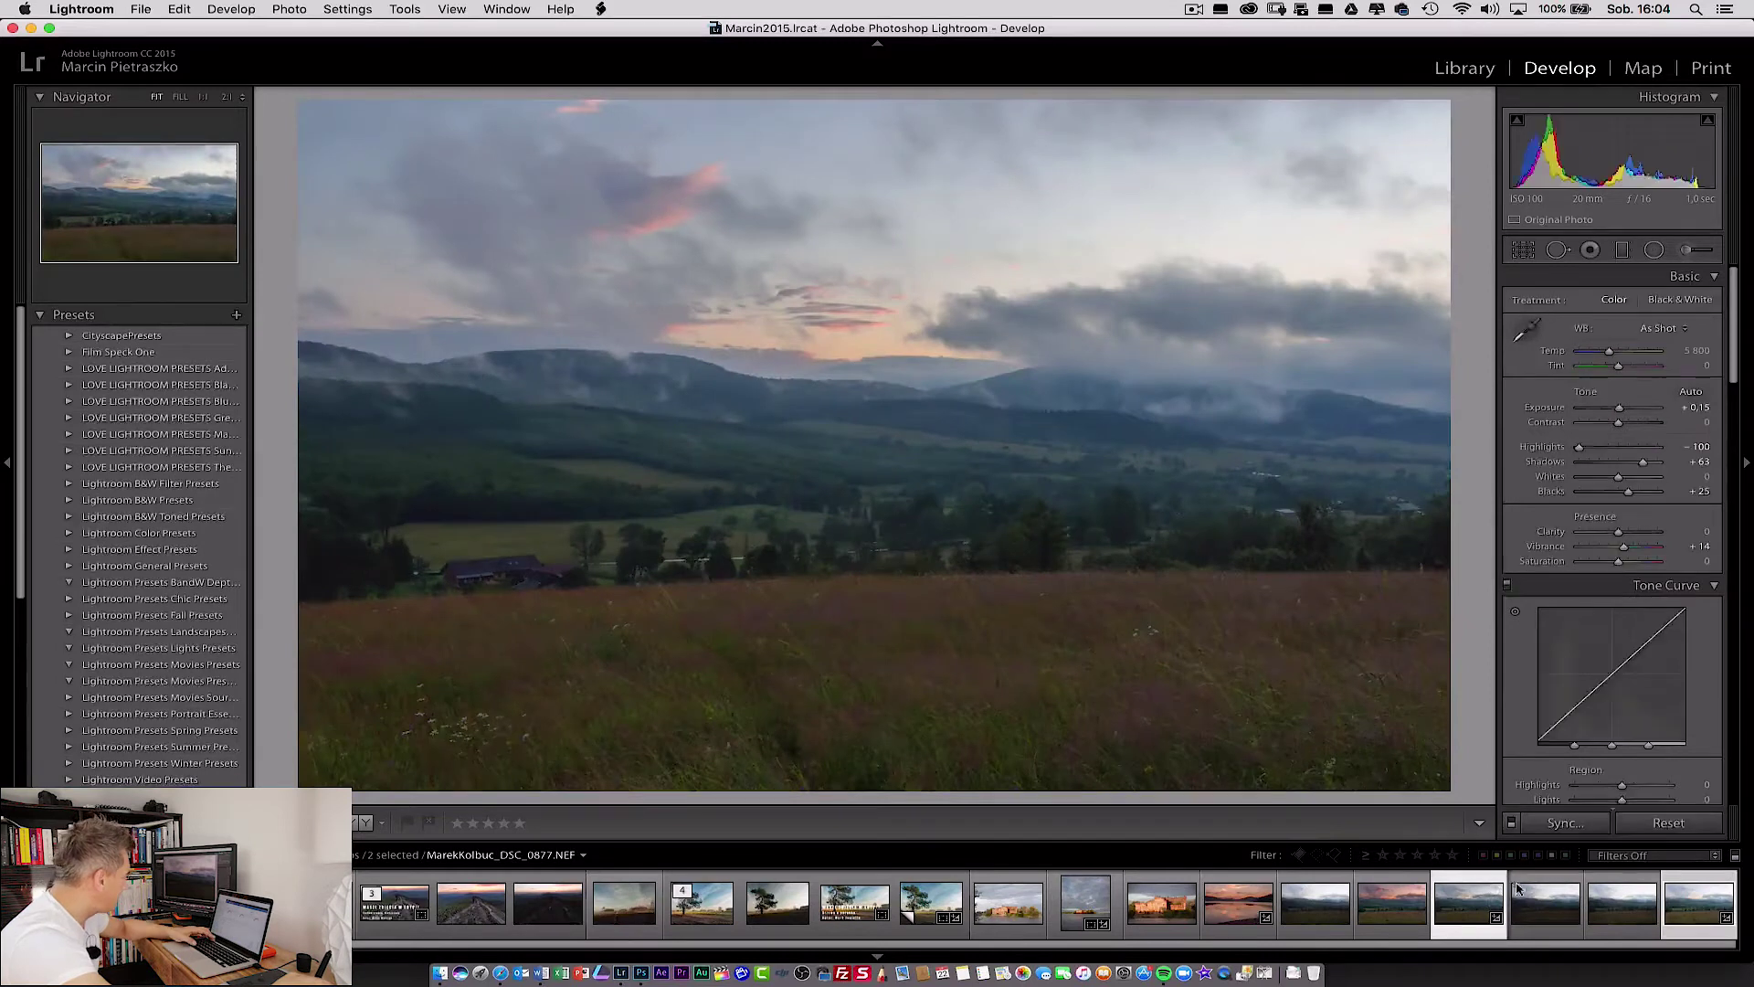
{"action": "left_click", "coordinate": [1694, 905]}
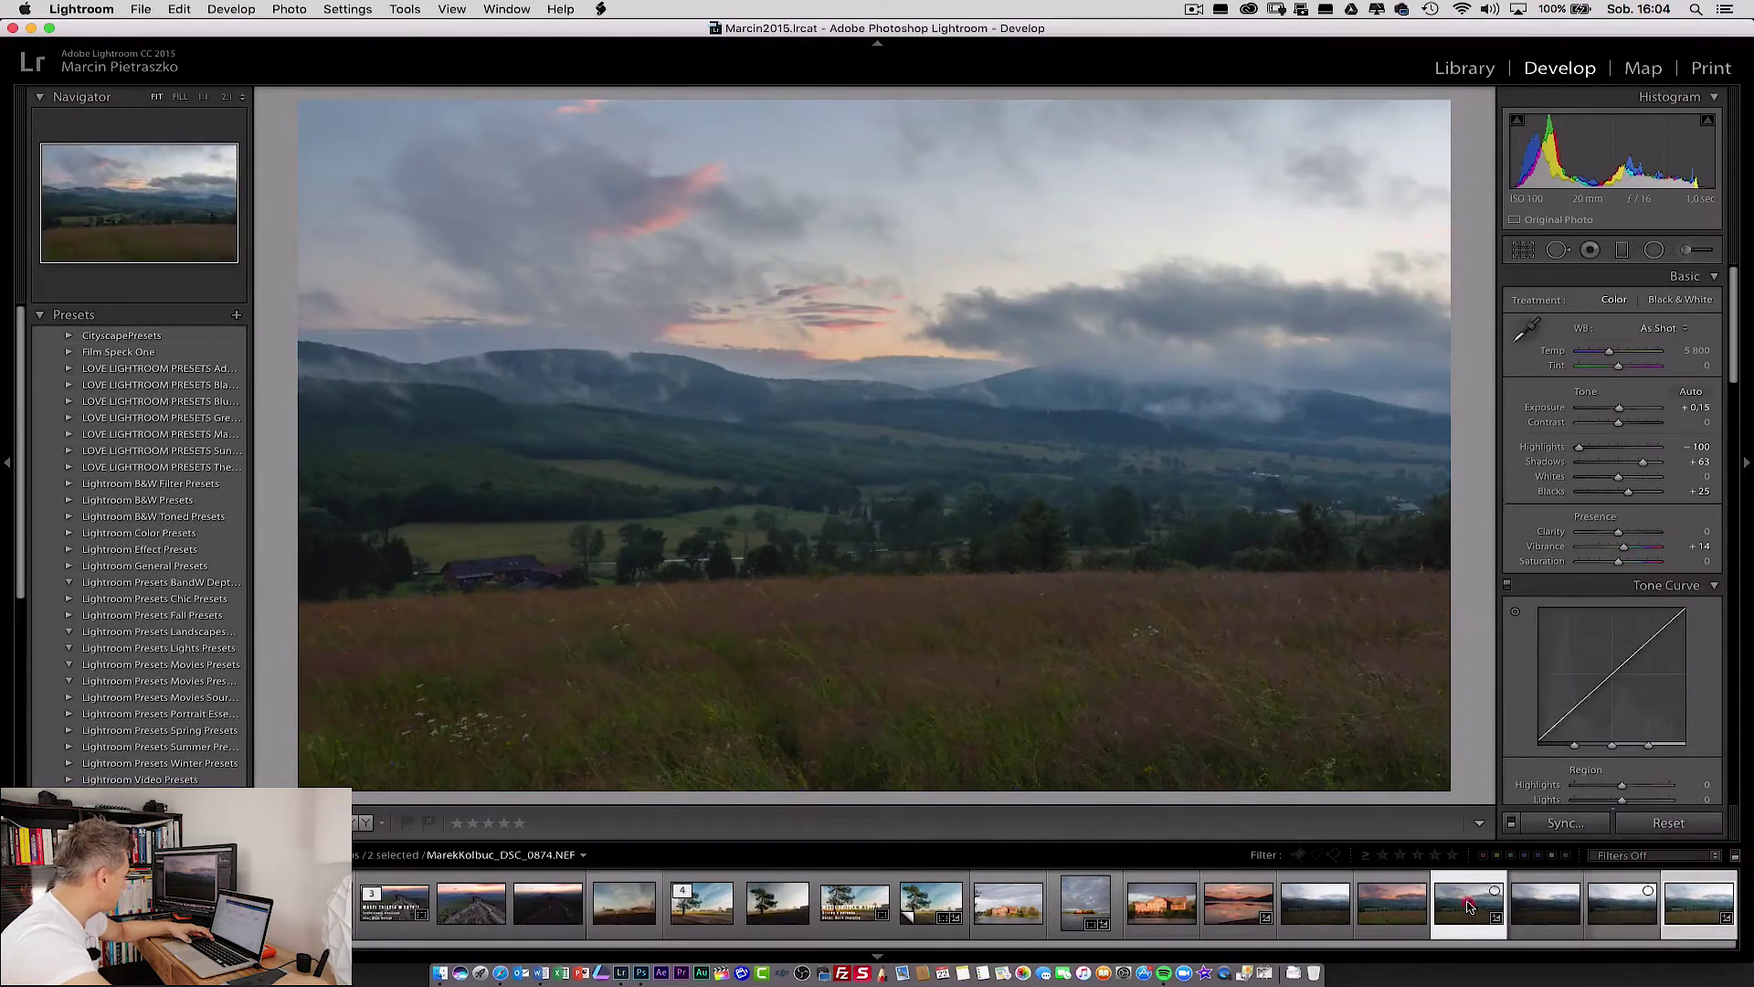
Send both selected photos to Photoshop CC 2017 and bring Photoshop to the front.
{"action": "right_click", "coordinate": [1466, 907]}
{"action": "mouse_move", "coordinate": [1506, 590]}
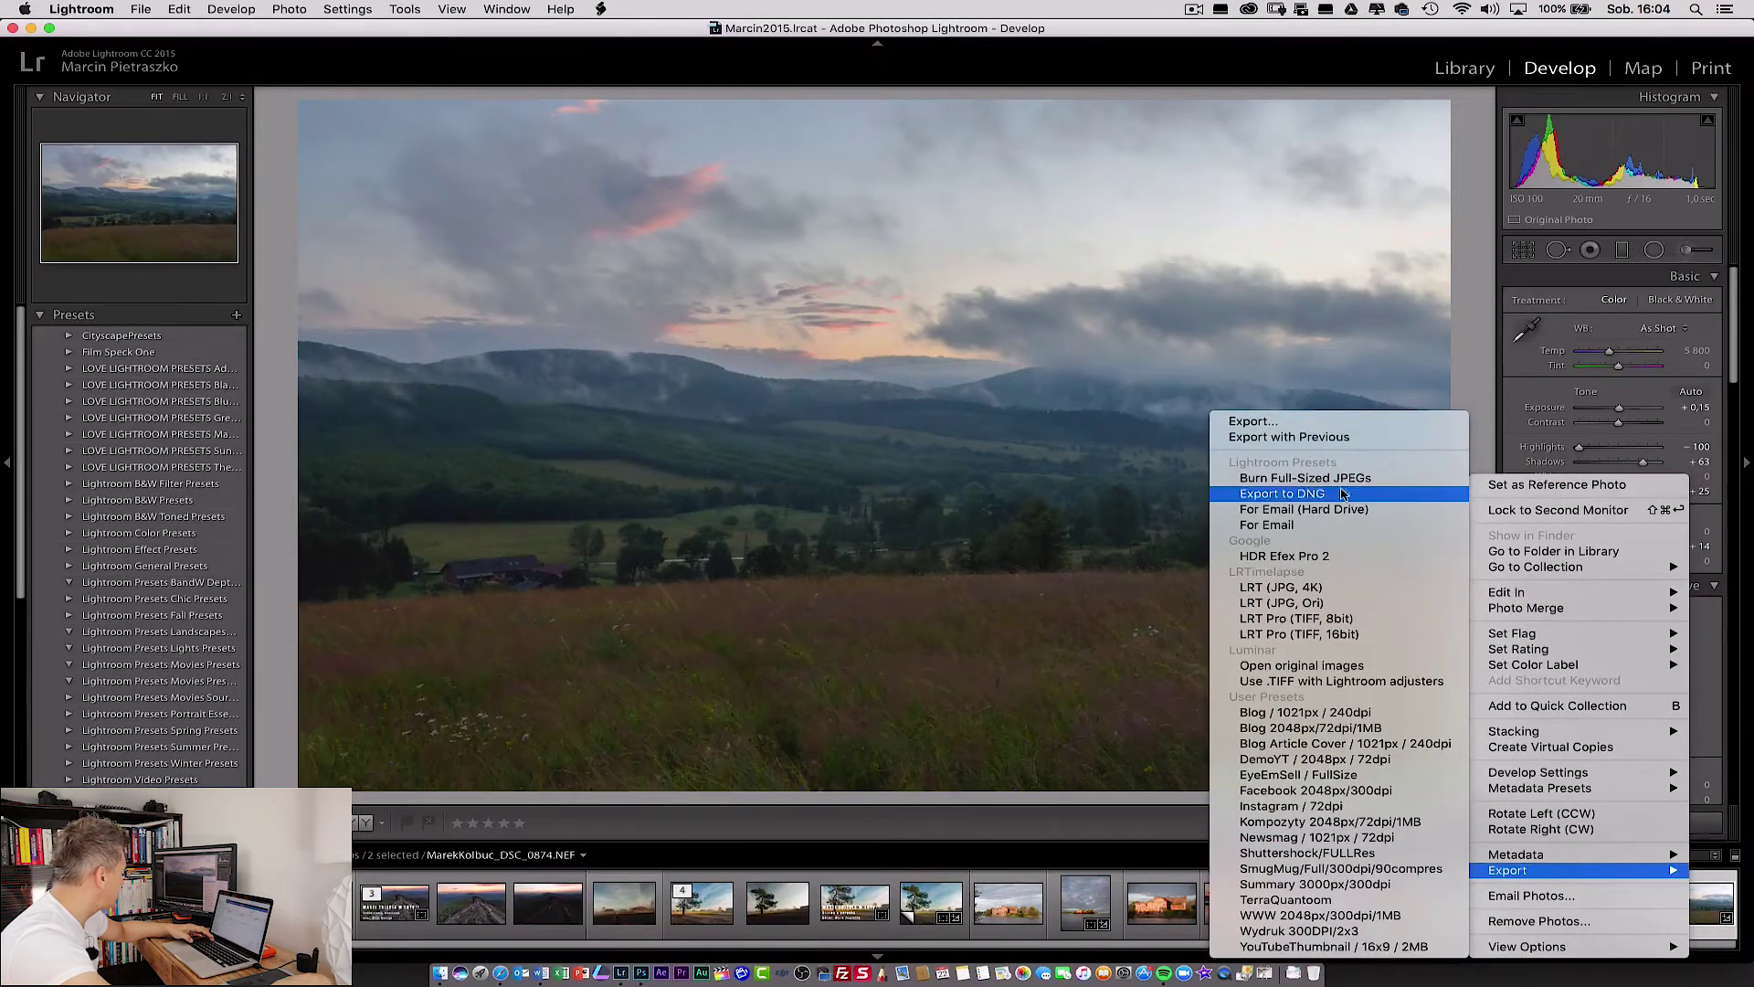
{"action": "mouse_move", "coordinate": [1576, 592]}
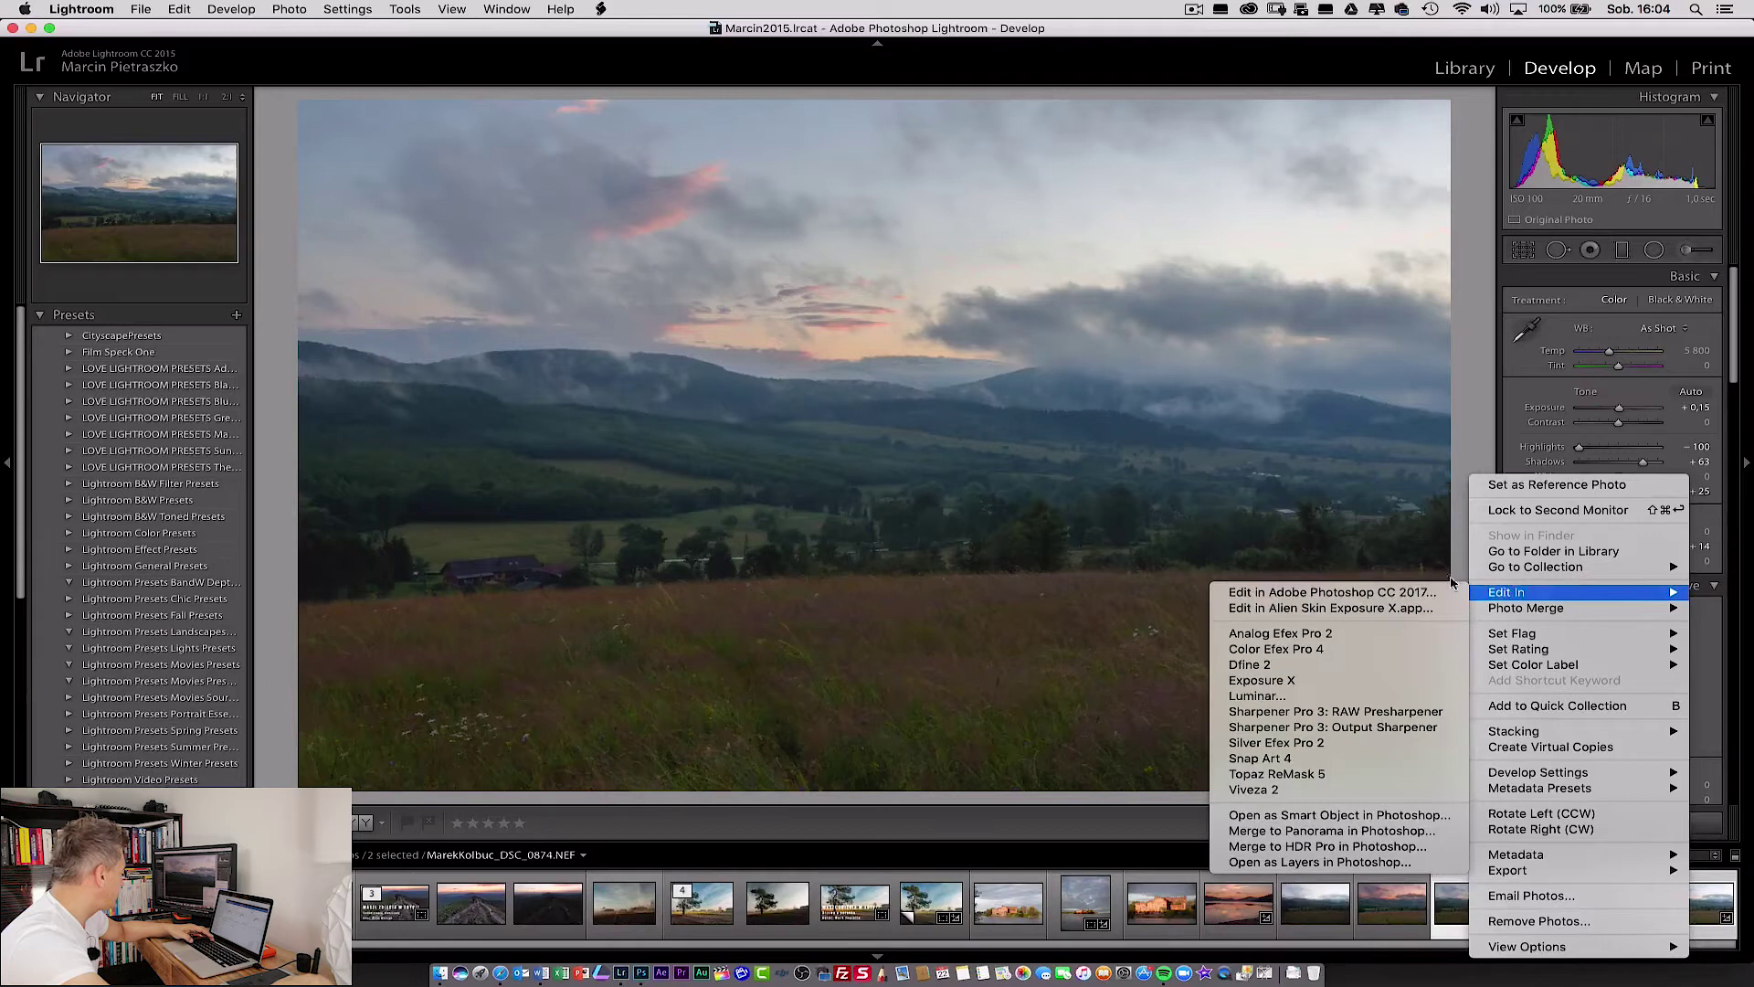
{"action": "left_click", "coordinate": [1405, 596]}
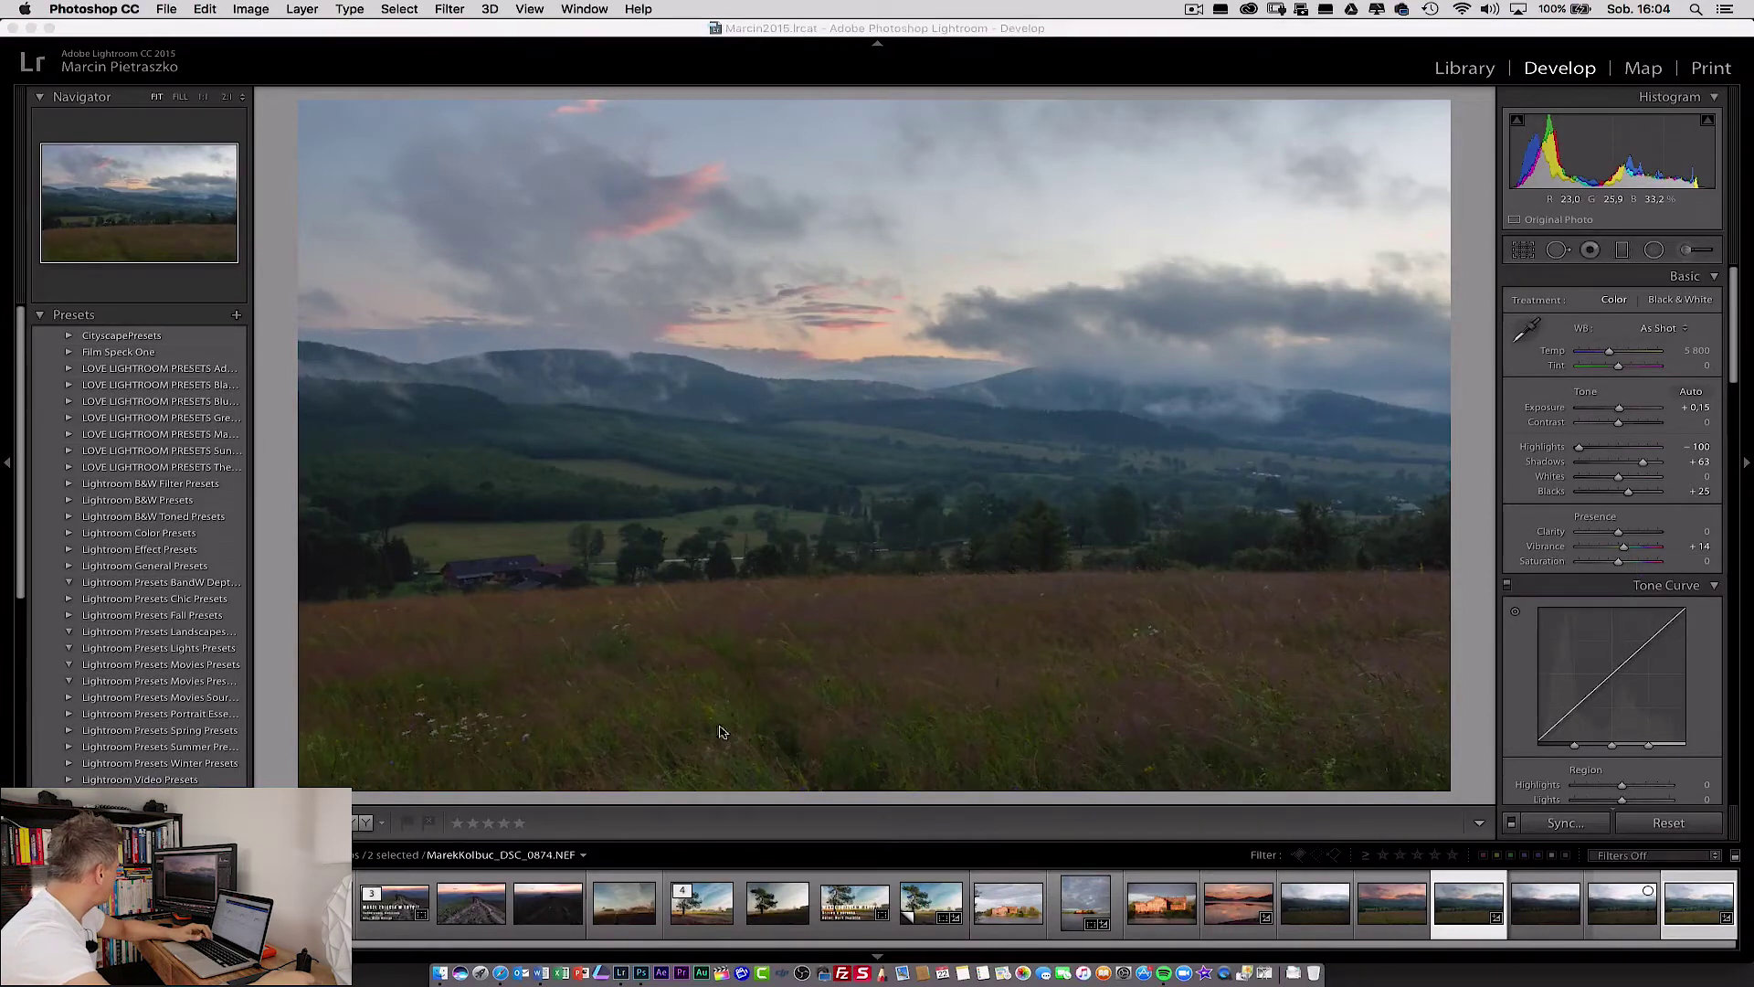
{"action": "left_click", "coordinate": [641, 974]}
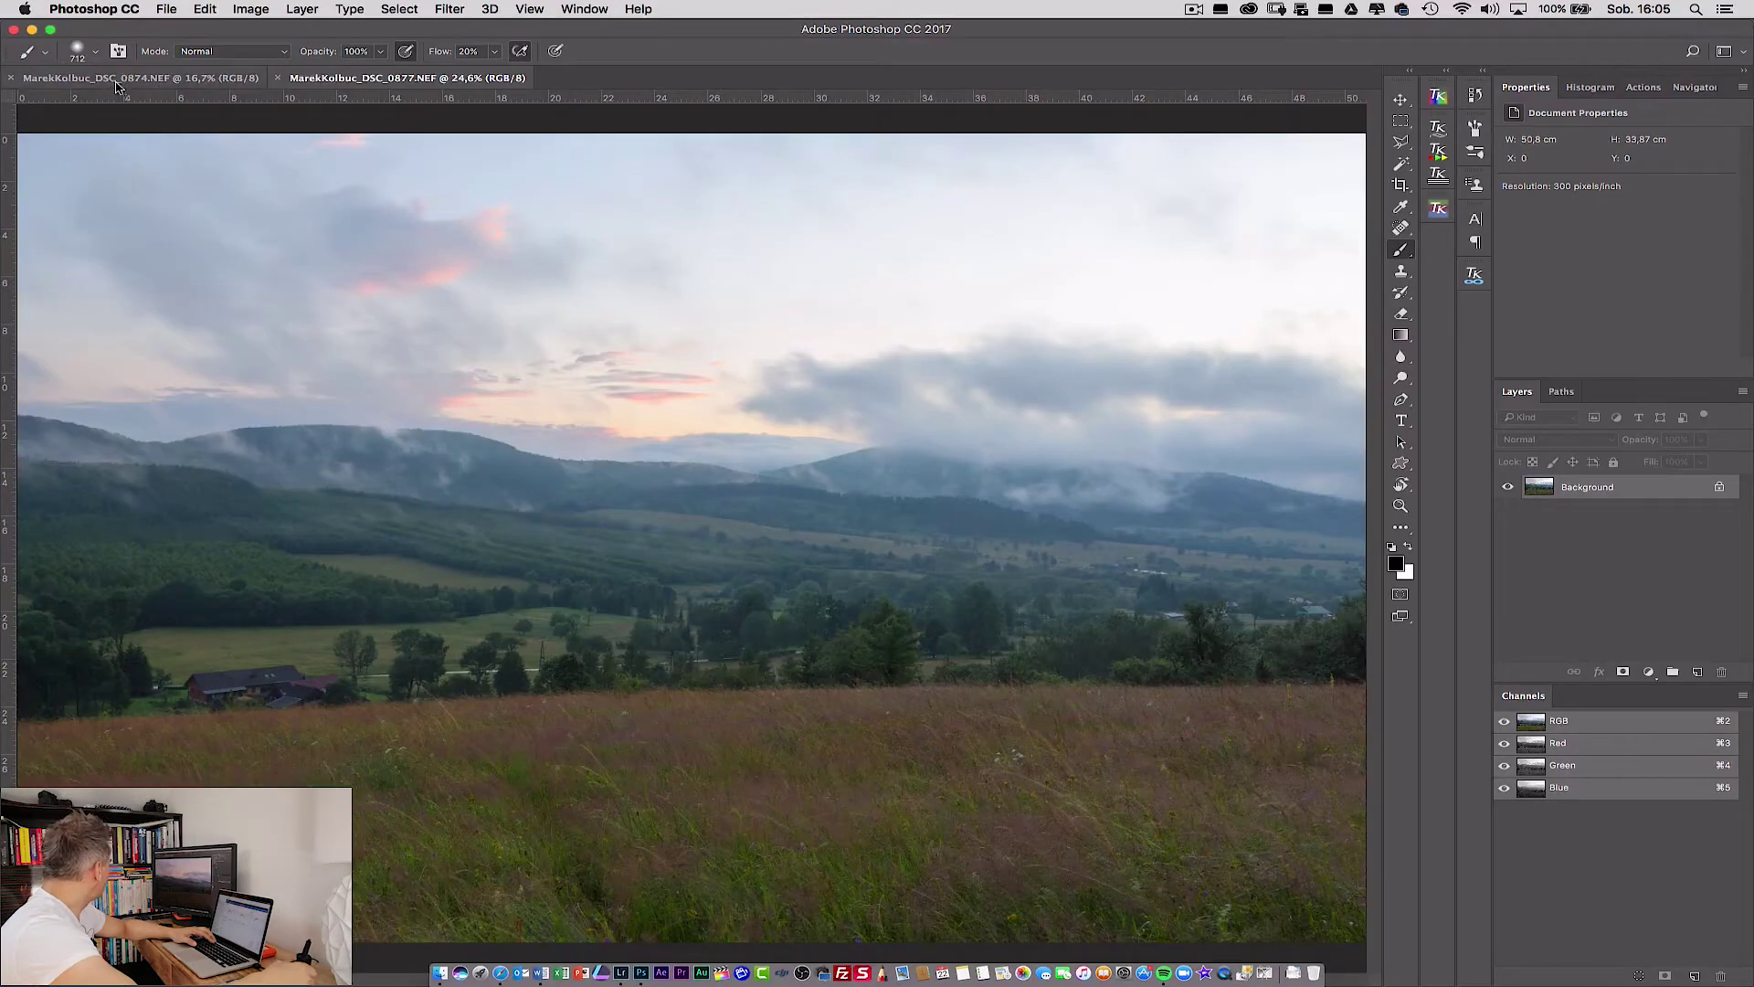
Paste the whole darker DSC_0874 exposure into DSC_0877 as Layer 1 above its Background.
{"action": "left_click", "coordinate": [112, 78]}
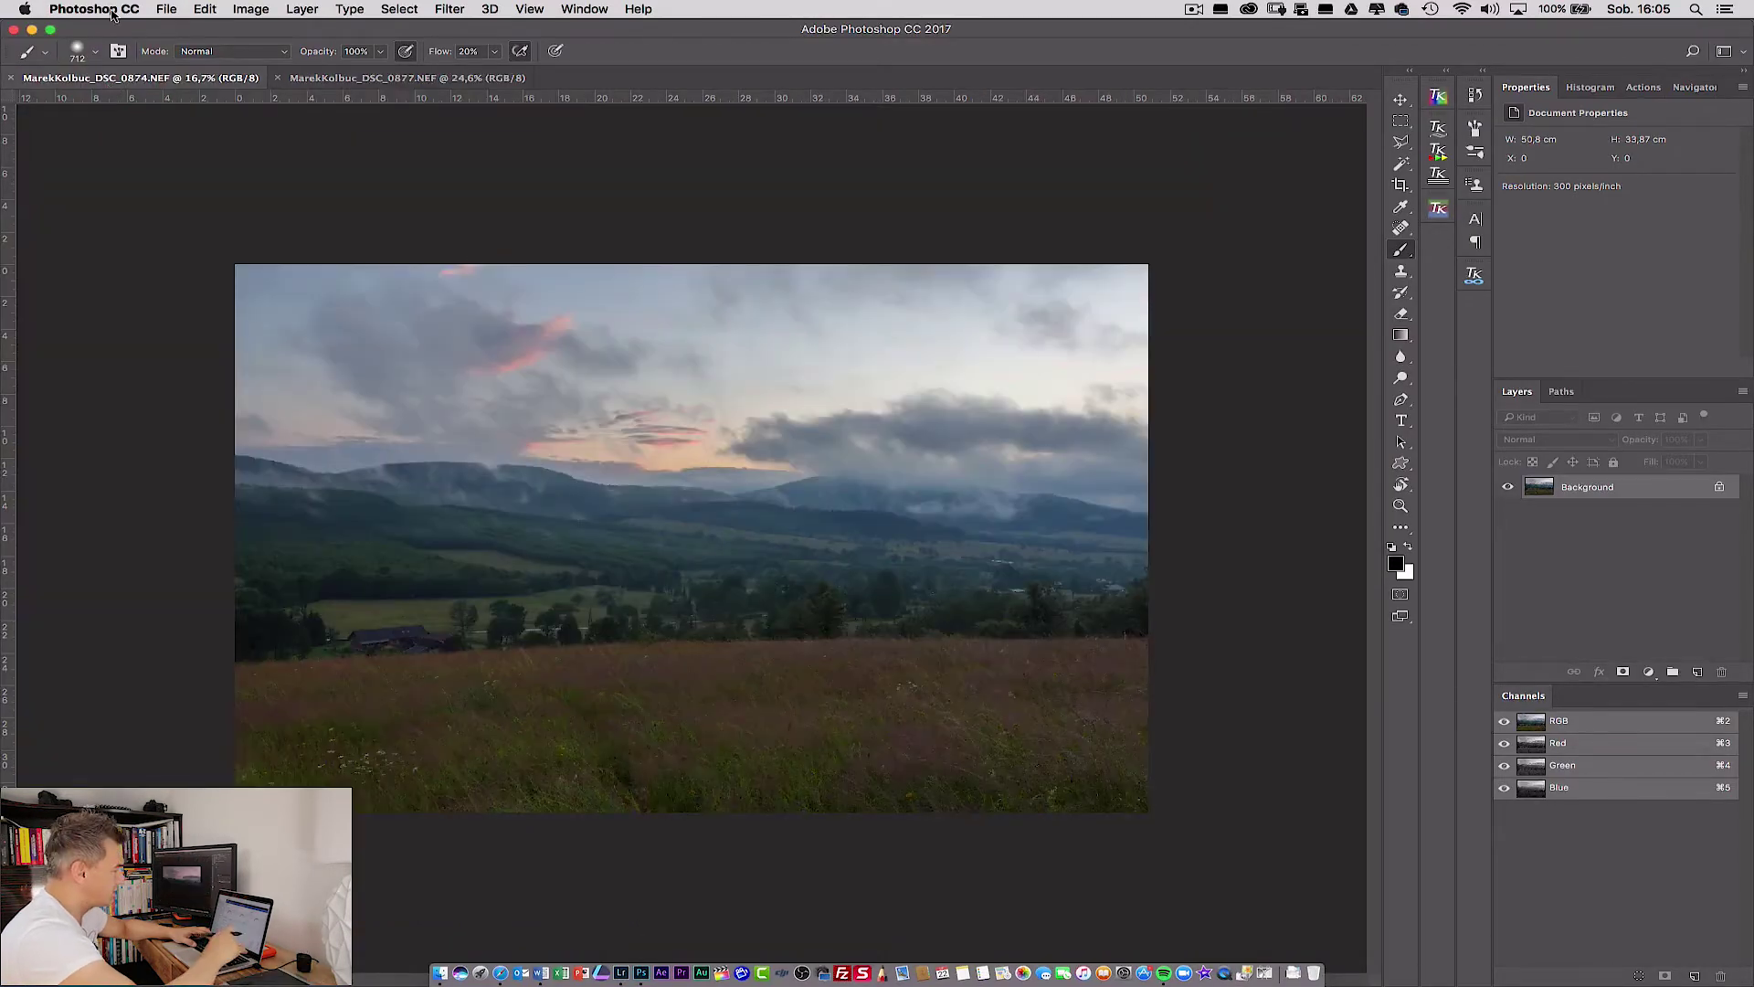
{"action": "key", "text": "super+0"}
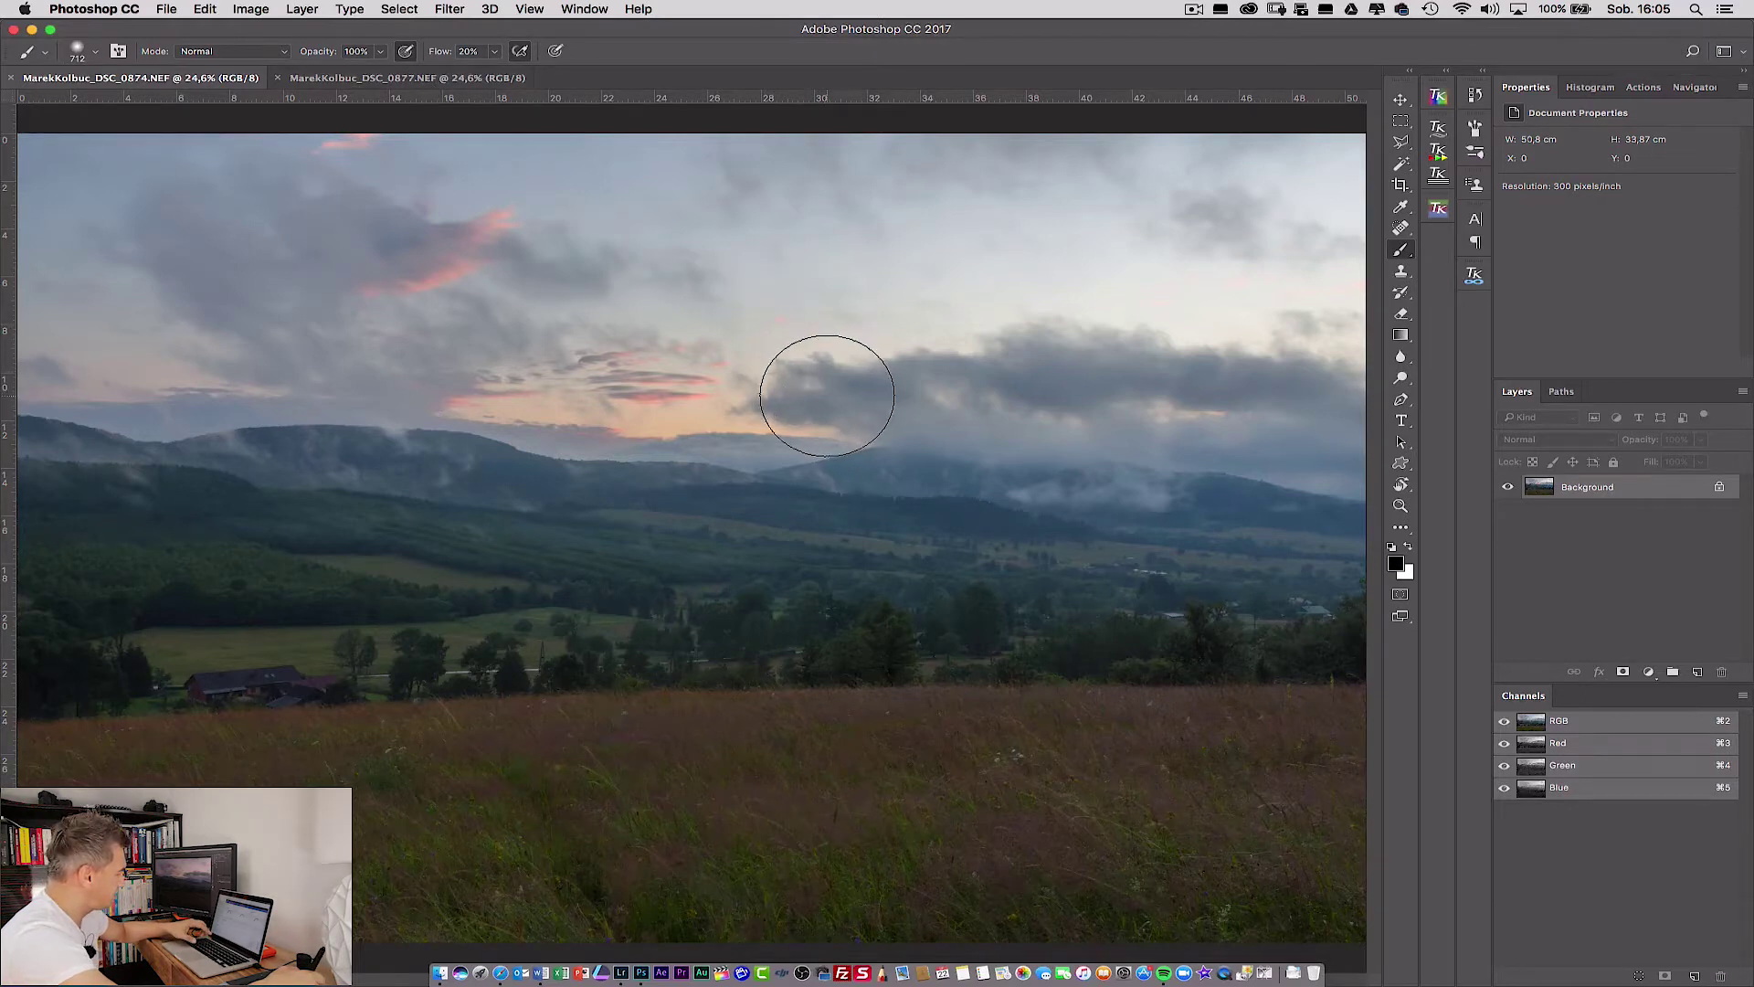
{"action": "key", "text": "super+a"}
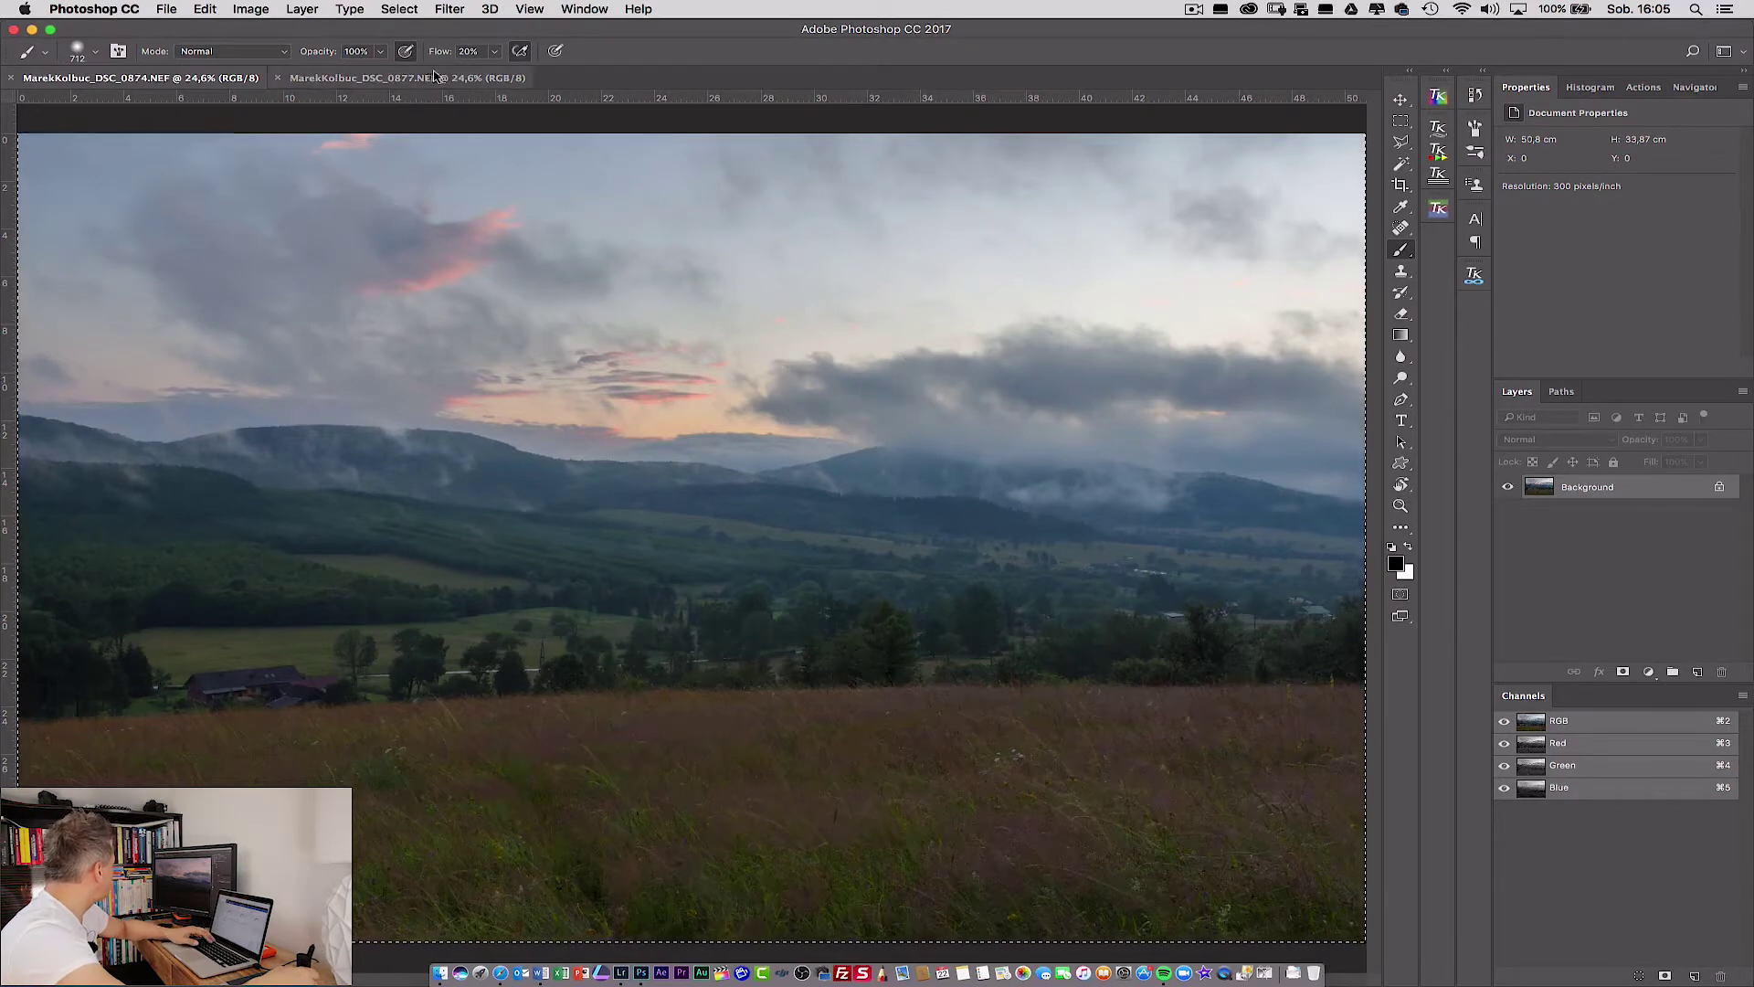
{"action": "left_click", "coordinate": [423, 78]}
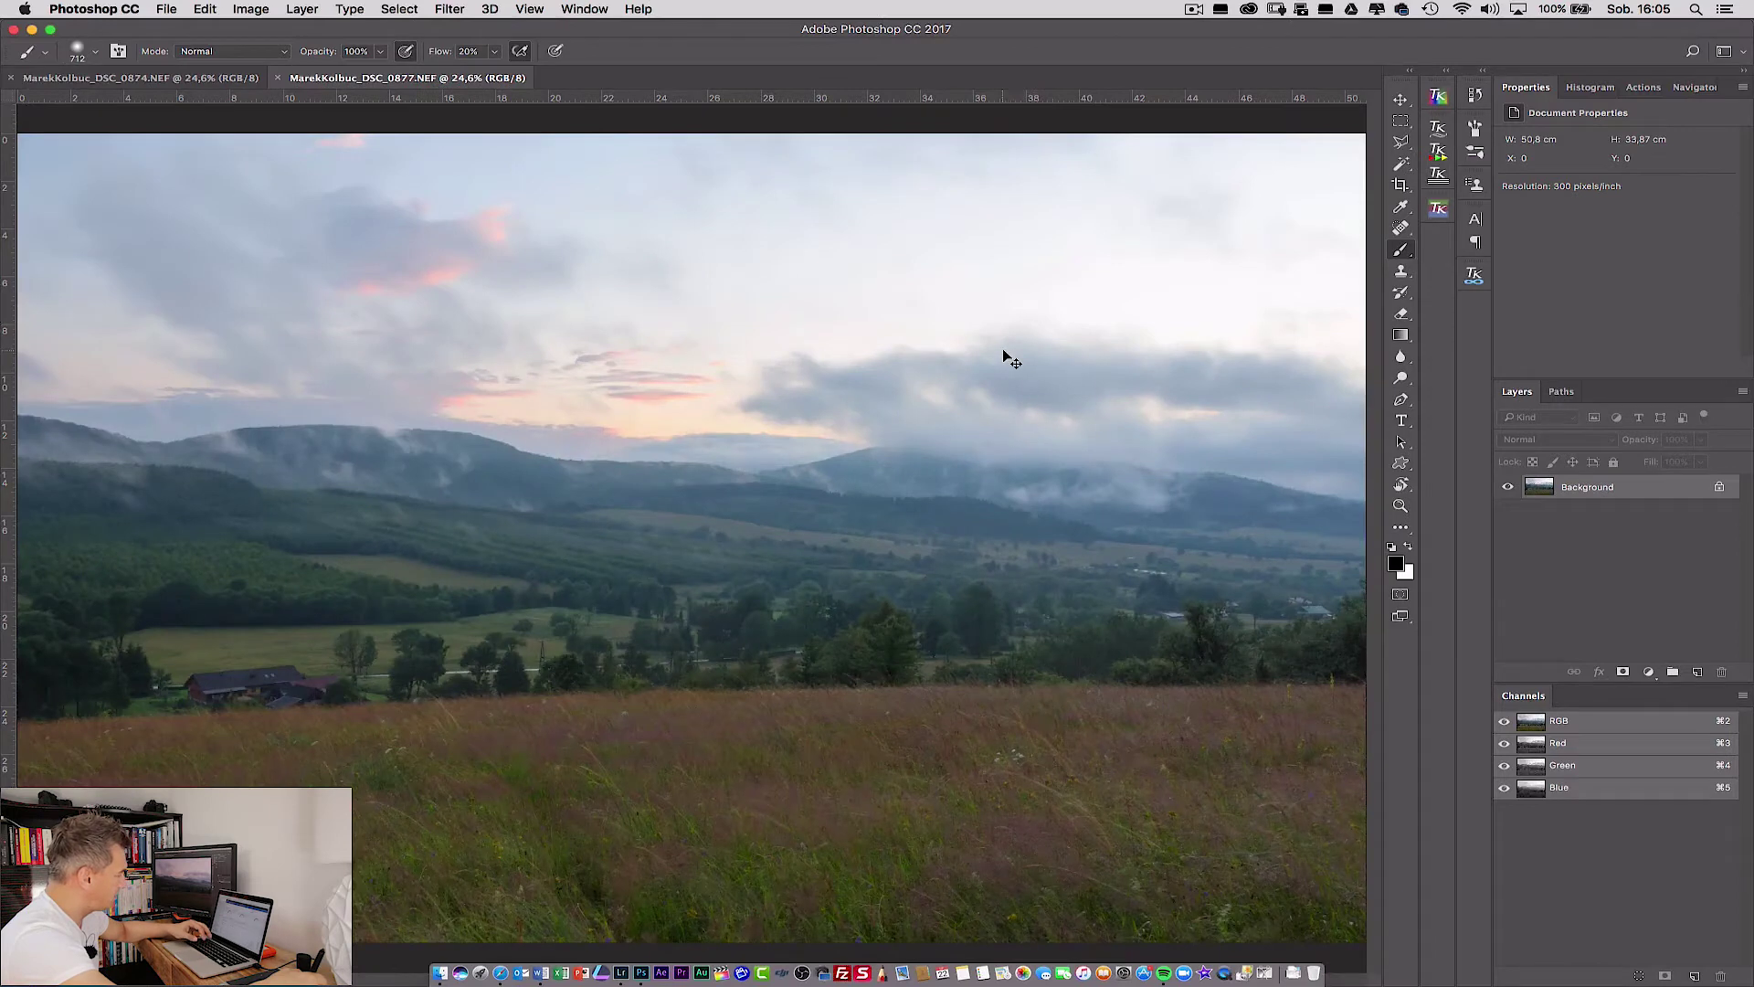
{"action": "key", "text": "ctrl+v"}
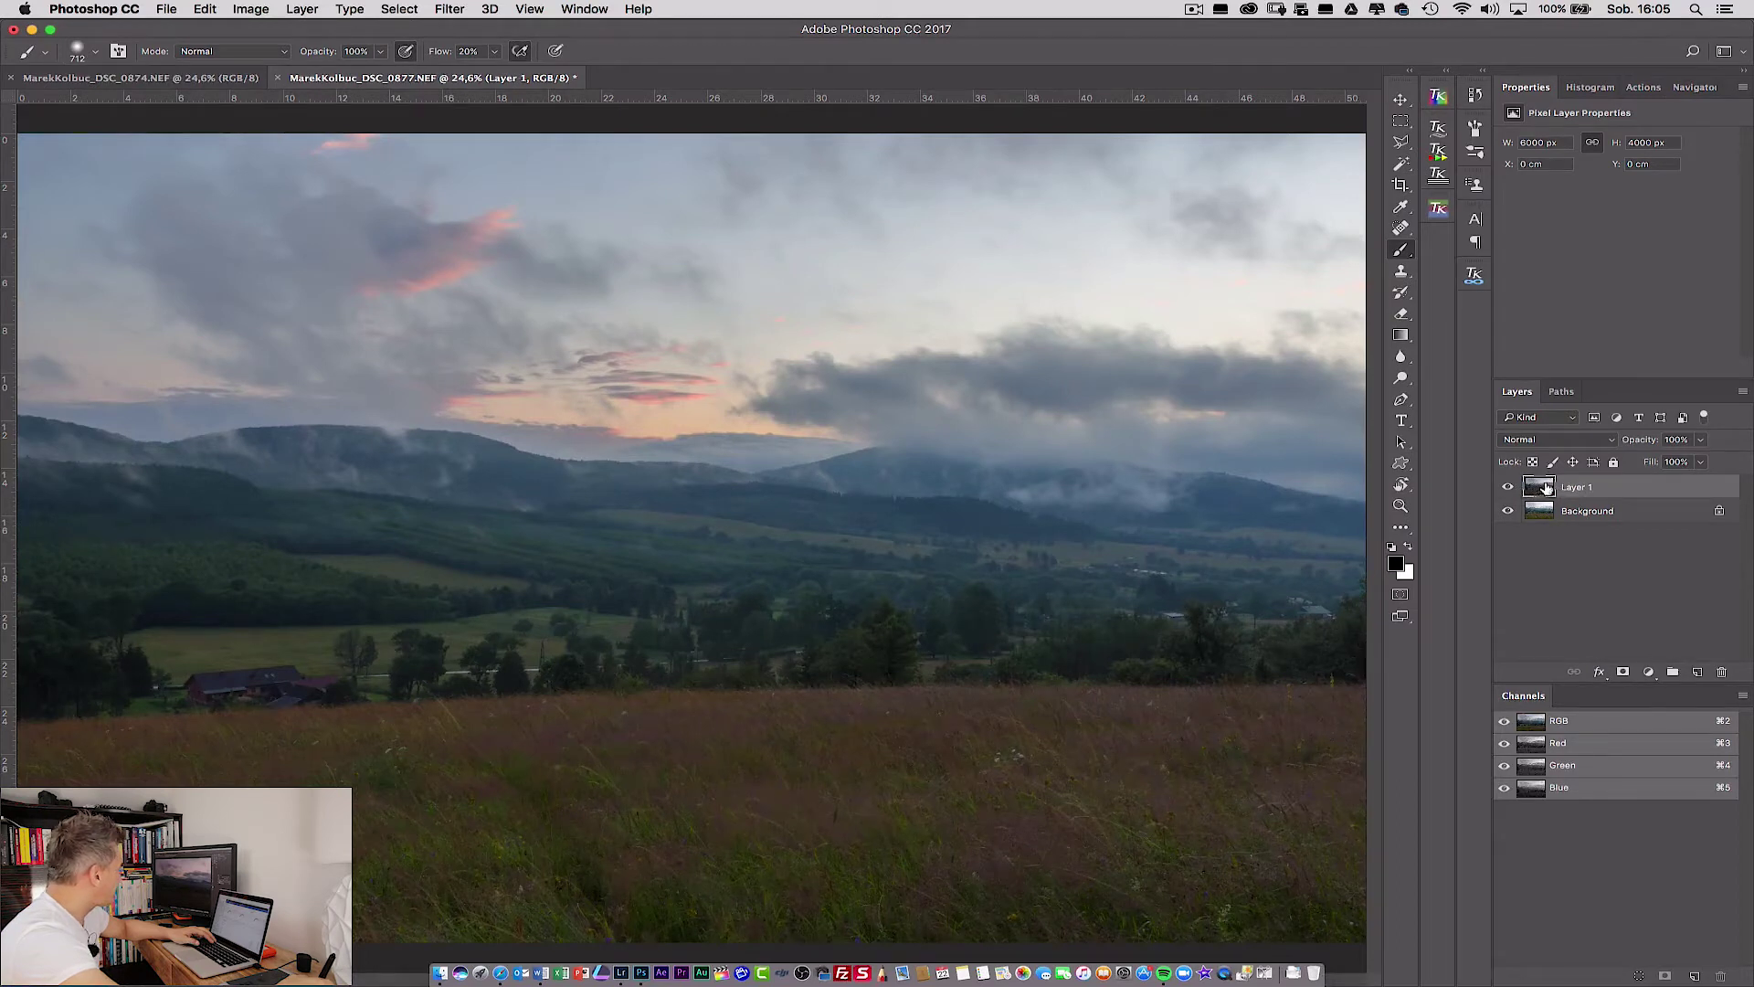
Unlock the Background into Layer 0 and toggle Layer 1's visibility to compare both exposures.
{"action": "left_click", "coordinate": [1719, 513]}
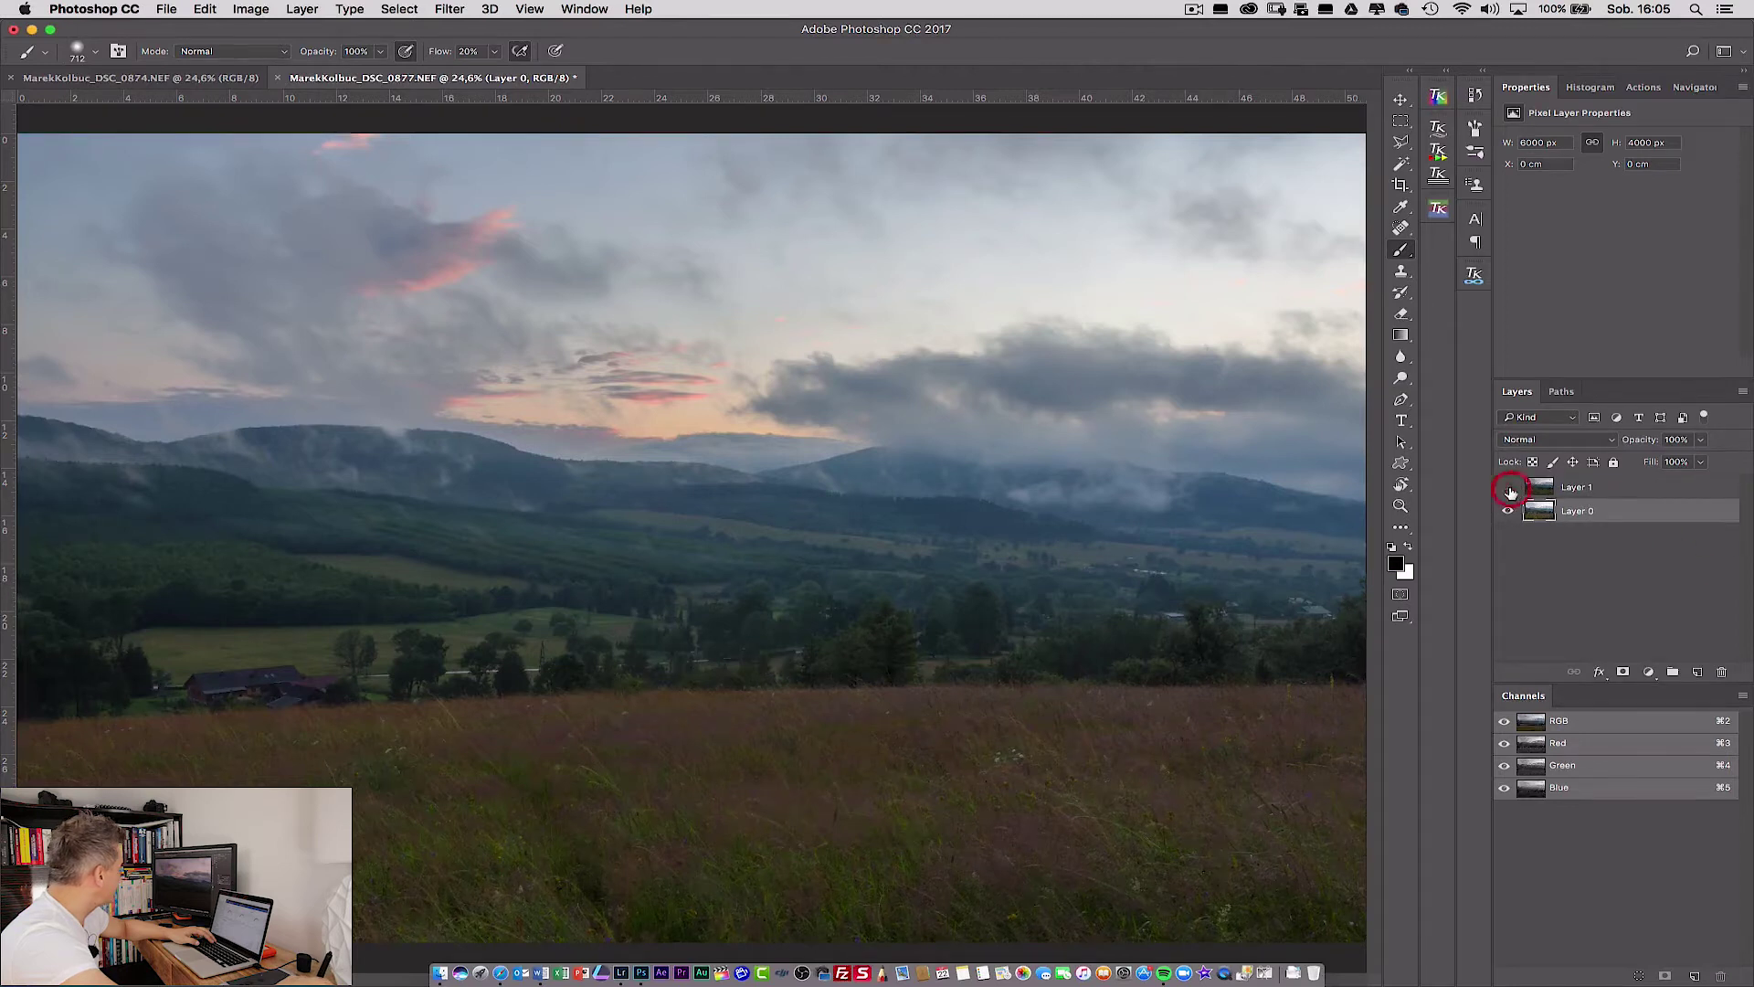
{"action": "left_click", "coordinate": [1510, 490]}
{"action": "left_click", "coordinate": [1509, 489]}
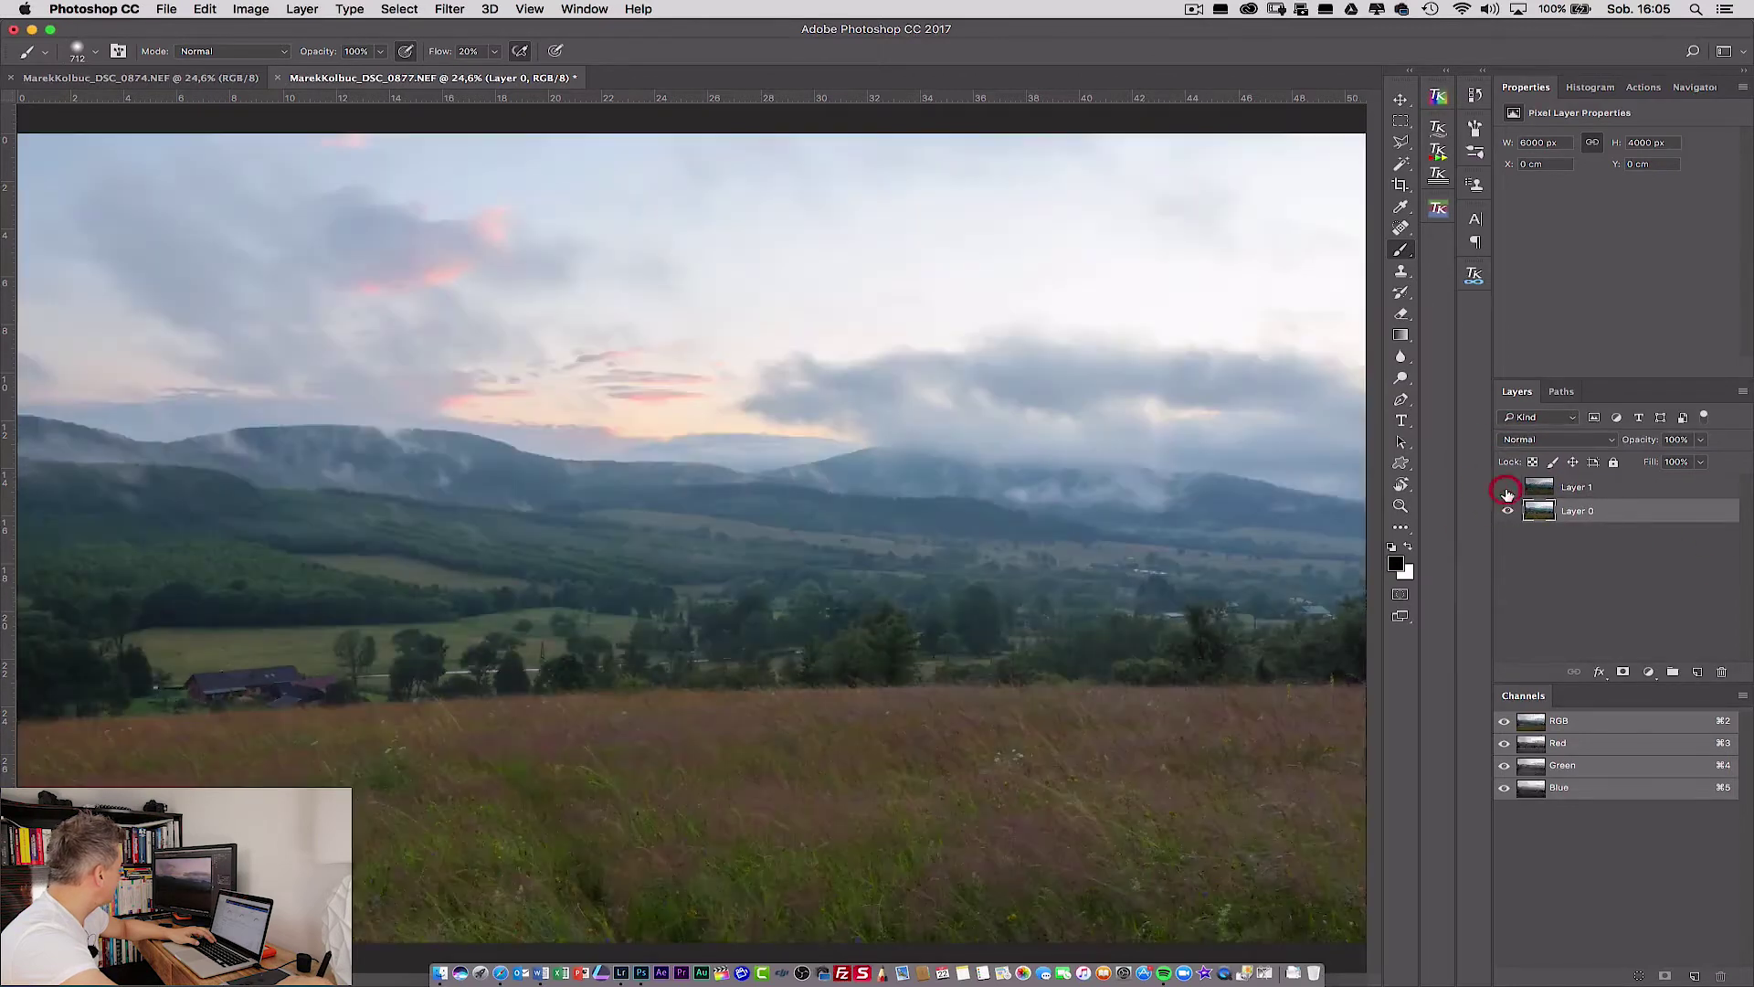
{"action": "left_click", "coordinate": [1508, 488]}
{"action": "left_click", "coordinate": [1508, 489]}
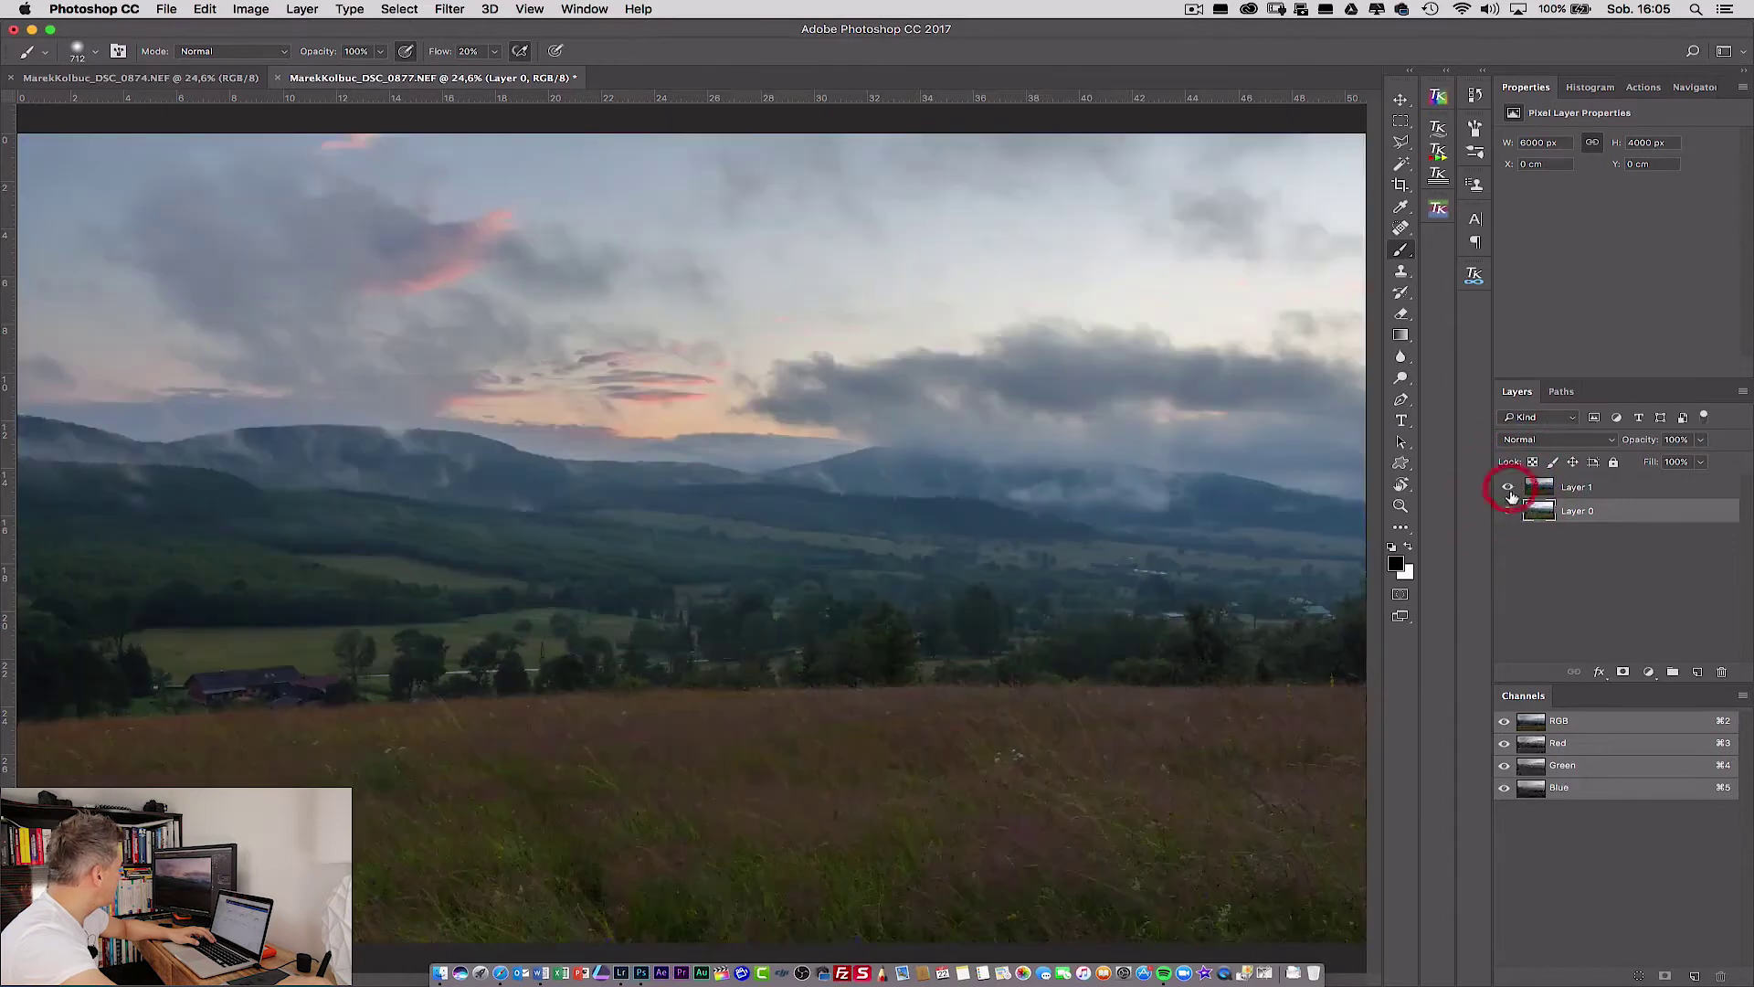
{"action": "left_click", "coordinate": [1509, 489]}
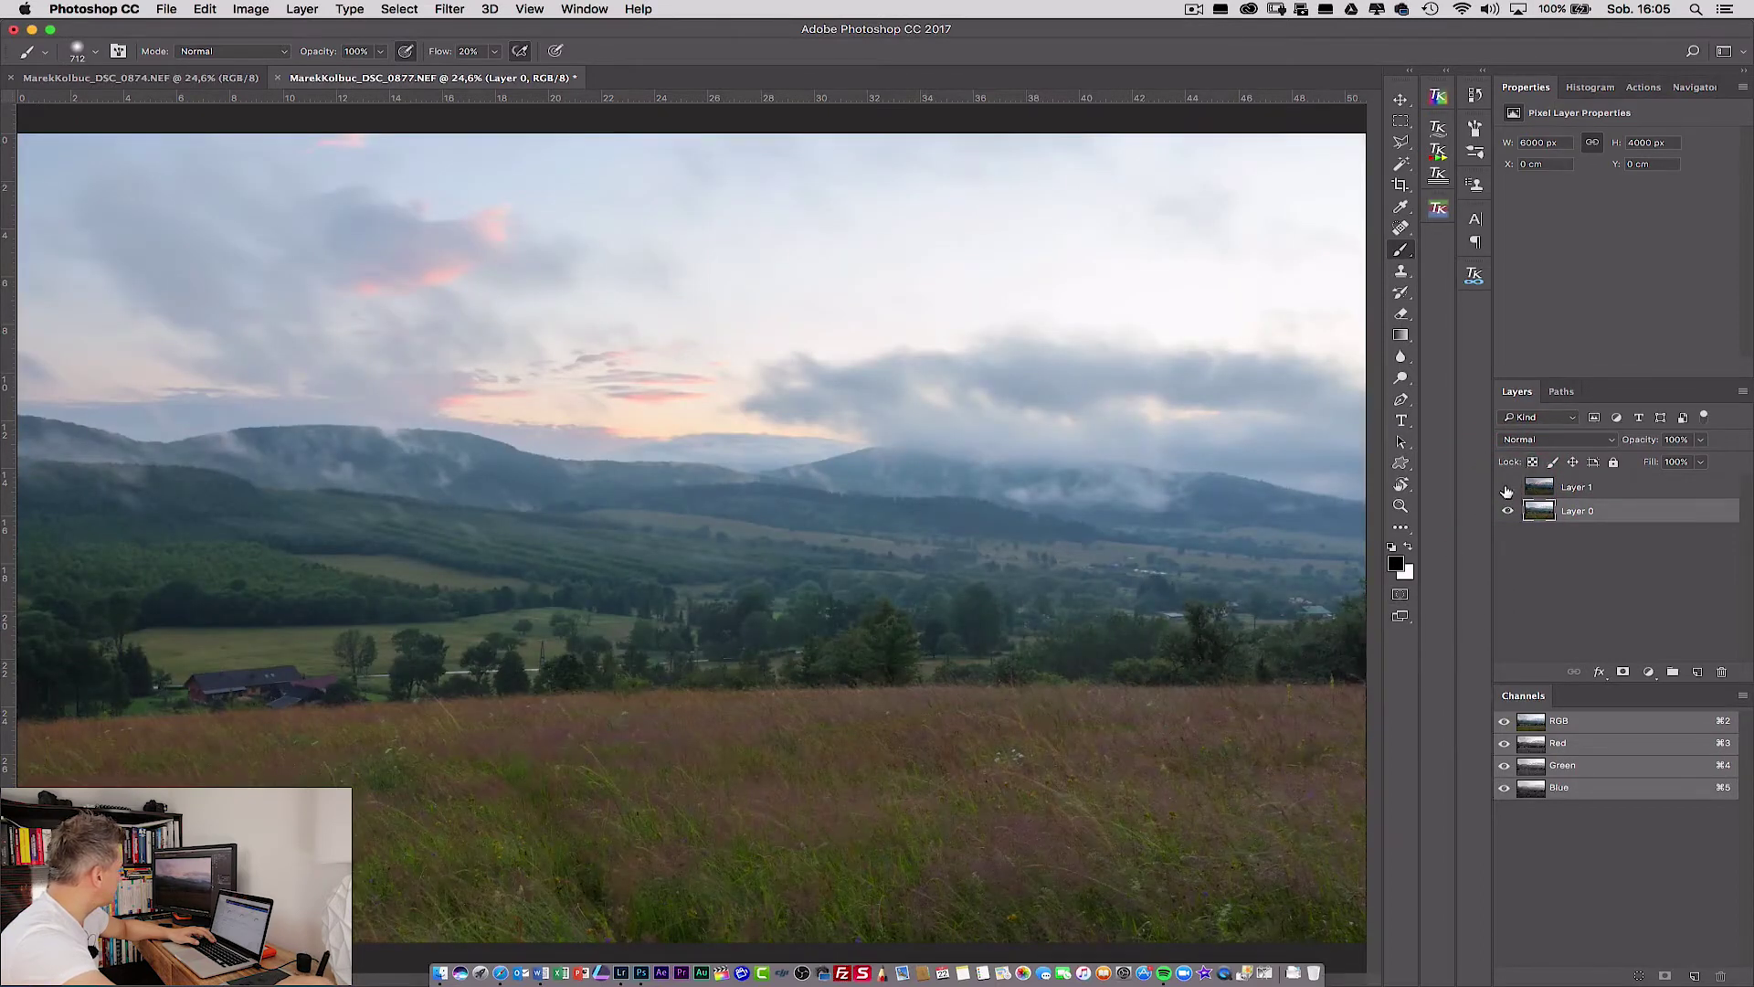
{"action": "left_click", "coordinate": [1507, 489]}
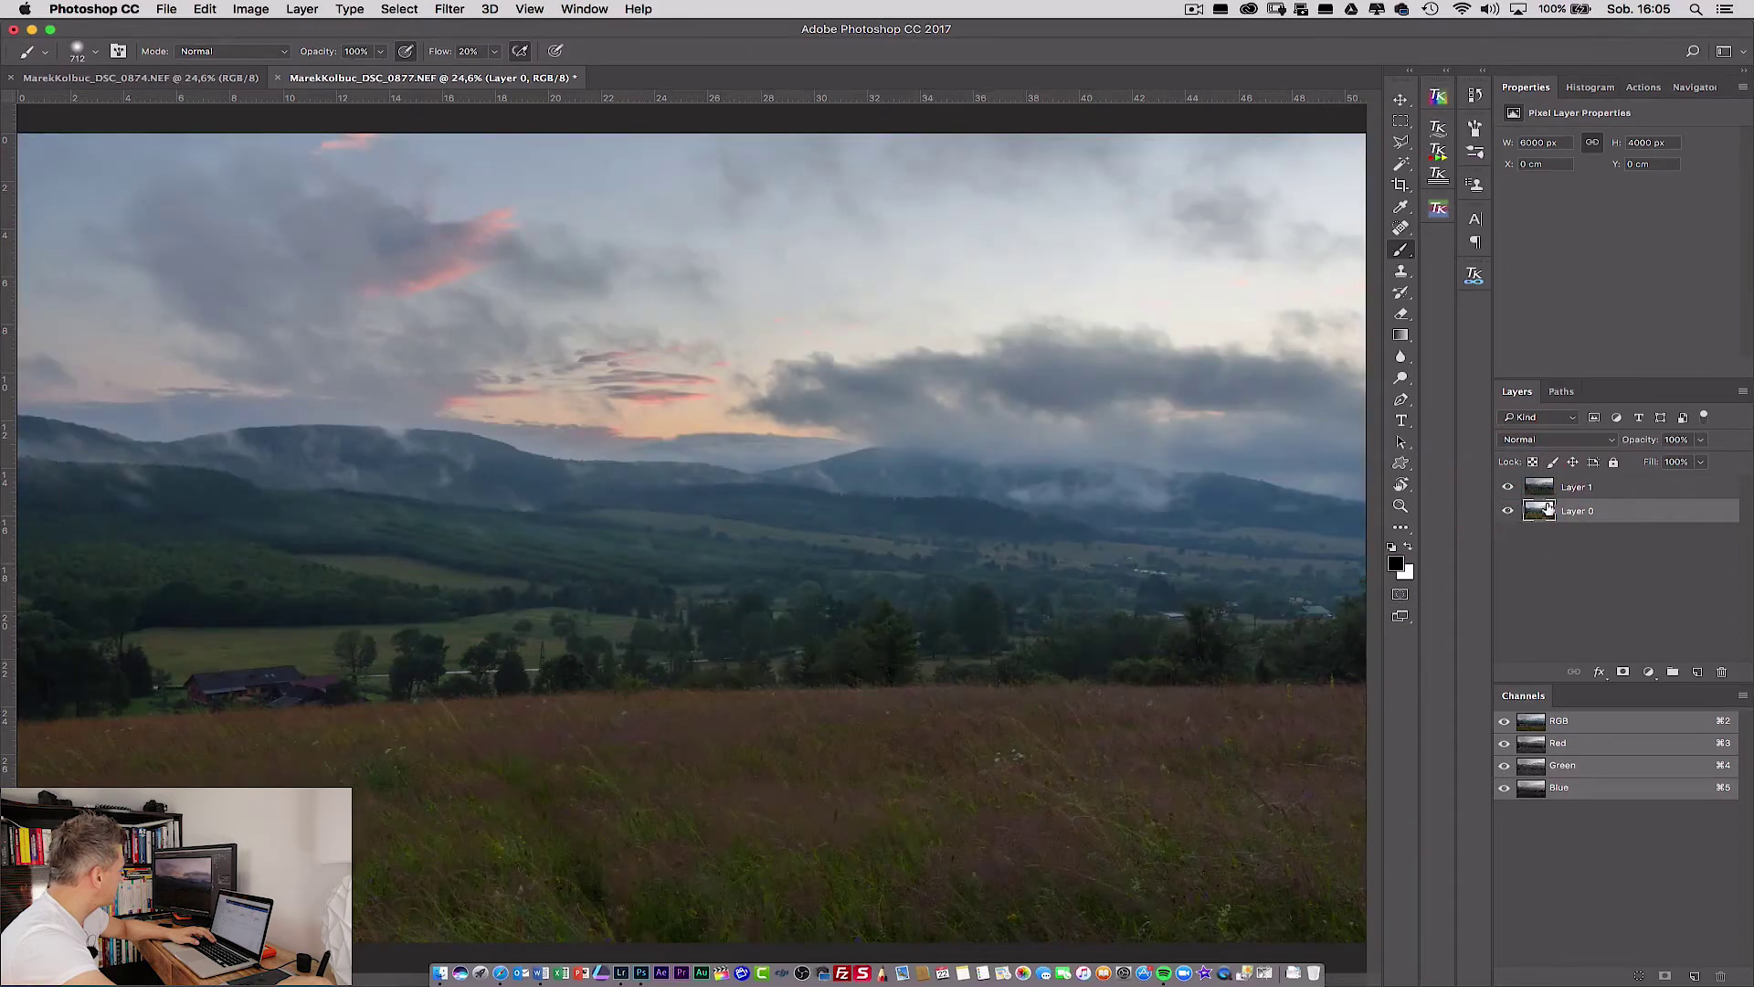
Briefly move Layer 0 above Layer 1, restore the order, then hide Layer 1.
{"action": "left_click_drag", "start_coordinate": [1591, 513], "coordinate": [1555, 489]}
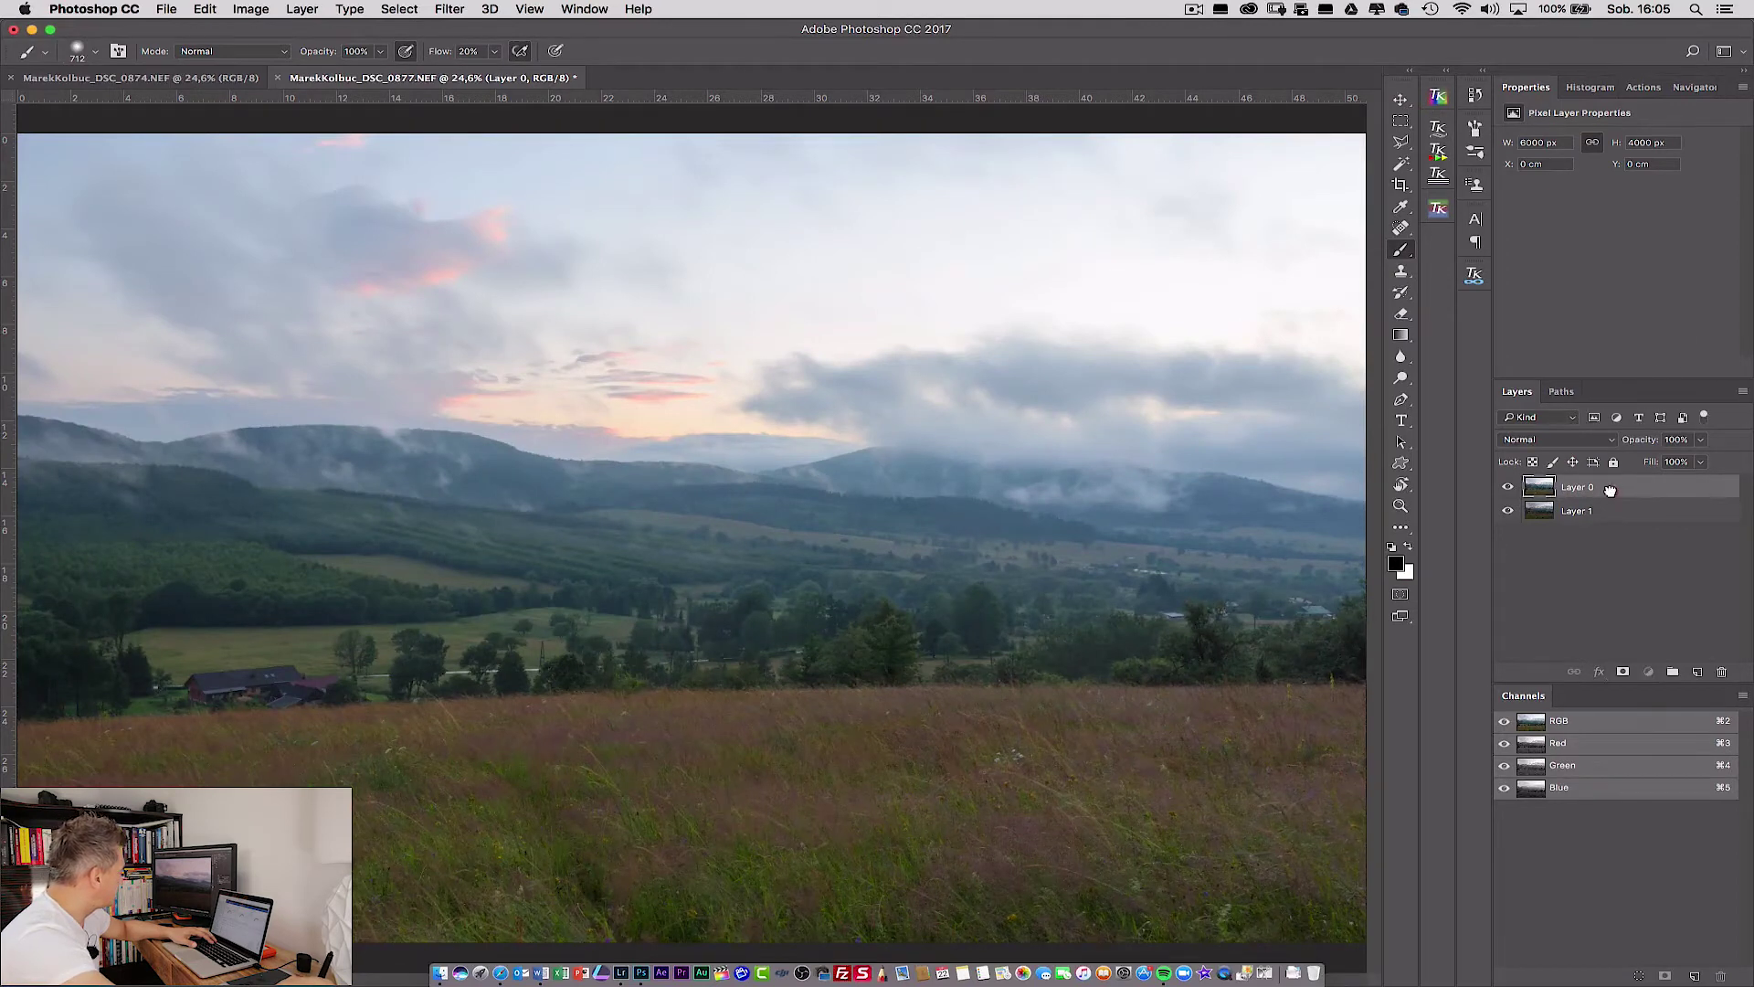
{"action": "left_click_drag", "start_coordinate": [1610, 491], "coordinate": [1612, 525]}
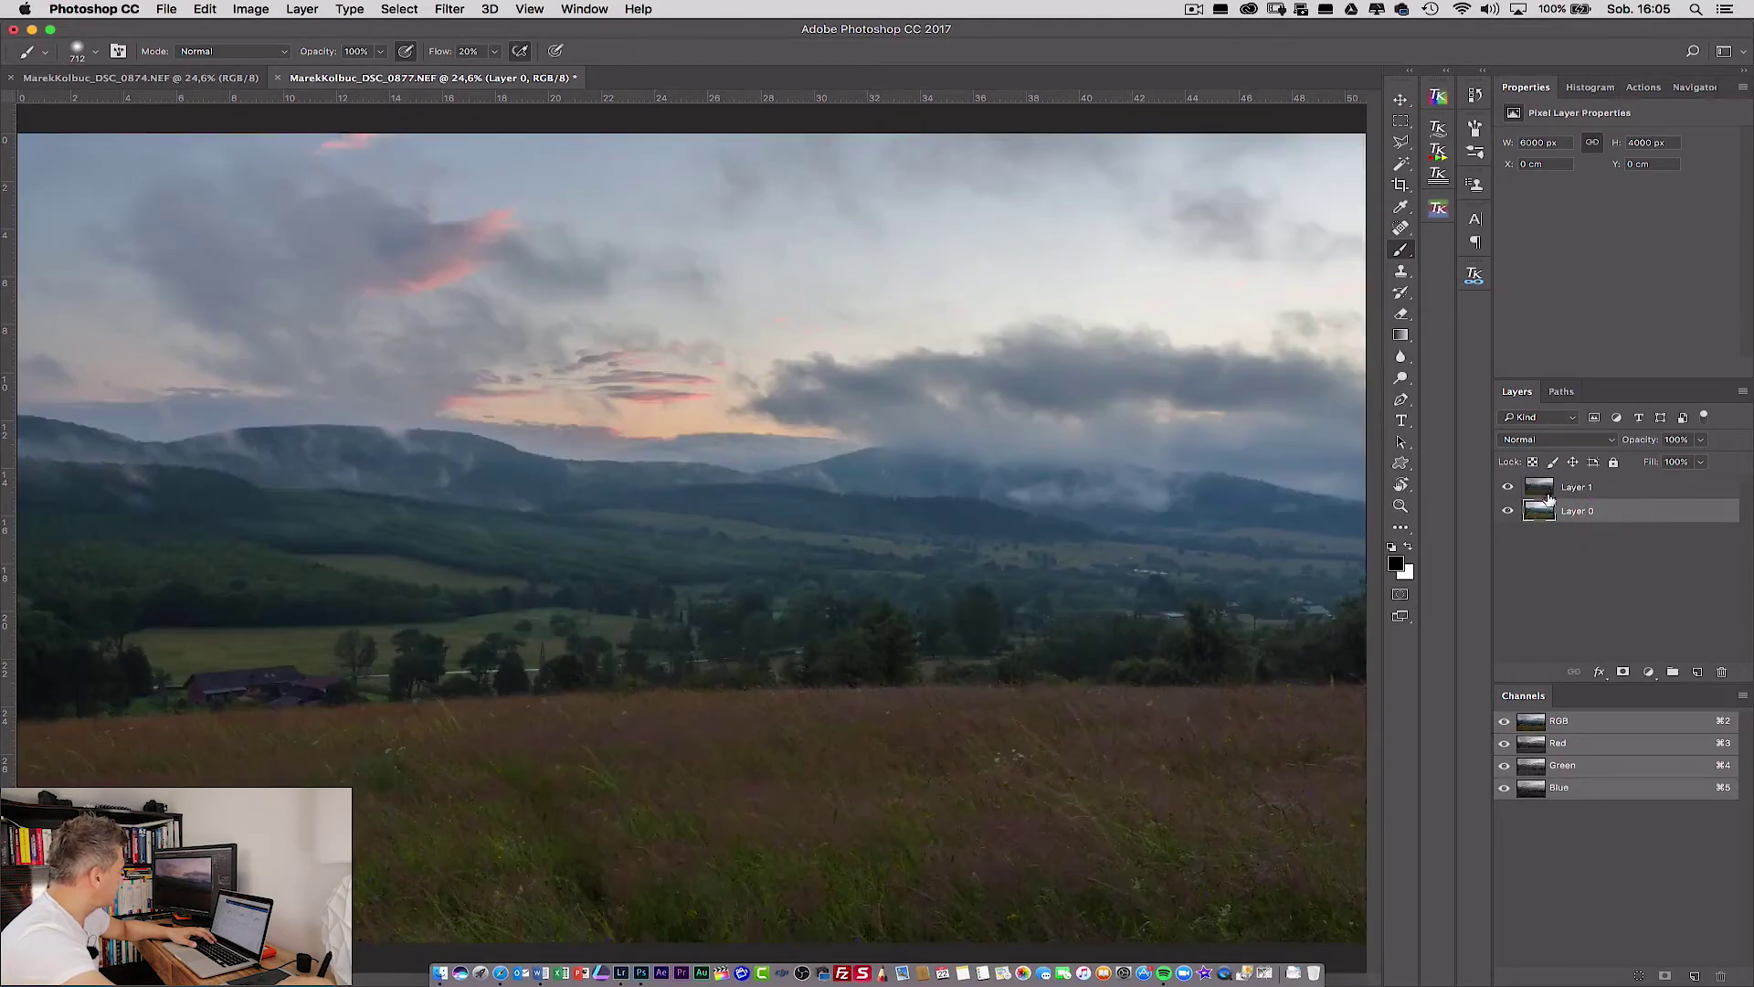
{"action": "left_click", "coordinate": [1543, 488]}
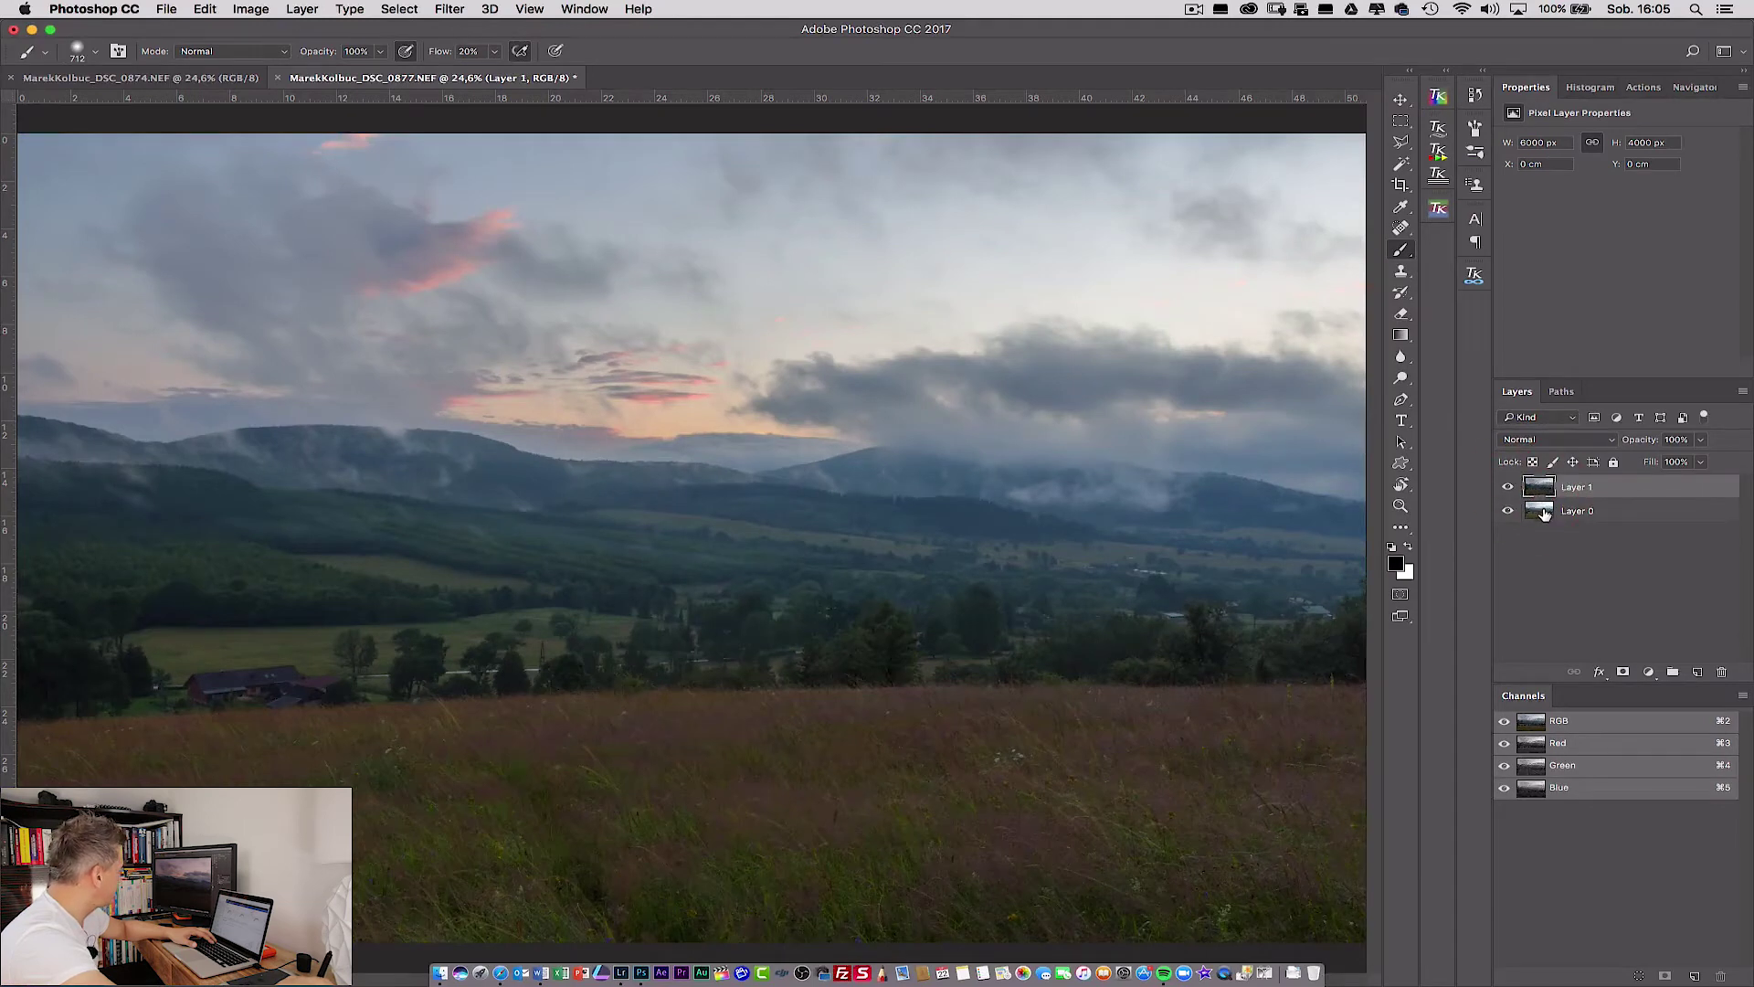
{"action": "left_click", "coordinate": [1543, 514]}
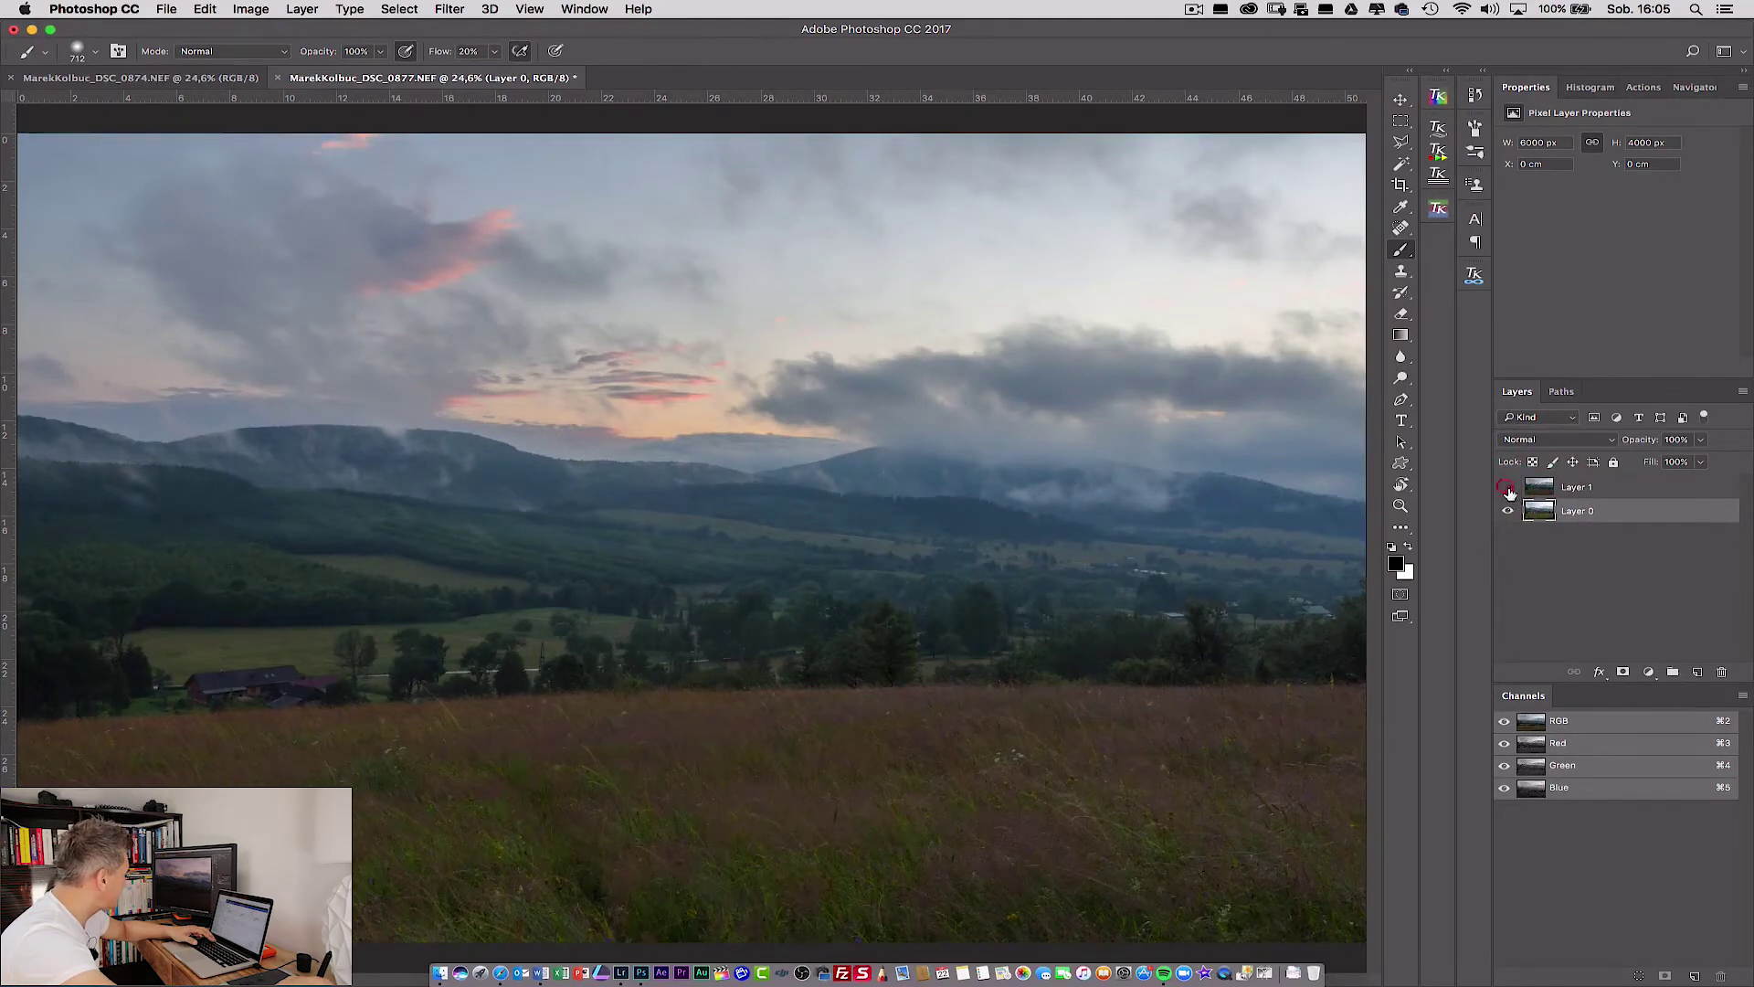
{"action": "left_click", "coordinate": [1508, 489]}
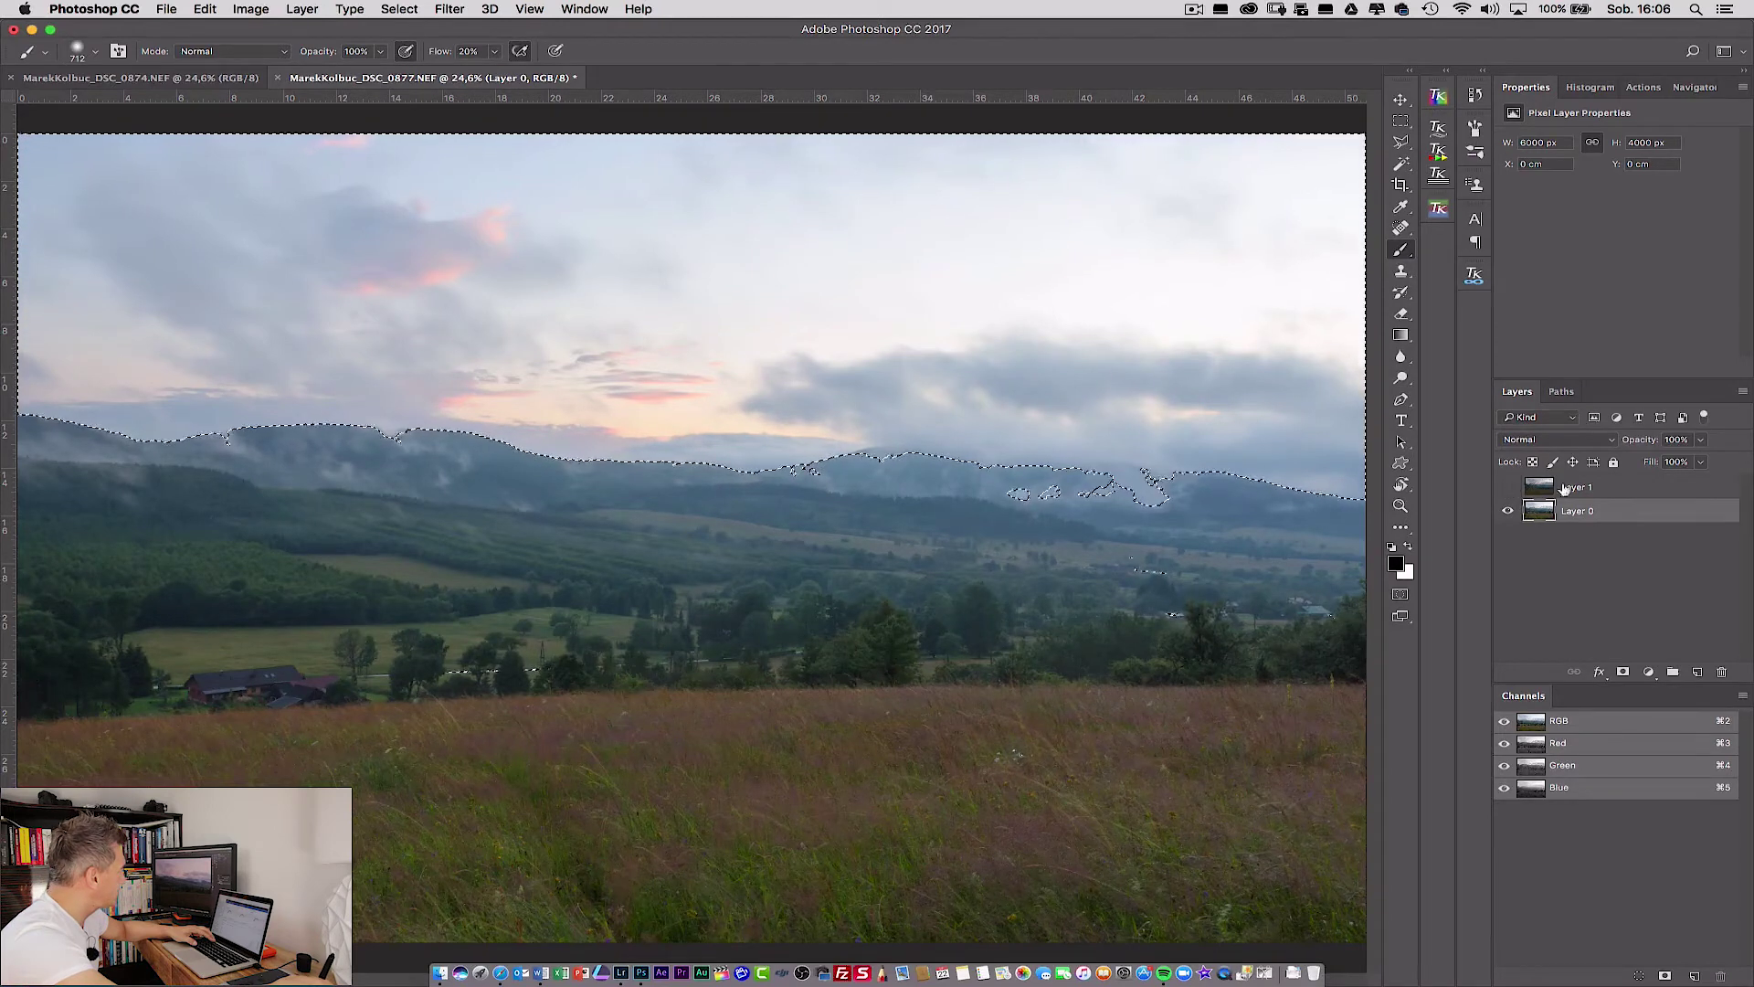
Show Layer 1, add a layer mask from the selection, and toggle visibility to compare.
{"action": "left_click", "coordinate": [1586, 489]}
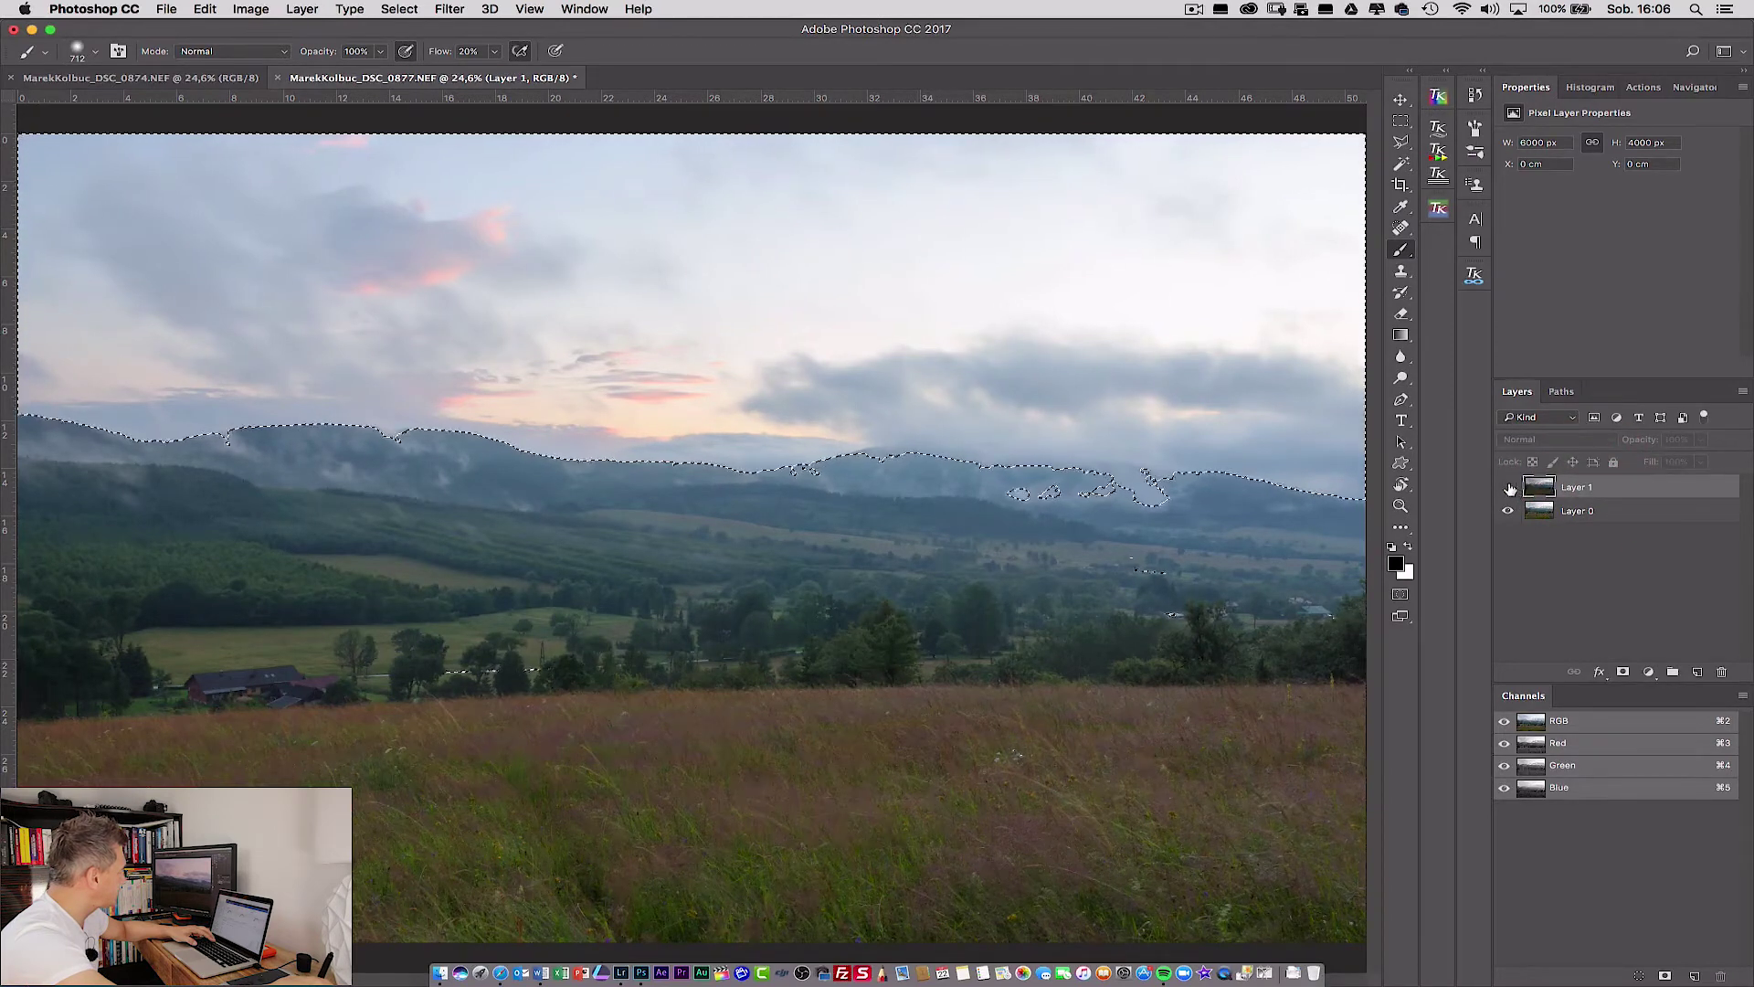
{"action": "left_click", "coordinate": [1508, 487]}
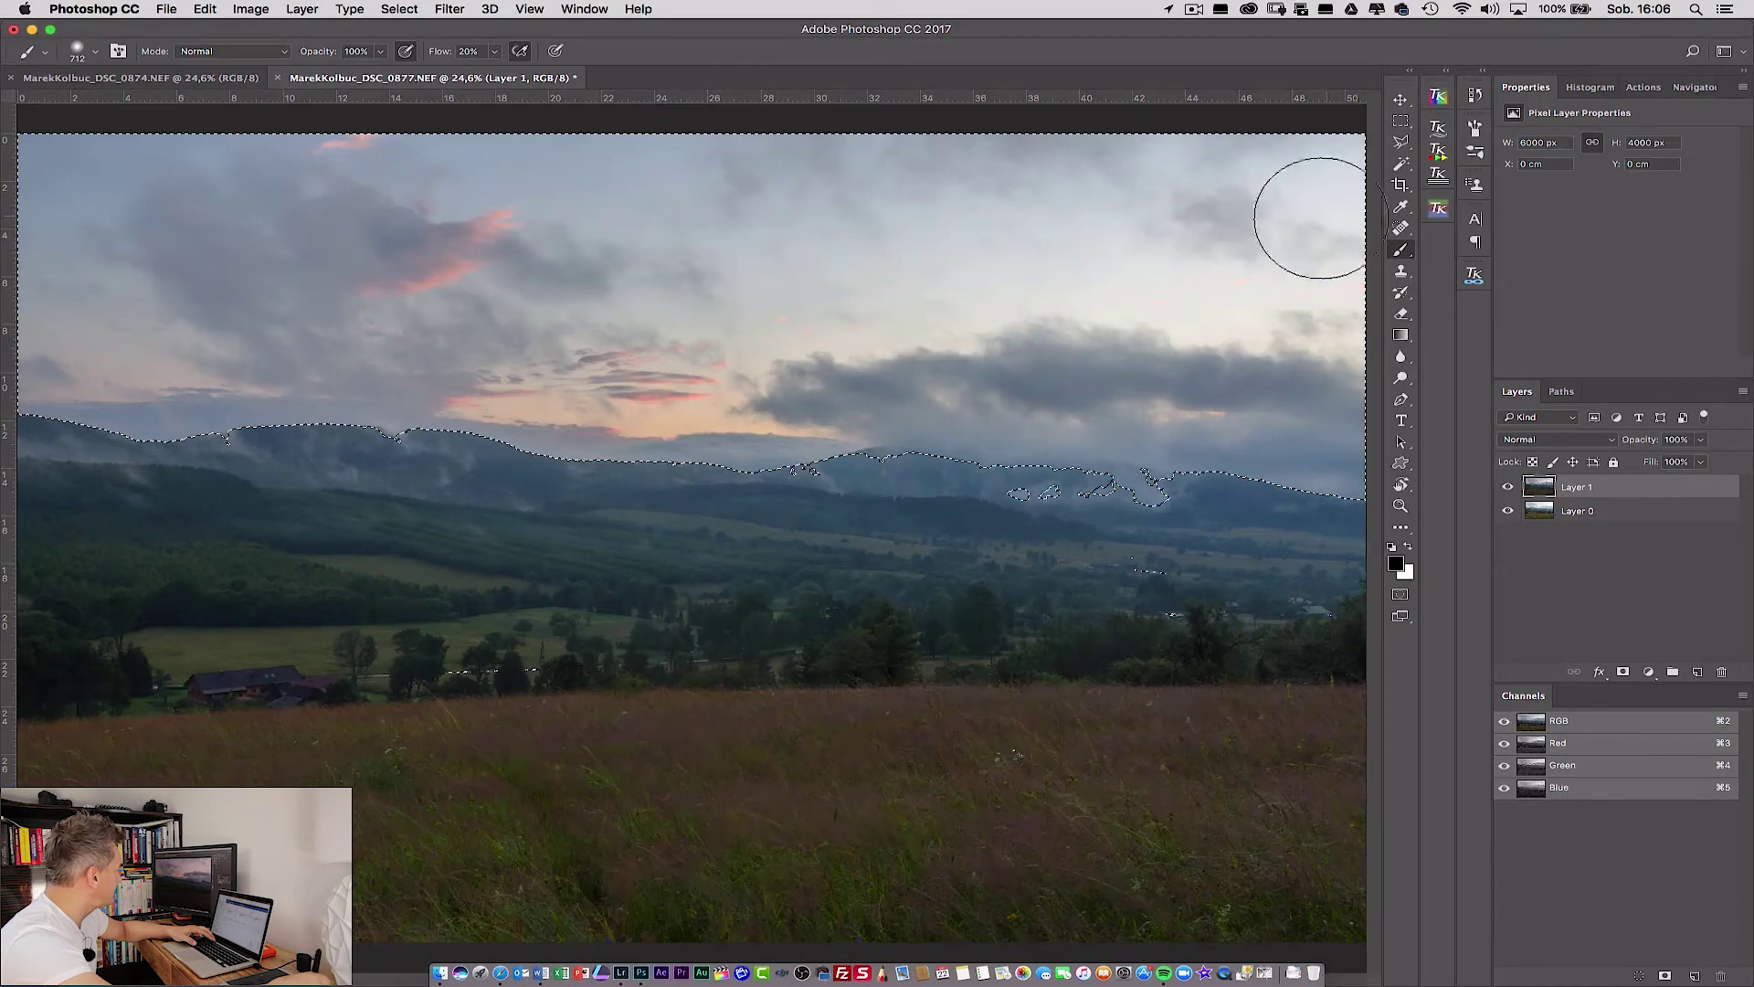
{"action": "left_click", "coordinate": [1625, 673]}
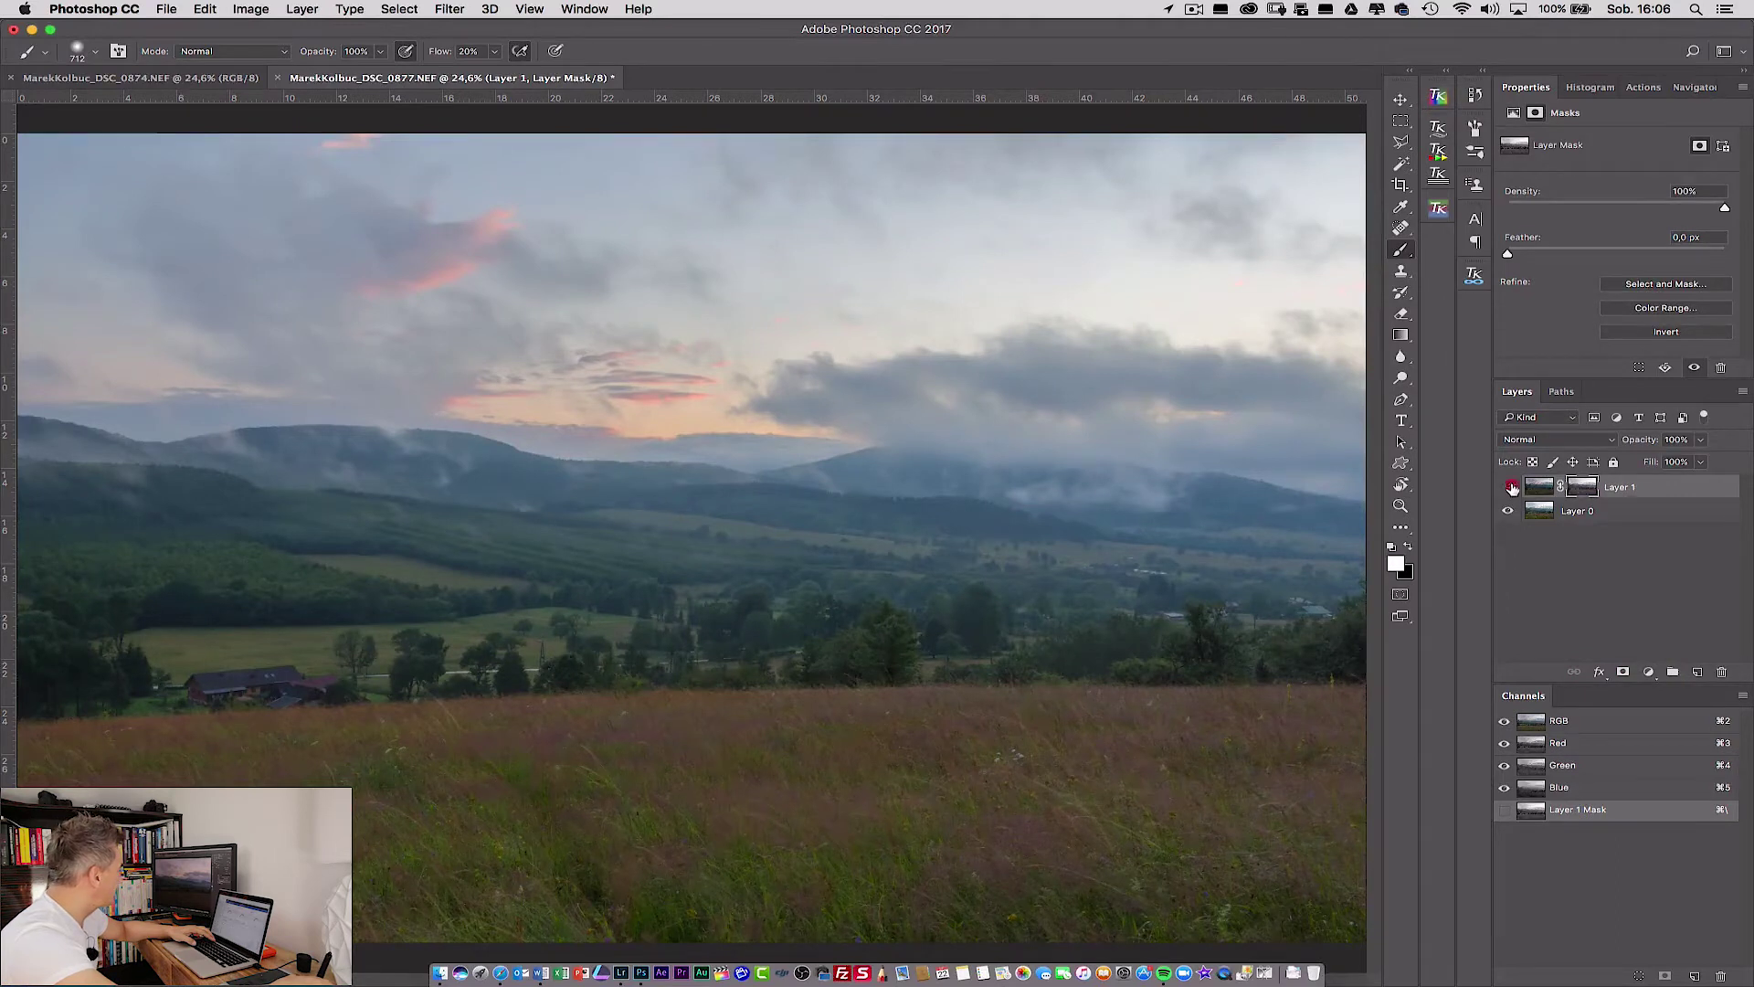
{"action": "left_click", "coordinate": [1509, 487]}
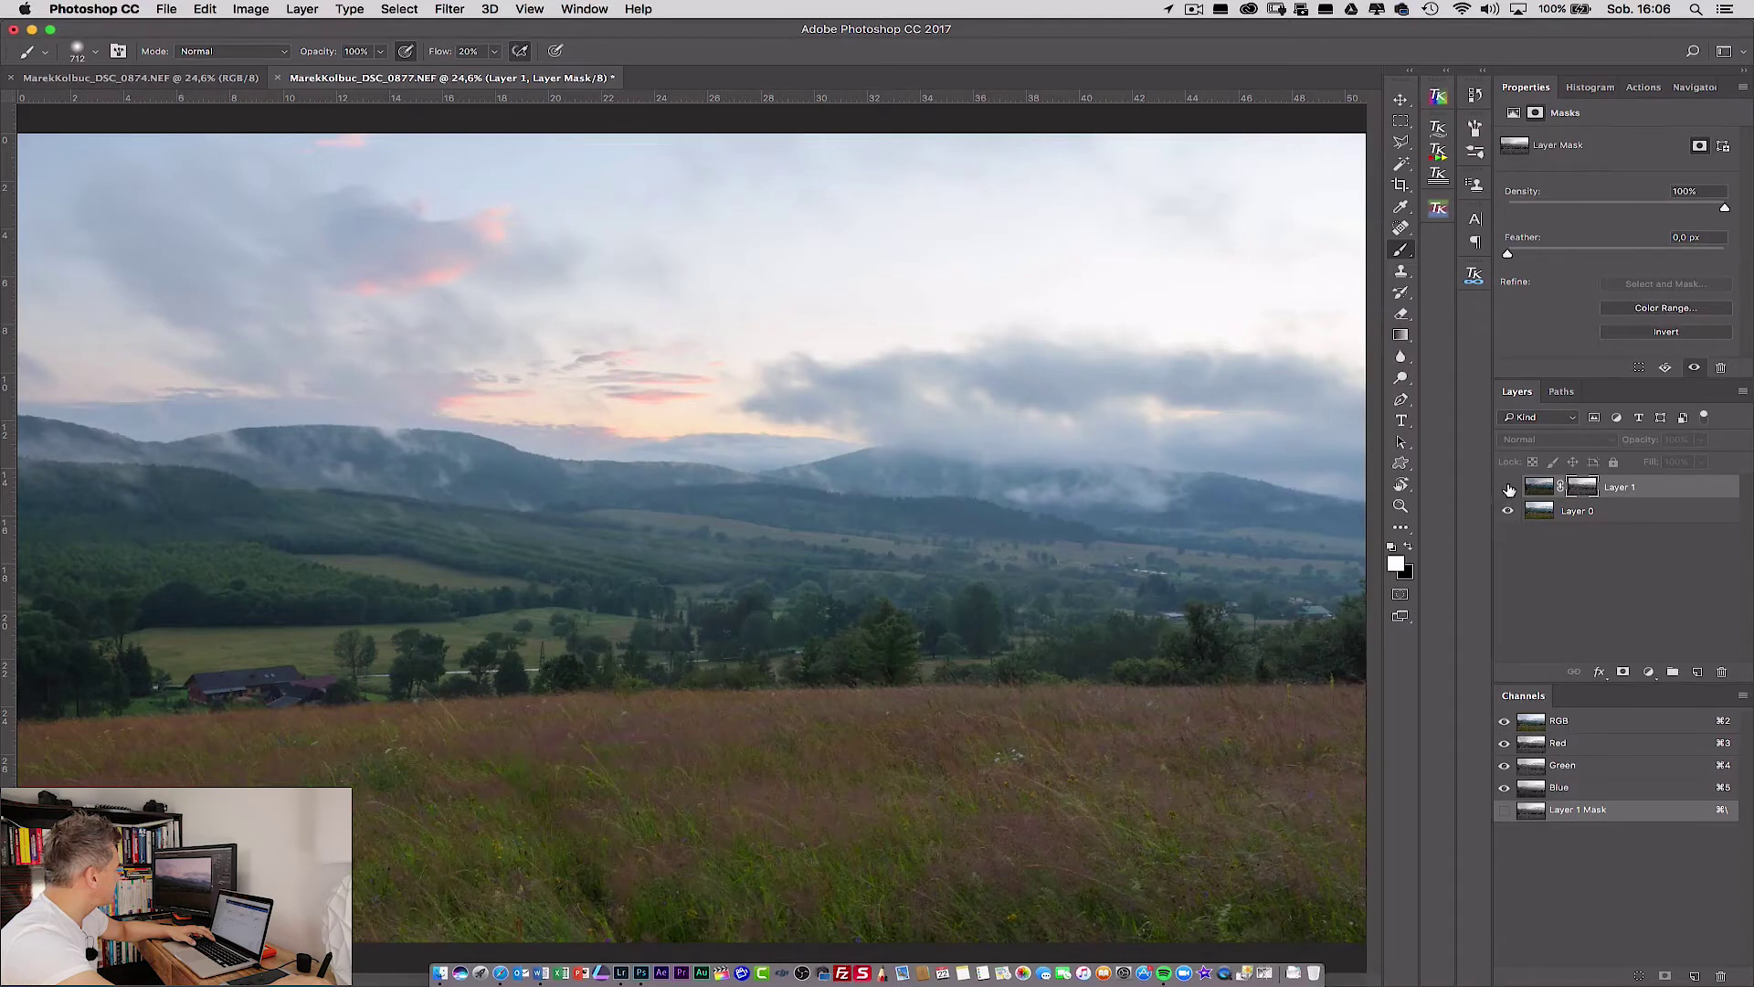
{"action": "left_click", "coordinate": [1509, 487]}
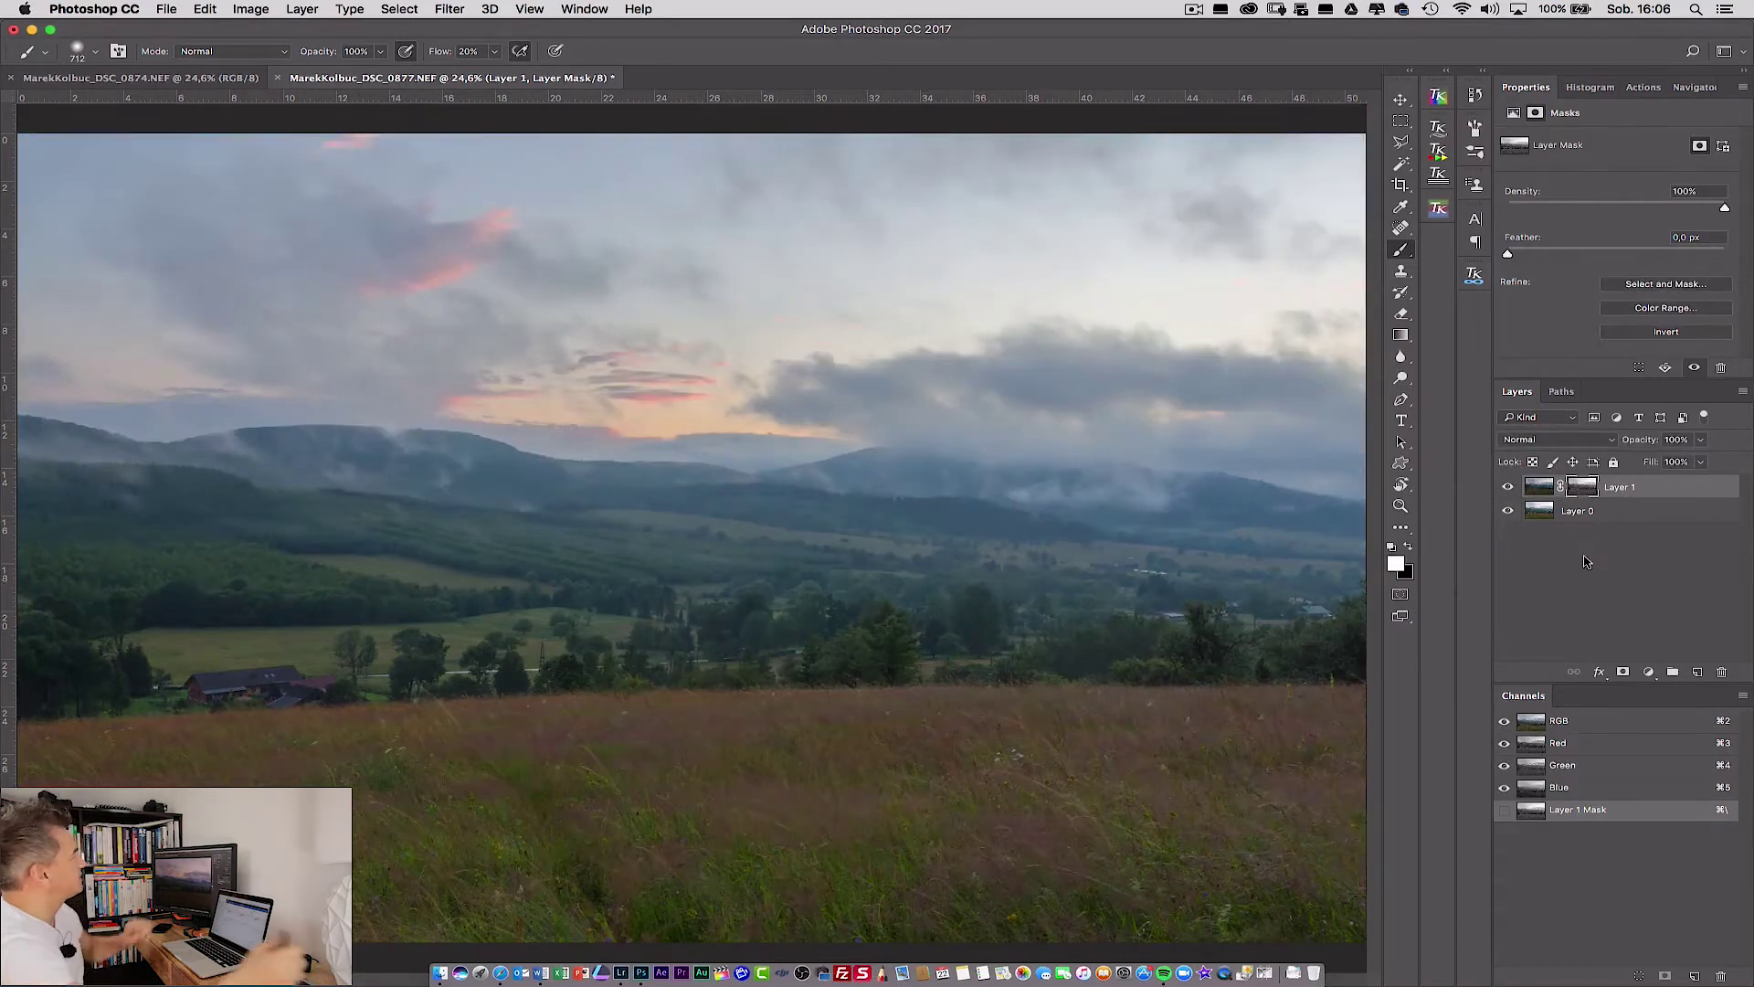
Disable and re-enable Layer 1's mask, then view the mask on its own.
{"action": "left_click", "coordinate": [1578, 488], "text": "shift"}
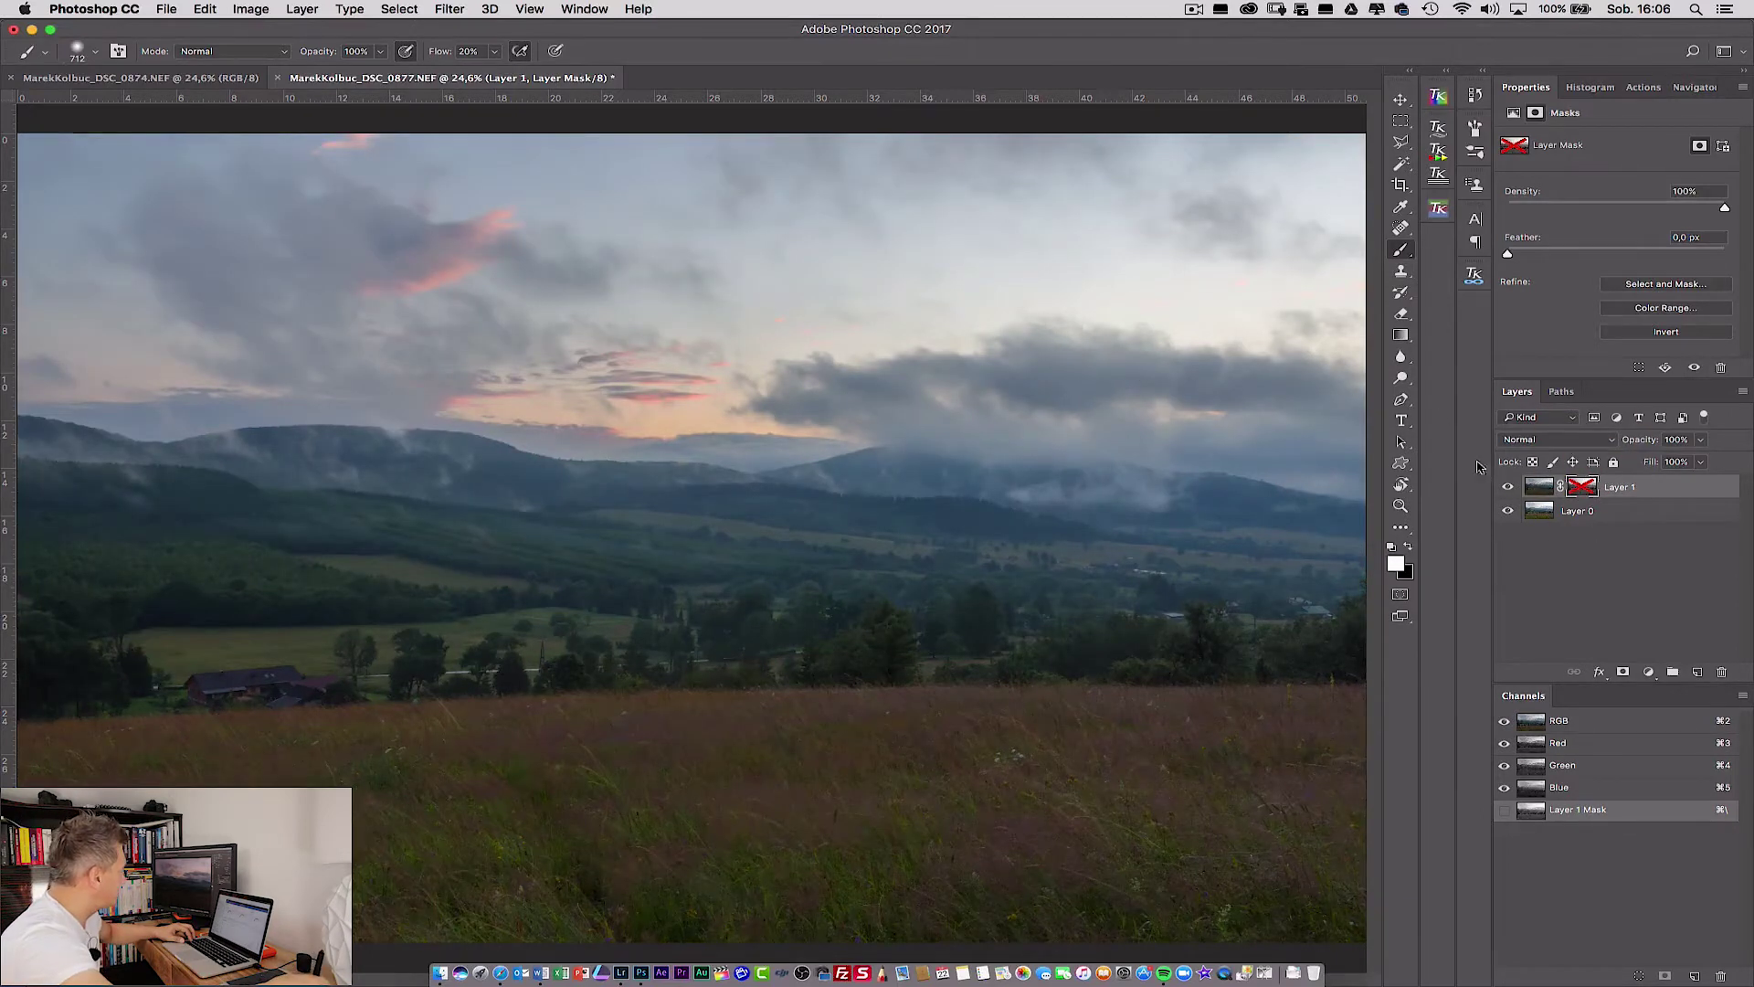
{"action": "left_click", "coordinate": [1580, 490], "text": "shift"}
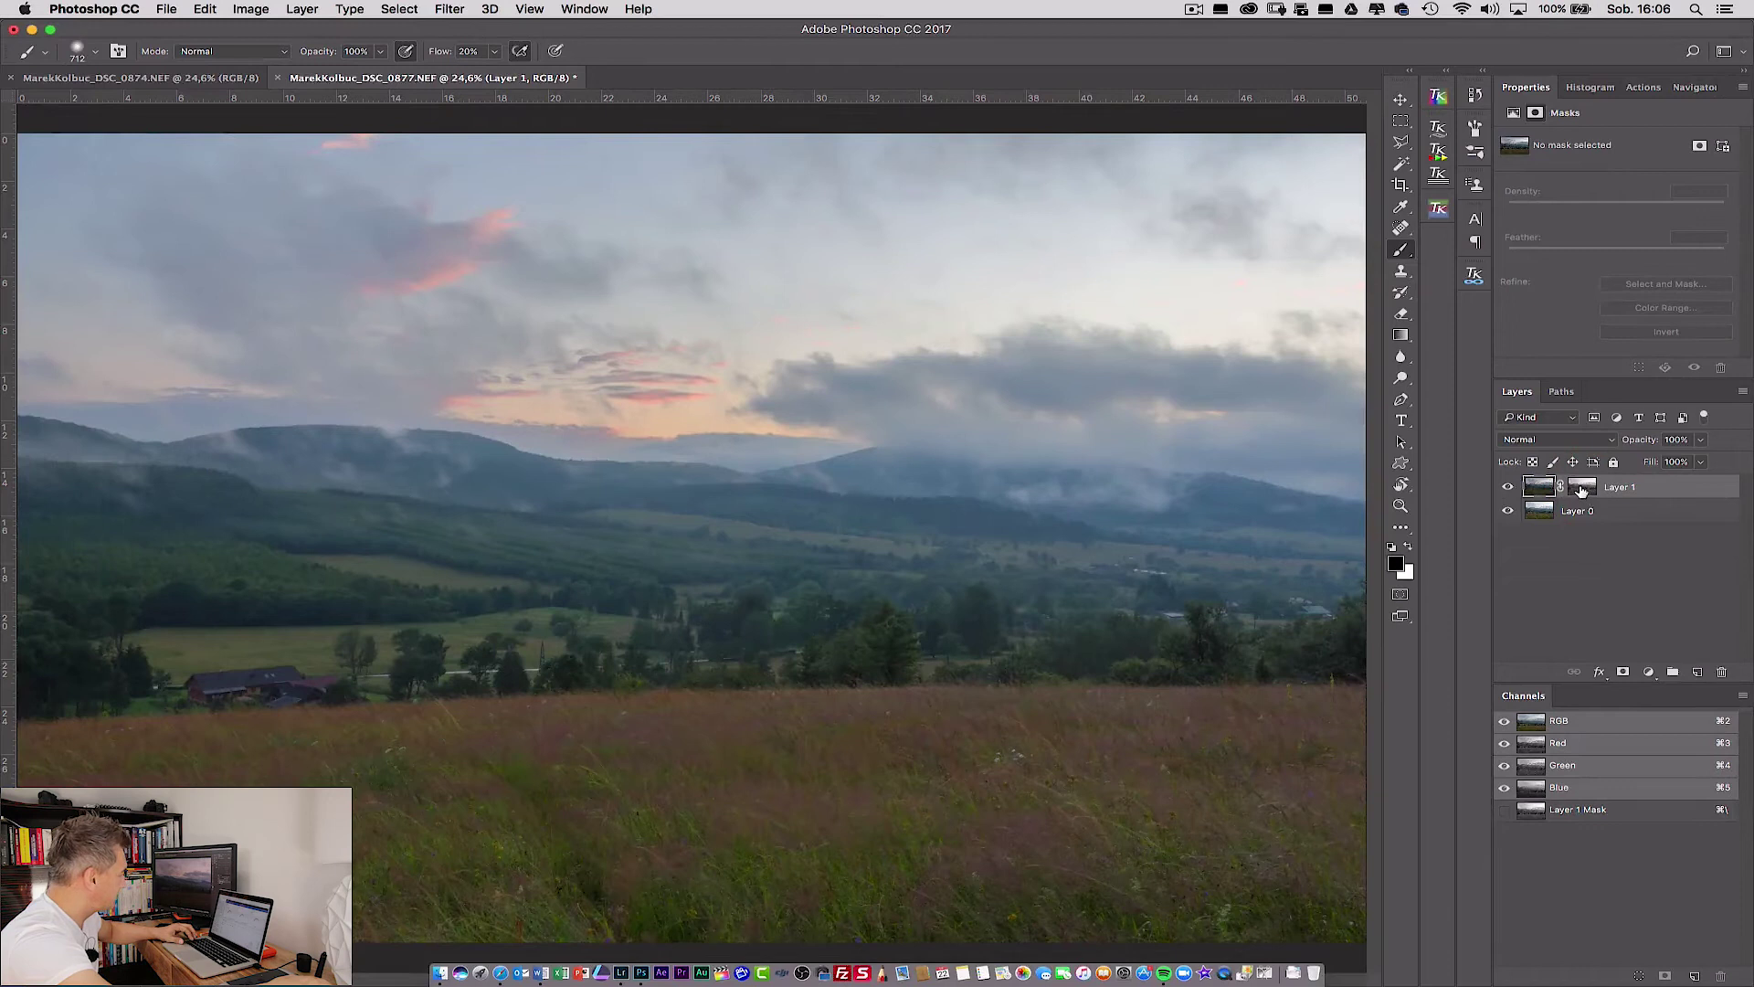
{"action": "left_click", "coordinate": [1580, 490], "text": "alt"}
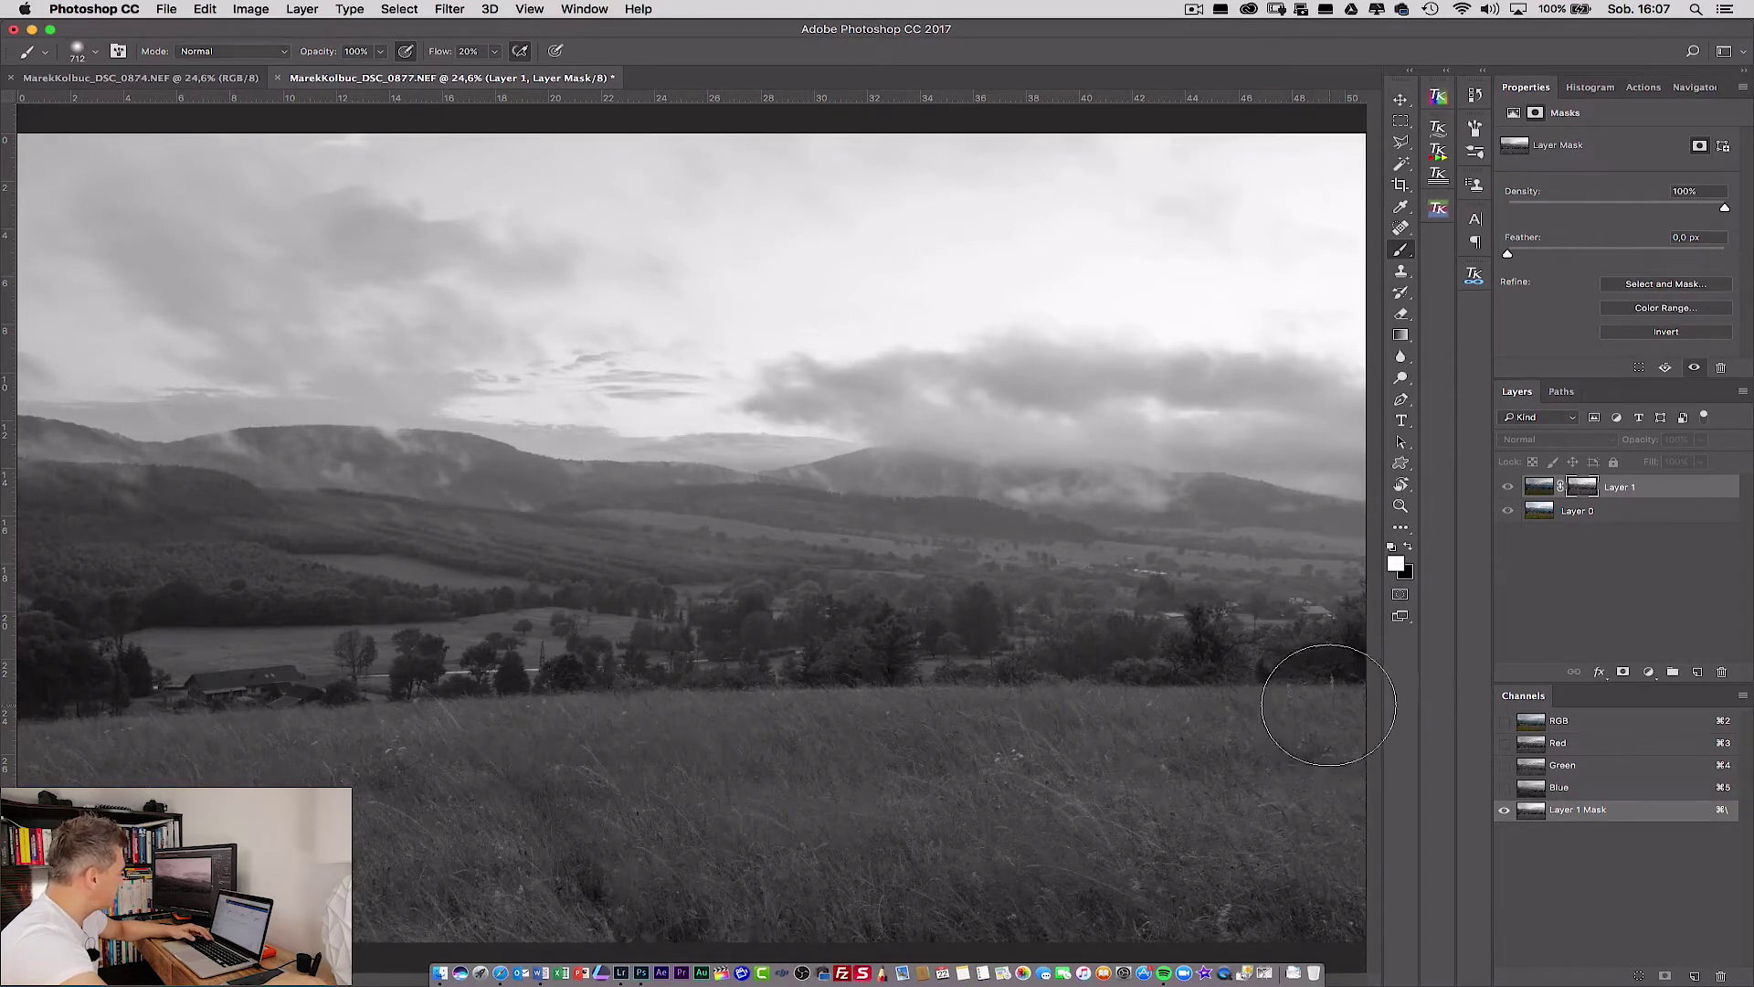
Paint black at 100% flow over the whole meadow in Layer 1's mask, then return to the colour view.
{"action": "key", "text": "x"}
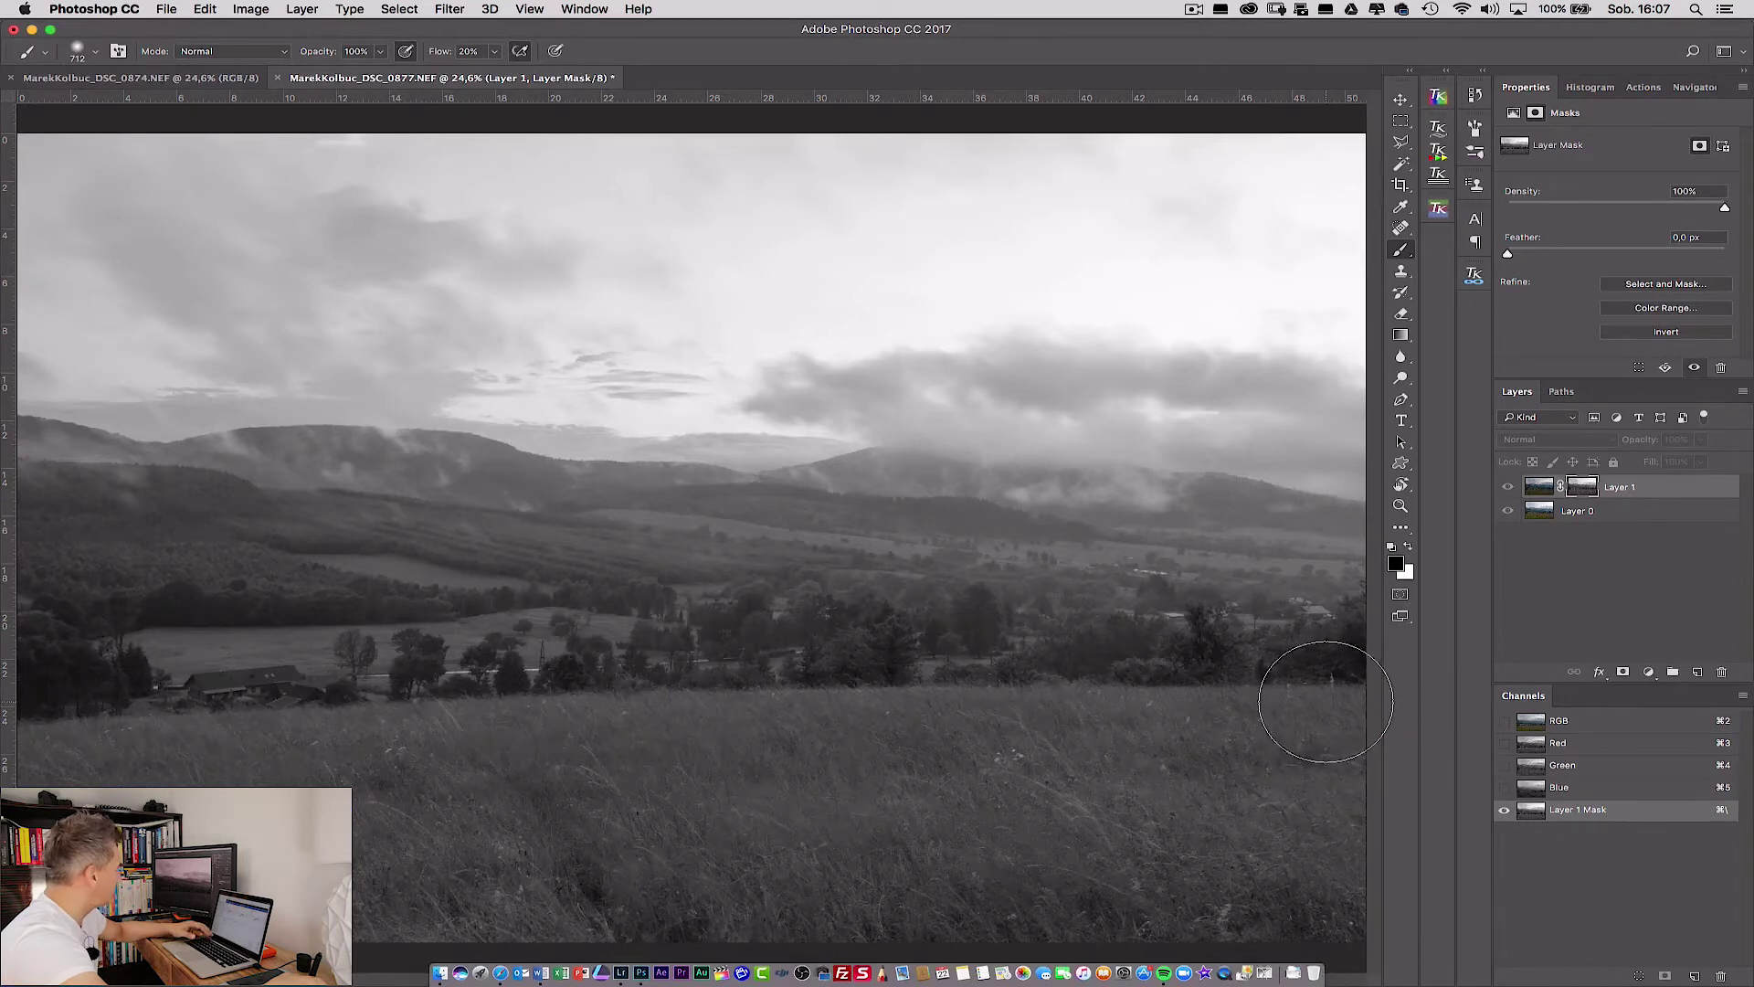
{"action": "key", "text": "shift+0"}
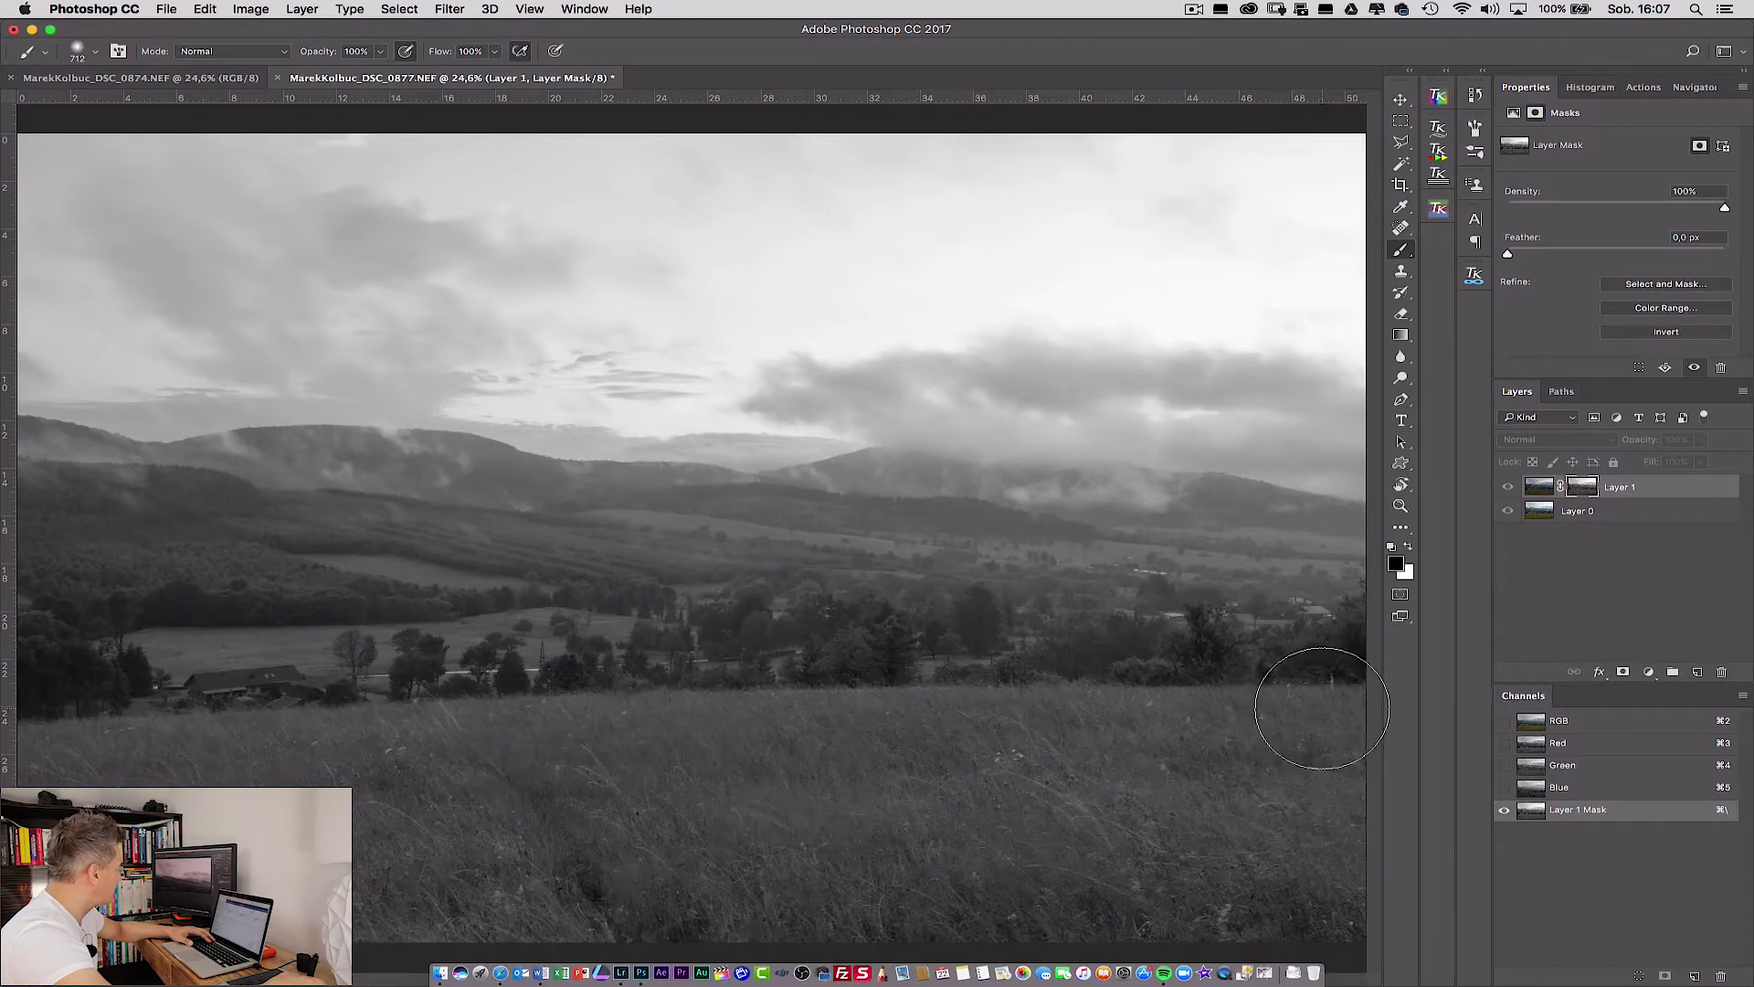
{"action": "mouse_move", "coordinate": [1316, 744]}
{"action": "left_mouse_down"}
{"action": "mouse_move", "coordinate": [1306, 863]}
{"action": "mouse_move", "coordinate": [1175, 882]}
{"action": "mouse_move", "coordinate": [703, 841]}
{"action": "mouse_move", "coordinate": [393, 905]}
{"action": "mouse_move", "coordinate": [1191, 900]}
{"action": "mouse_move", "coordinate": [548, 936]}
{"action": "left_mouse_up"}
{"action": "mouse_move", "coordinate": [55, 758]}
{"action": "left_mouse_down"}
{"action": "mouse_move", "coordinate": [119, 740]}
{"action": "mouse_move", "coordinate": [1316, 712]}
{"action": "mouse_move", "coordinate": [1174, 813]}
{"action": "mouse_move", "coordinate": [233, 762]}
{"action": "left_mouse_up"}
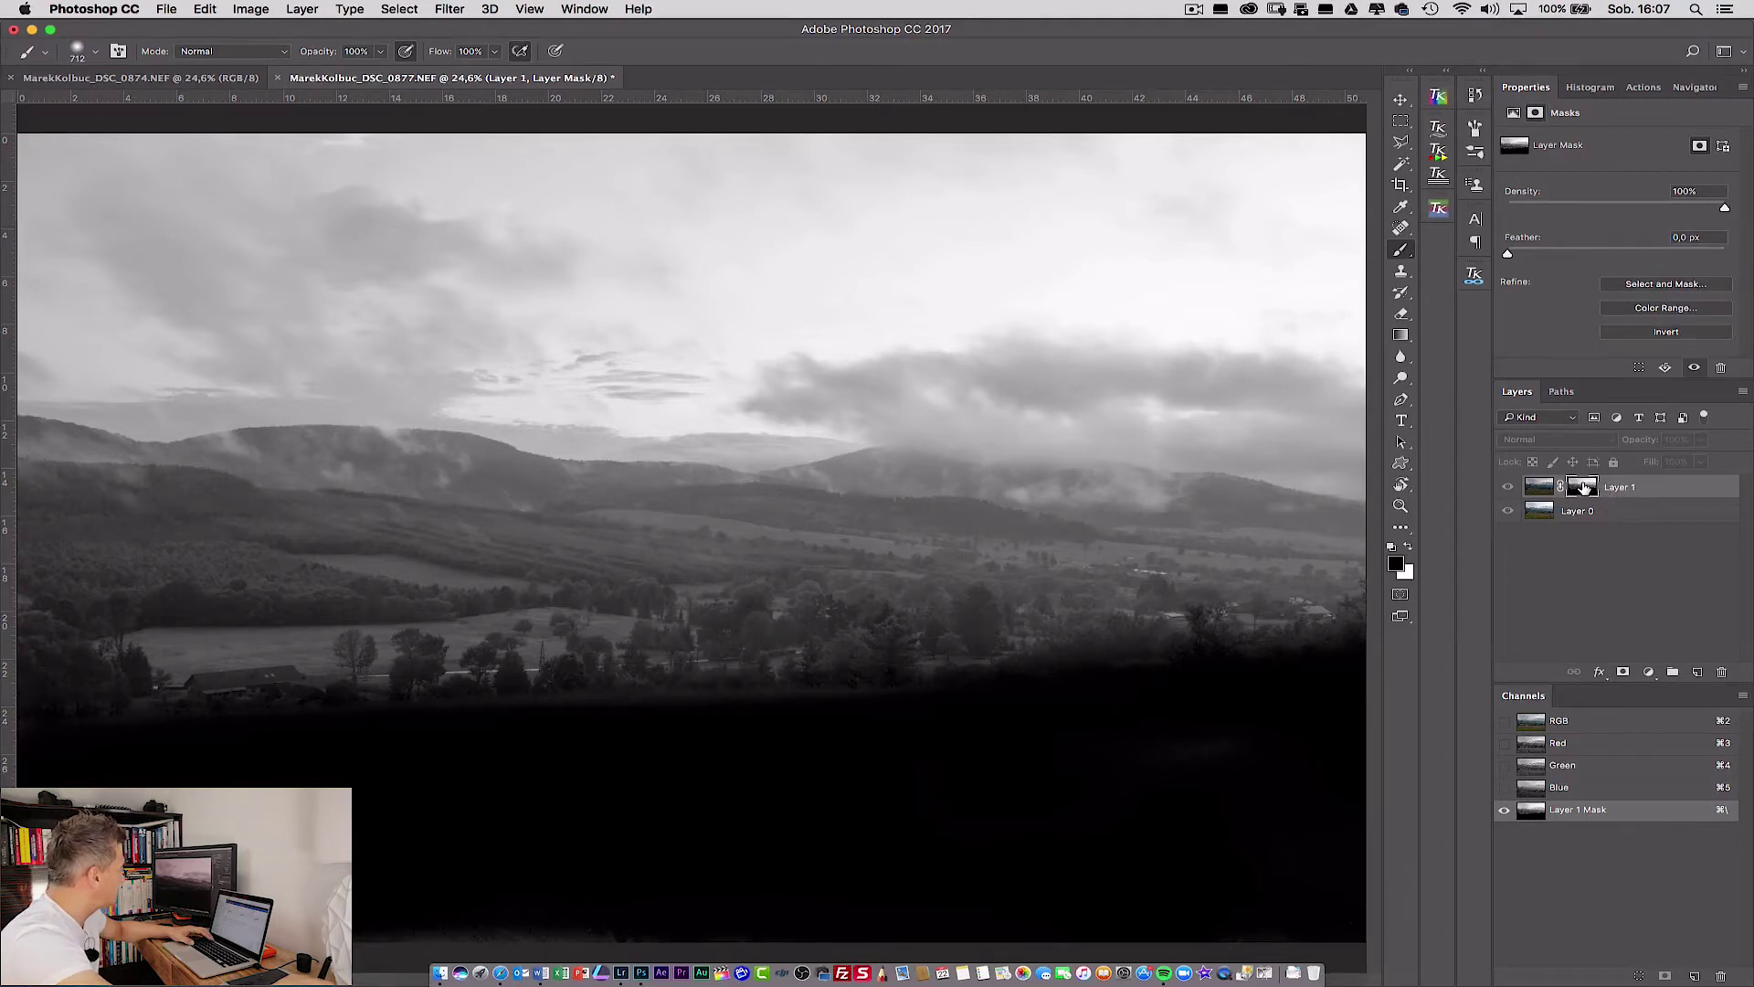
{"action": "left_click", "coordinate": [1583, 490]}
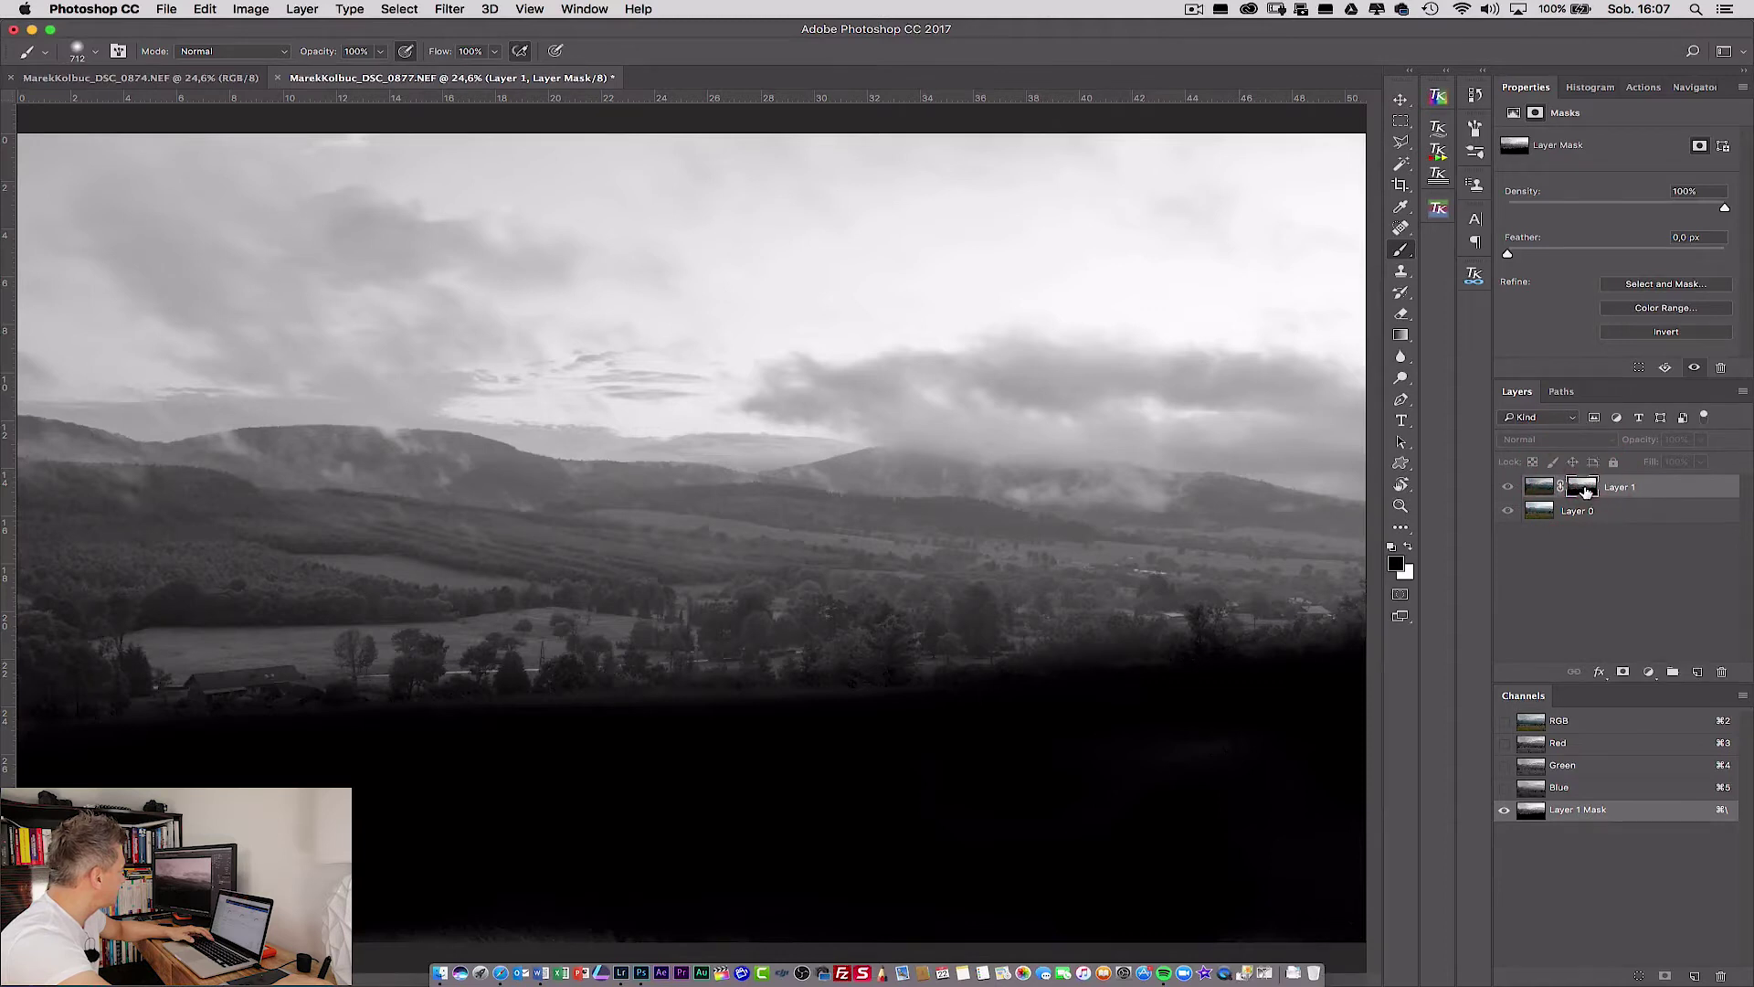
{"action": "left_click", "coordinate": [1584, 490], "text": "alt"}
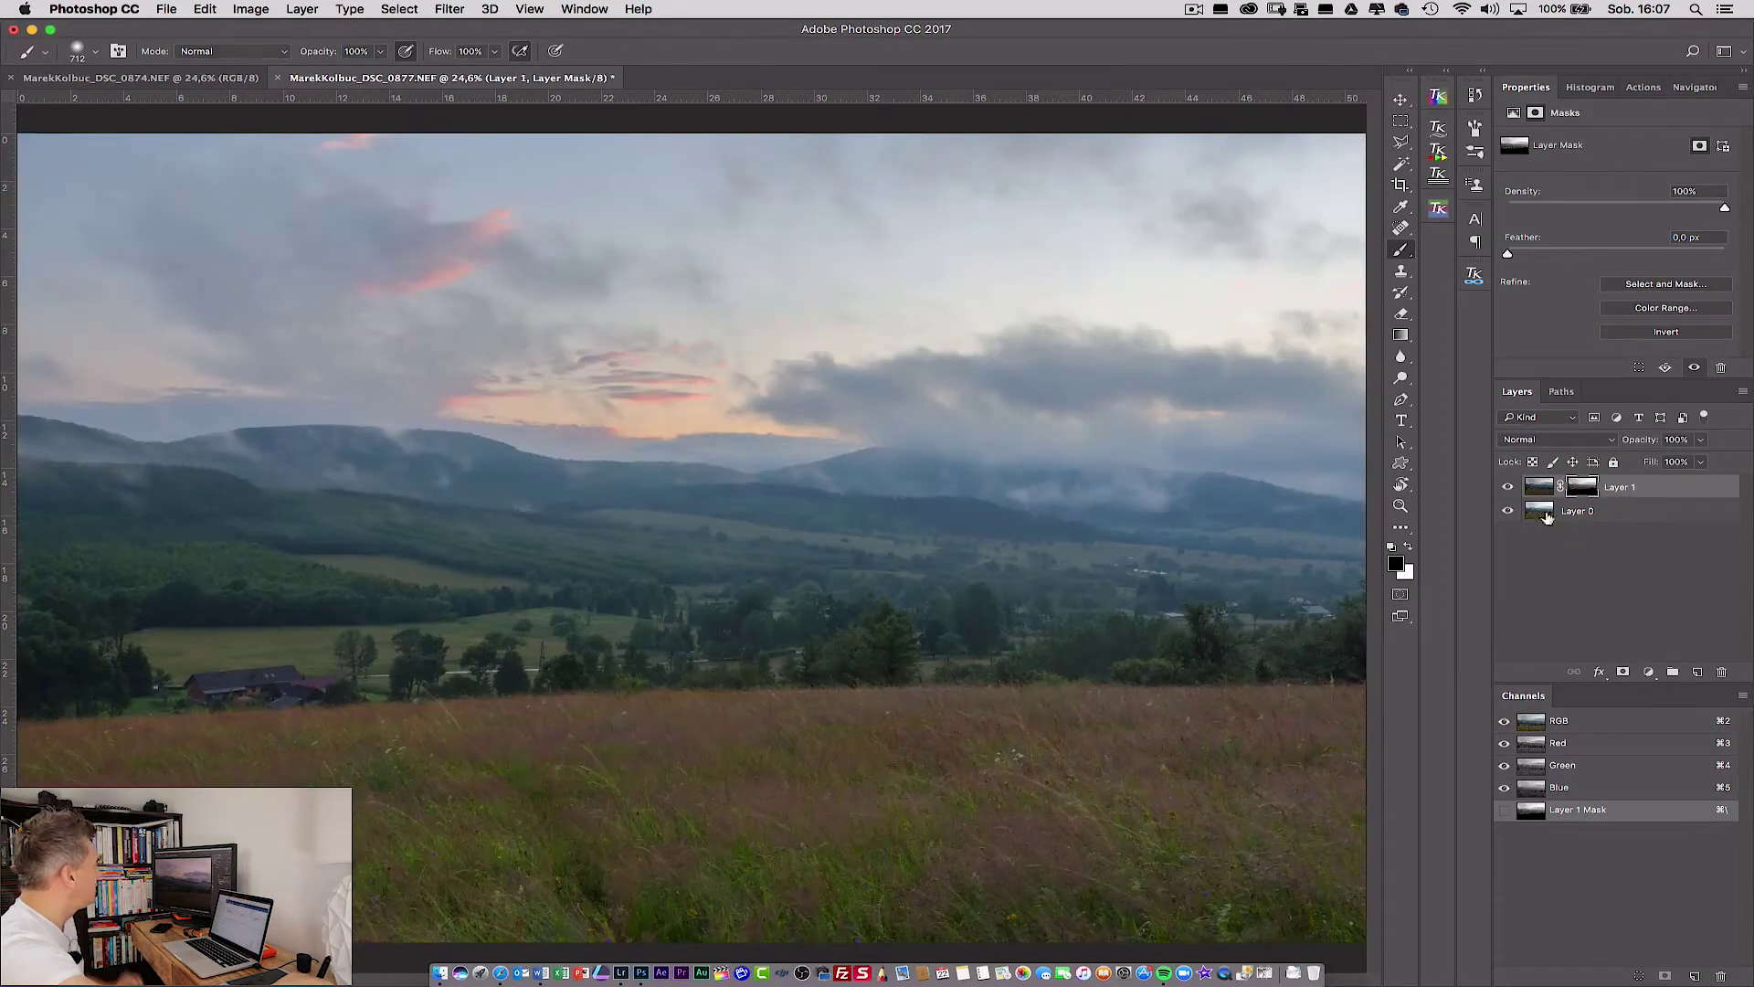
{"action": "left_click", "coordinate": [1509, 488]}
{"action": "left_click", "coordinate": [1508, 488]}
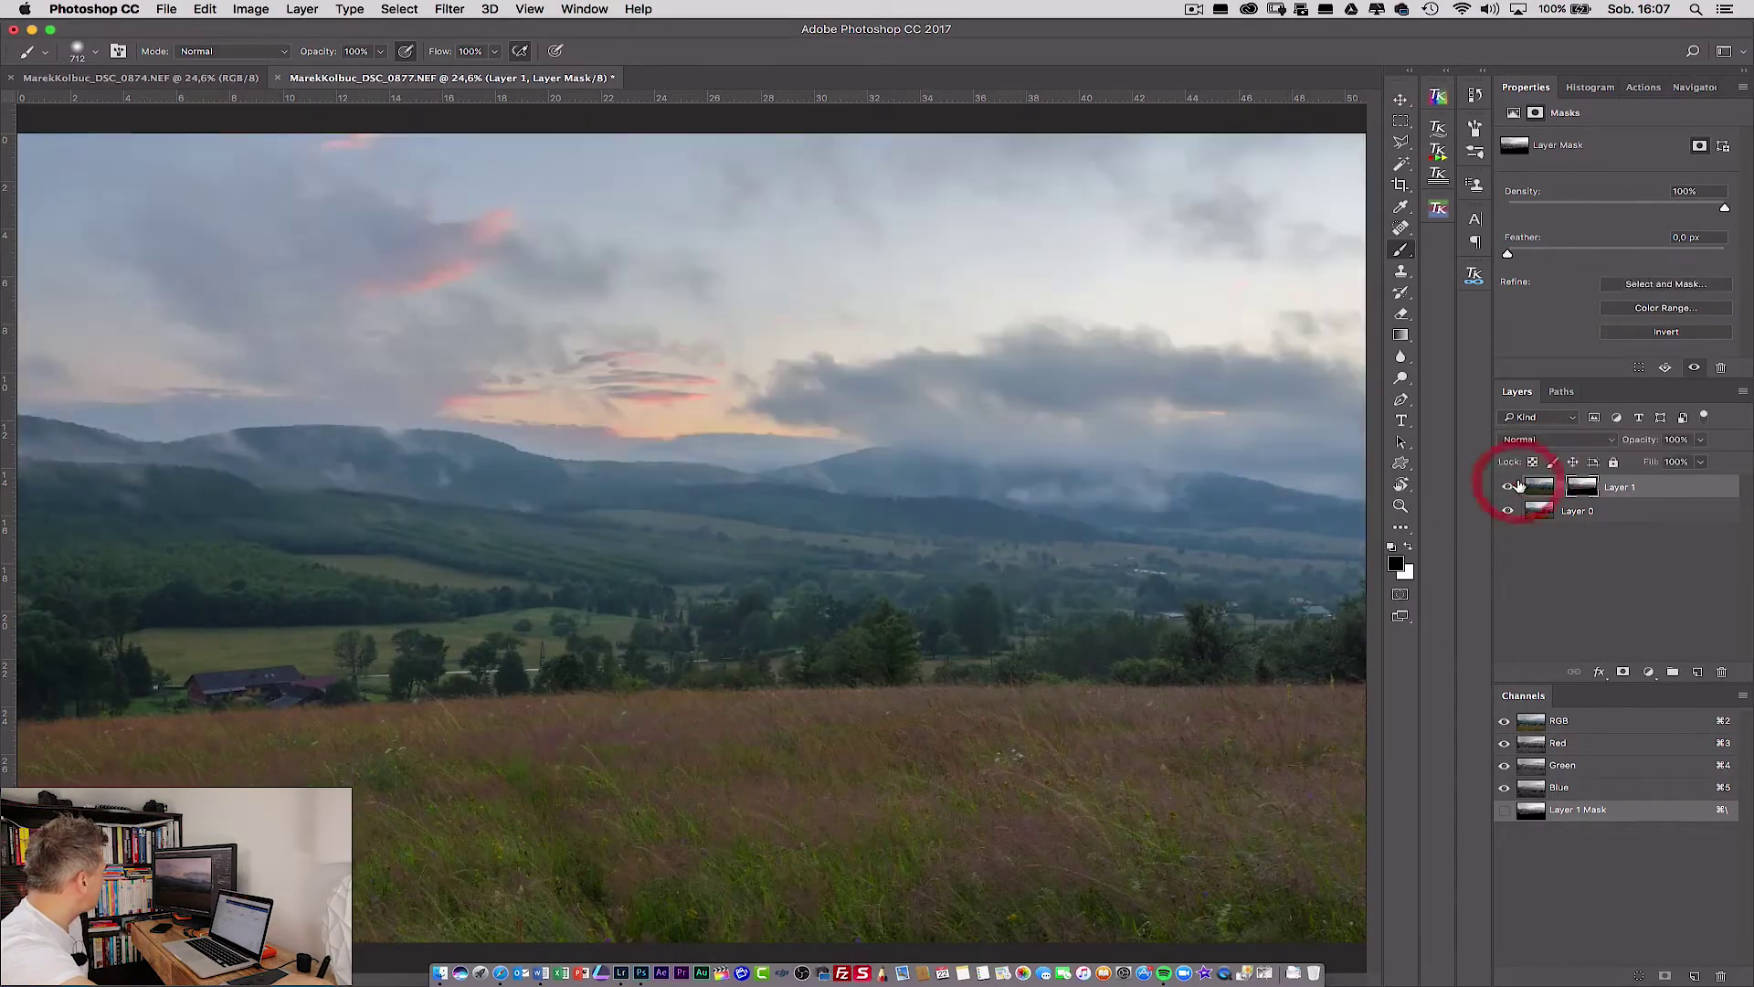
{"action": "left_click", "coordinate": [1509, 487]}
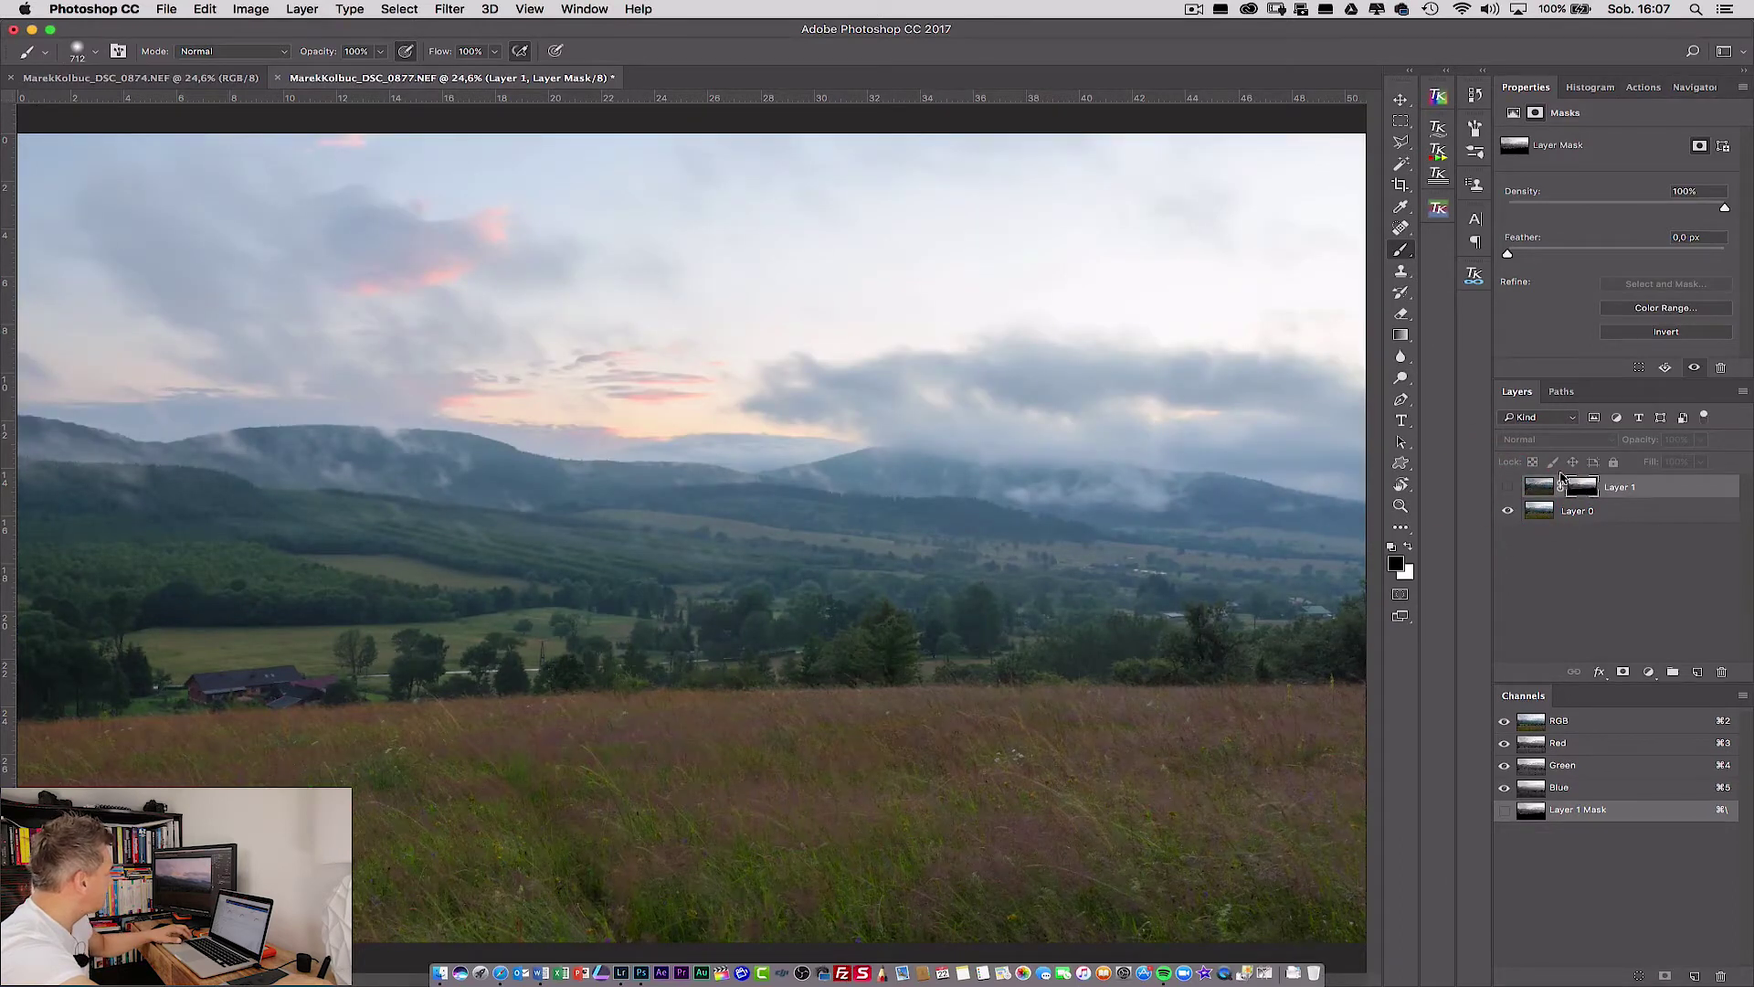
{"action": "left_click", "coordinate": [1507, 488]}
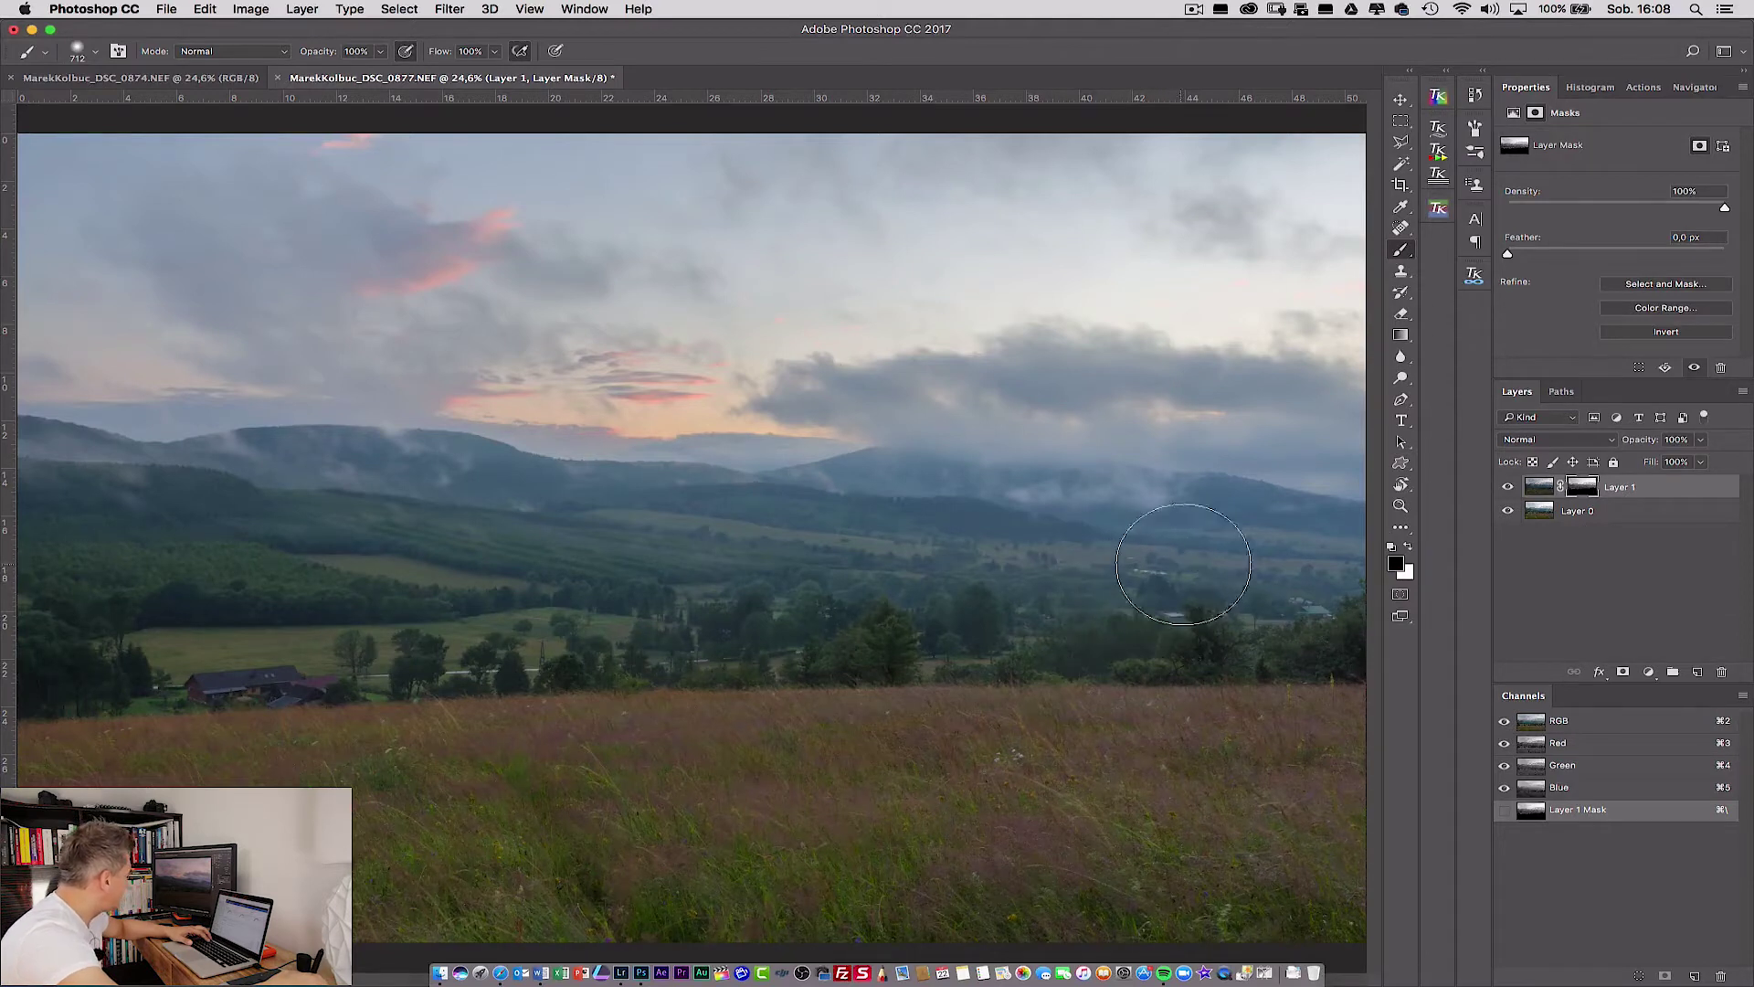
Add a new Layer 2 and paint a small red (#dd2b2b) mark over the valley with a 97 px brush.
{"action": "left_click", "coordinate": [1699, 673]}
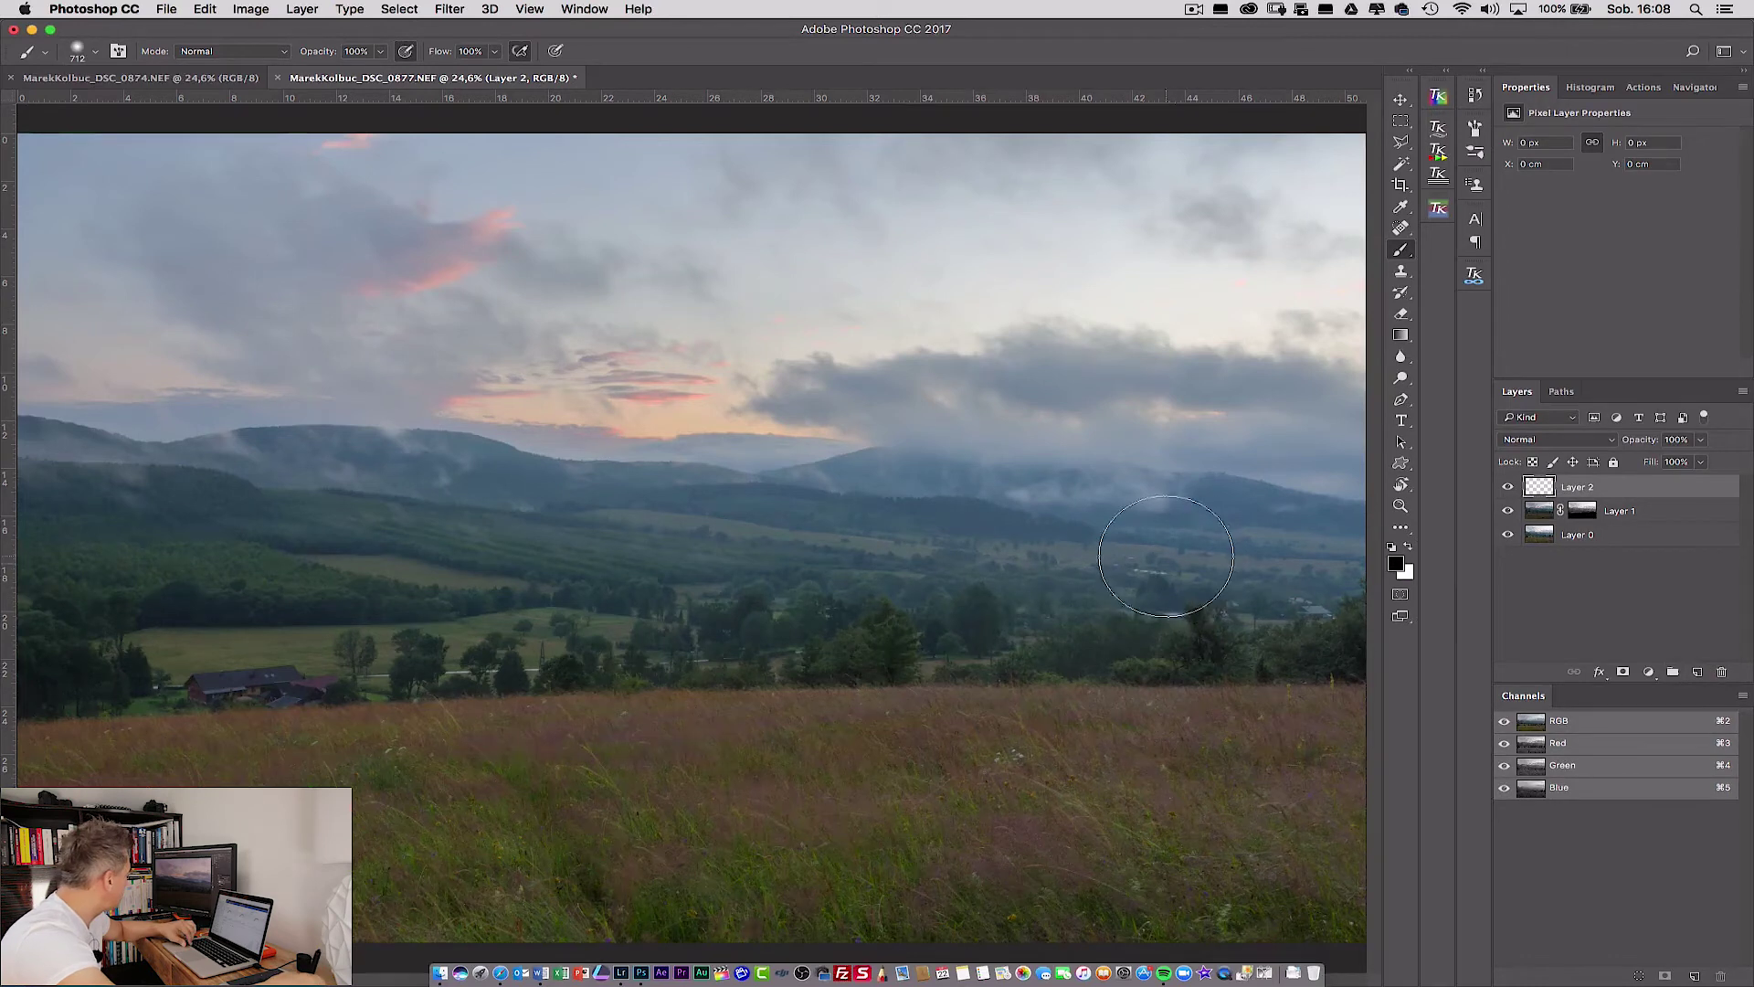
{"action": "left_click_drag", "start_coordinate": [1115, 540], "coordinate": [1094, 543]}
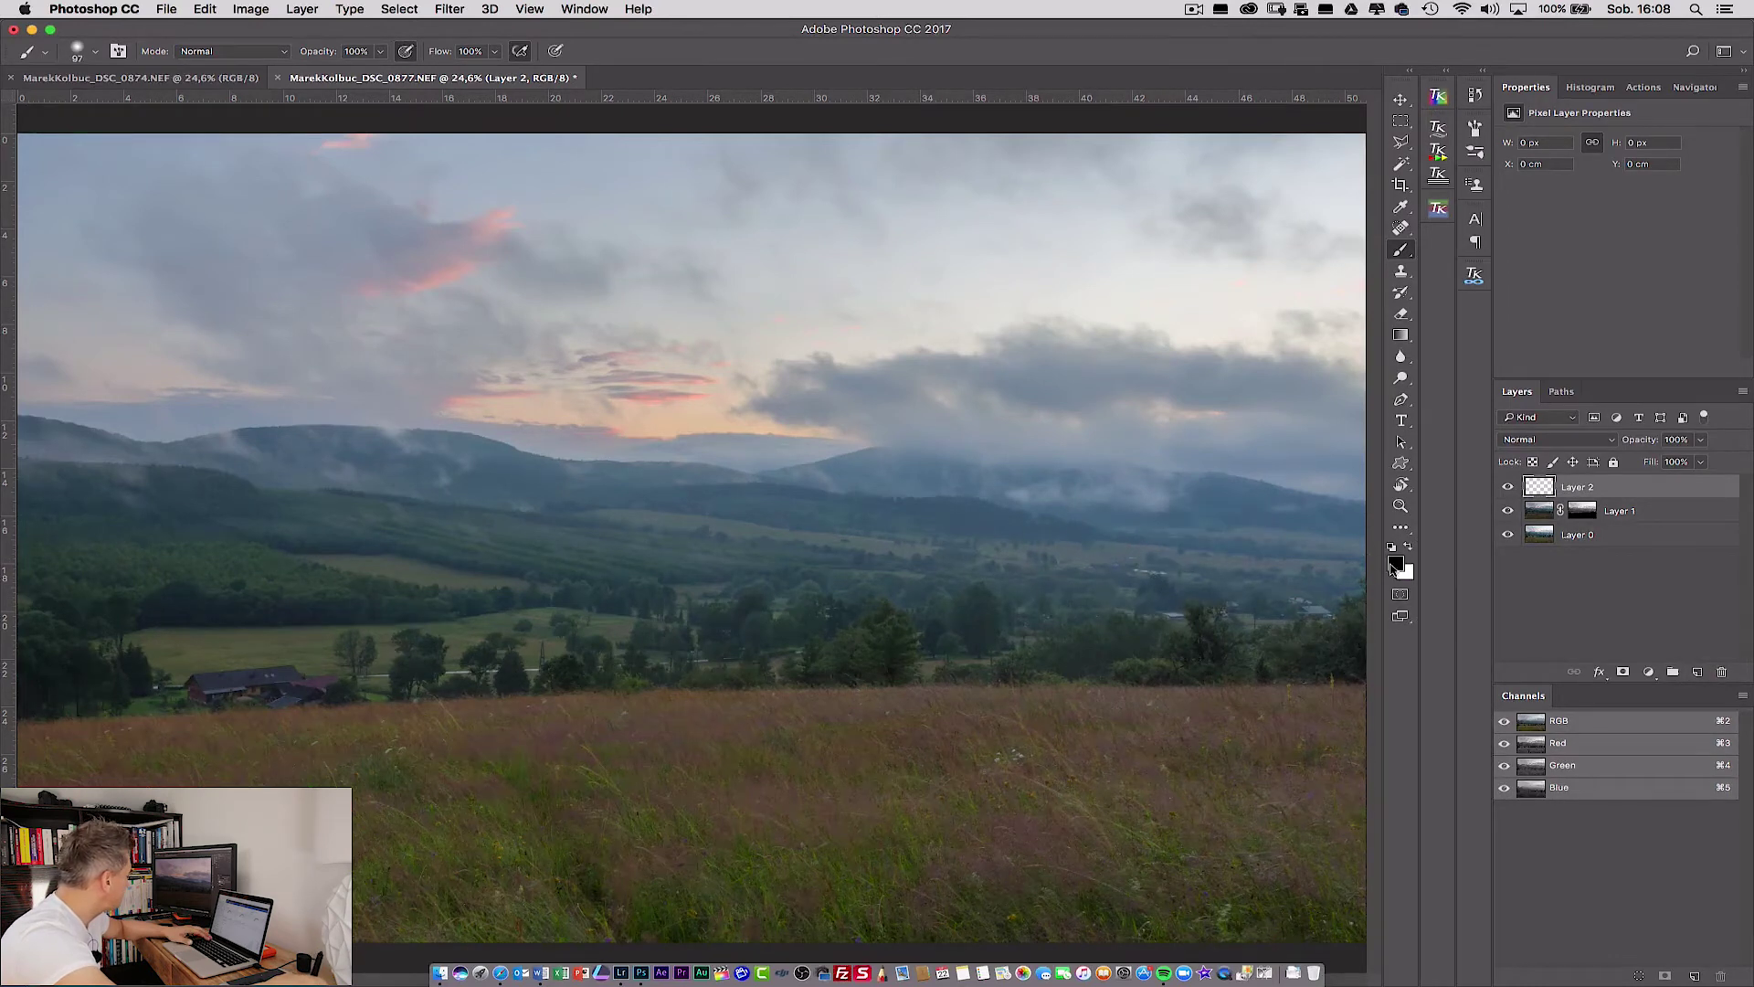
{"action": "left_click", "coordinate": [1395, 563]}
{"action": "left_click", "coordinate": [1001, 227]}
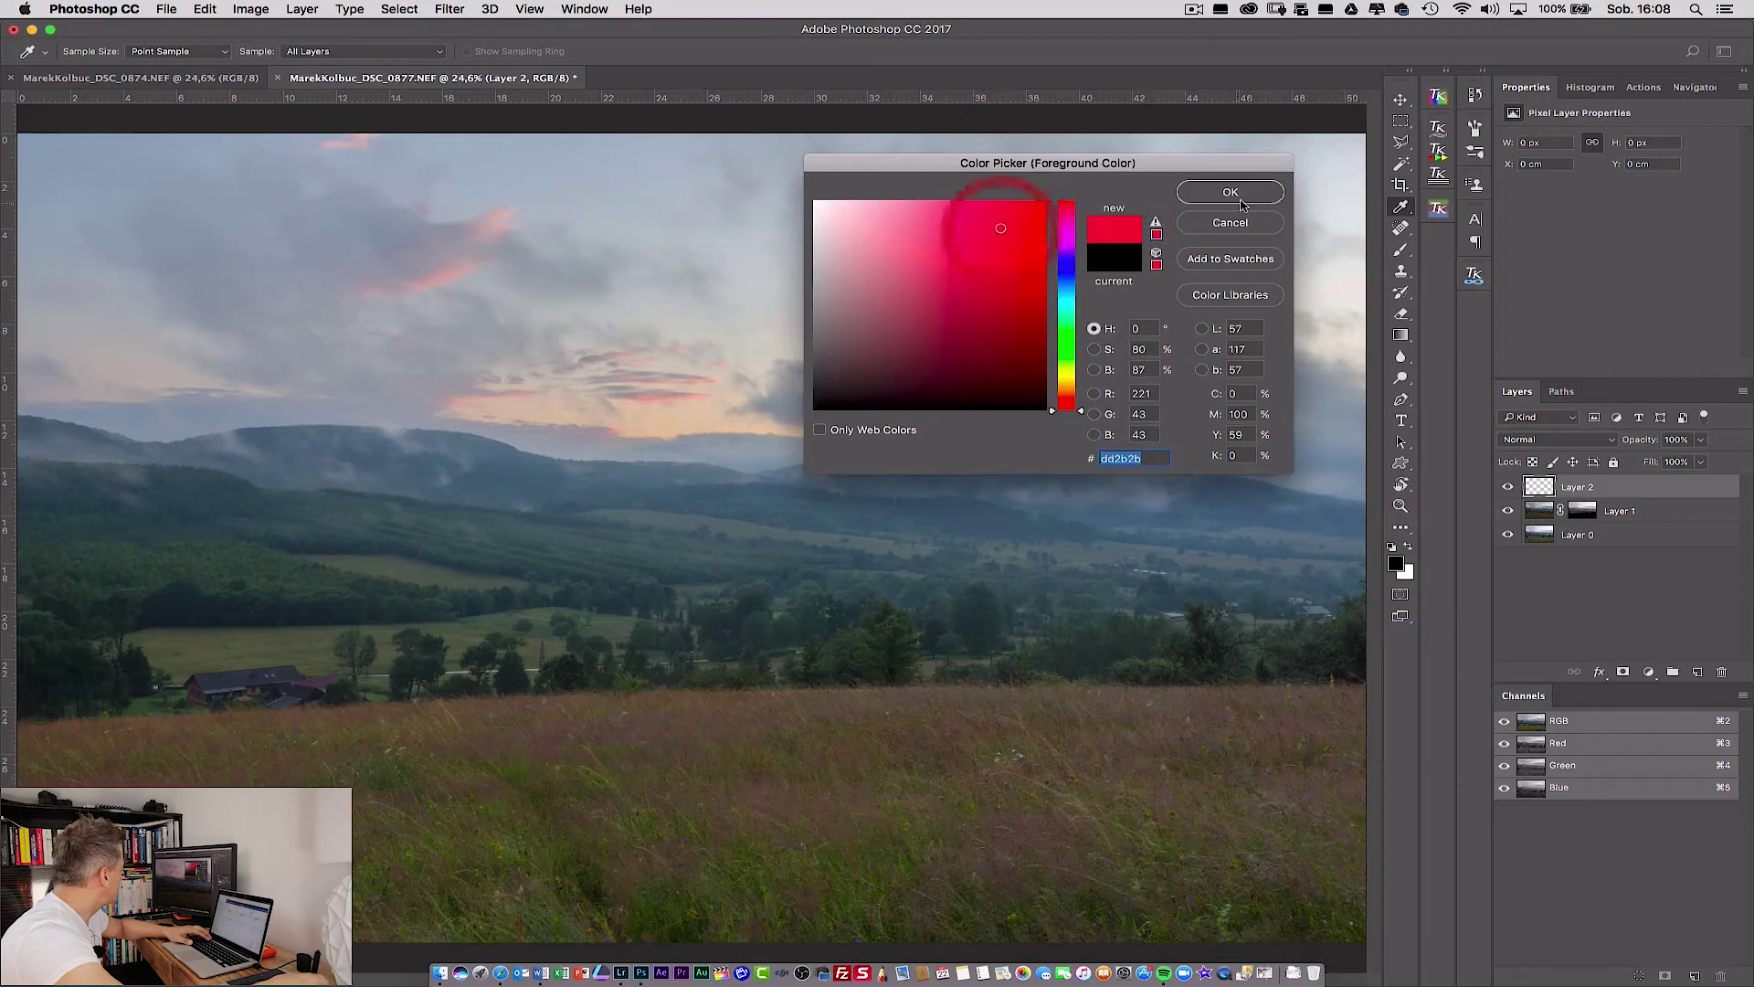
{"action": "left_click", "coordinate": [1233, 192]}
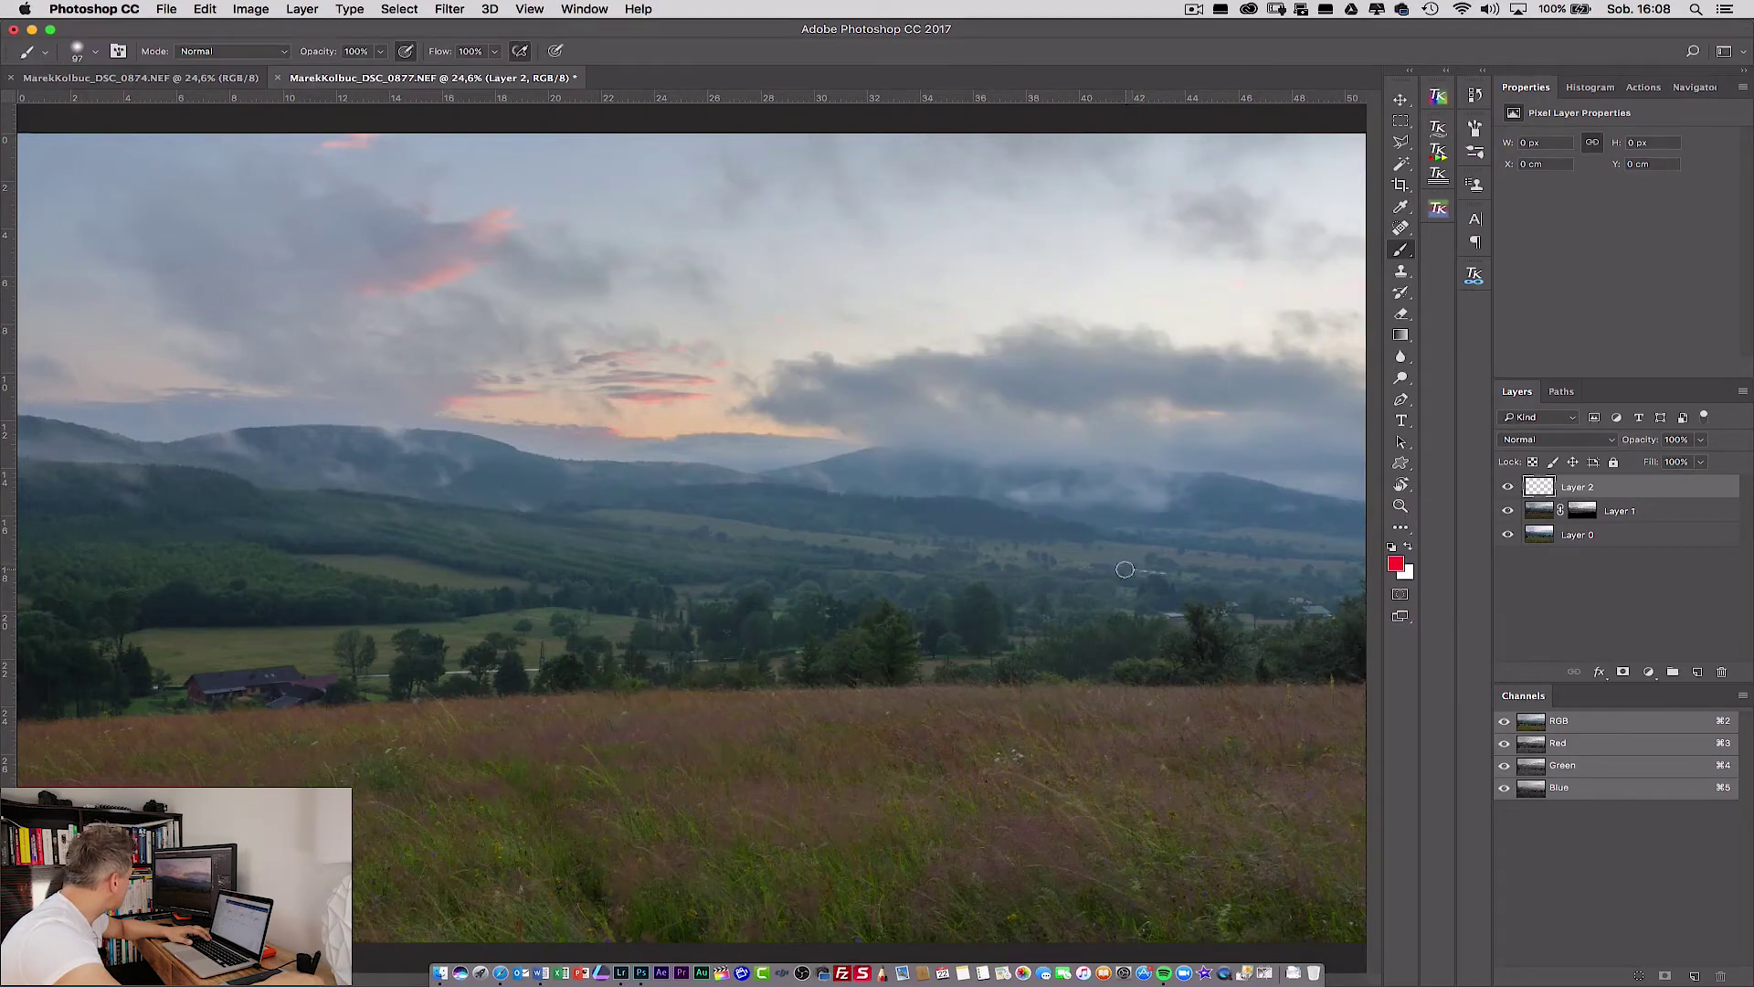
{"action": "left_click_drag", "start_coordinate": [1128, 569], "coordinate": [1129, 572]}
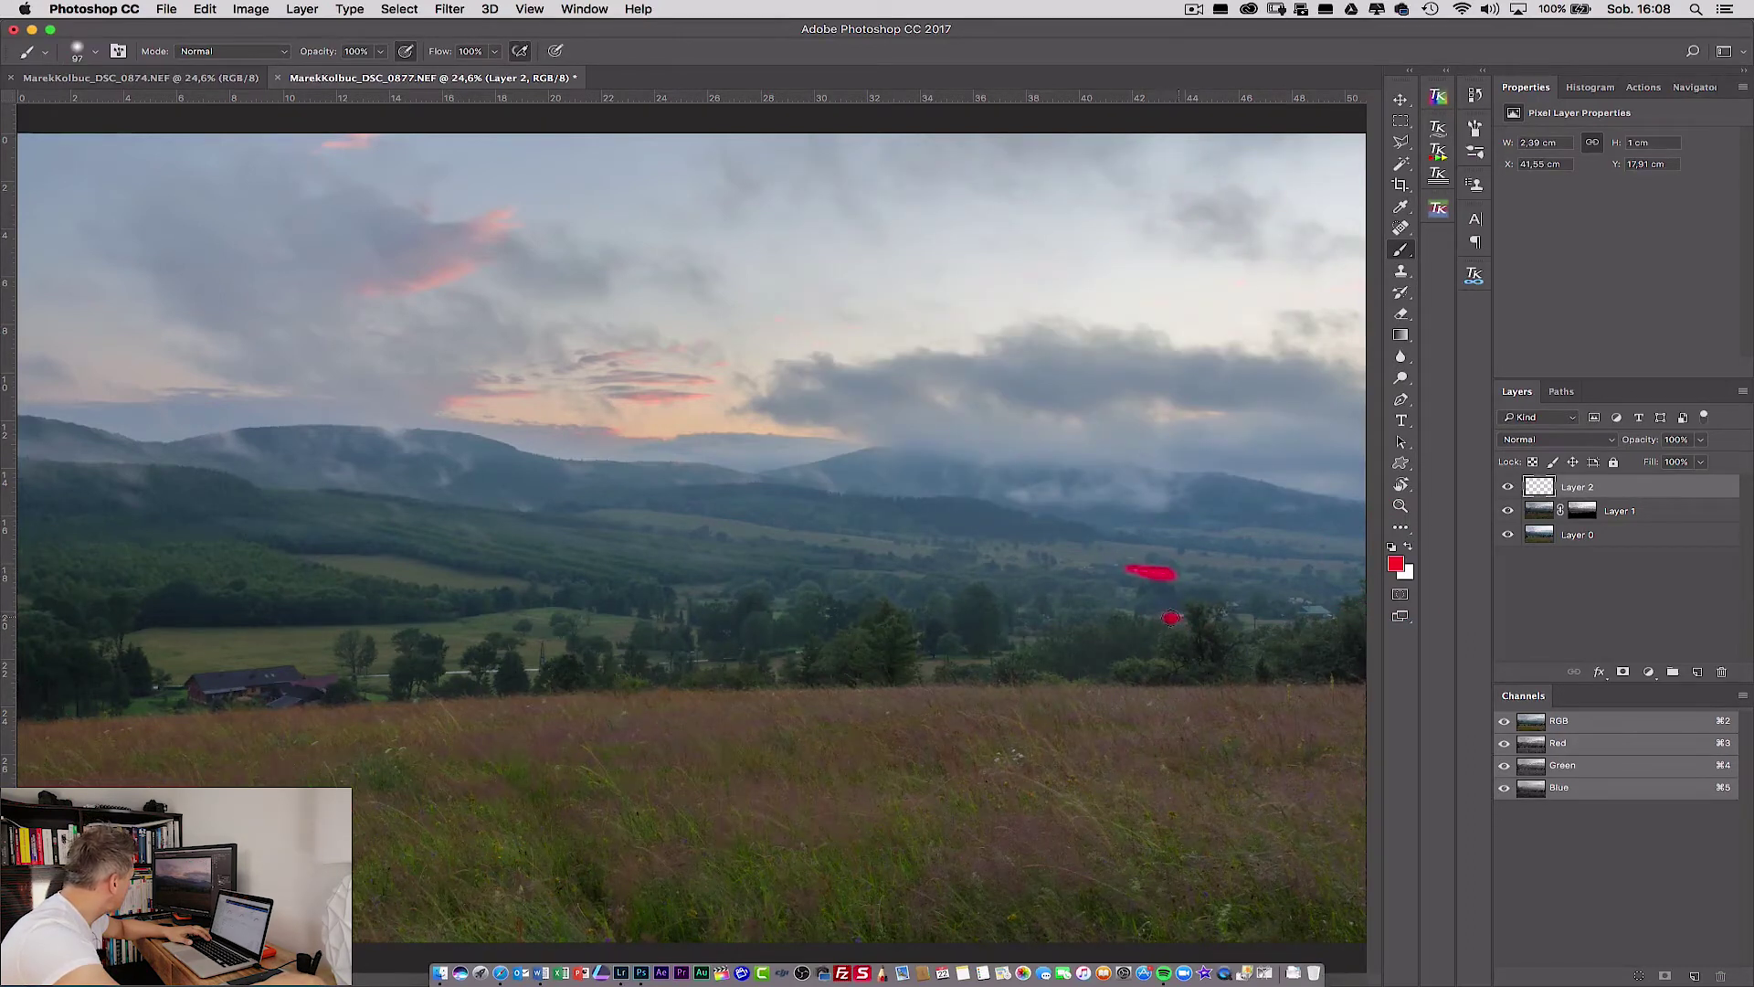
Undo the red strokes and switch to the Clone Stamp tool.
{"action": "key", "text": "ctrl+z"}
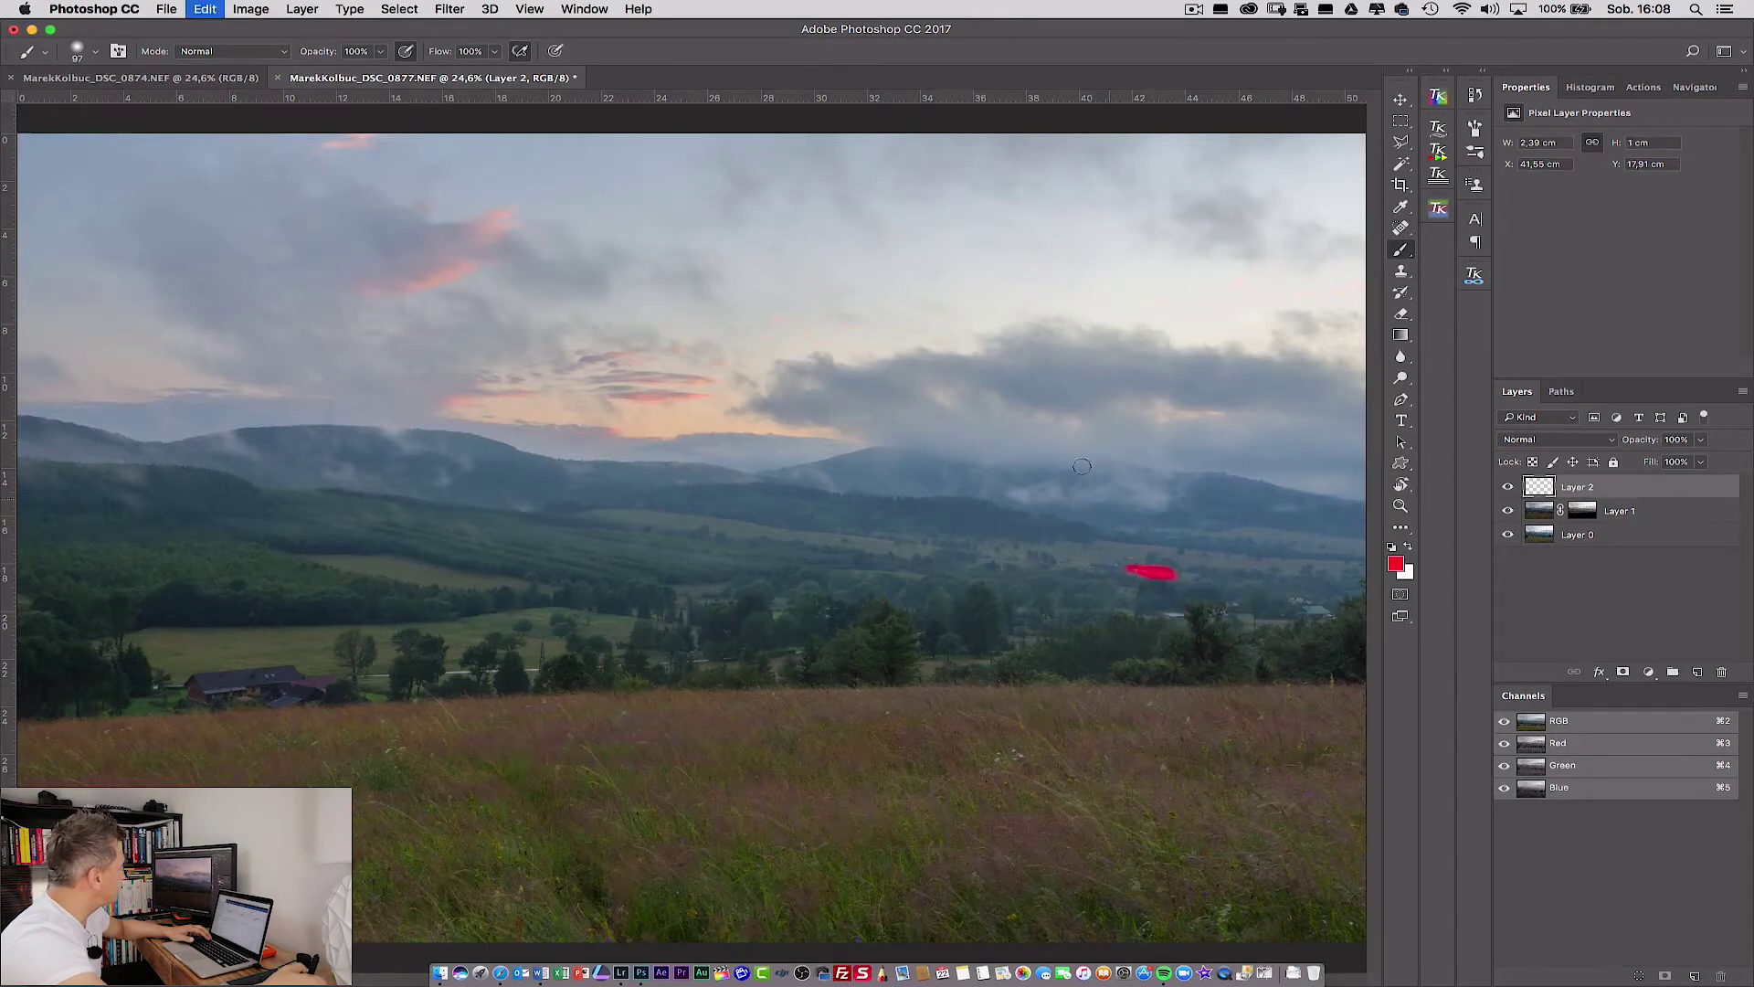
{"action": "key", "text": "ctrl+z"}
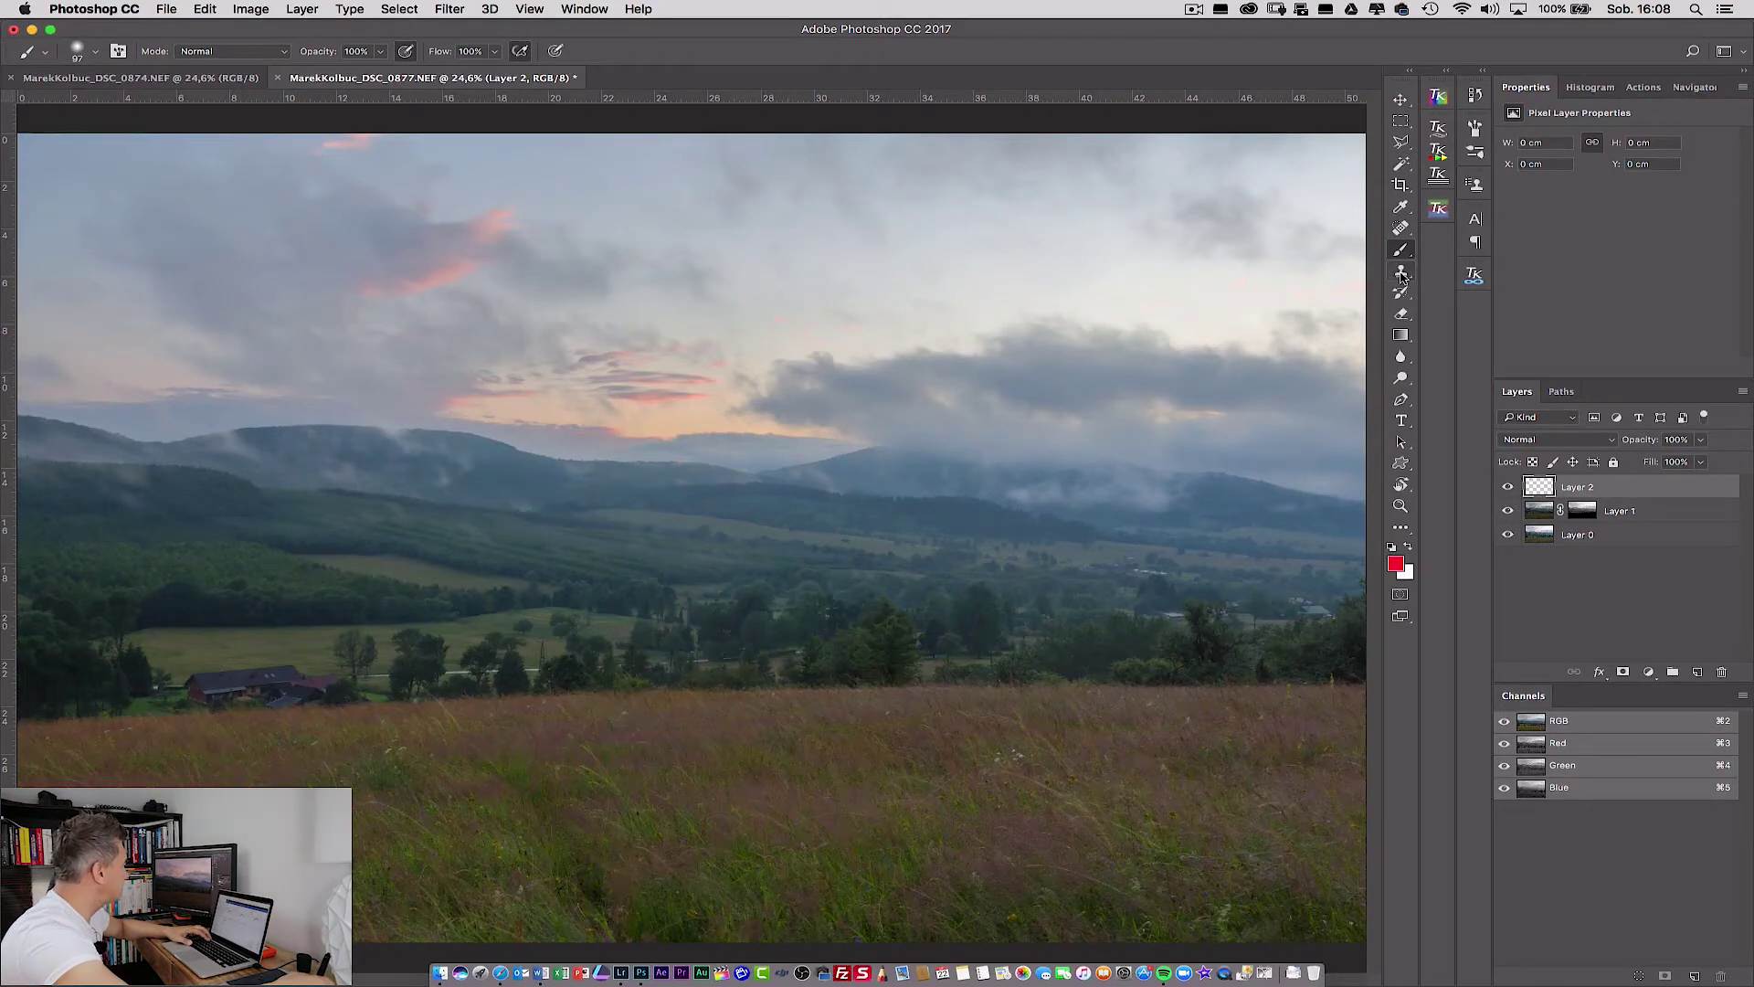
{"action": "left_click", "coordinate": [1399, 274]}
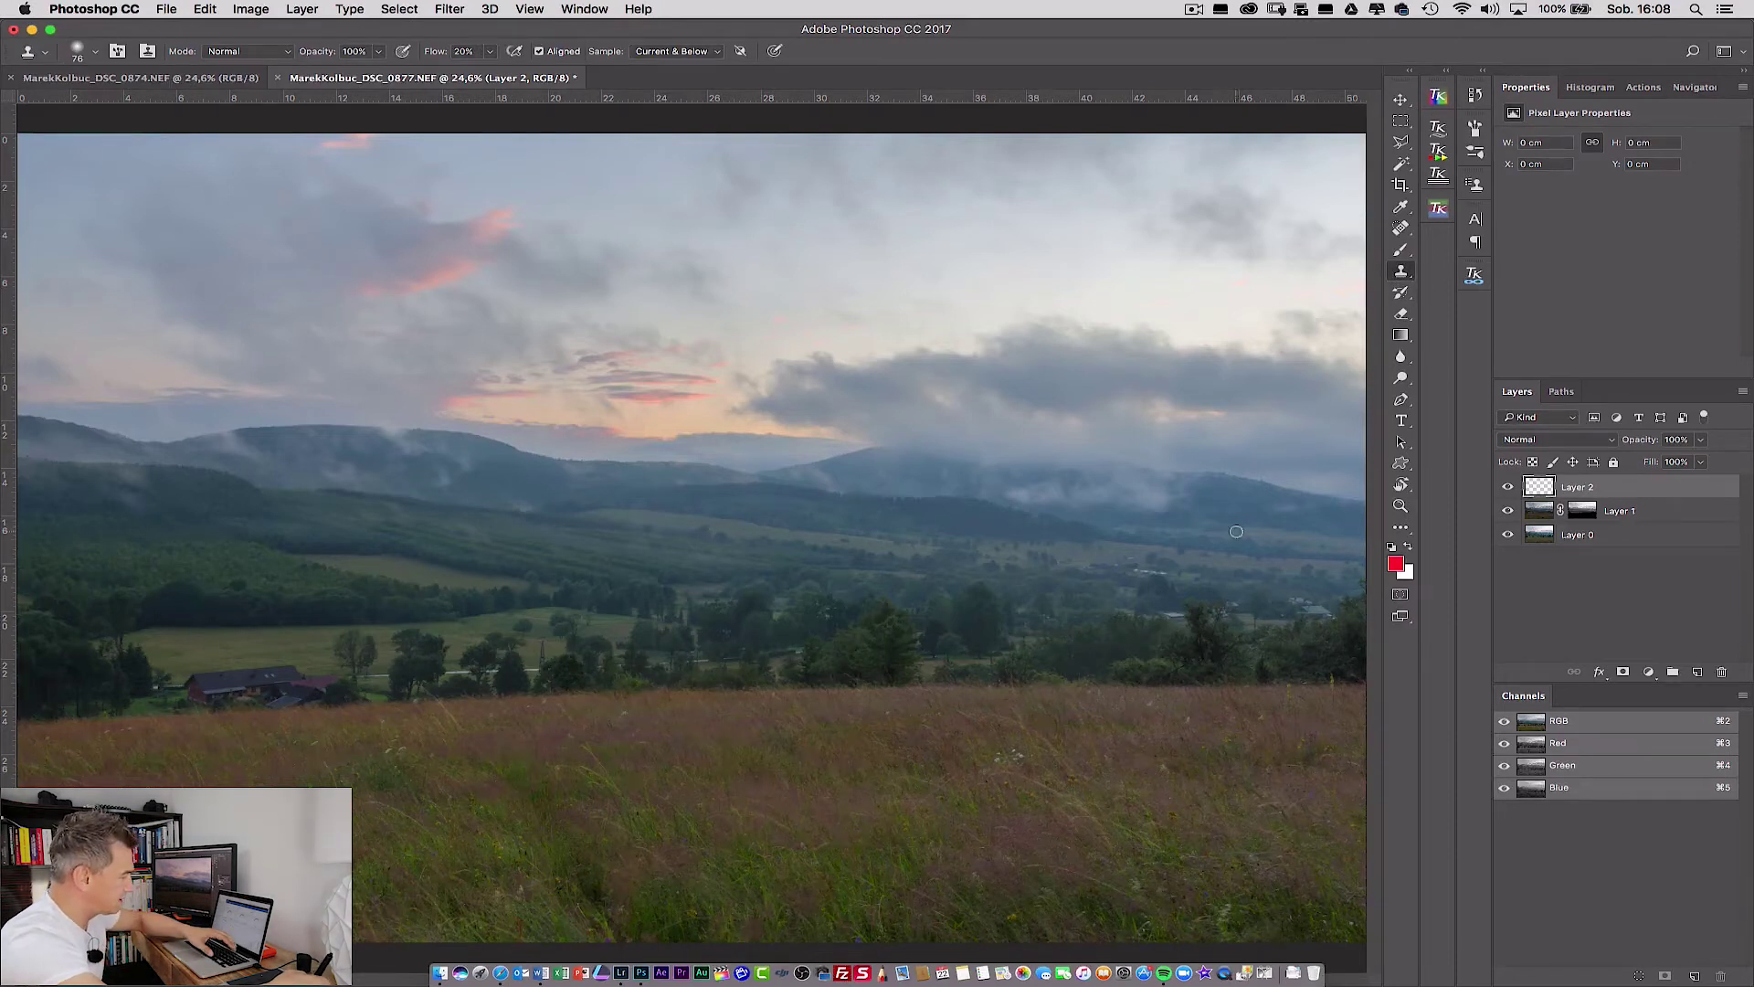
{"action": "key", "text": "super+h"}
Zoom to 66.7% on the misty valley, set a 64 px brush and sample beside the white buildings.
{"action": "key", "text": "super+plus"}
{"action": "key", "text": "super+plus"}
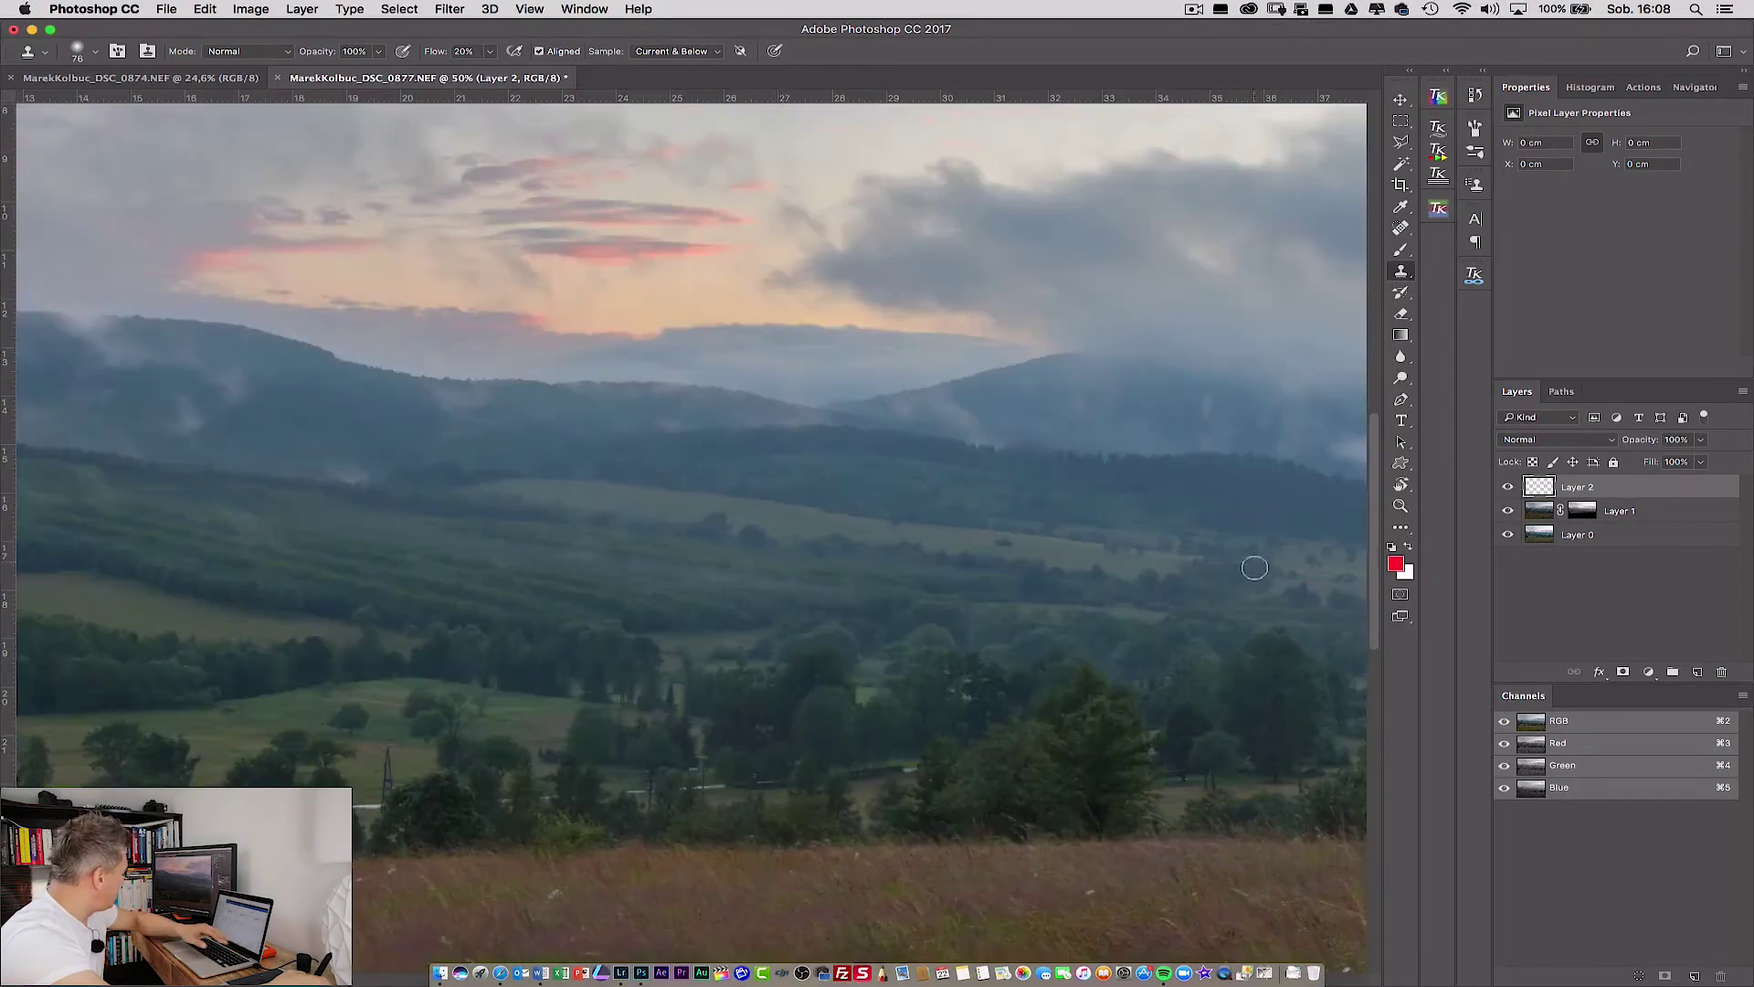
{"action": "left_click_drag", "start_coordinate": [1189, 589], "coordinate": [685, 529]}
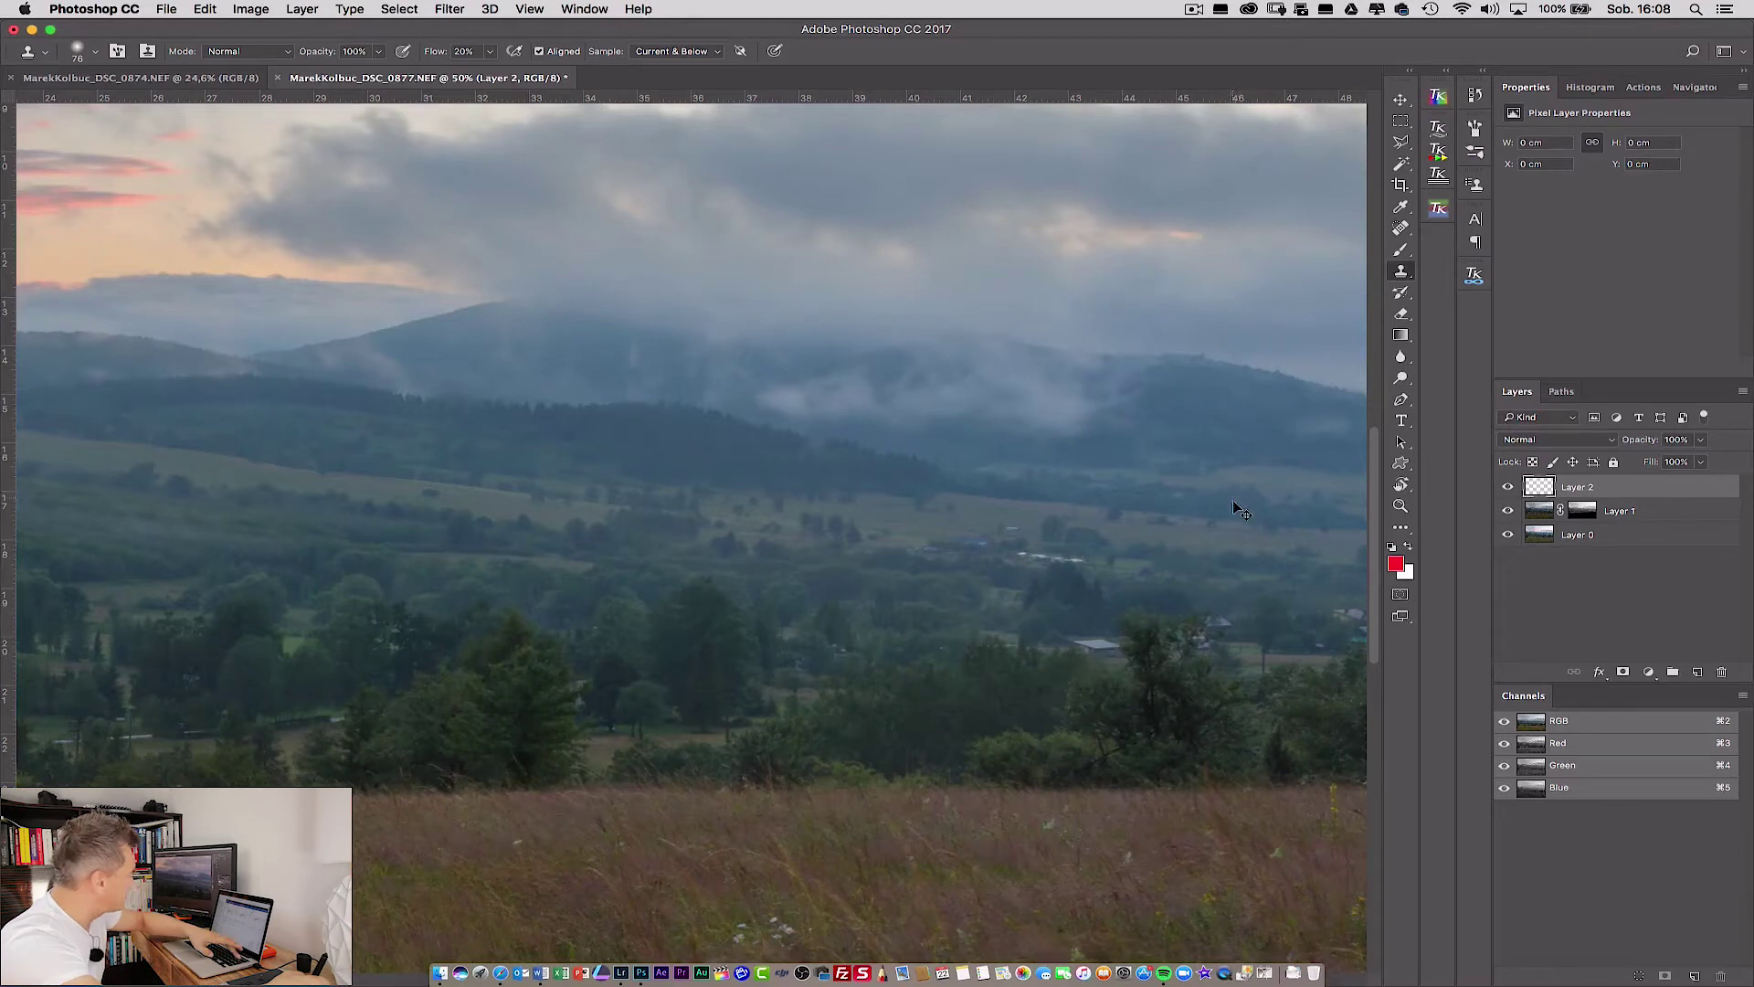
{"action": "key", "text": "super+plus"}
{"action": "left_click_drag", "start_coordinate": [1211, 603], "coordinate": [1066, 614]}
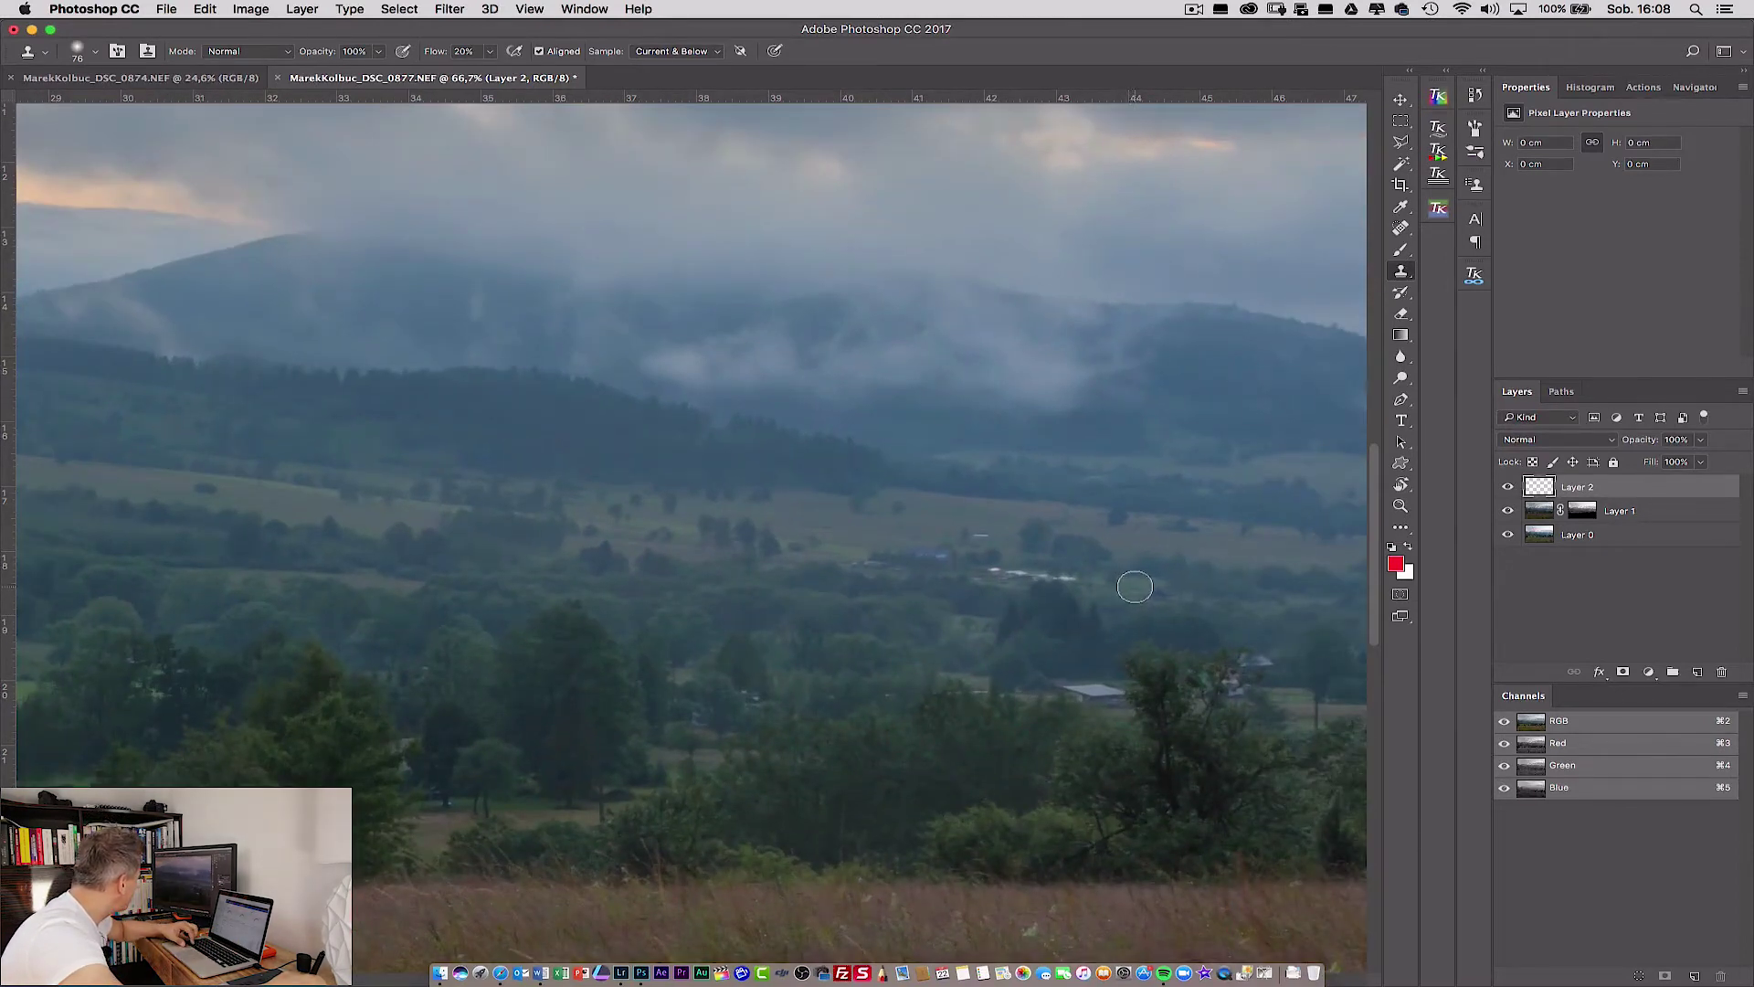
{"action": "left_click_drag", "start_coordinate": [1133, 590], "coordinate": [1125, 592]}
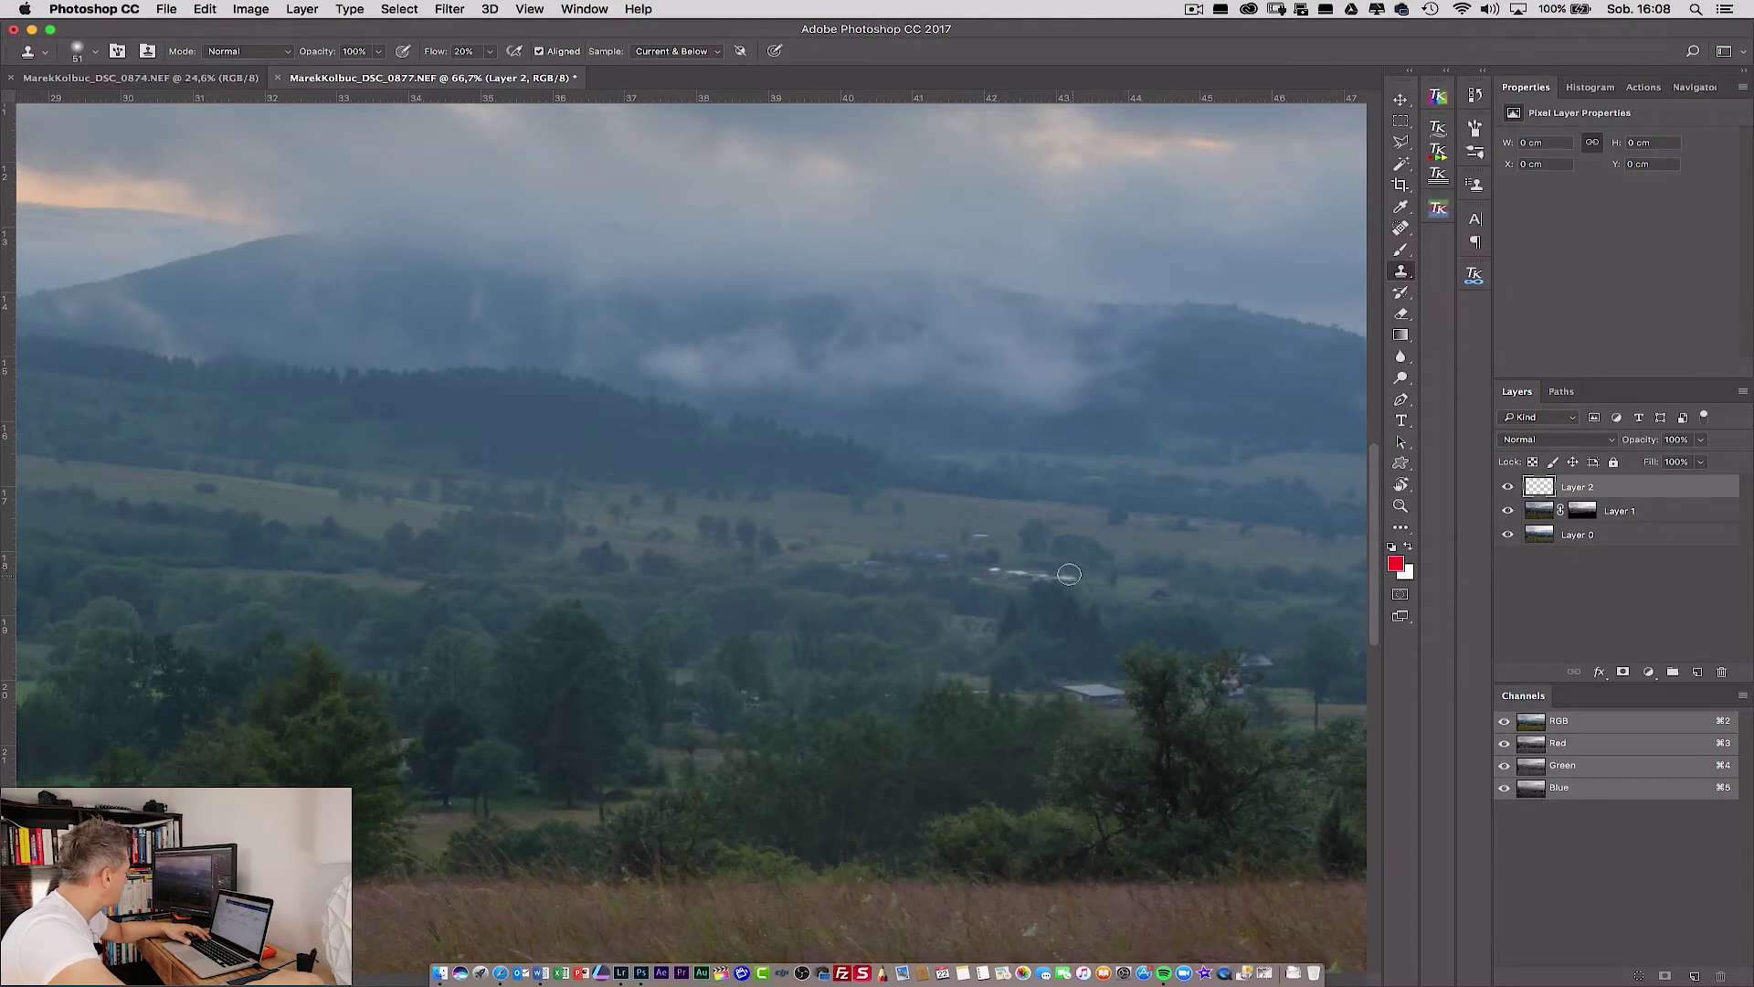
{"action": "left_click", "coordinate": [1070, 580]}
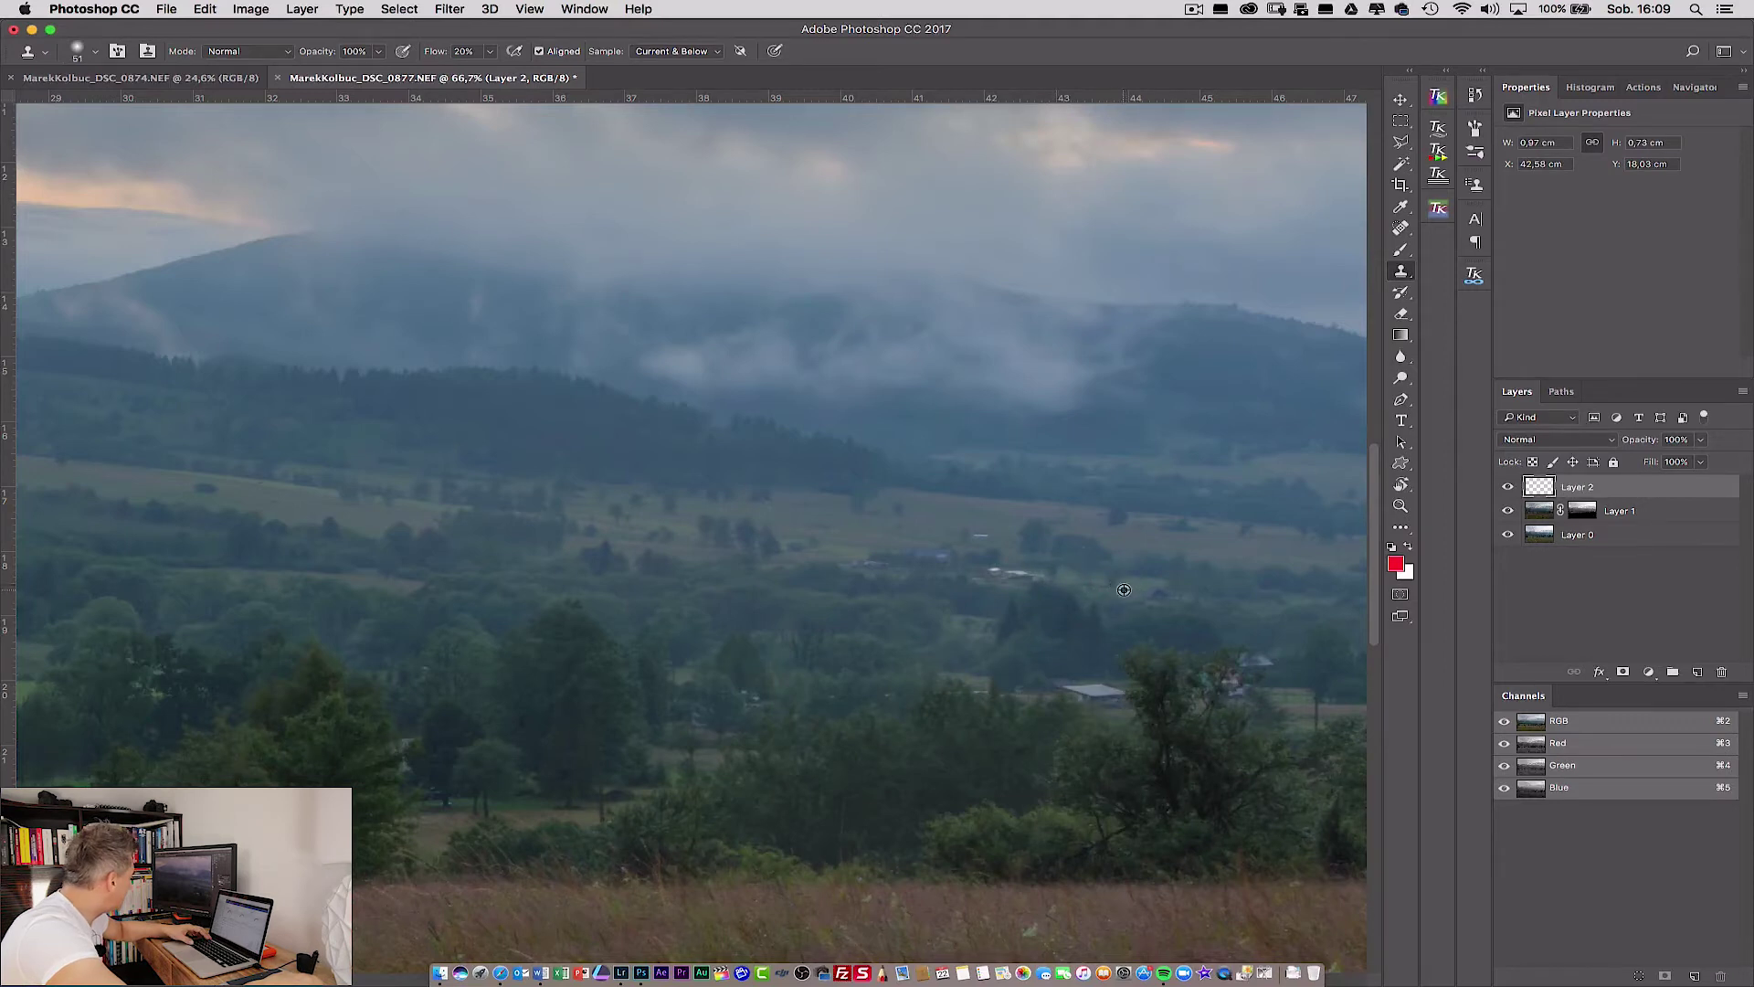
Clone over the small valley buildings and bright specks from nearby clean patches, then fit the photo on screen.
{"action": "left_click_drag", "start_coordinate": [1009, 572], "coordinate": [1031, 576]}
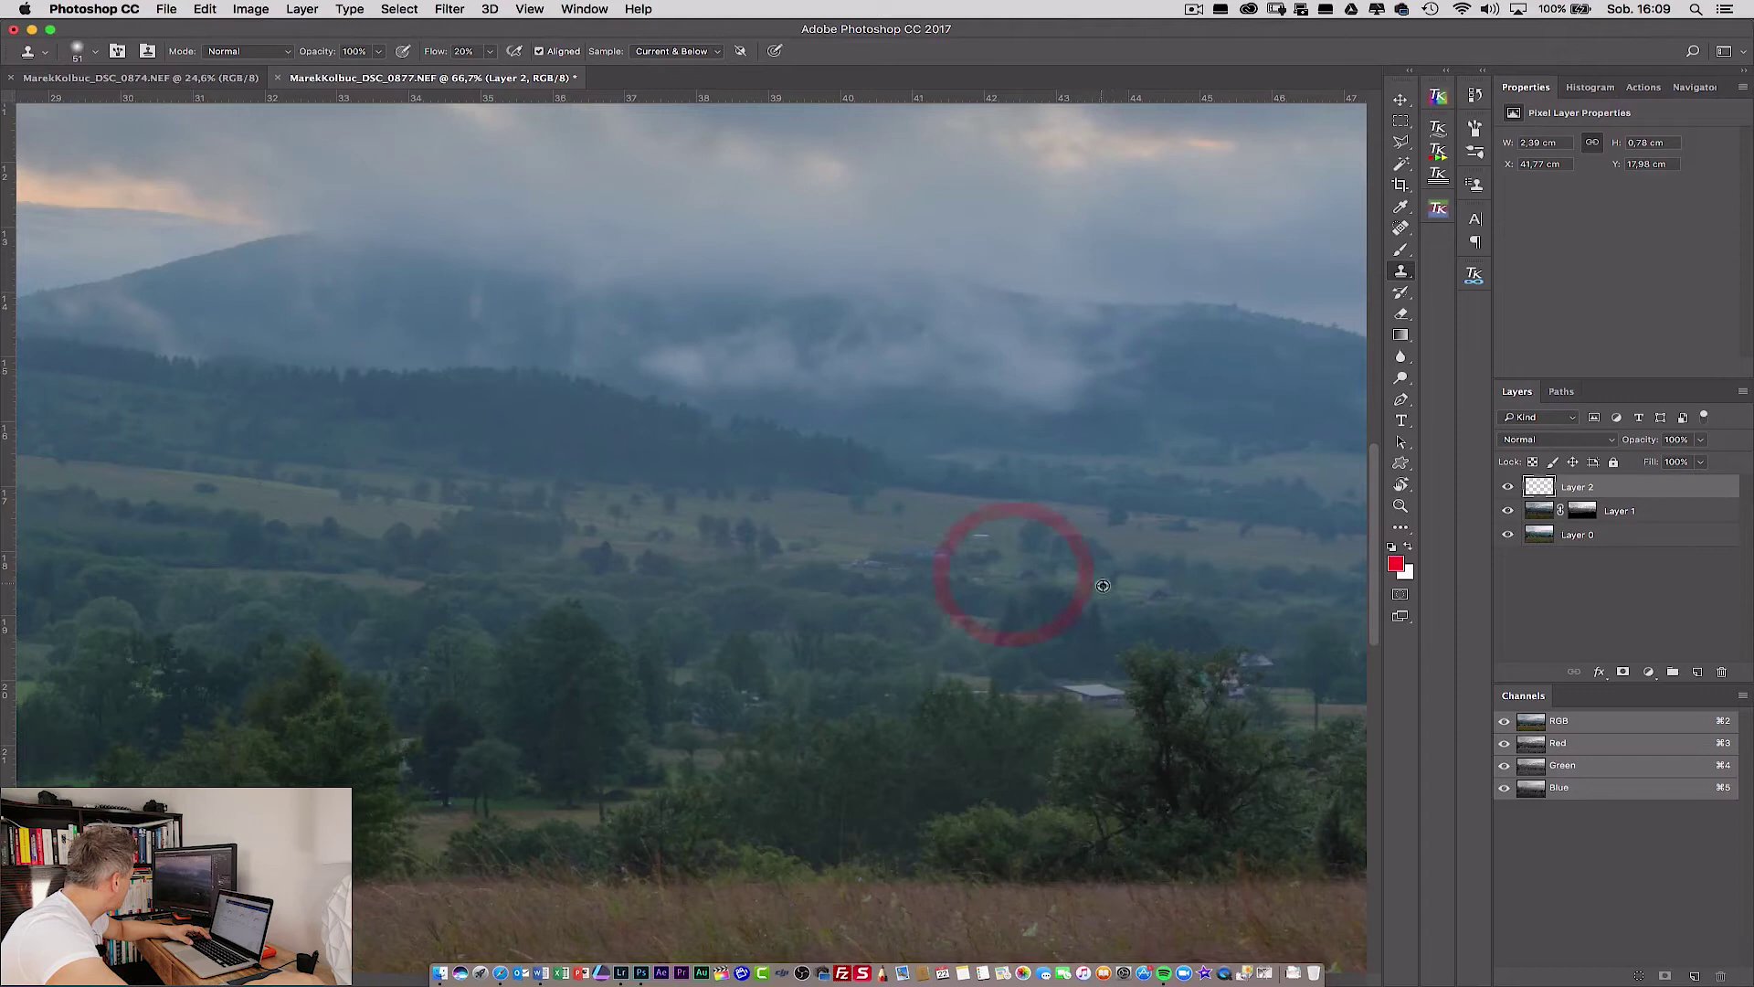
{"action": "left_click", "coordinate": [1126, 587], "text": "alt"}
{"action": "left_click_drag", "start_coordinate": [1022, 572], "coordinate": [1026, 576]}
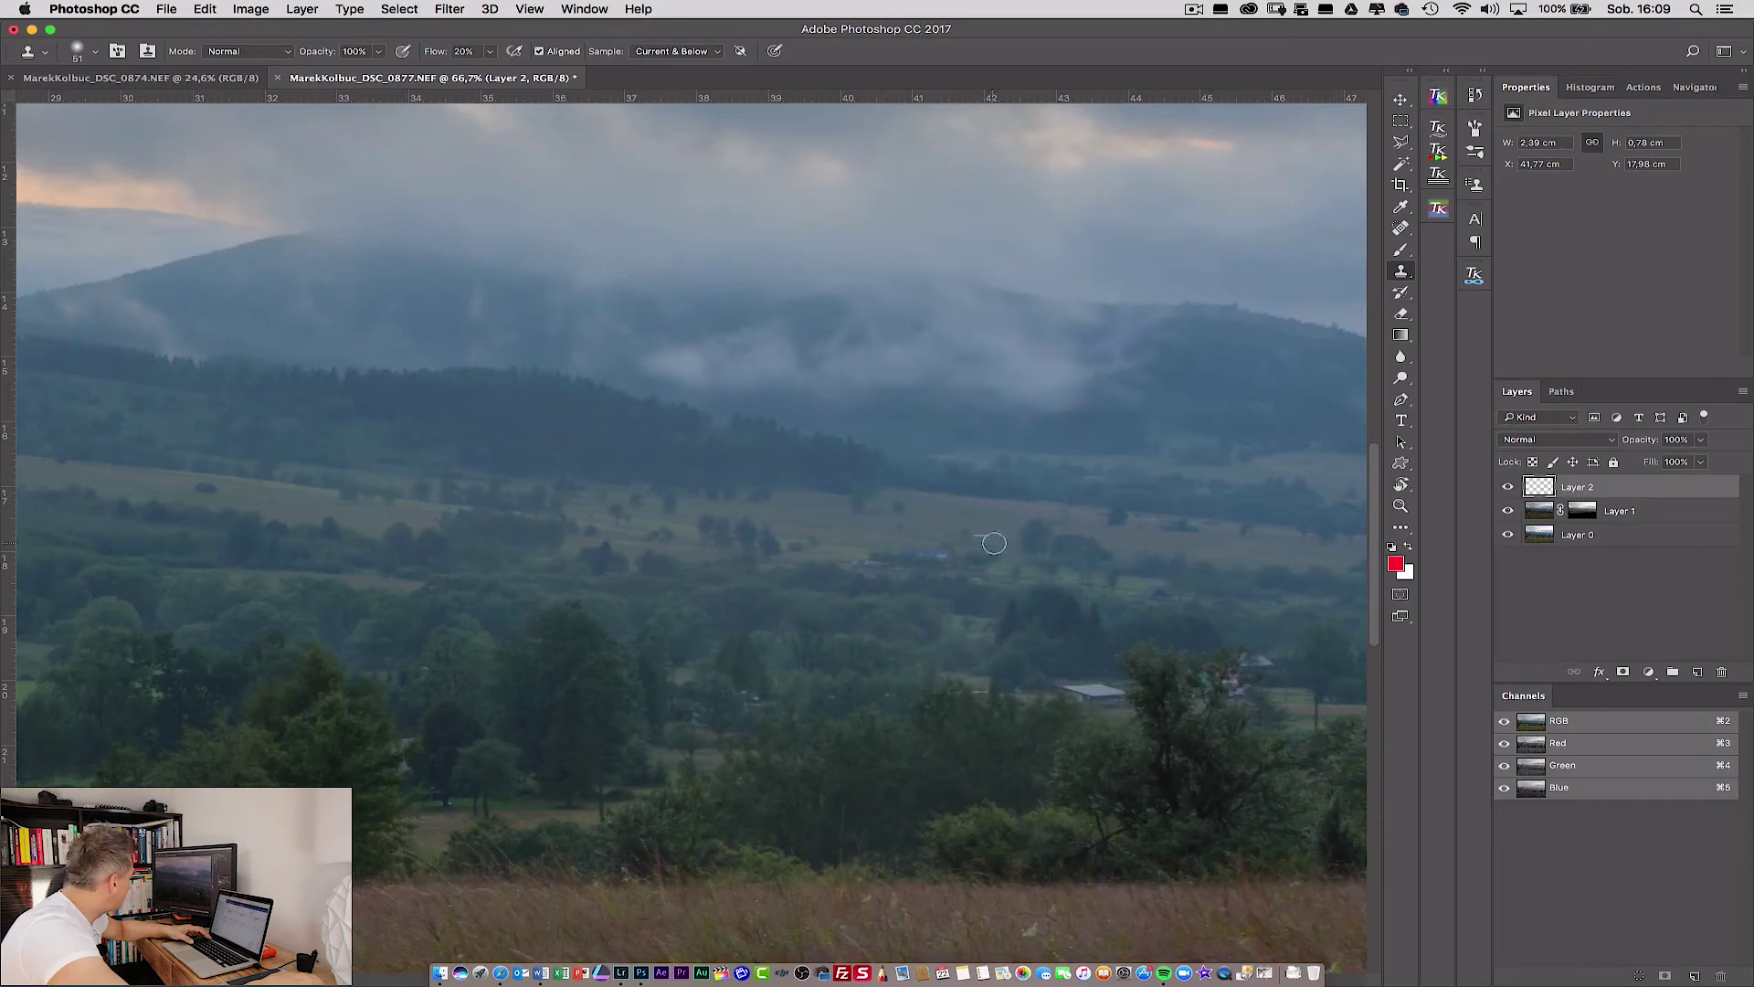
{"action": "left_click", "coordinate": [1000, 533], "text": "alt"}
{"action": "left_click_drag", "start_coordinate": [979, 537], "coordinate": [932, 512]}
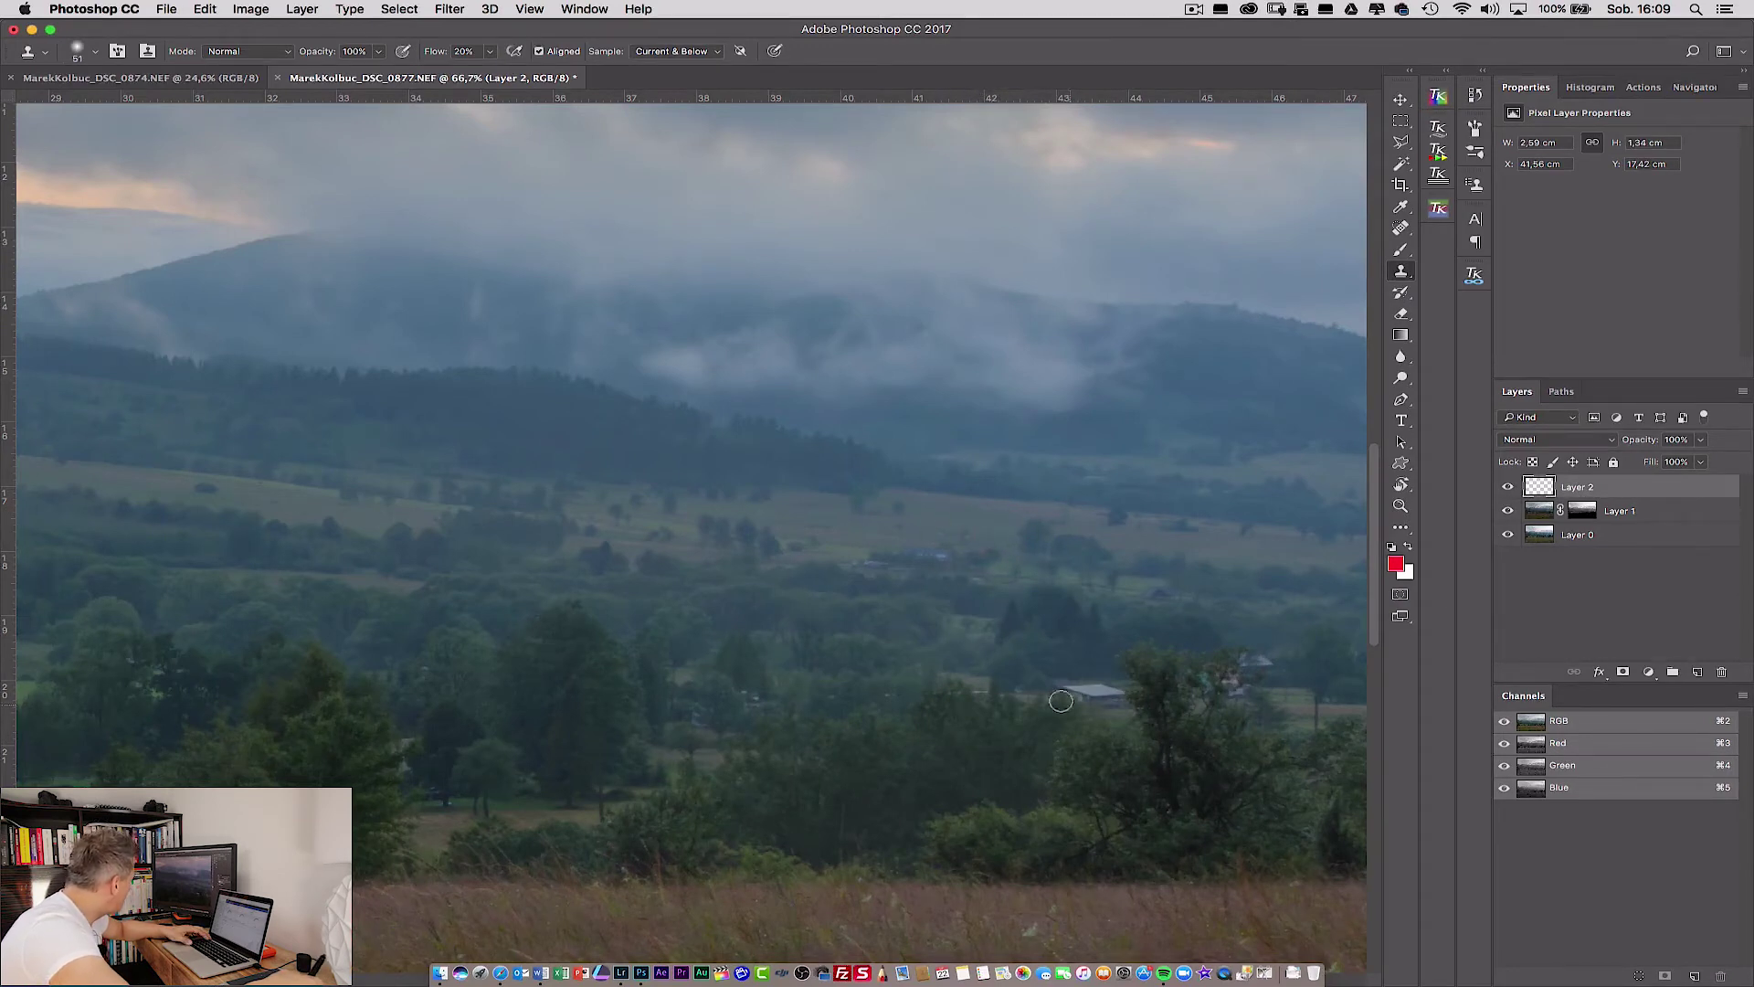
{"action": "left_click_drag", "start_coordinate": [1063, 737], "coordinate": [1069, 734]}
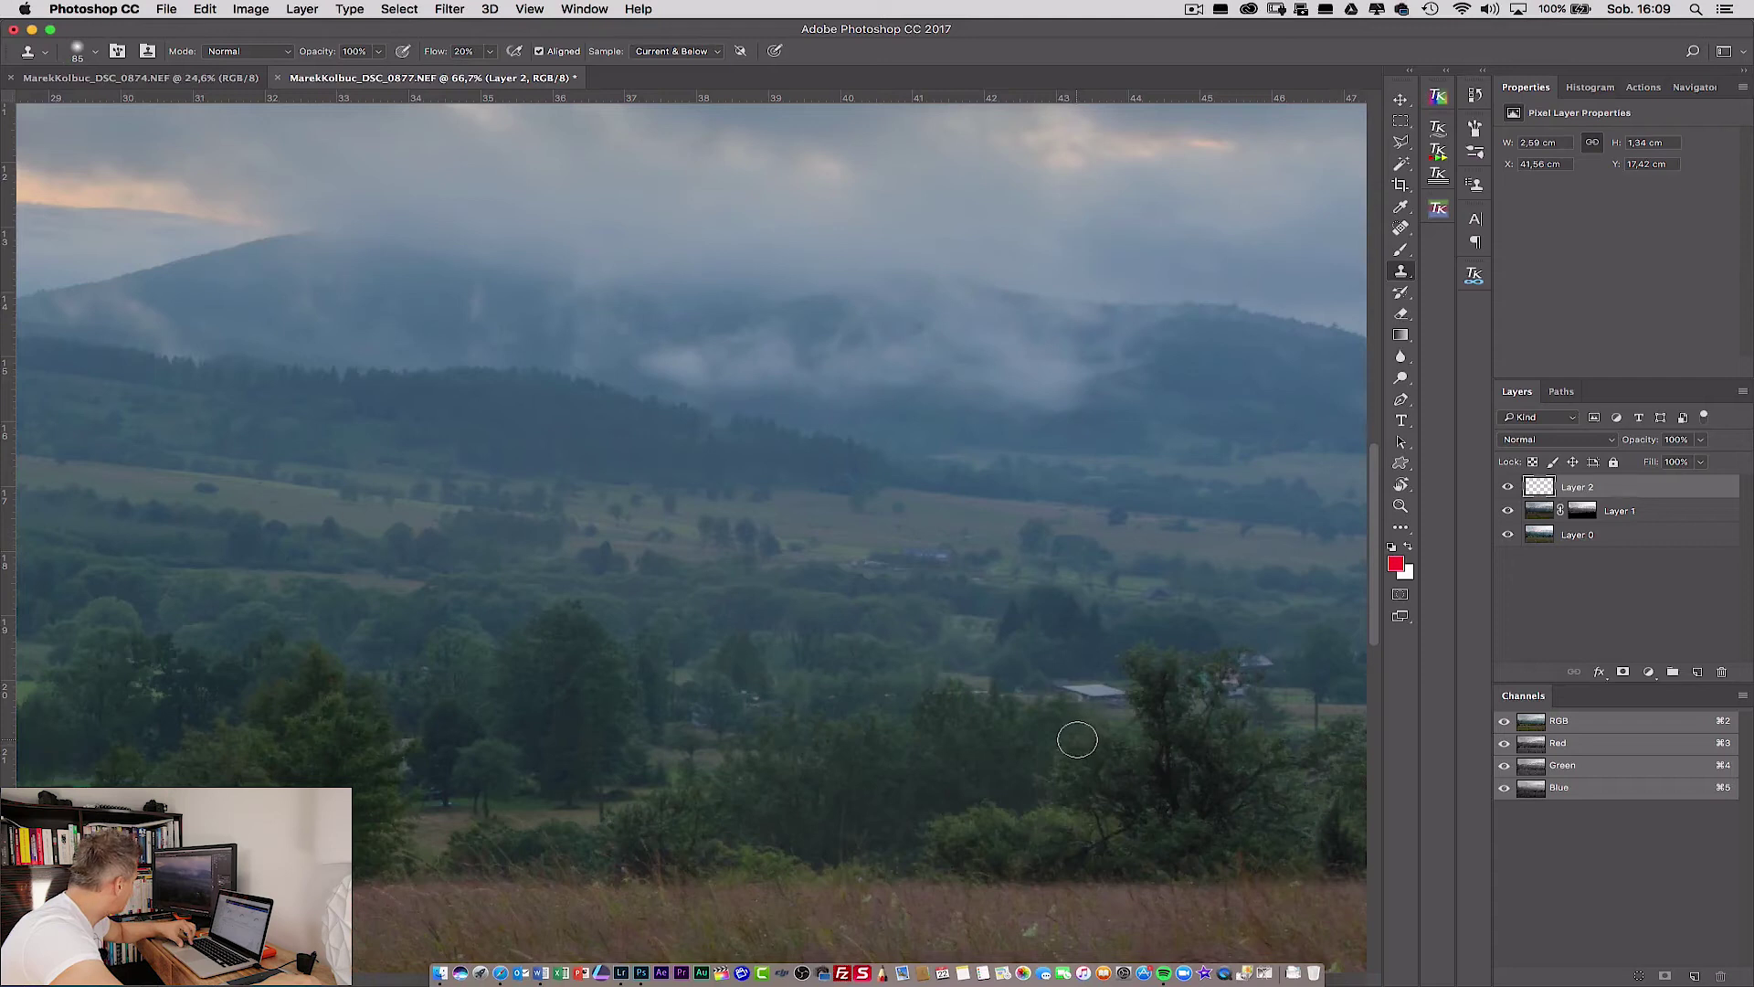
{"action": "mouse_move", "coordinate": [1078, 734]}
{"action": "left_mouse_down"}
{"action": "mouse_move", "coordinate": [1104, 705]}
{"action": "mouse_move", "coordinate": [1078, 725]}
{"action": "mouse_move", "coordinate": [1098, 699]}
{"action": "mouse_move", "coordinate": [1069, 709]}
{"action": "left_mouse_up"}
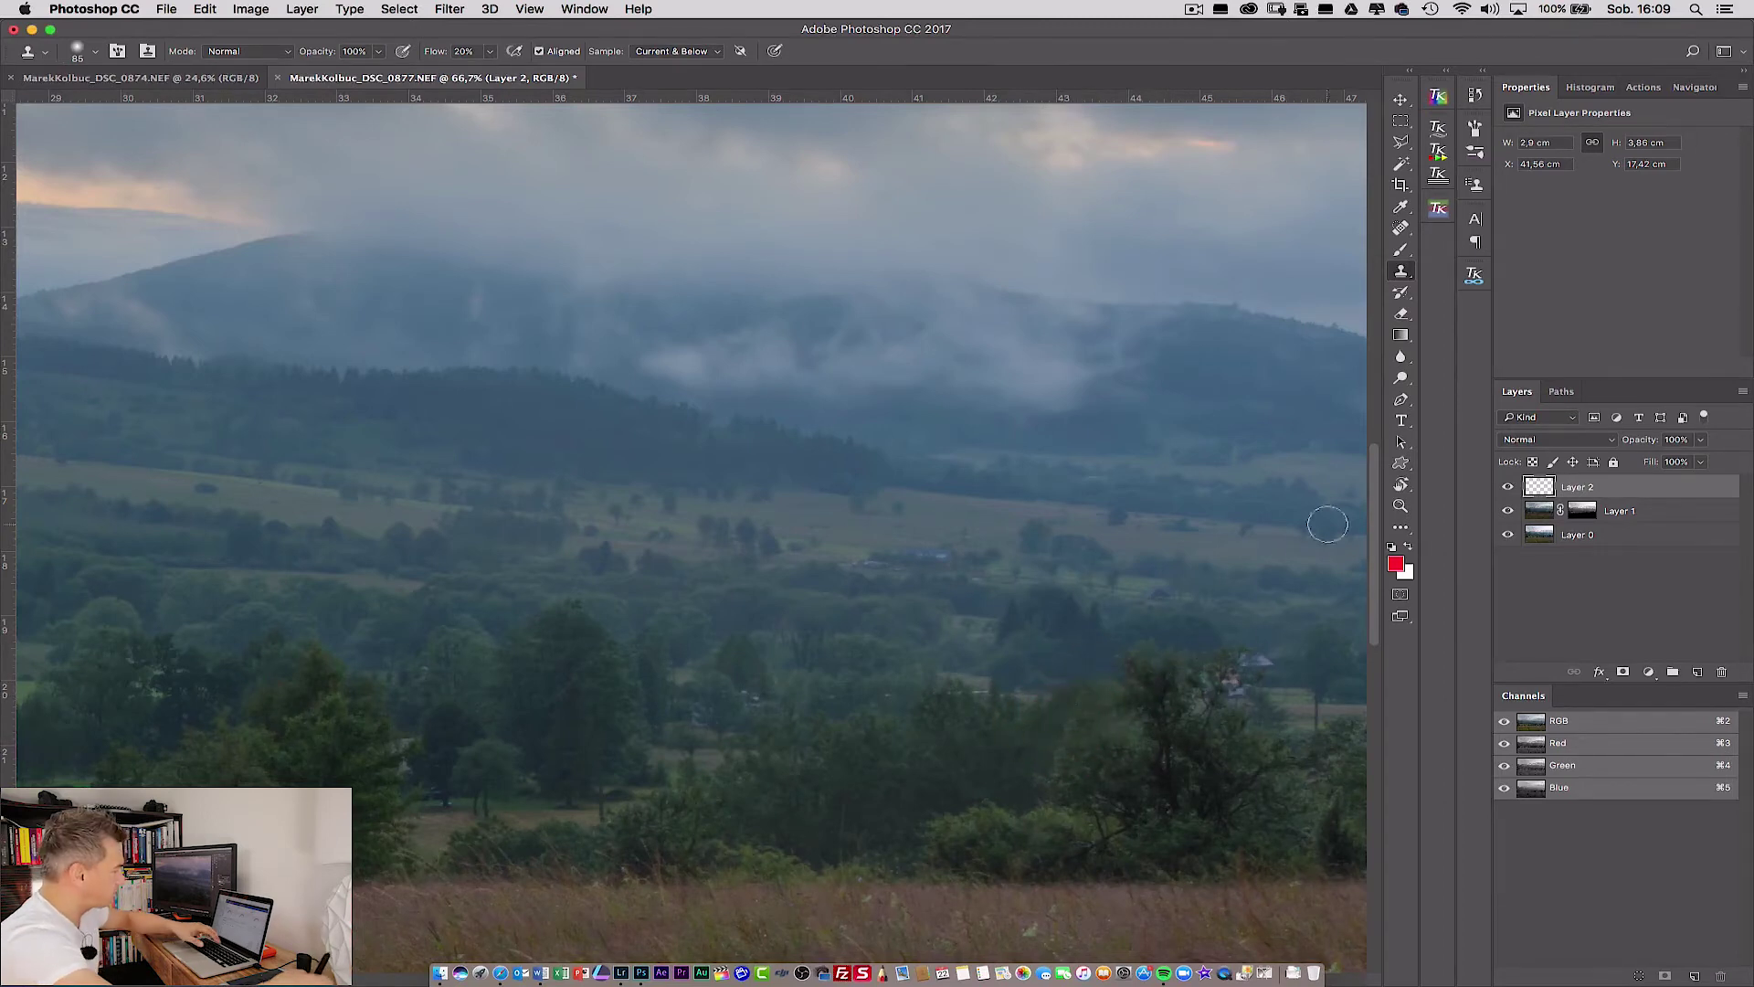
{"action": "key", "text": "super+0"}
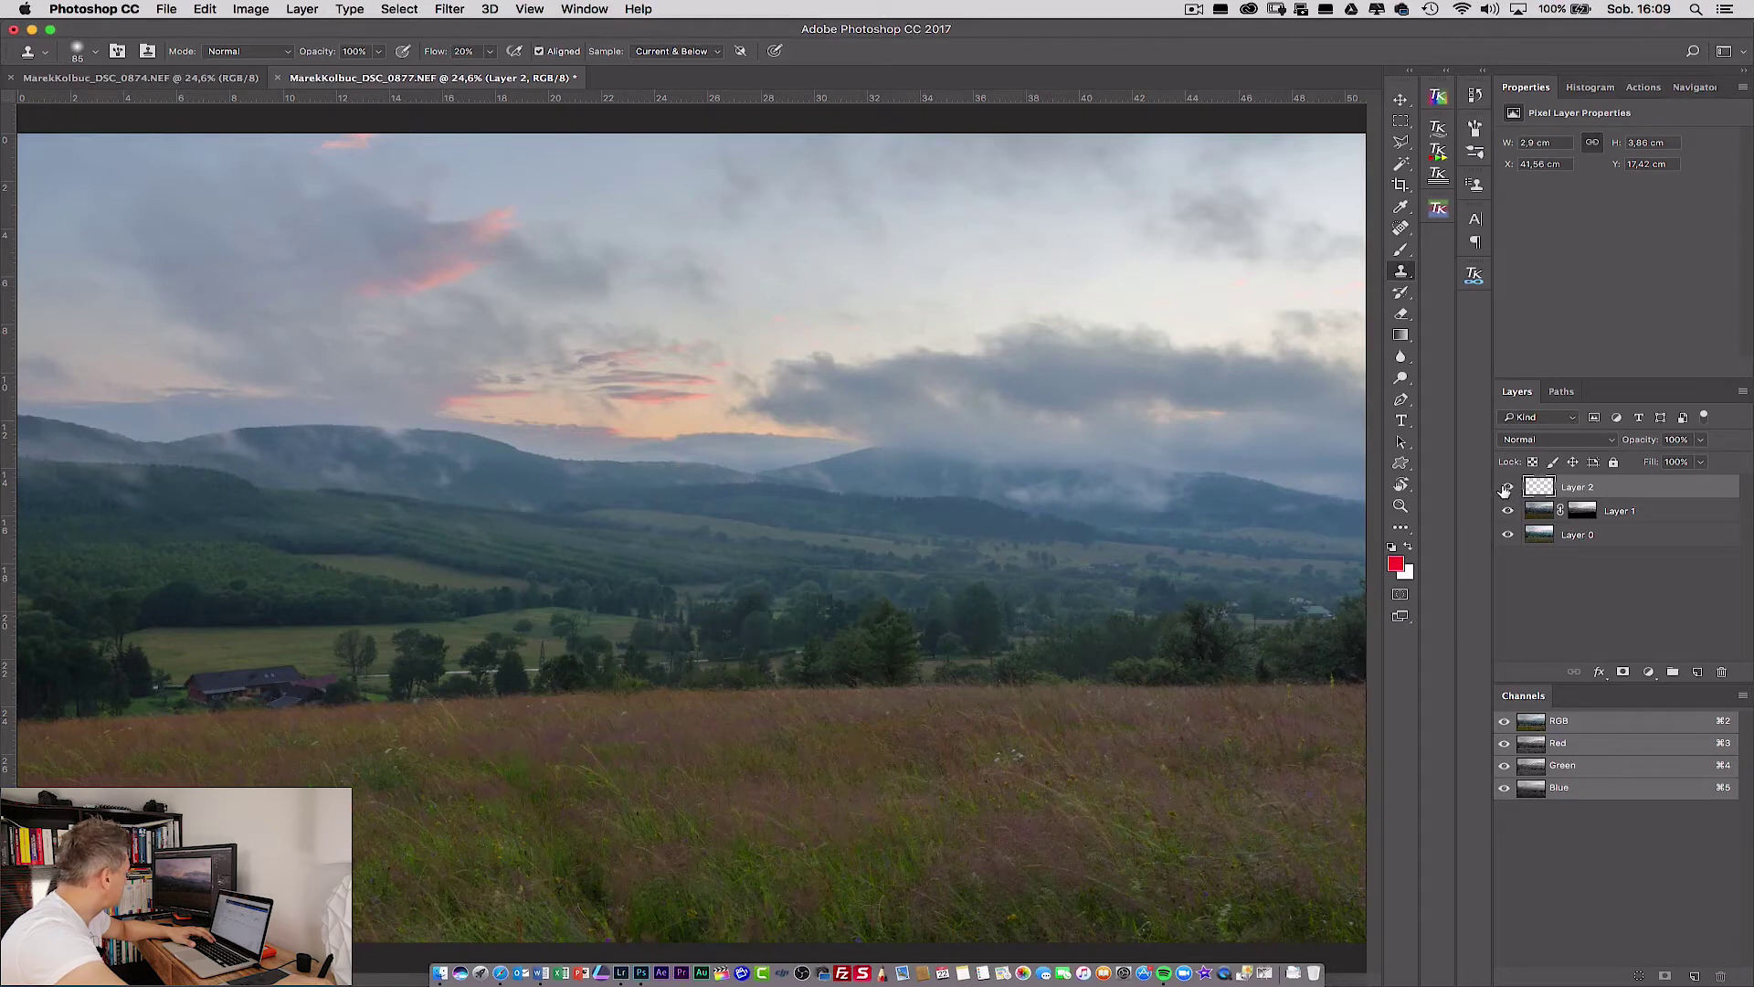
Toggle Layer 2 off and on to compare the photo before and after retouching.
{"action": "left_click", "coordinate": [1509, 488]}
{"action": "left_click", "coordinate": [1508, 488]}
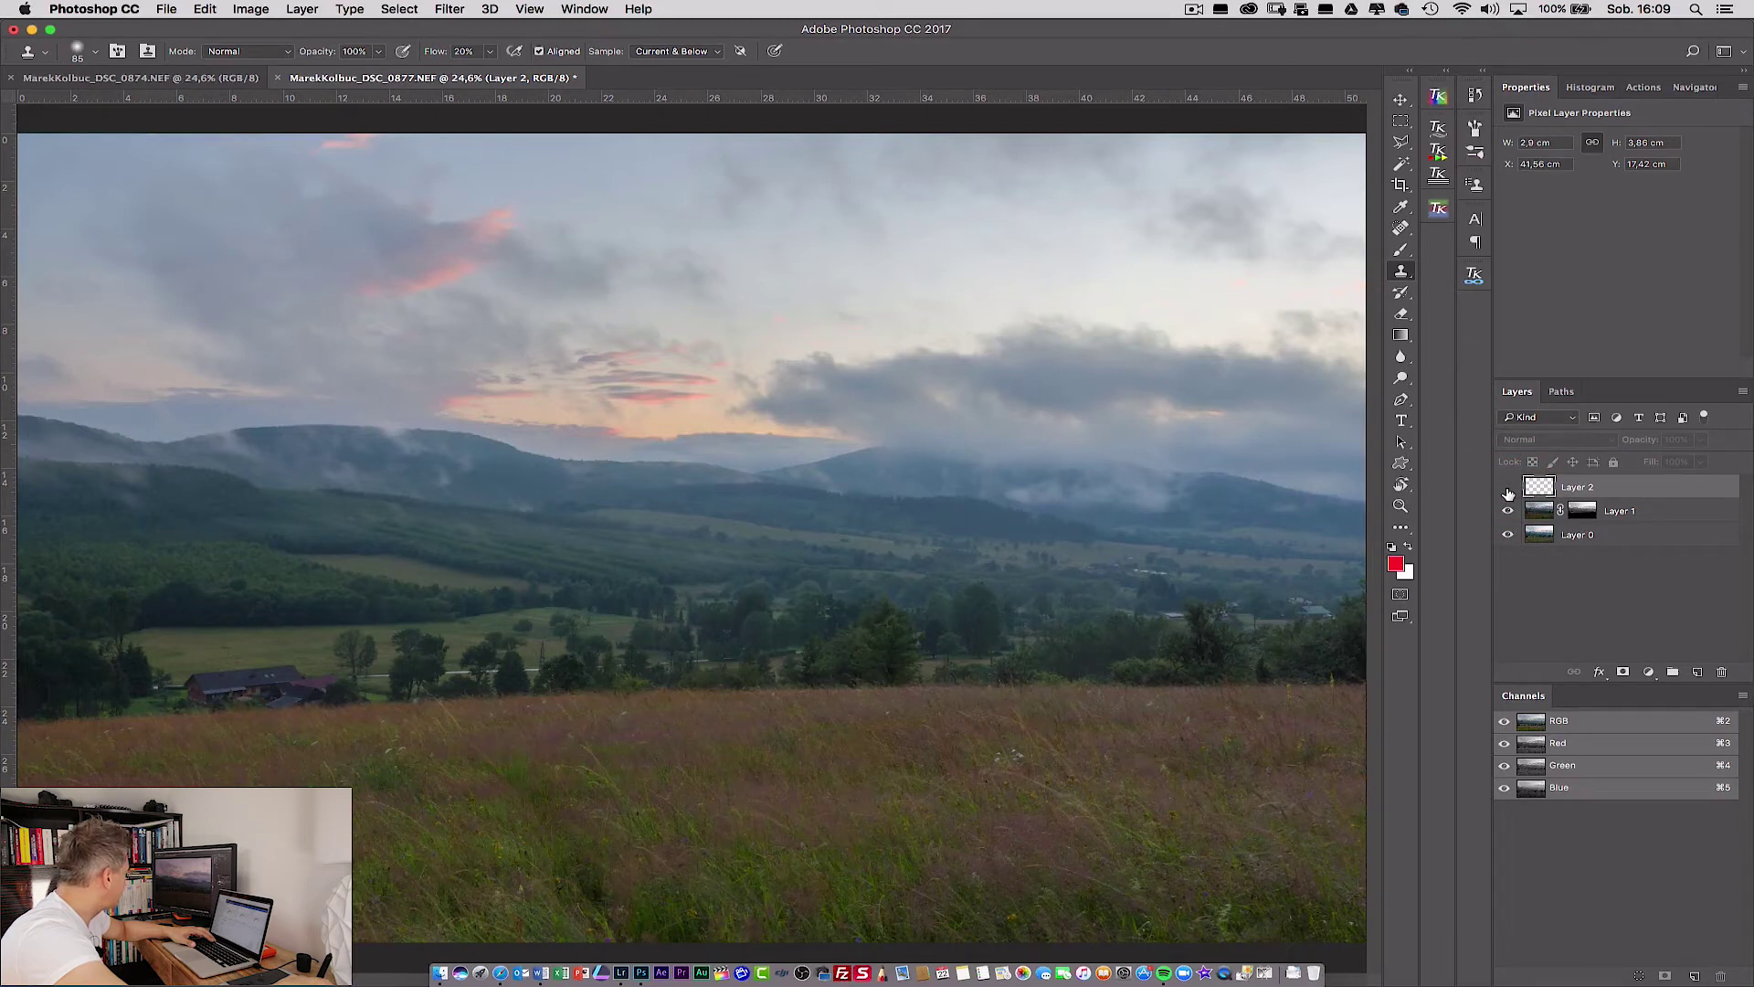
{"action": "left_click", "coordinate": [1508, 491]}
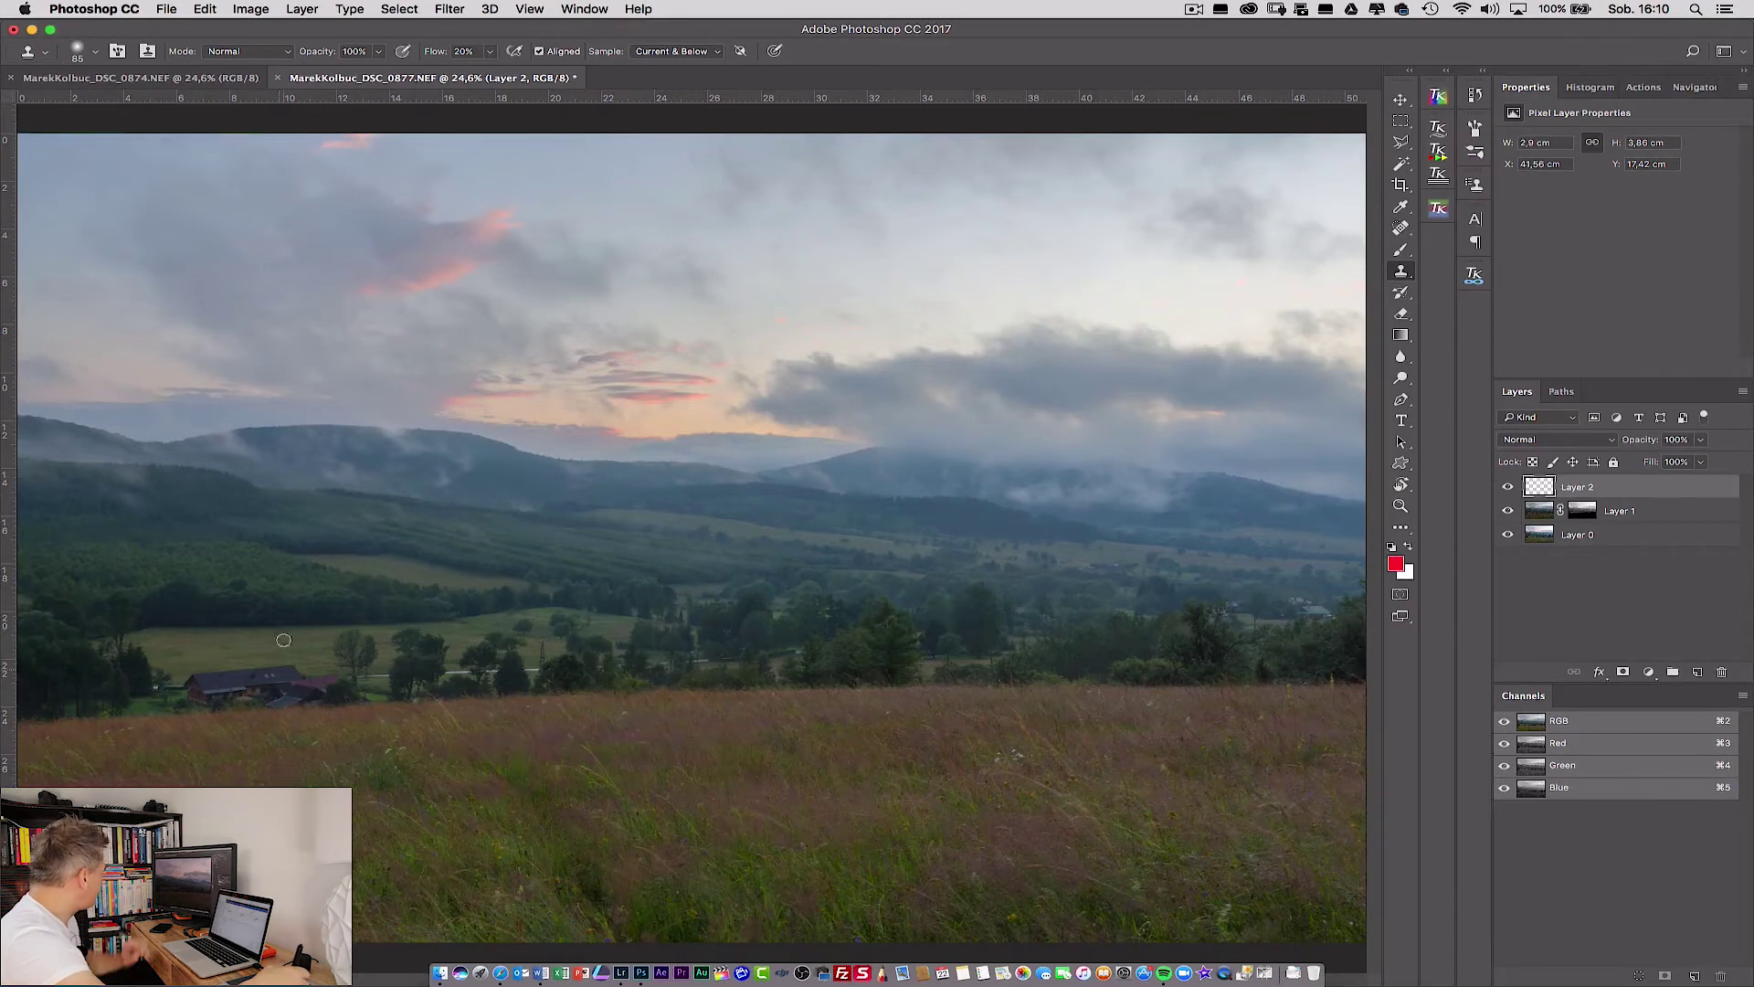
Clone over a spot by the left farmhouse, then select all three layers.
{"action": "left_click", "coordinate": [135, 688], "text": "alt"}
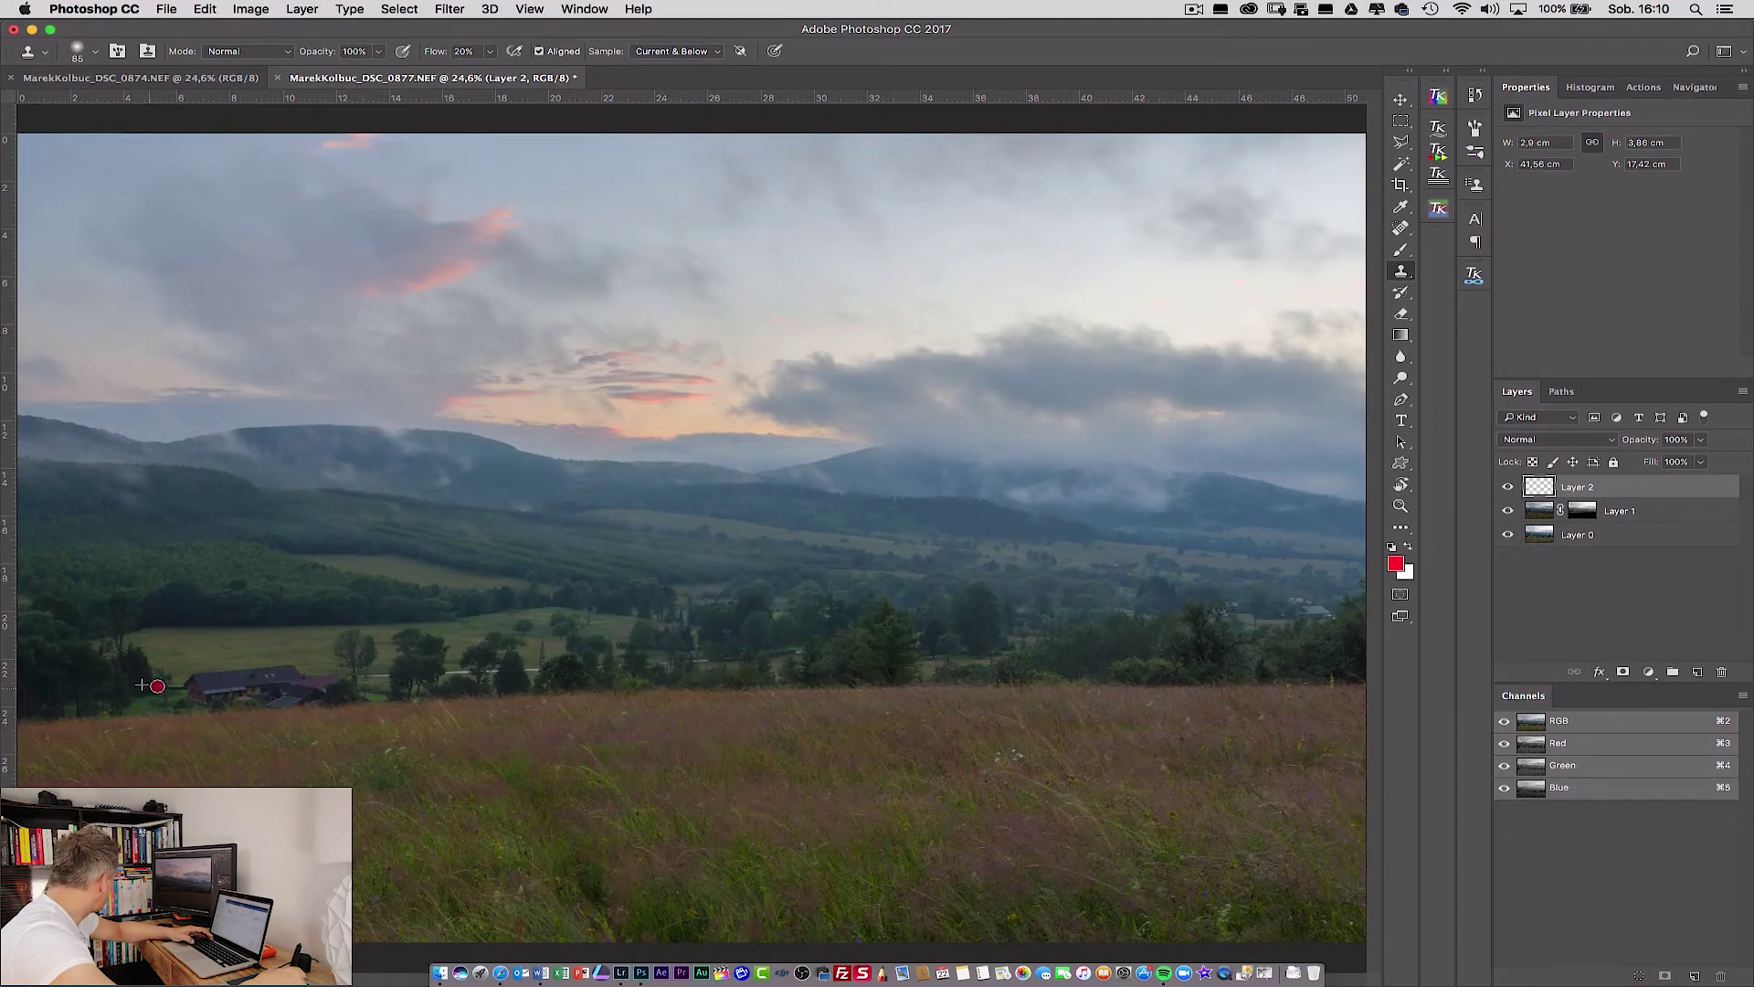
{"action": "left_click", "coordinate": [142, 683]}
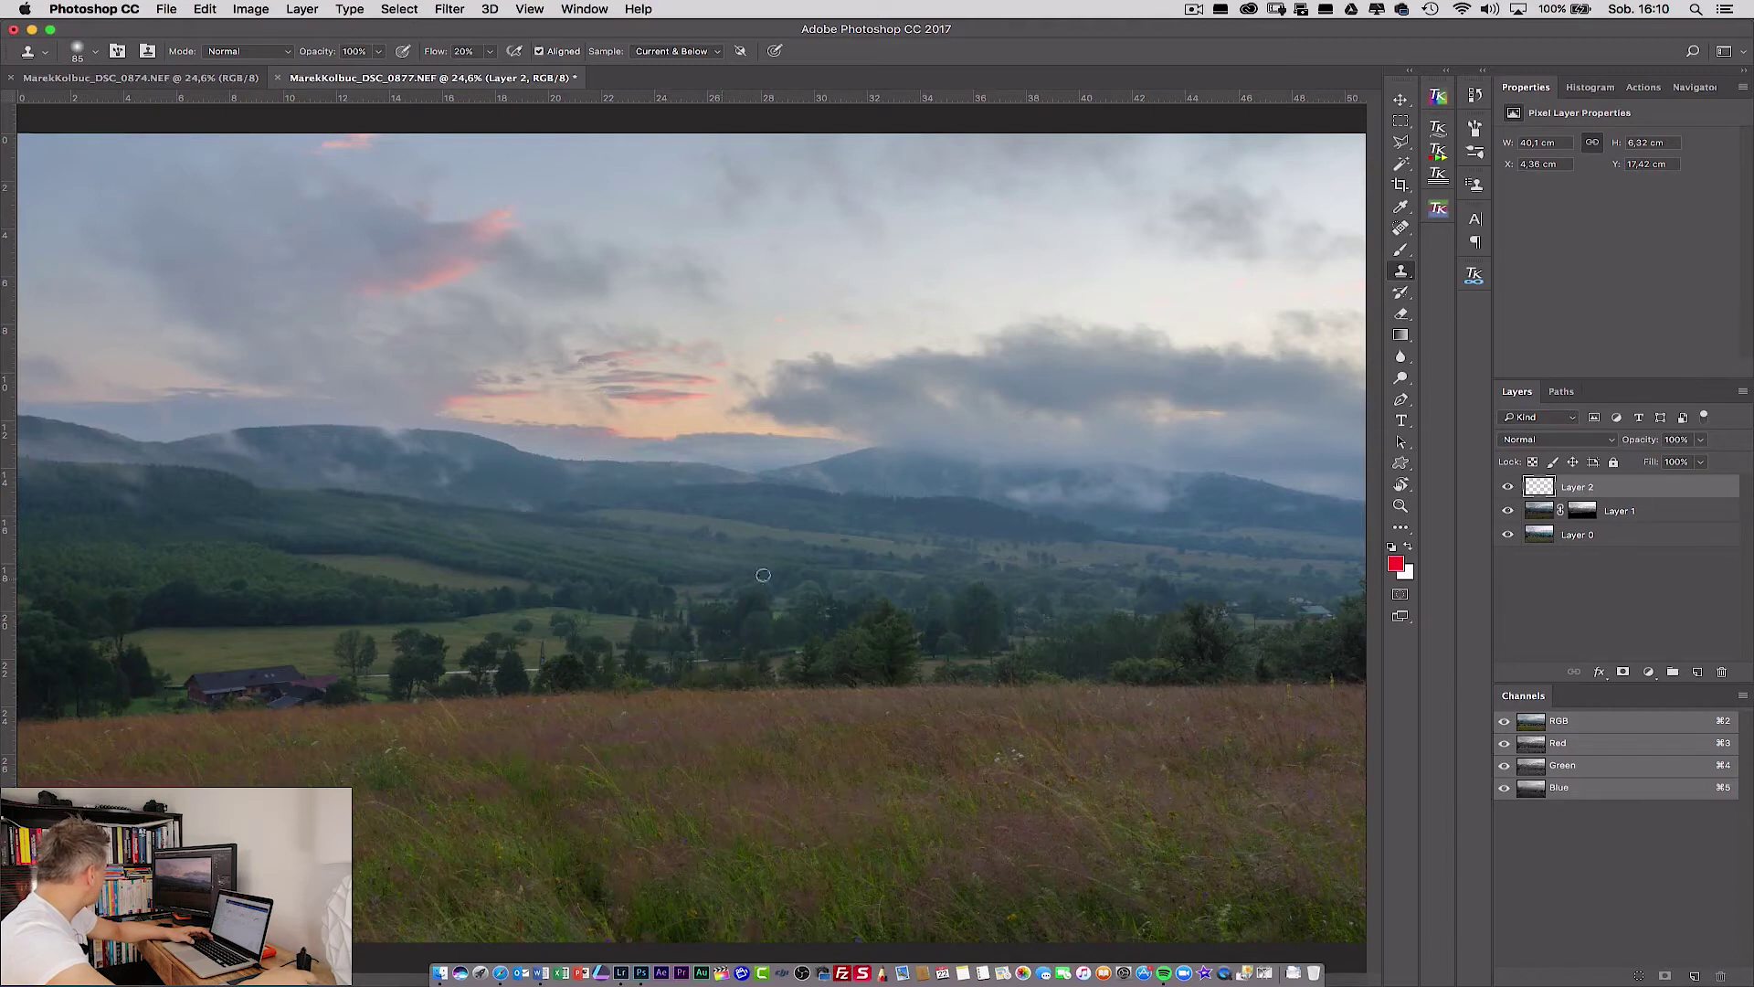
{"action": "left_click", "coordinate": [1663, 541], "text": "shift"}
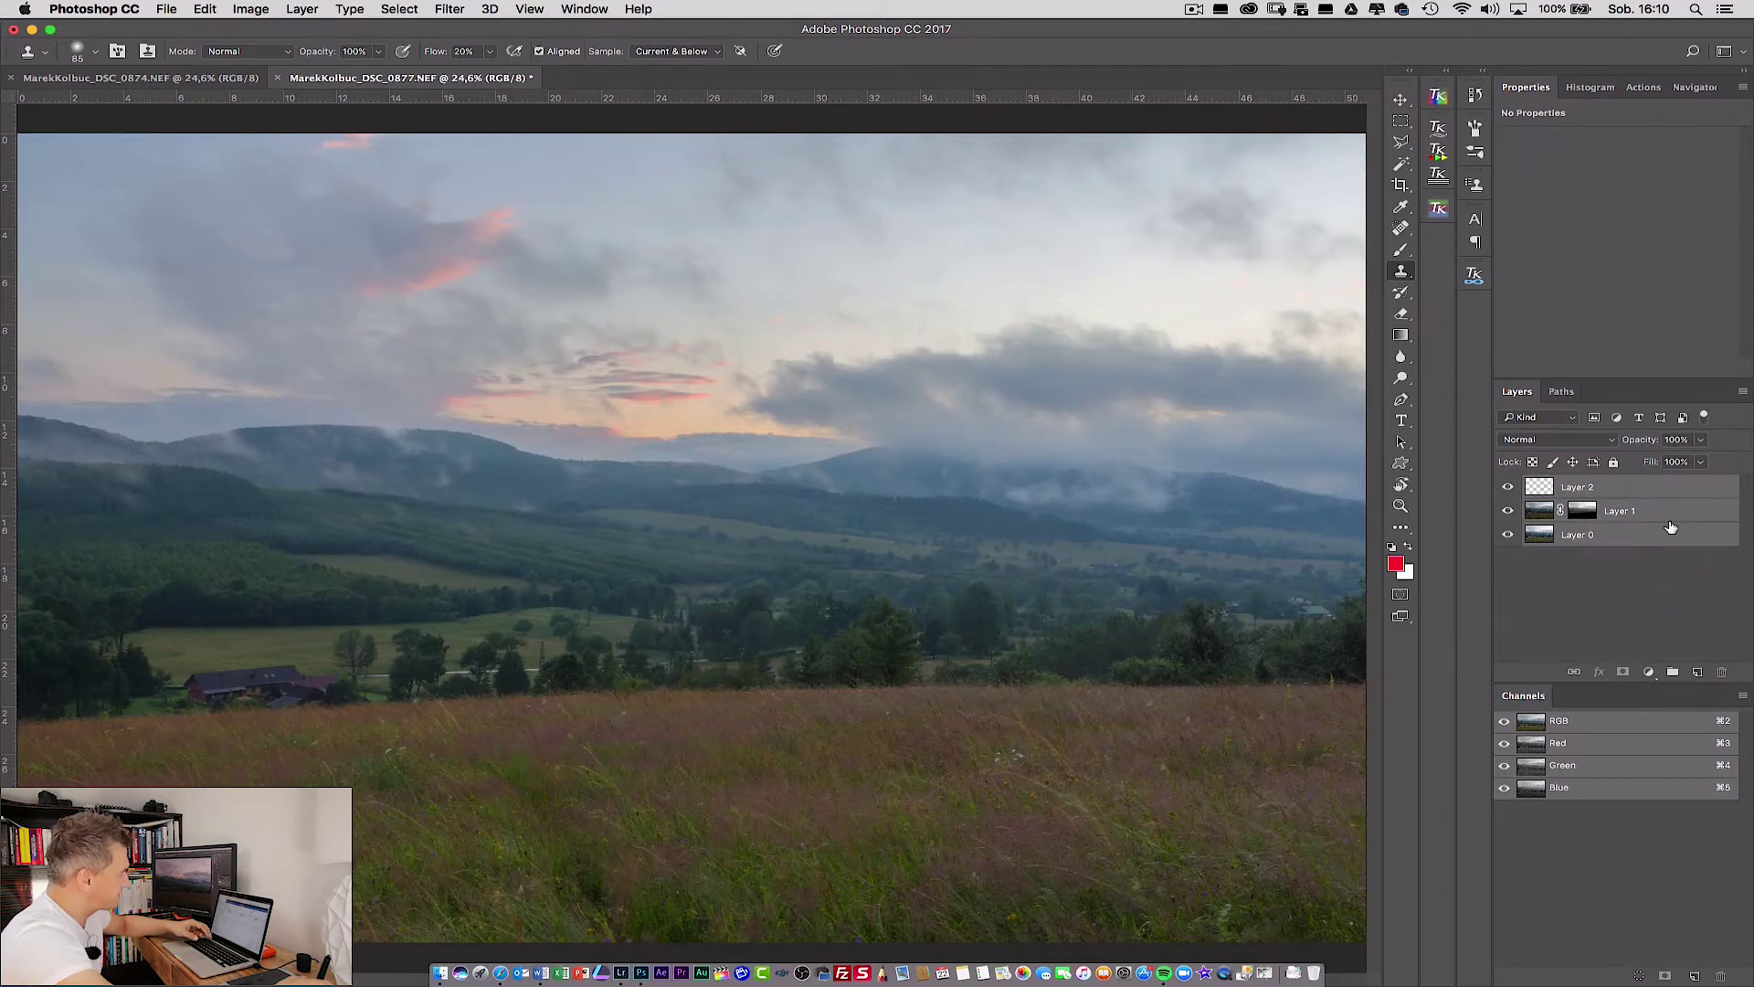
Group the three layers into Group 1 and stamp a merged Layer 3 above it.
{"action": "key", "text": "super+g"}
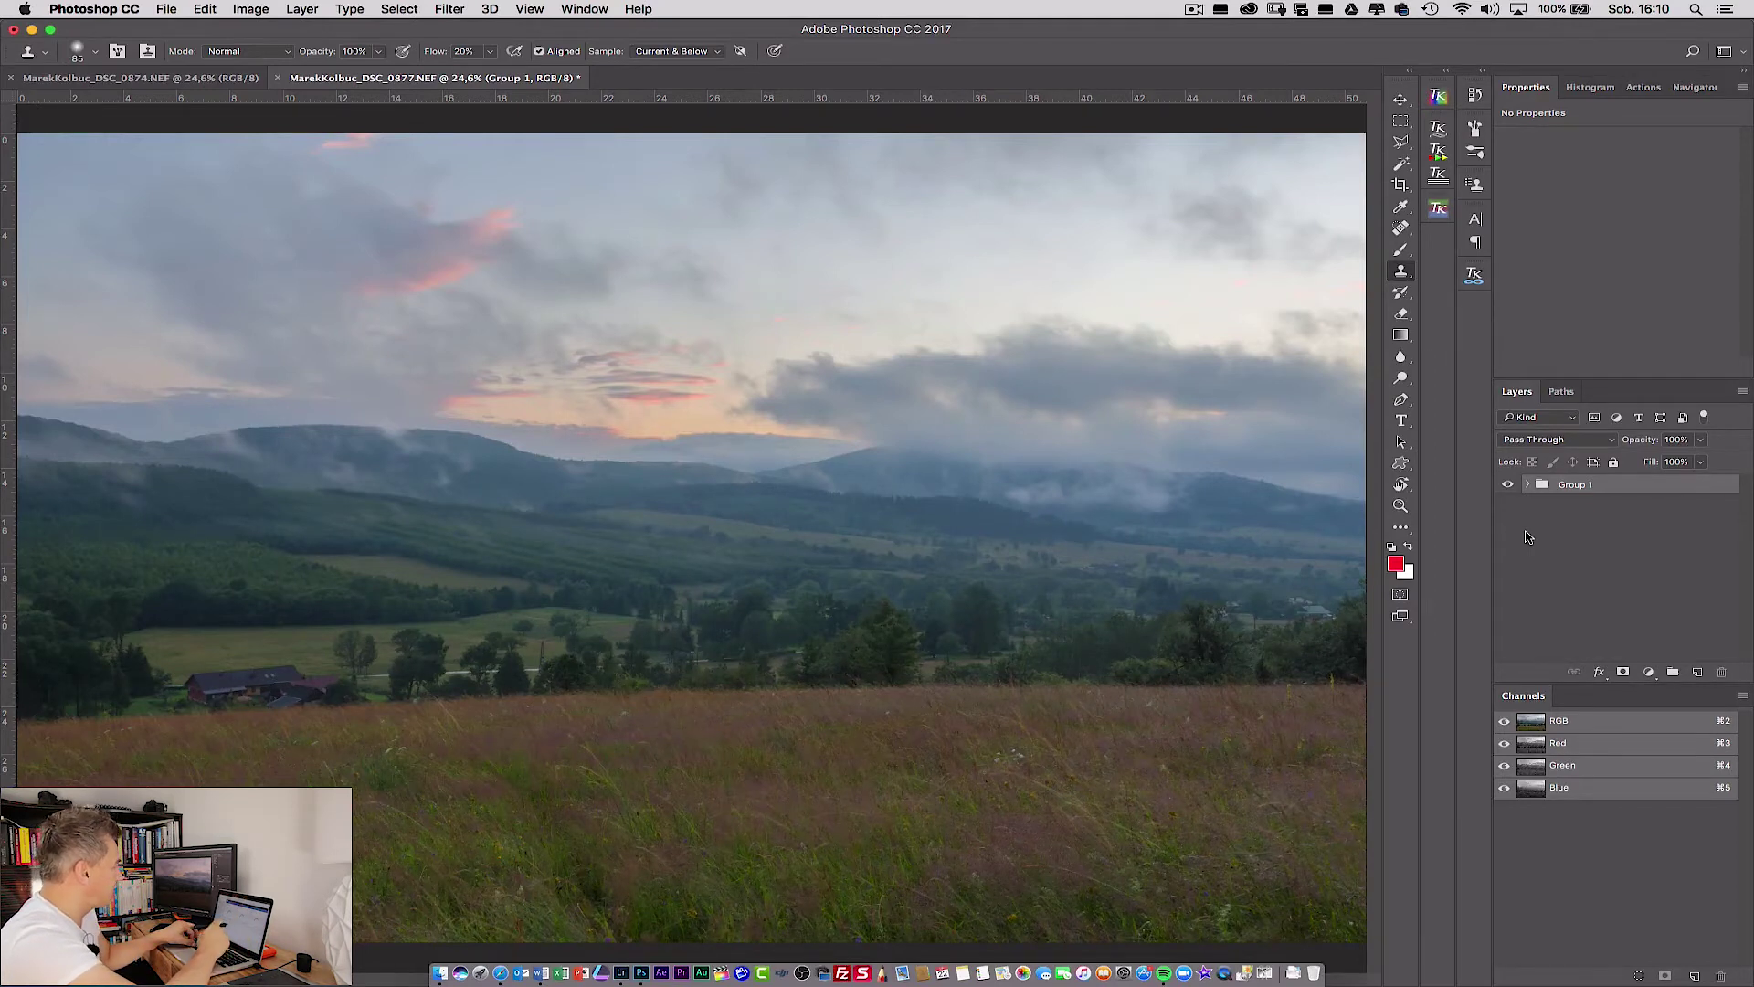
{"action": "key", "text": "ctrl+alt+shift+e"}
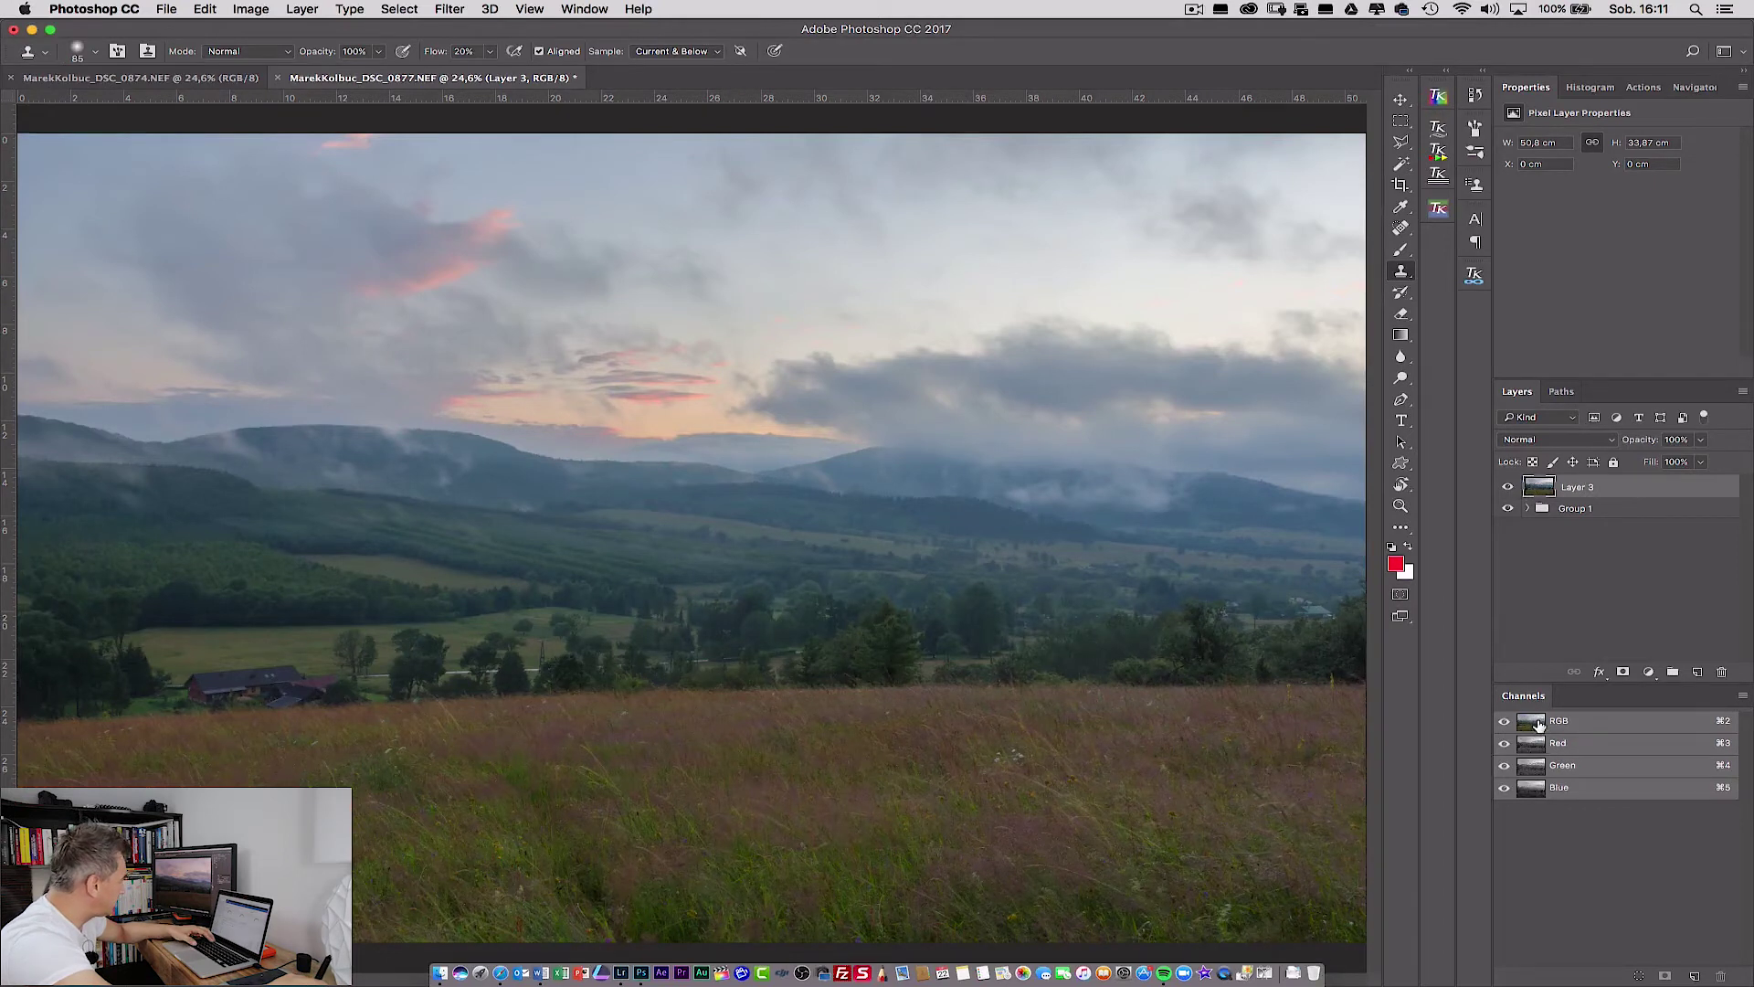
Load the RGB brightness selection, add a sky-masked Curves 1 layer, and adjust its midpoint.
{"action": "left_click", "coordinate": [1532, 725], "text": "super"}
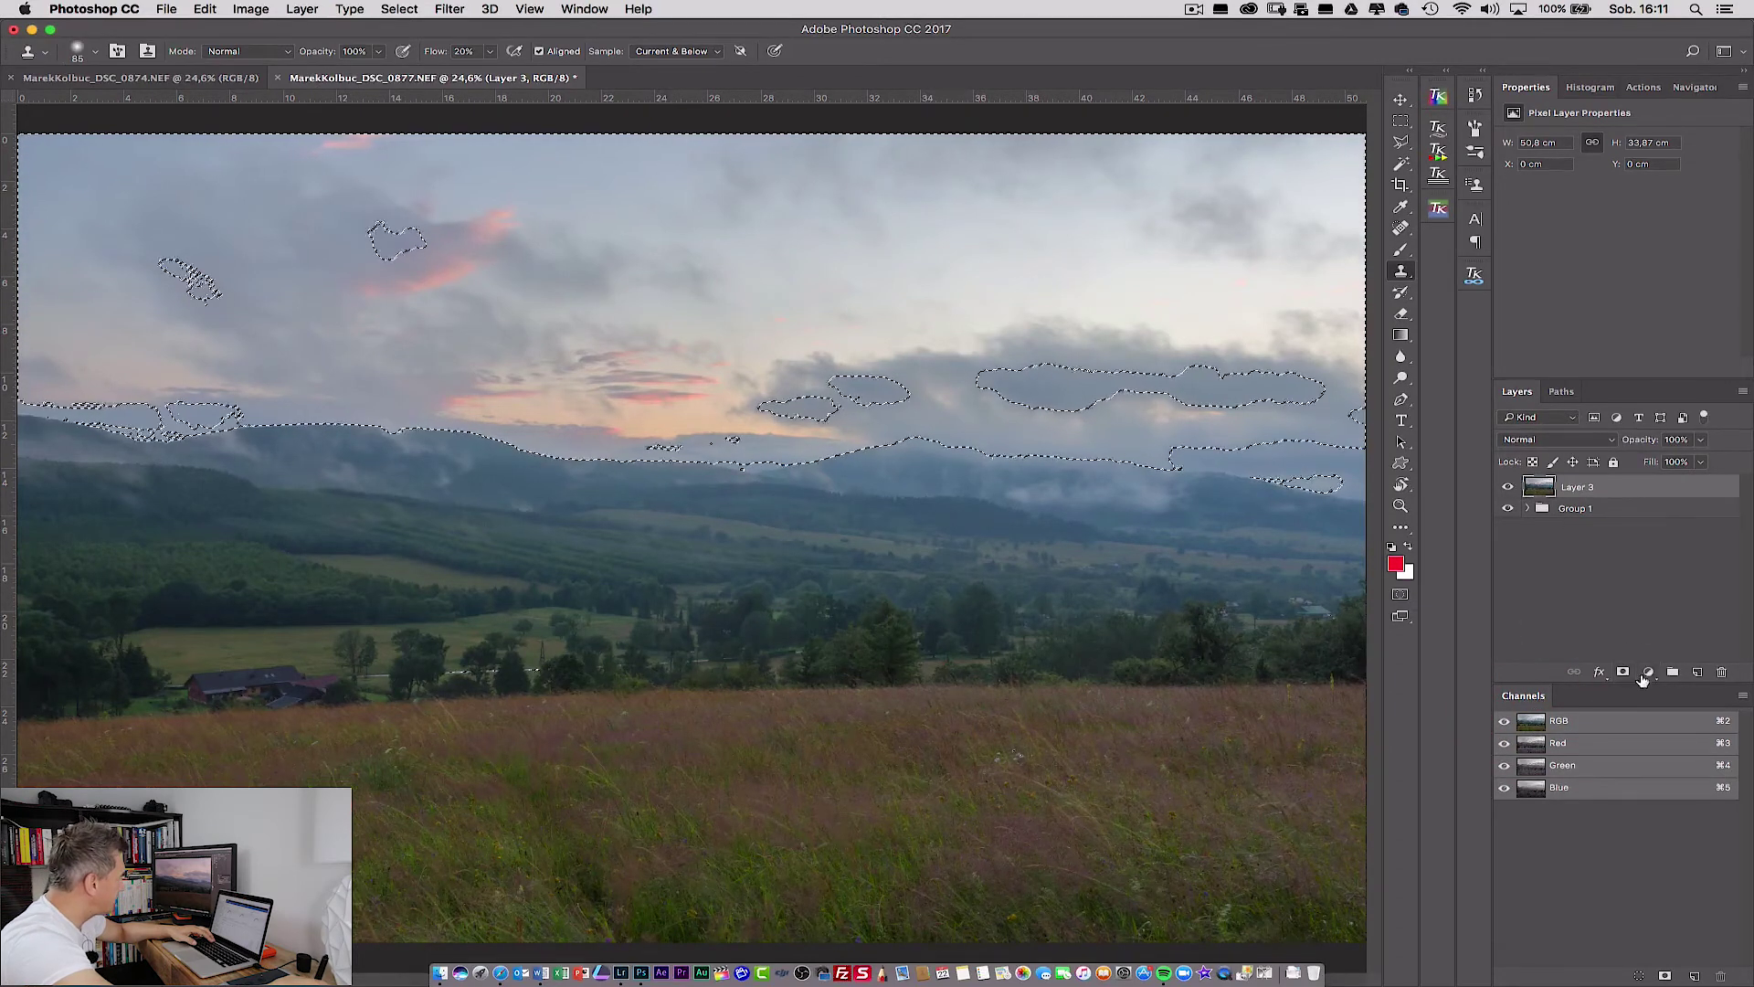
{"action": "left_click", "coordinate": [1644, 675]}
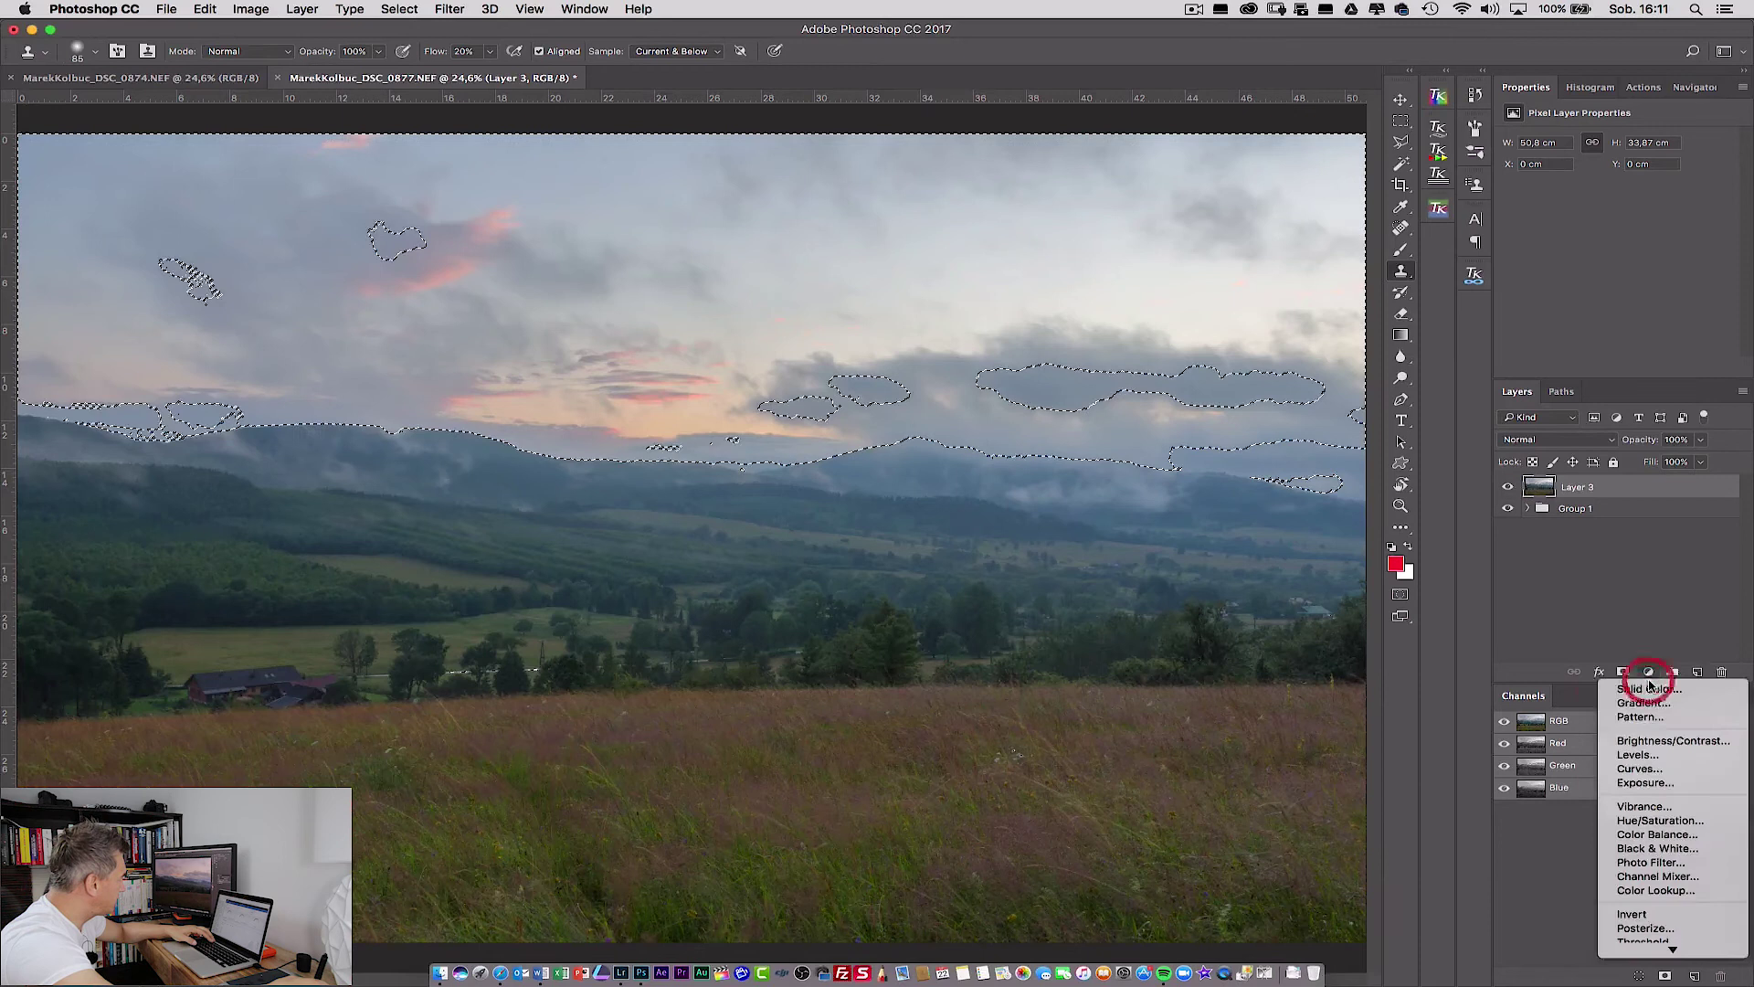
{"action": "left_click", "coordinate": [1636, 769]}
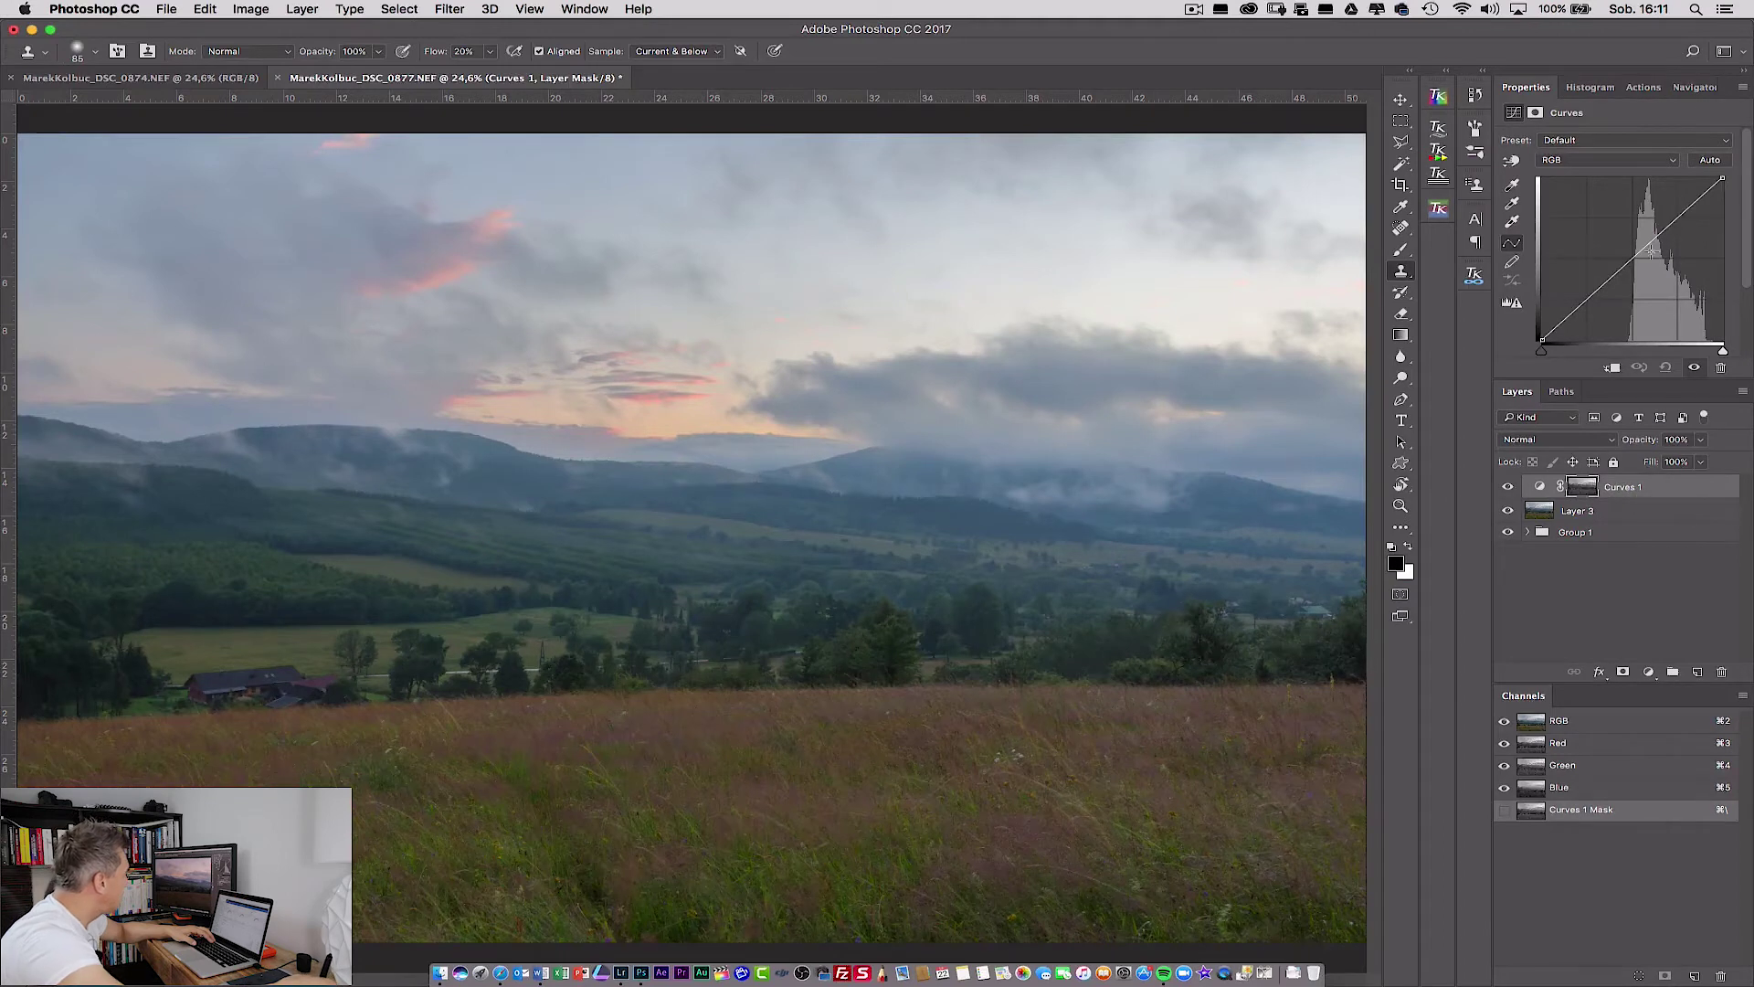
{"action": "left_click_drag", "start_coordinate": [1654, 238], "coordinate": [1669, 248]}
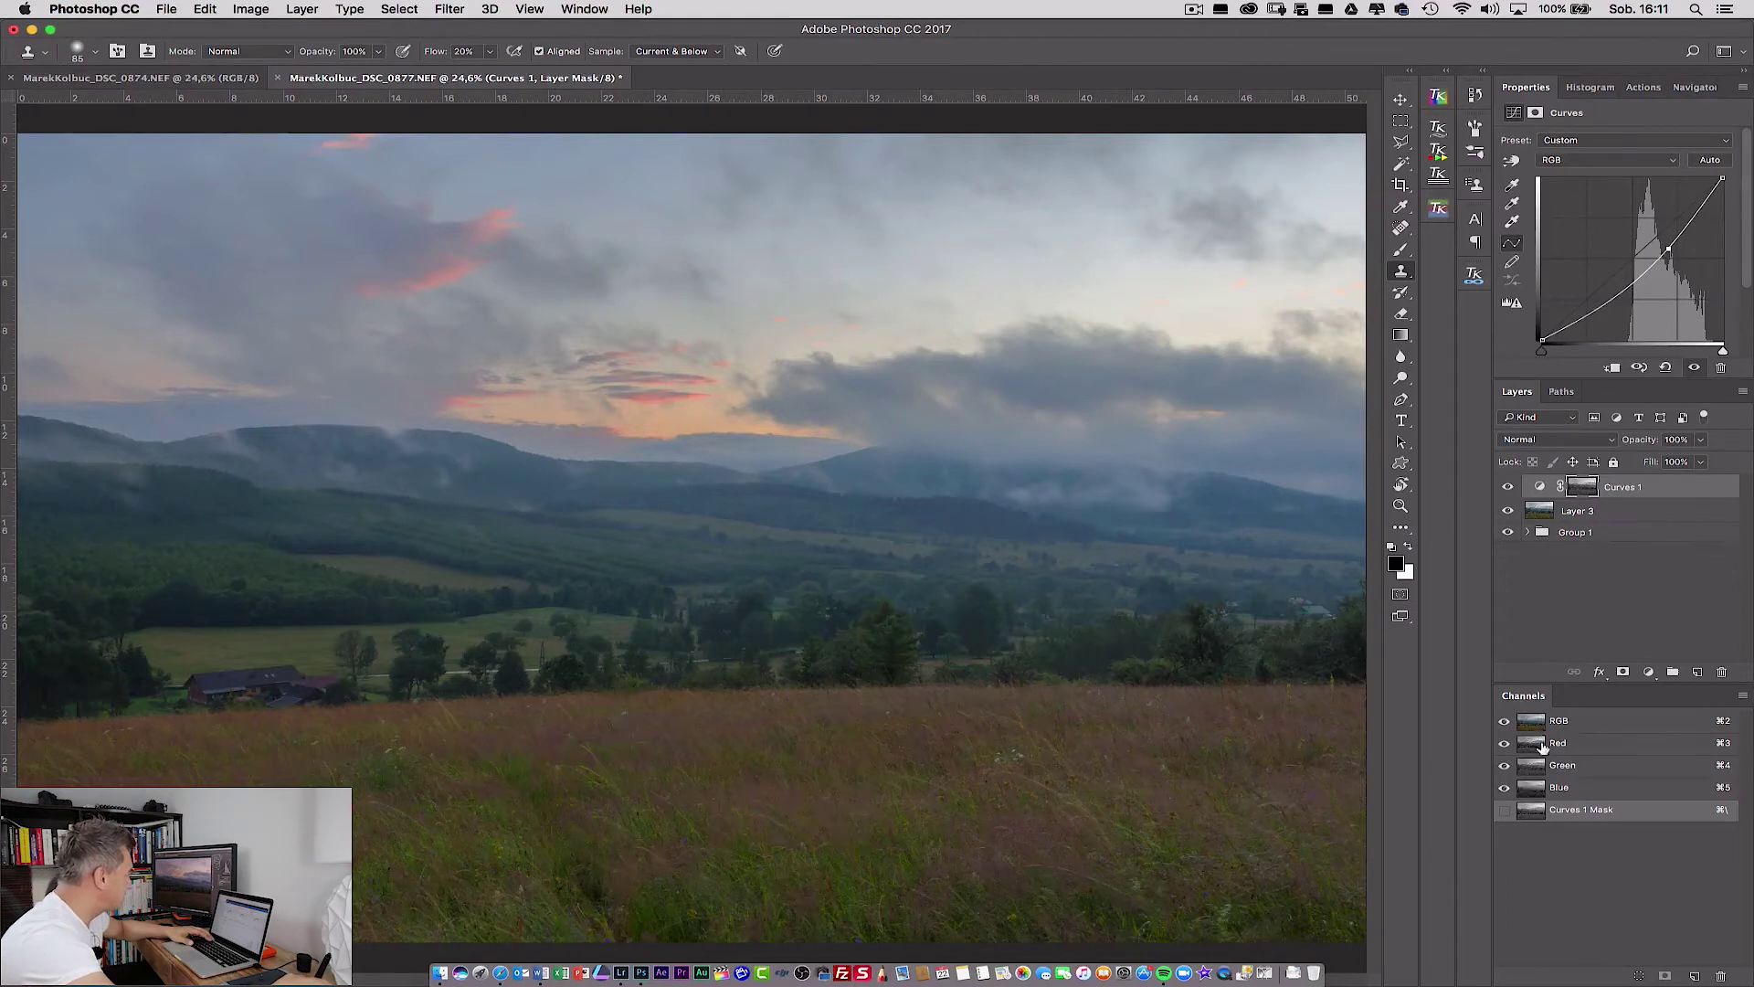
Compare the Red, Green and Blue channels individually against the RGB composite.
{"action": "left_click", "coordinate": [1534, 751]}
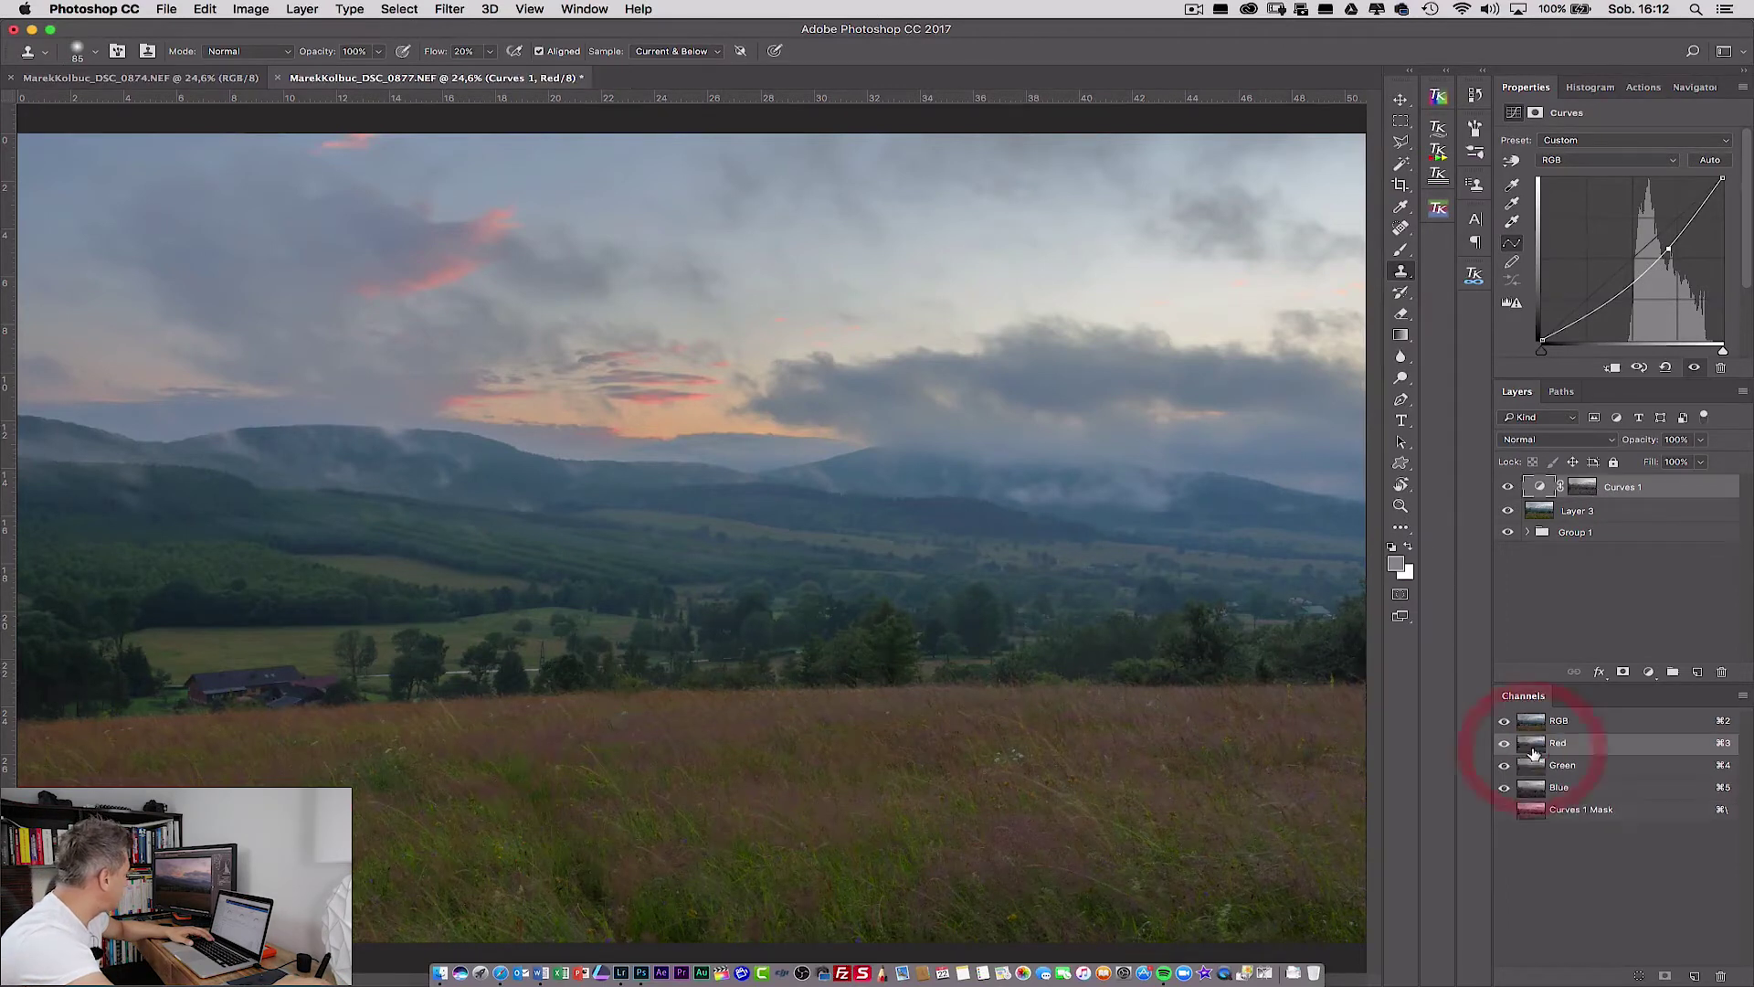
{"action": "left_click", "coordinate": [1504, 723]}
{"action": "left_click", "coordinate": [1619, 748]}
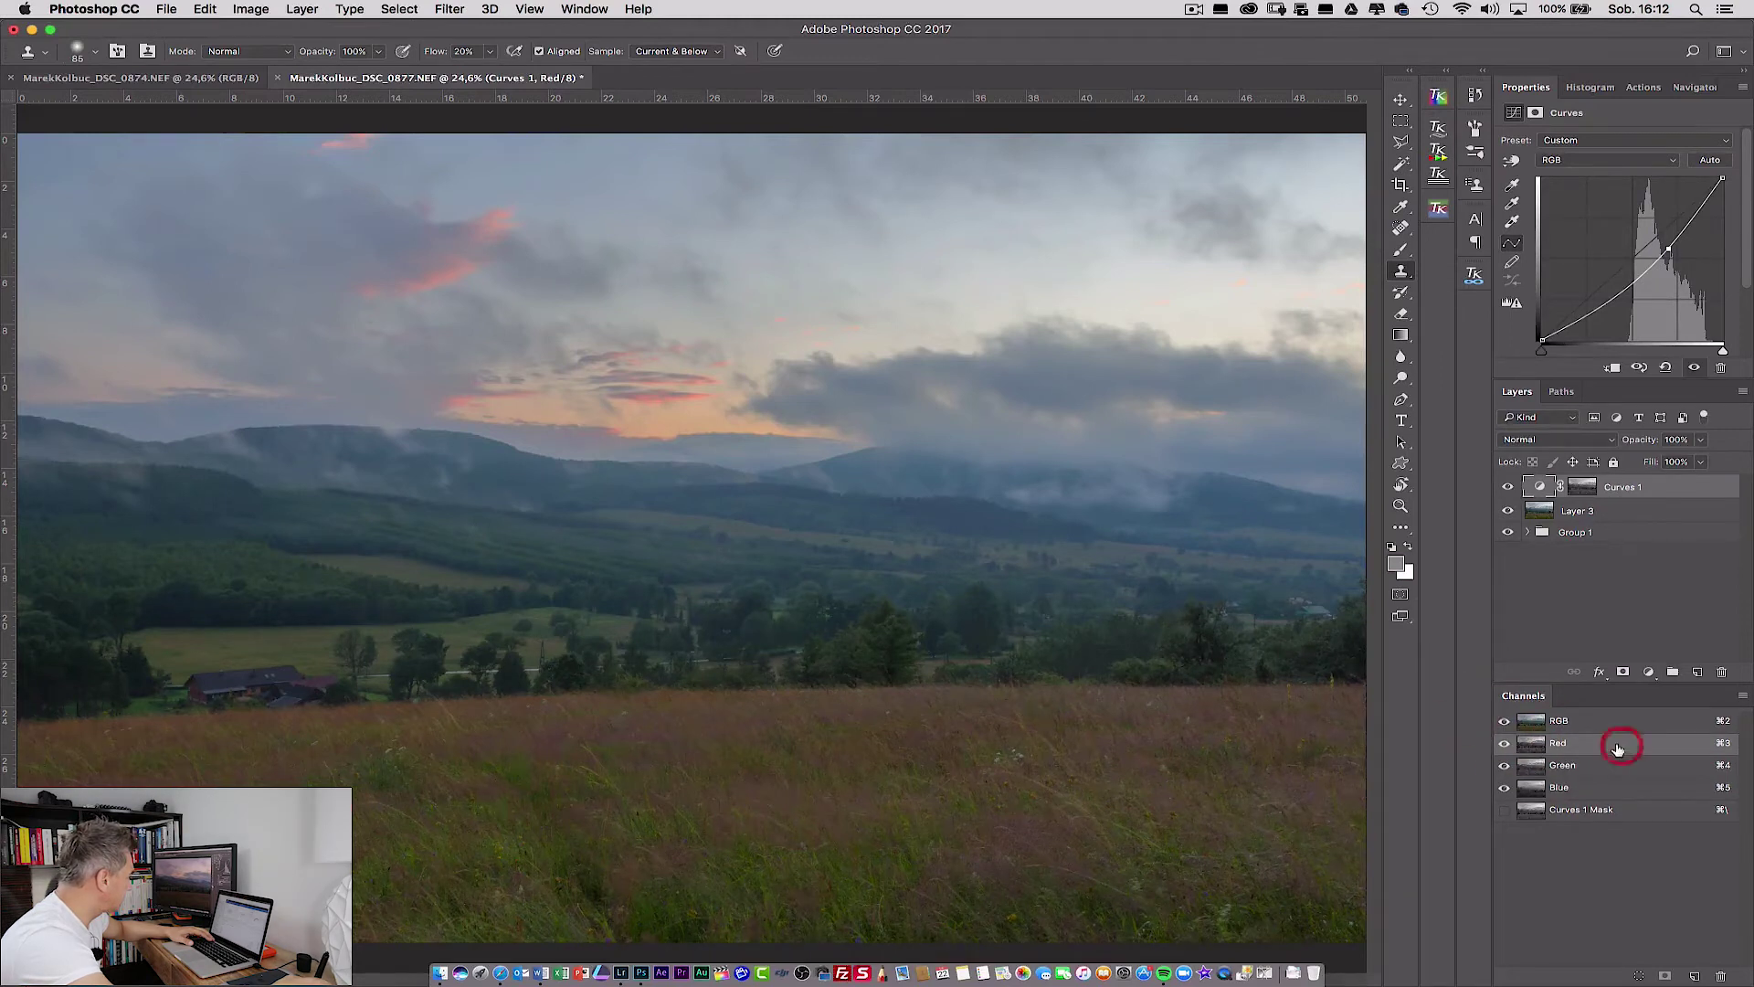
{"action": "left_click", "coordinate": [1608, 721]}
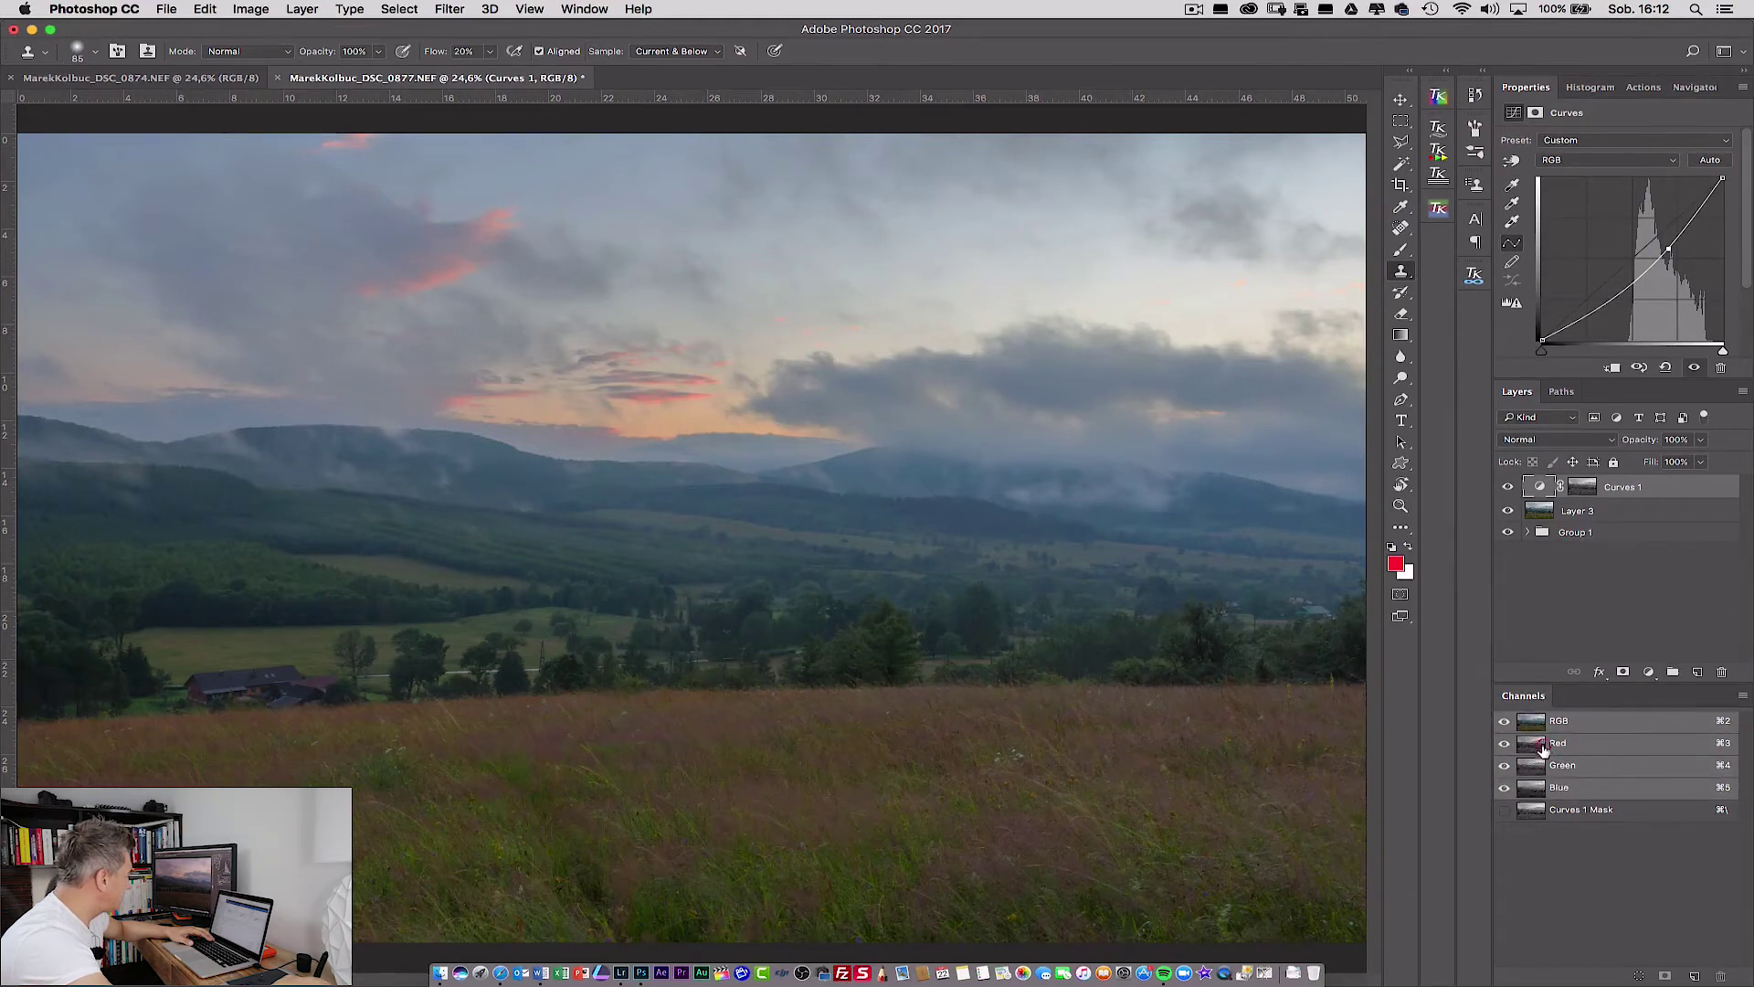
{"action": "left_click", "coordinate": [1544, 749]}
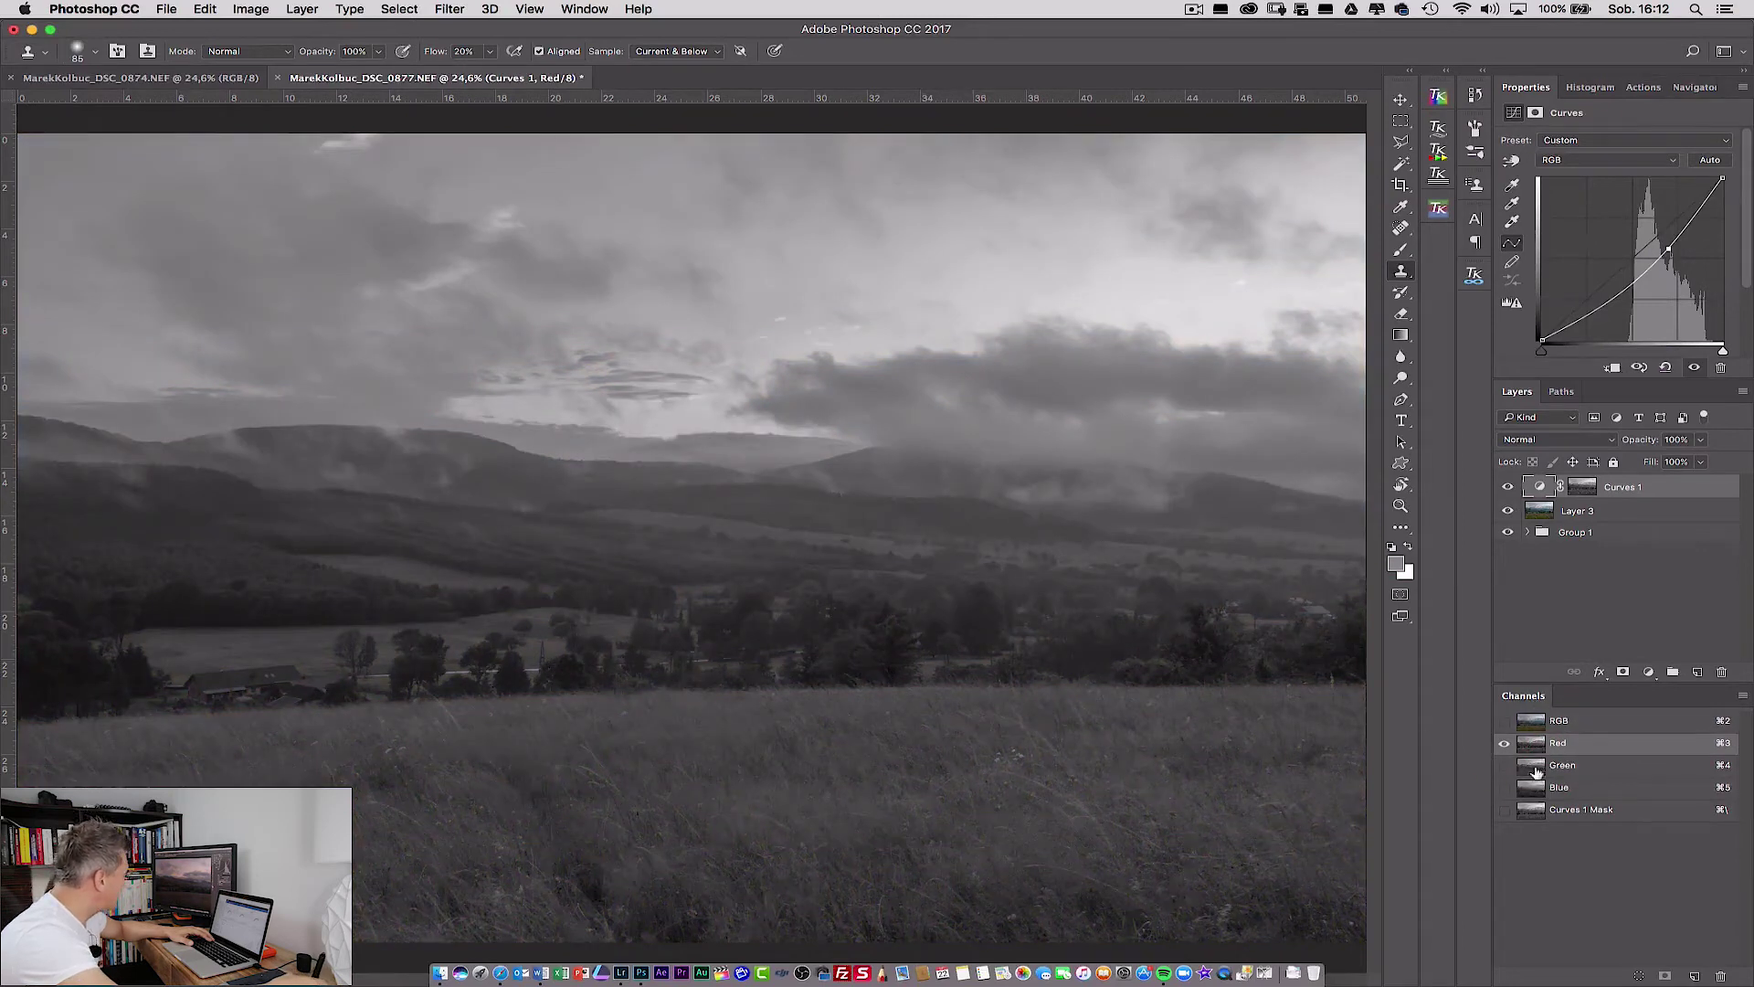
{"action": "left_click", "coordinate": [1538, 770]}
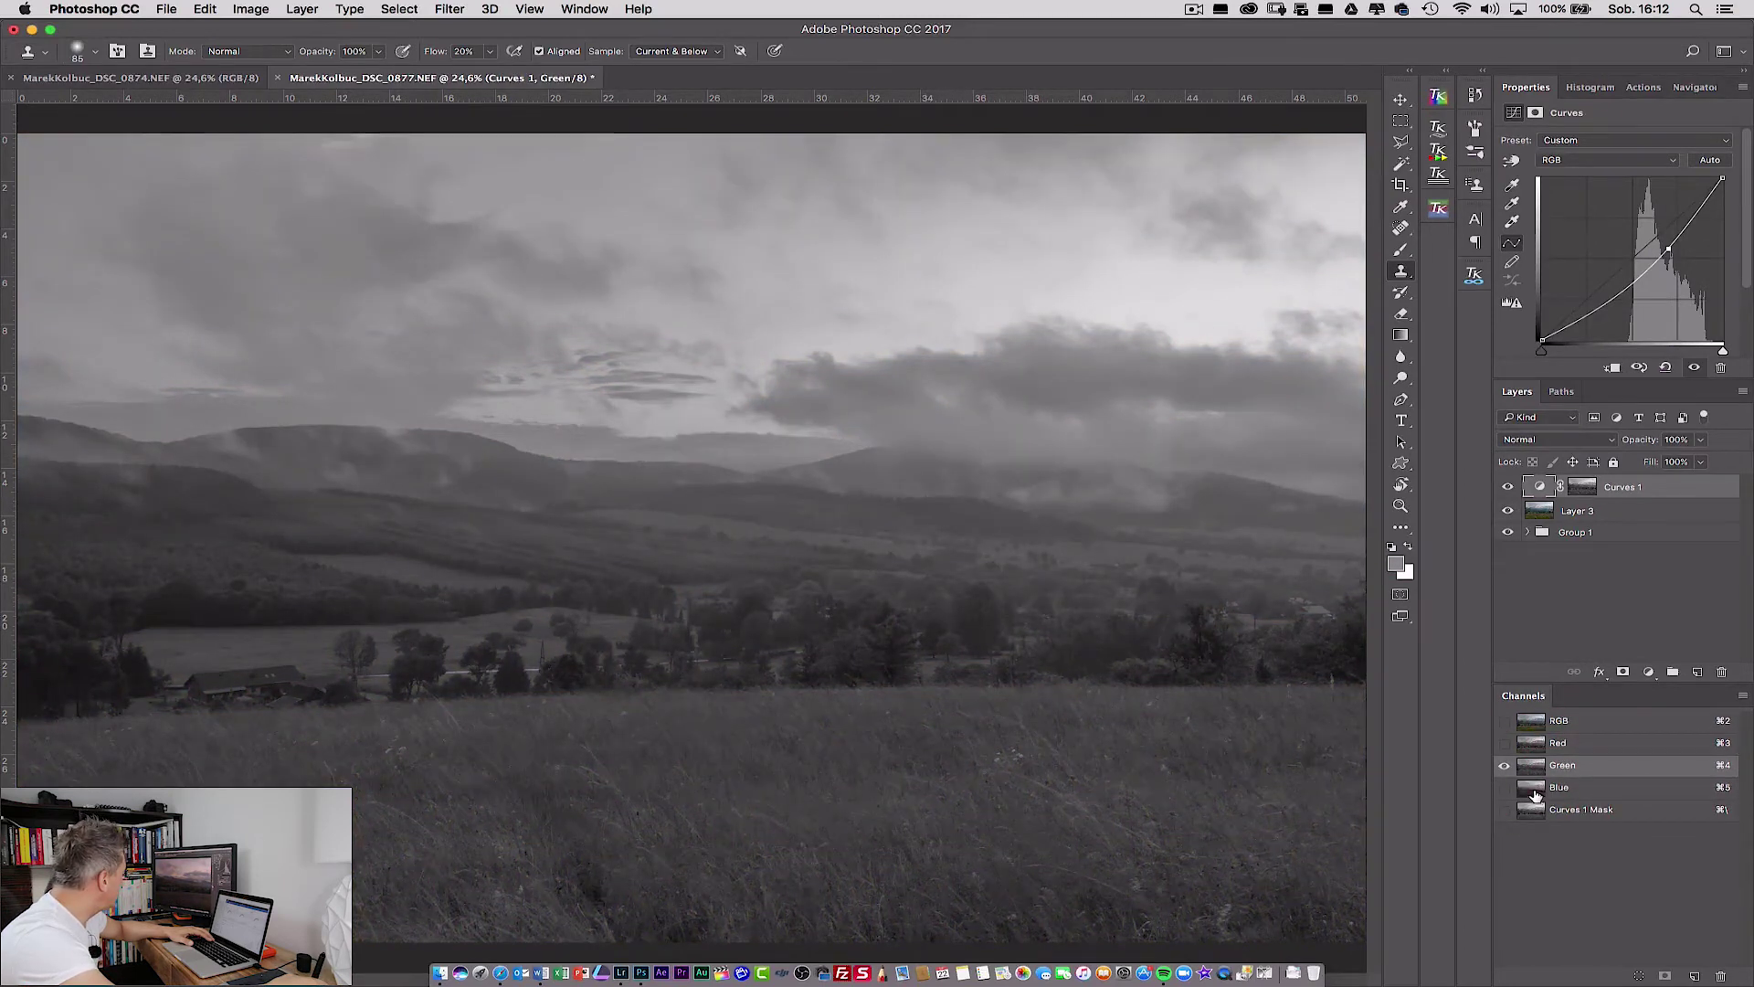
{"action": "left_click", "coordinate": [1535, 794]}
Recheck Green and Red, then load the Red channel's brightness as a sky selection.
{"action": "left_click", "coordinate": [1529, 768]}
{"action": "left_click", "coordinate": [1535, 745]}
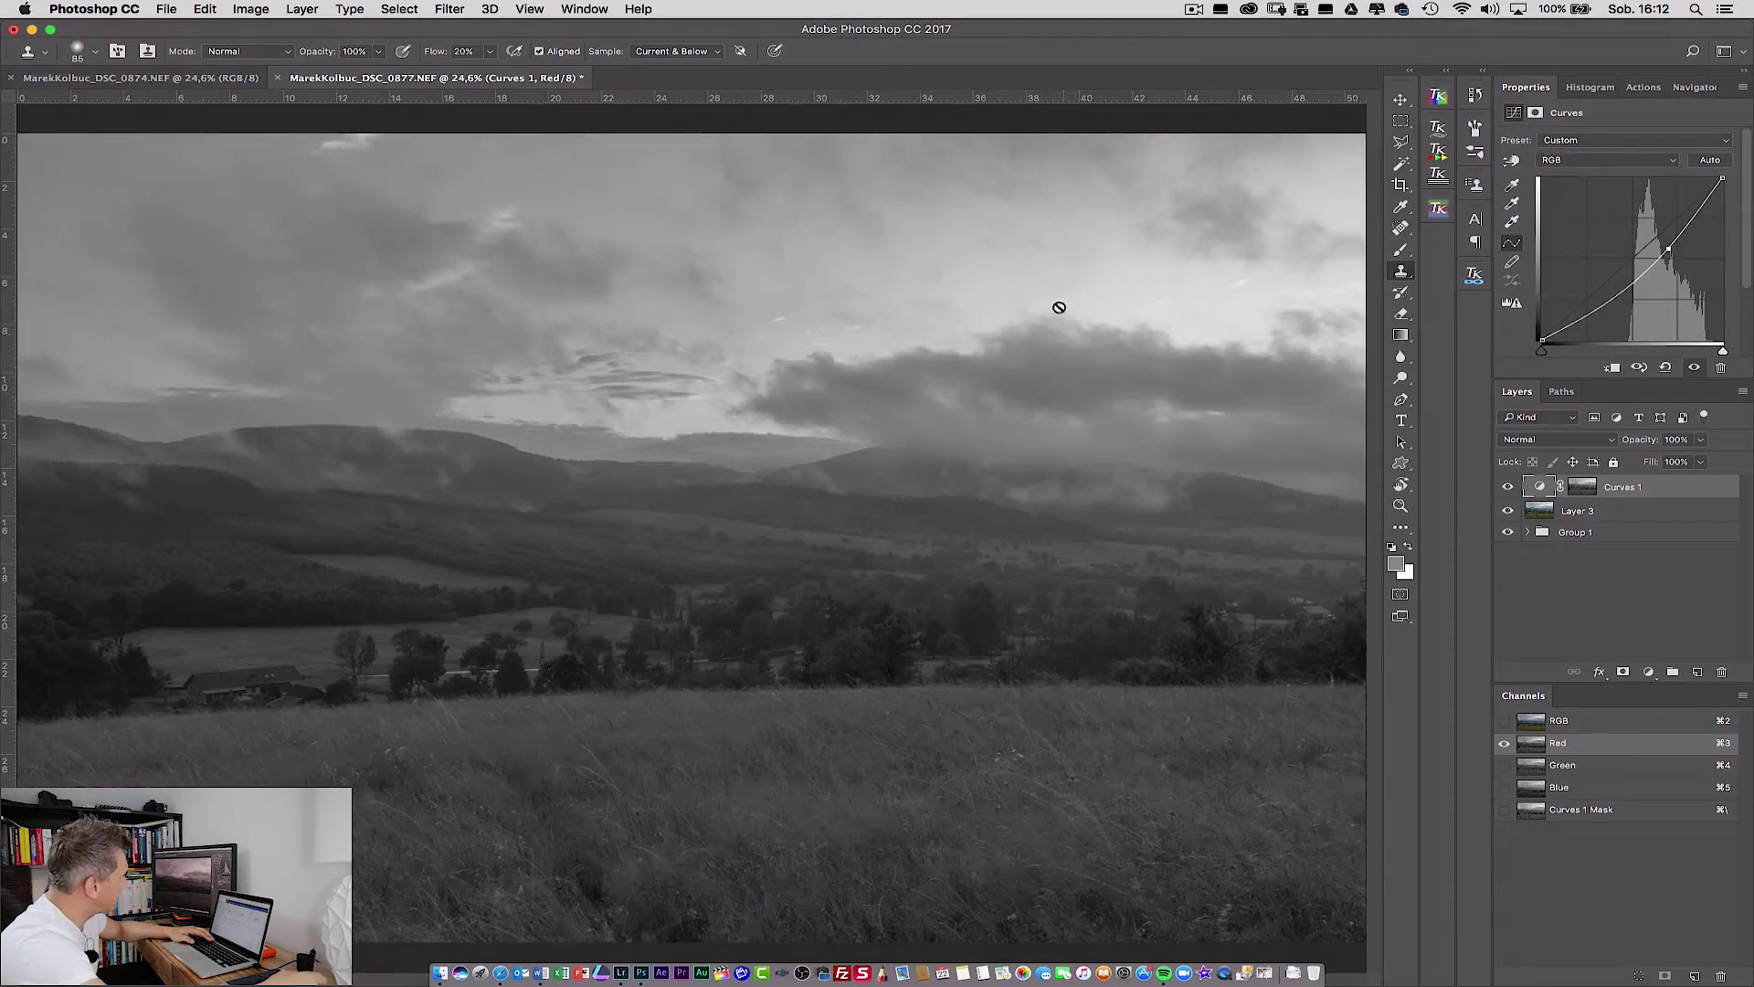
{"action": "left_click", "coordinate": [1539, 751], "text": "super"}
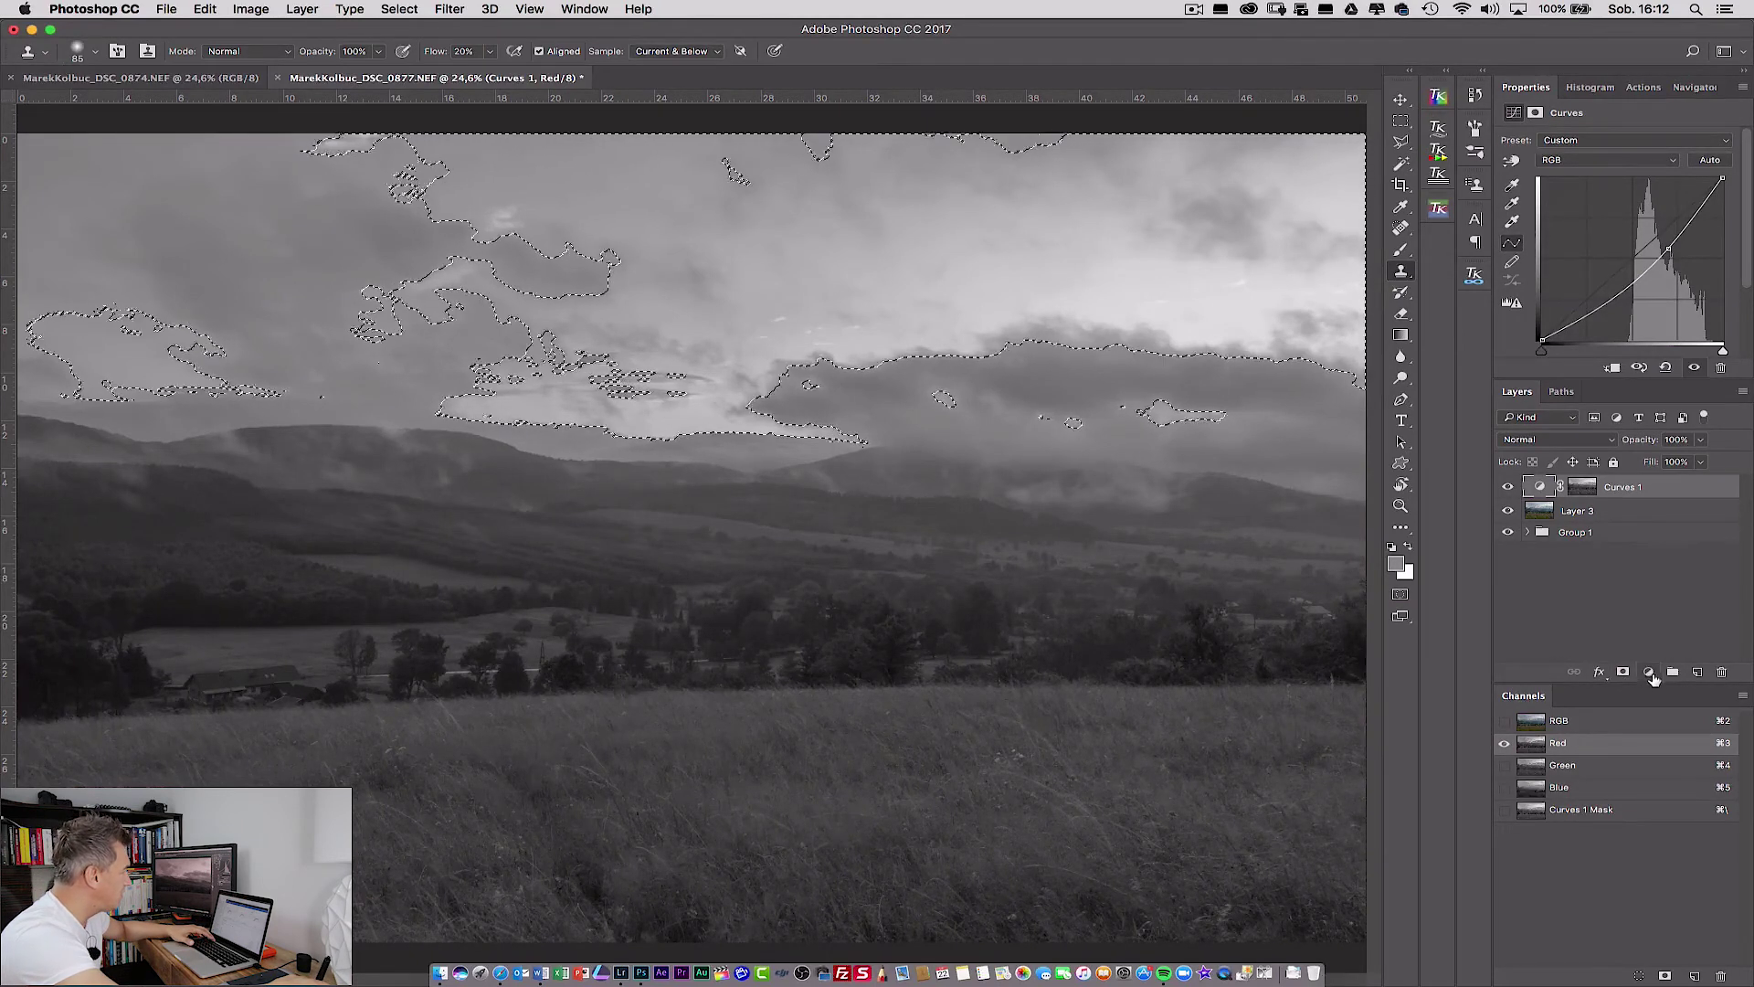
{"action": "left_click", "coordinate": [1649, 674]}
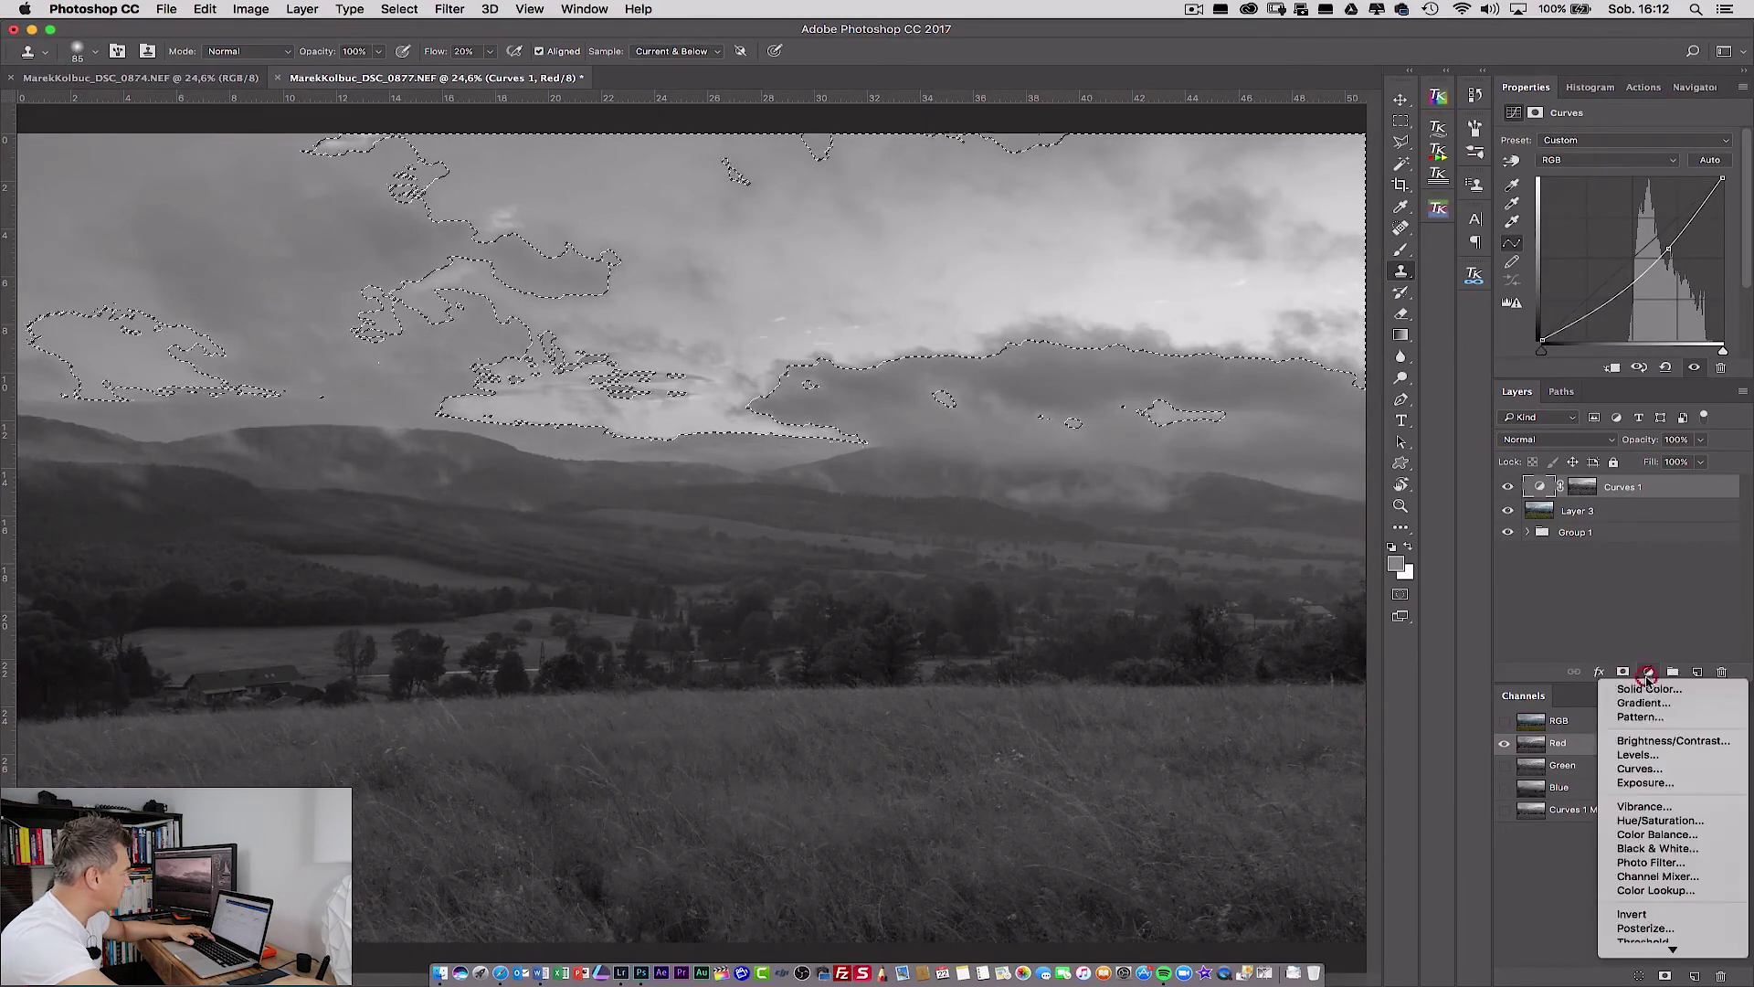
Add a selection-masked Curves layer, lowering RGB slightly and boosting the red highlights.
{"action": "left_click", "coordinate": [1657, 767]}
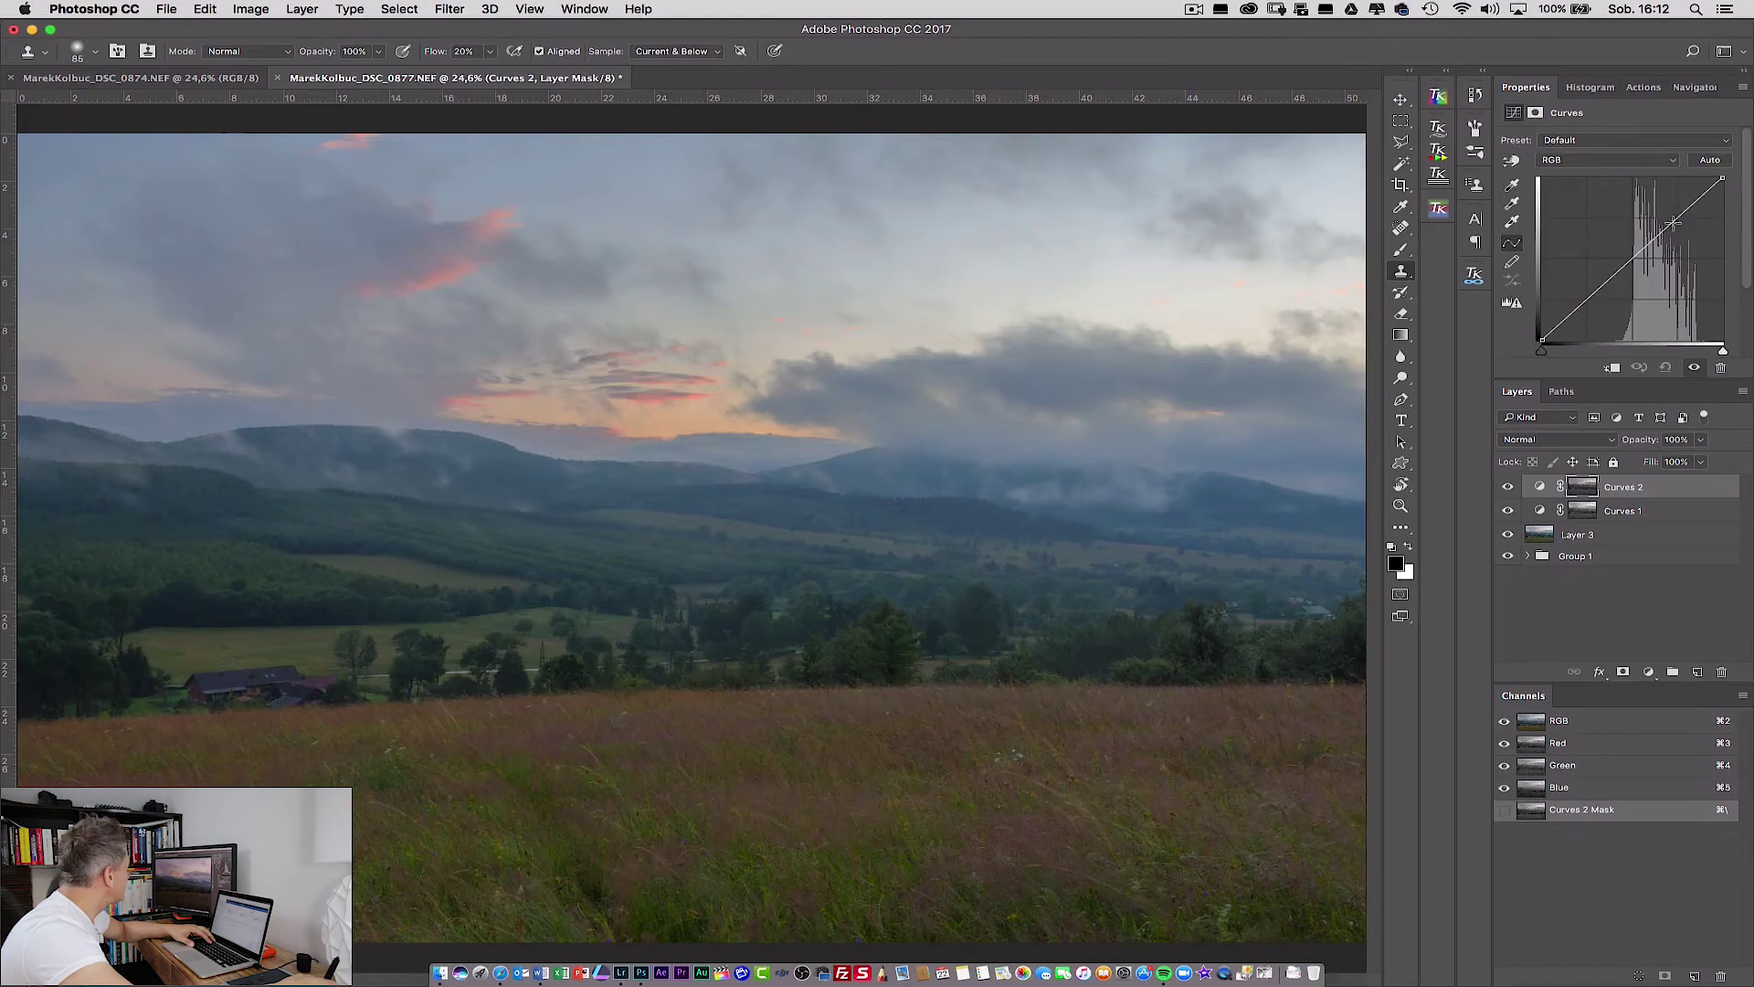
{"action": "left_click_drag", "start_coordinate": [1675, 219], "coordinate": [1683, 225]}
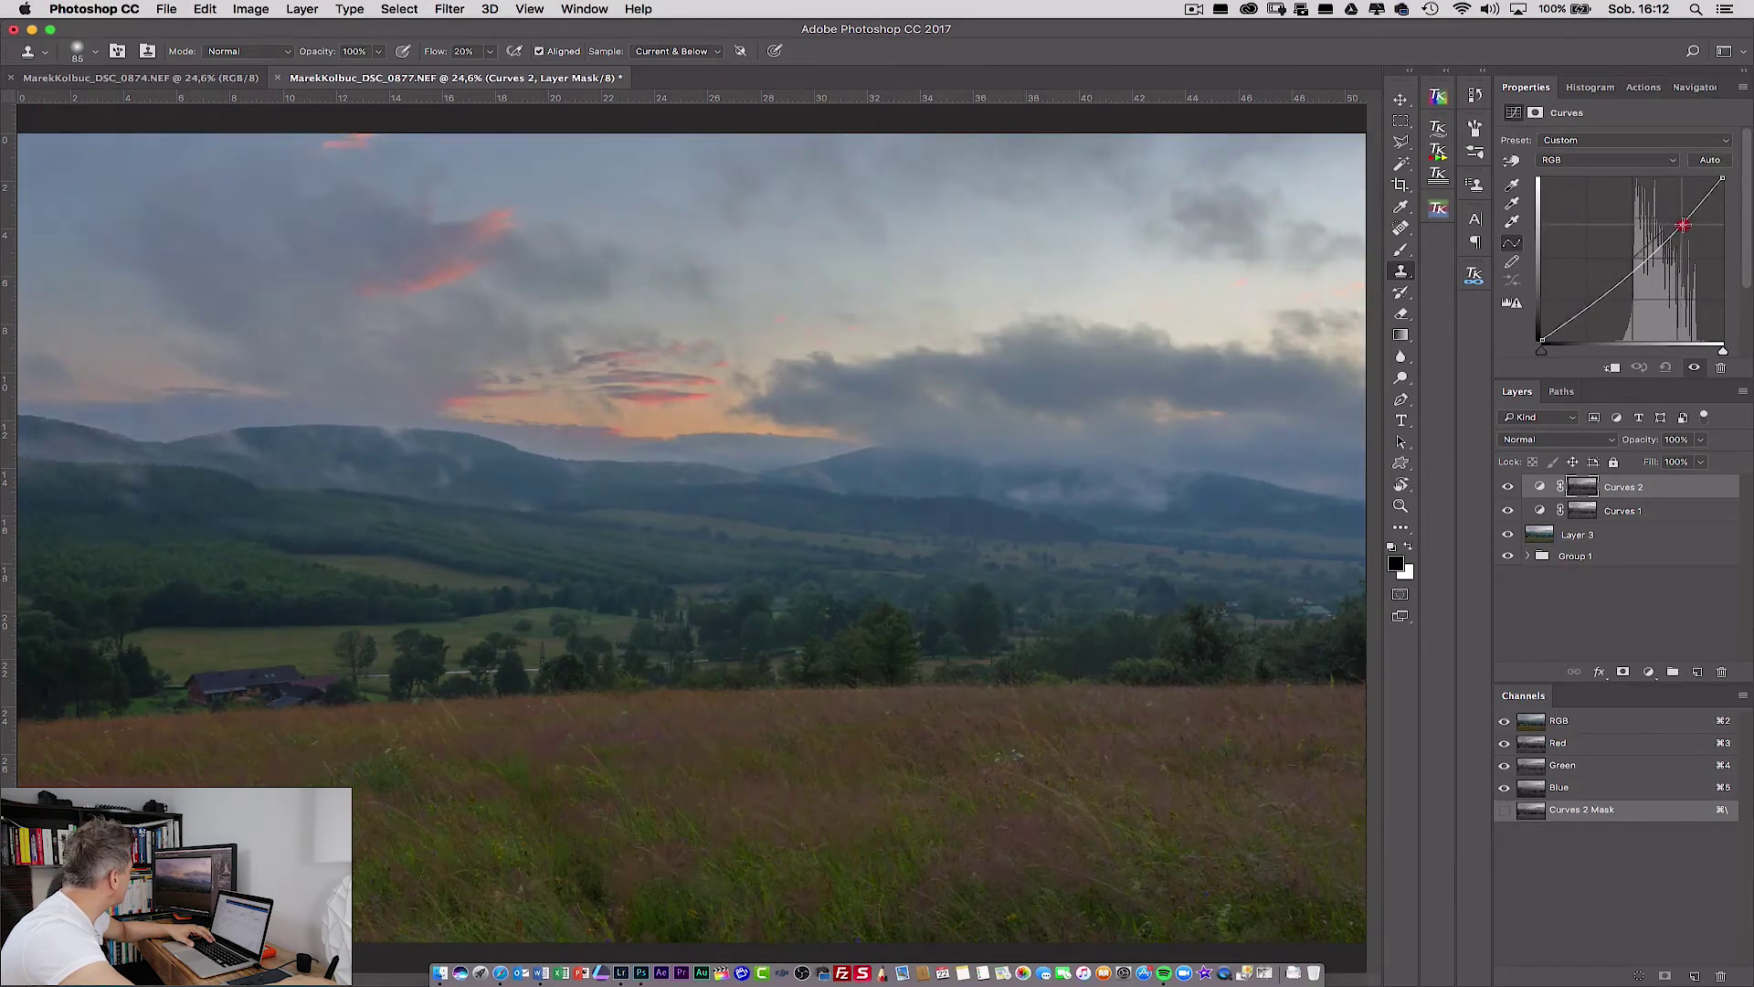
{"action": "left_click", "coordinate": [1615, 160]}
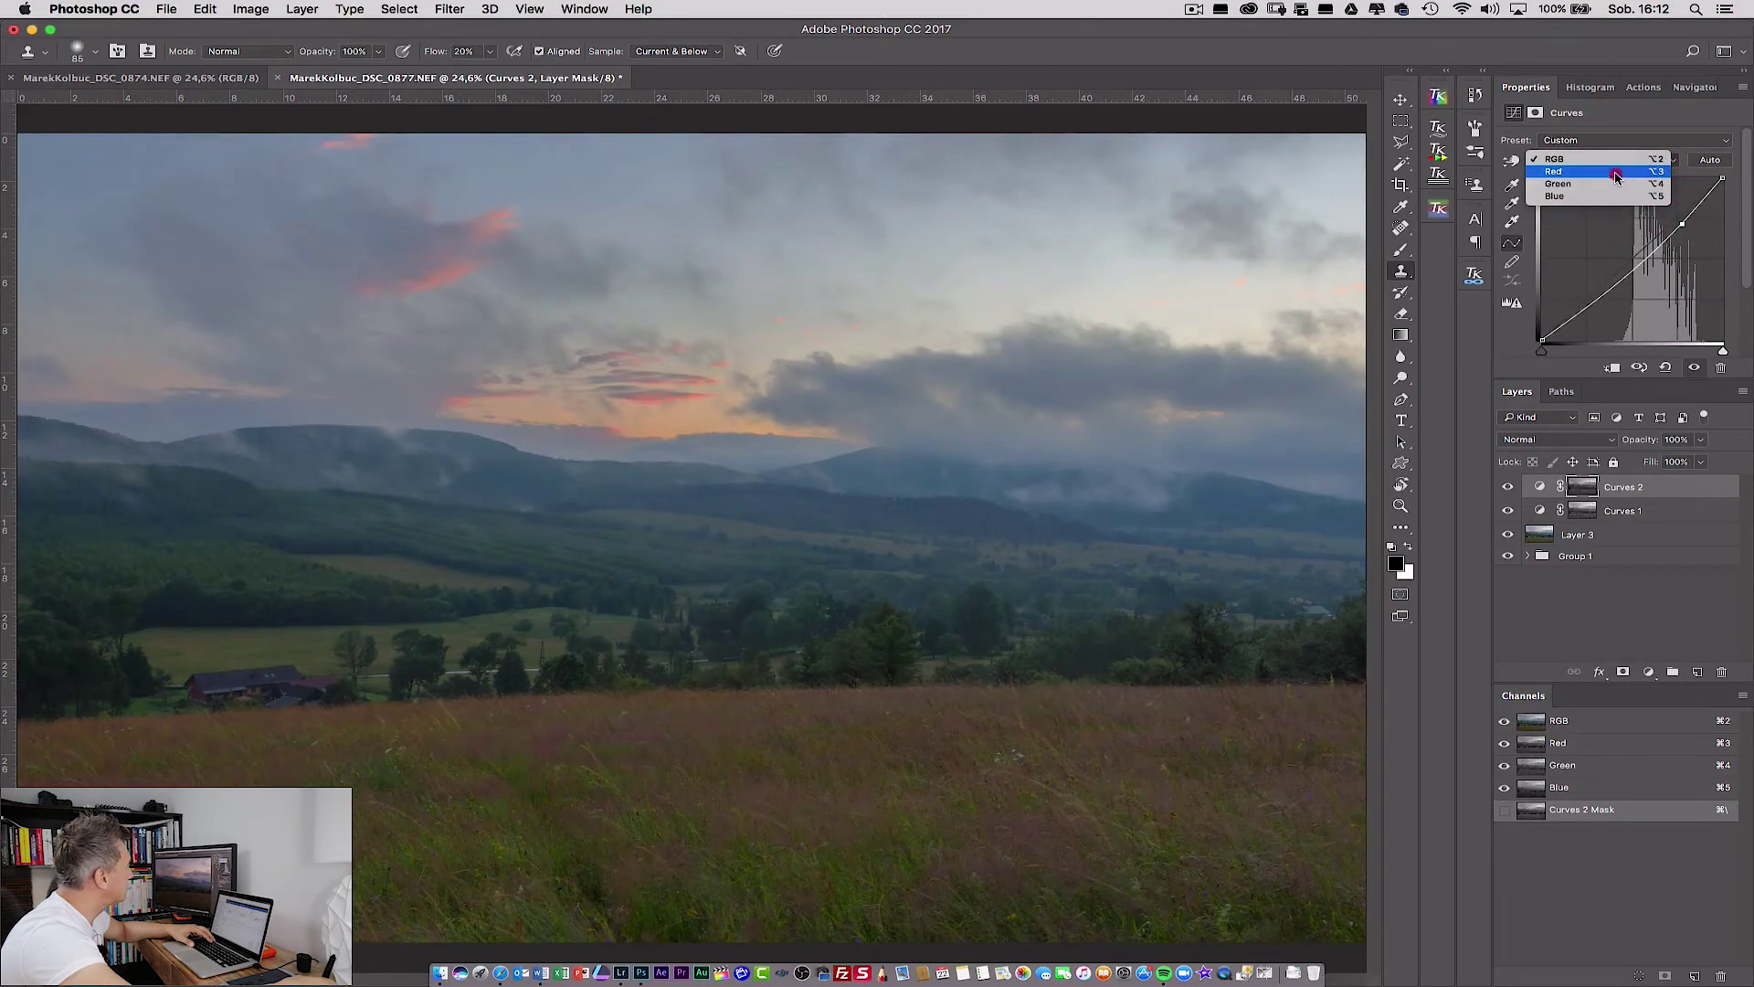
{"action": "left_click", "coordinate": [1615, 172]}
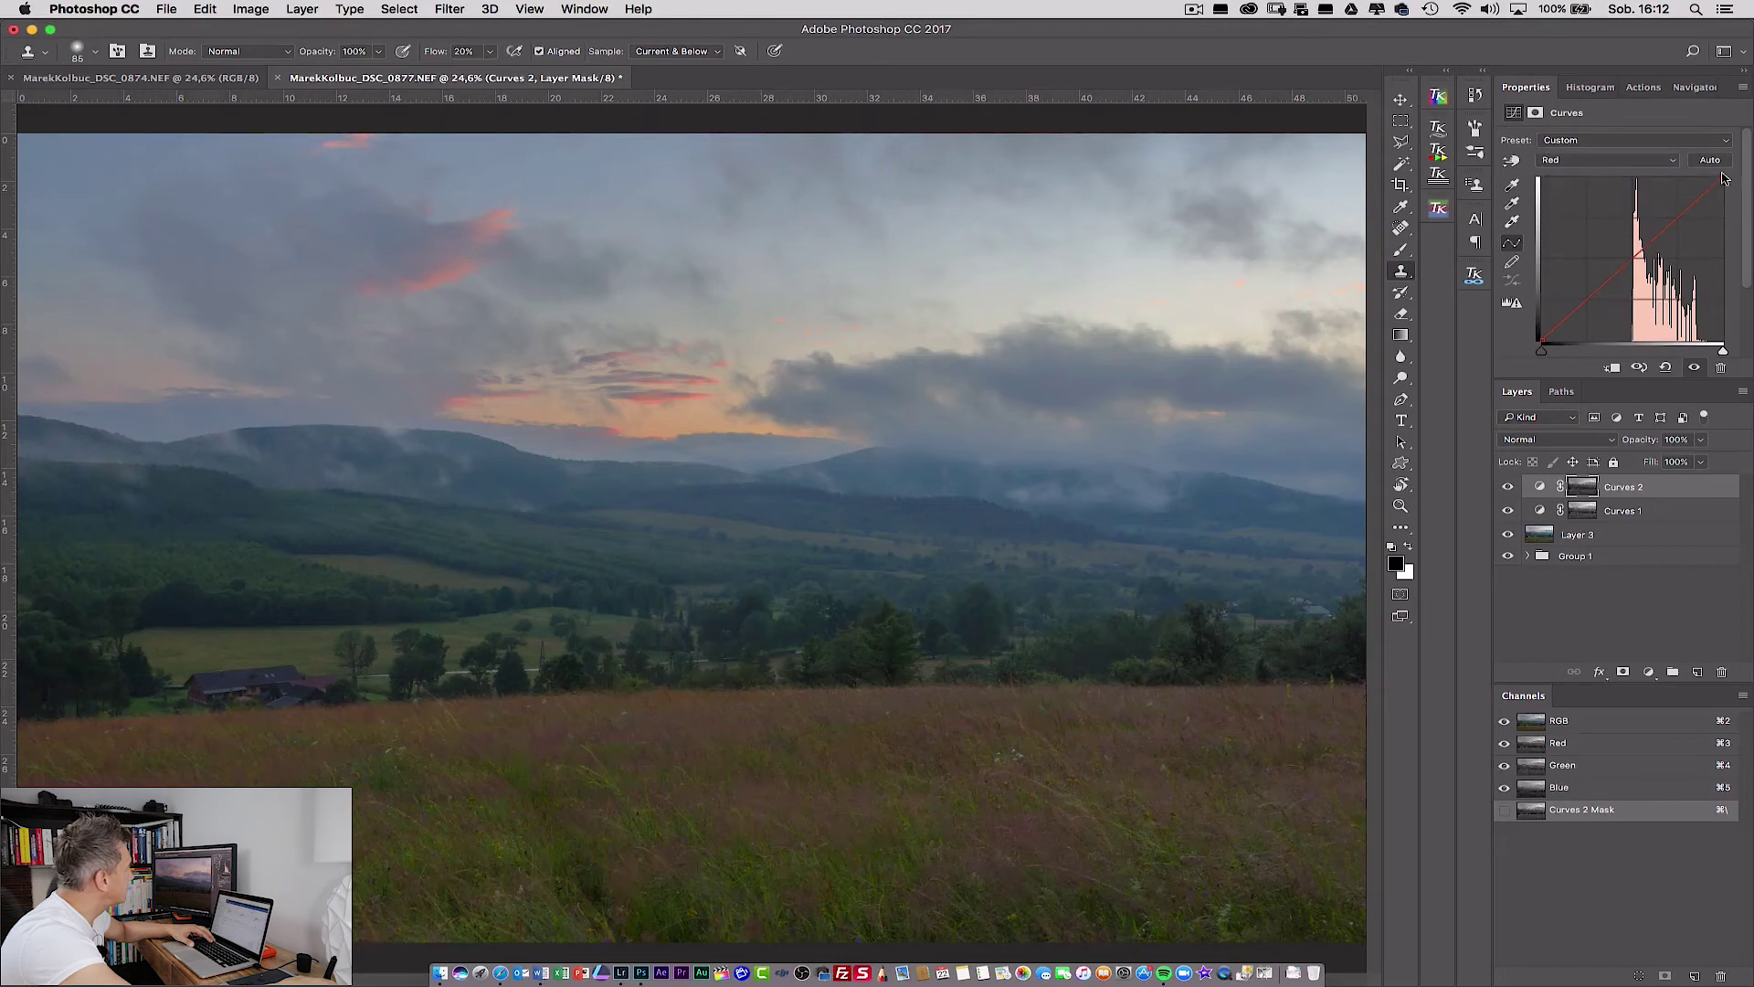
{"action": "left_click_drag", "start_coordinate": [1723, 177], "coordinate": [1702, 173]}
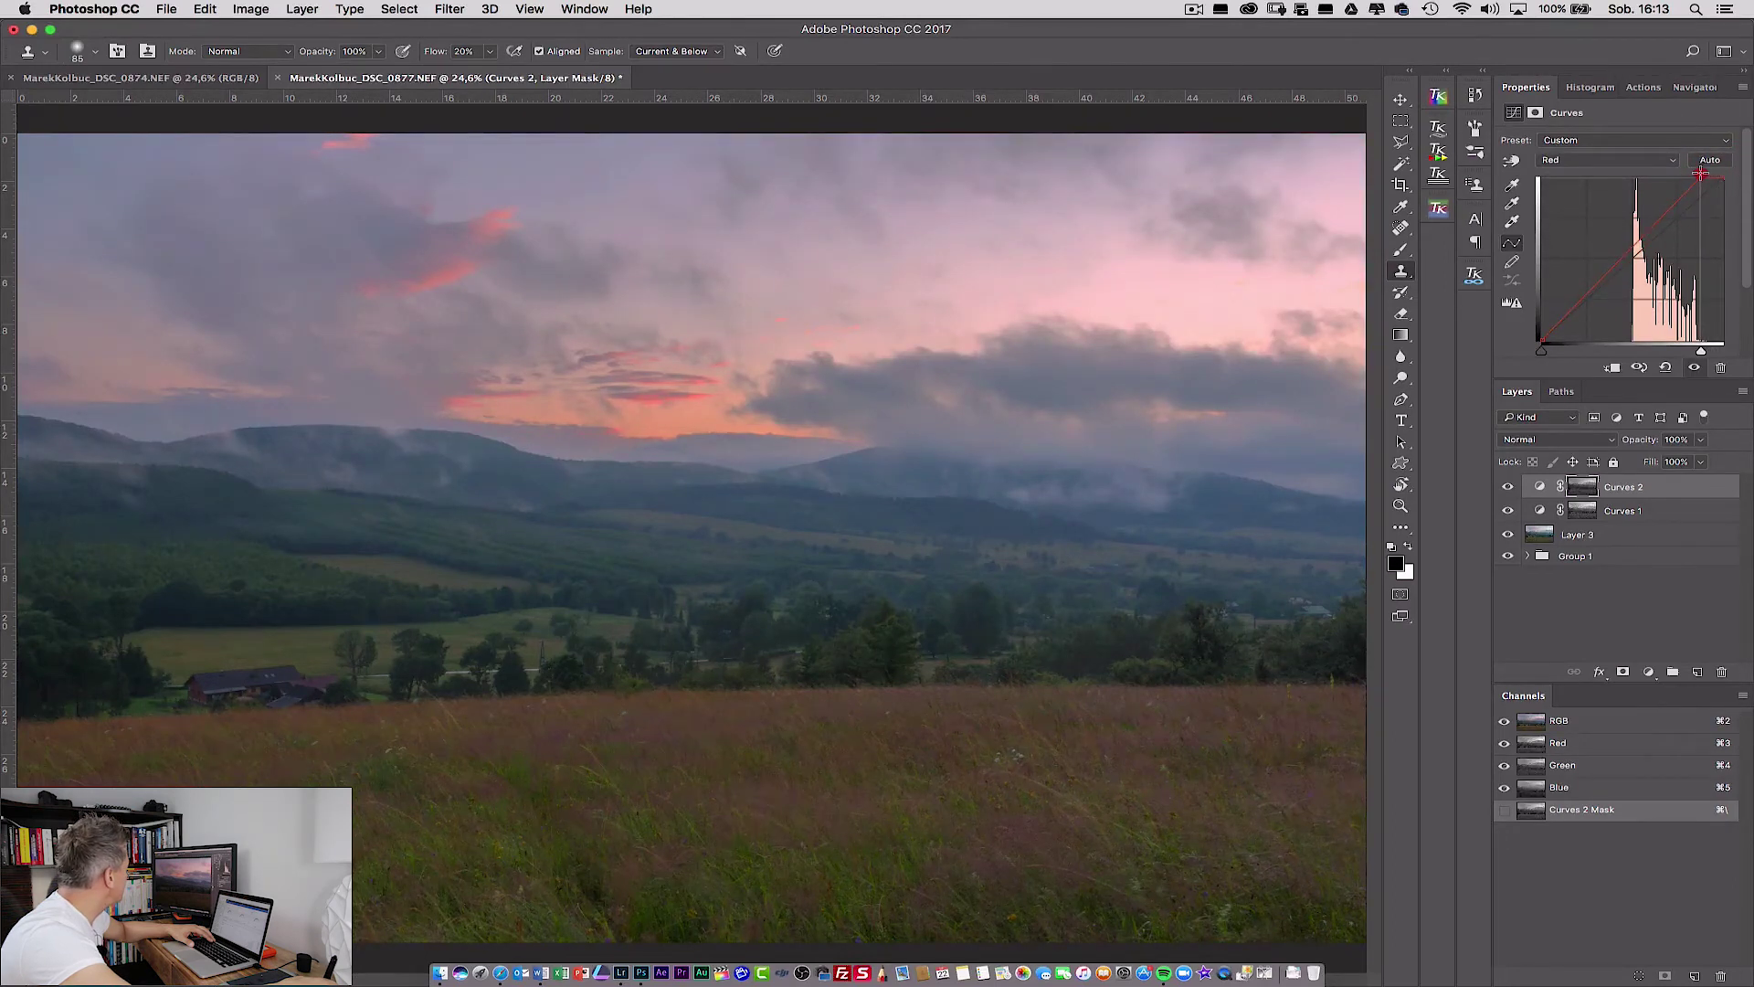
{"action": "left_click_drag", "start_coordinate": [1700, 173], "coordinate": [1704, 175]}
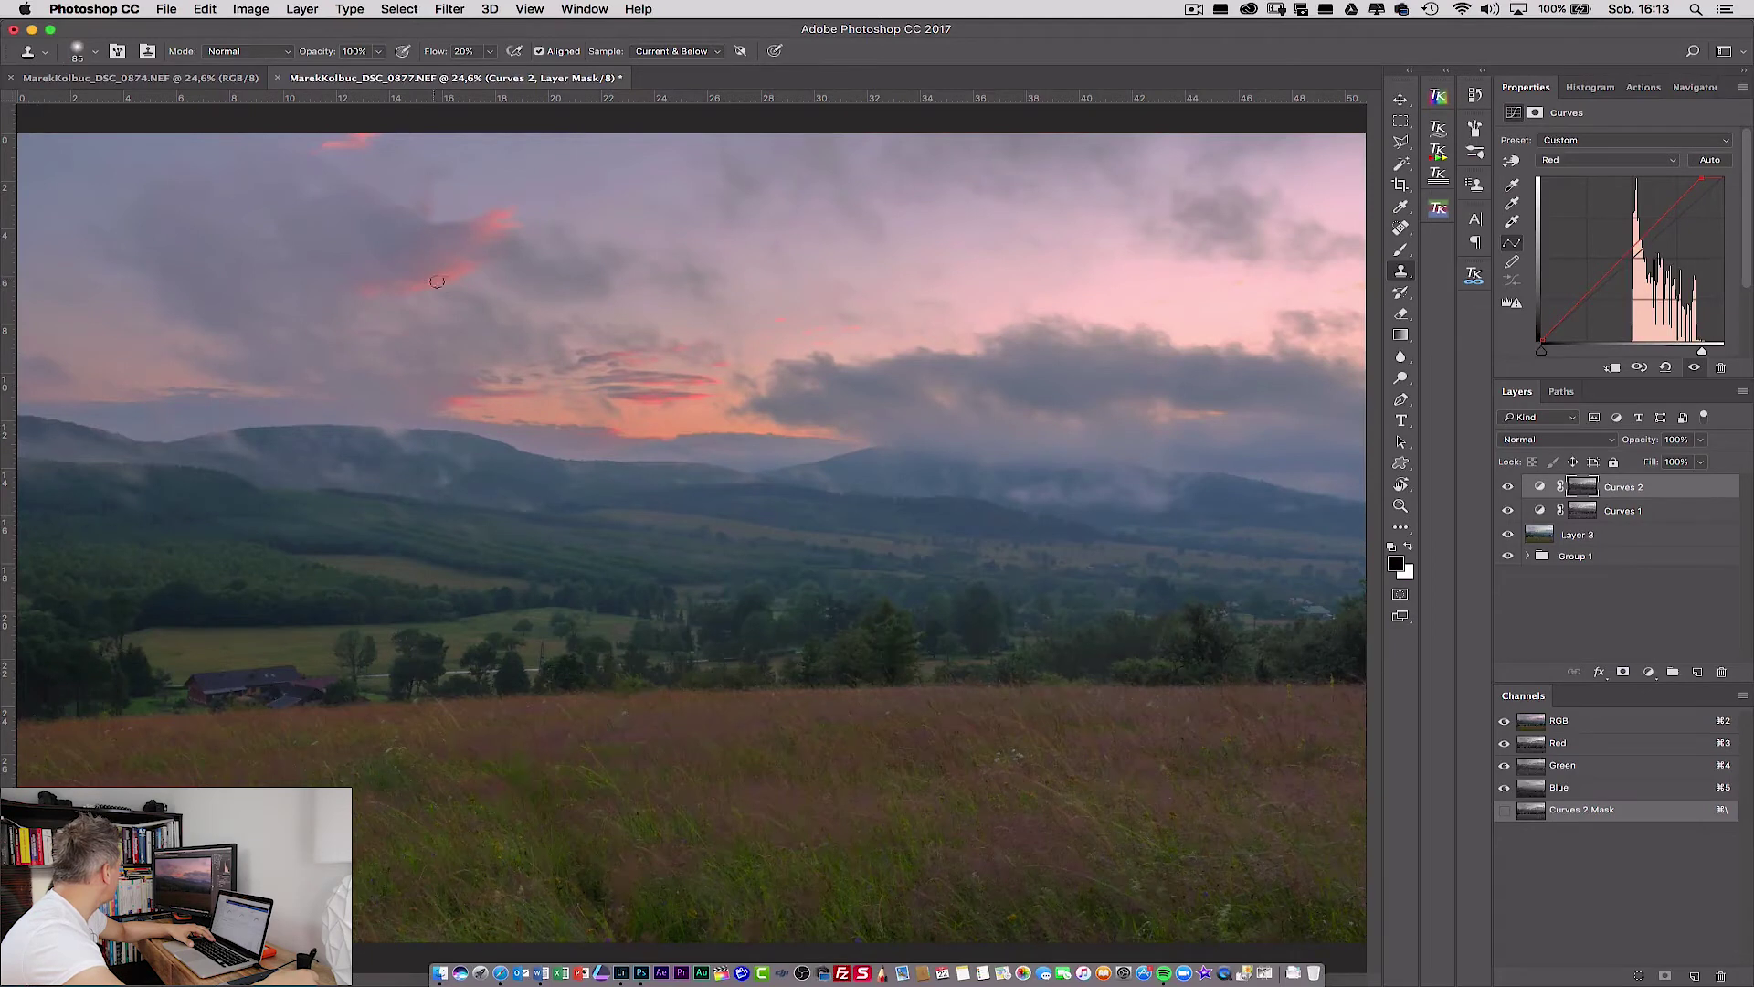
Lower the Blue channel highlights slightly and toggle Curves 2 to compare.
{"action": "left_click", "coordinate": [1613, 161]}
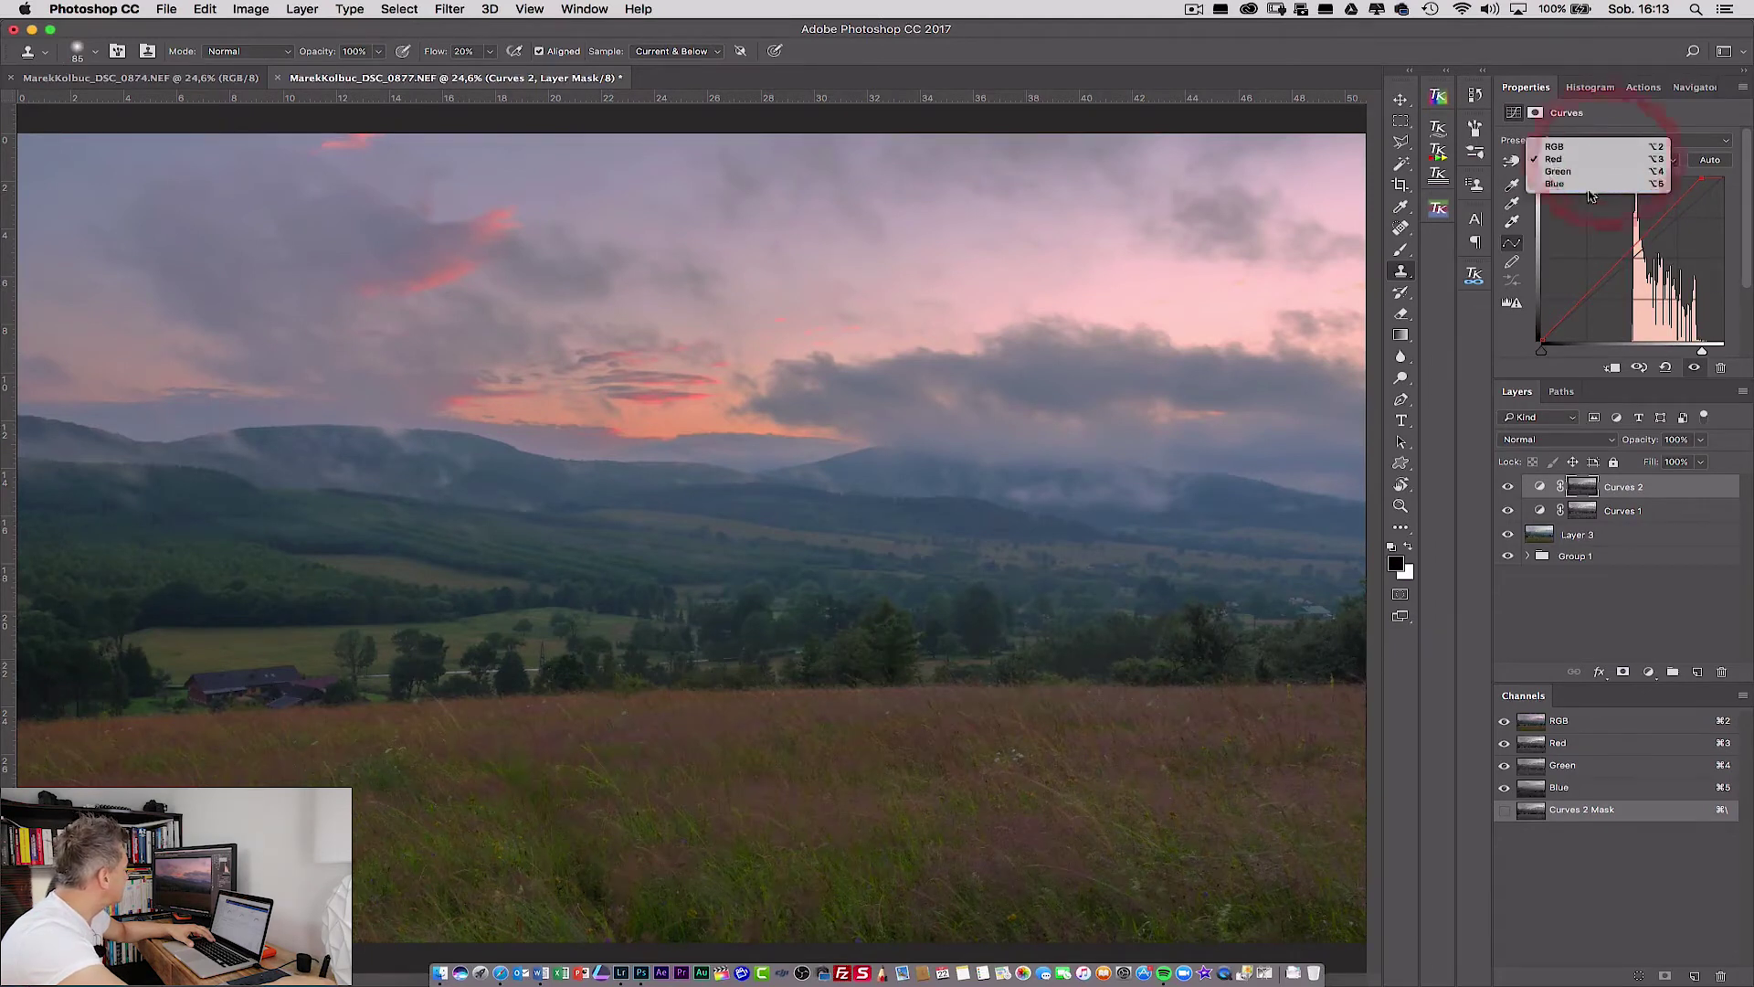
{"action": "left_click", "coordinate": [1587, 183]}
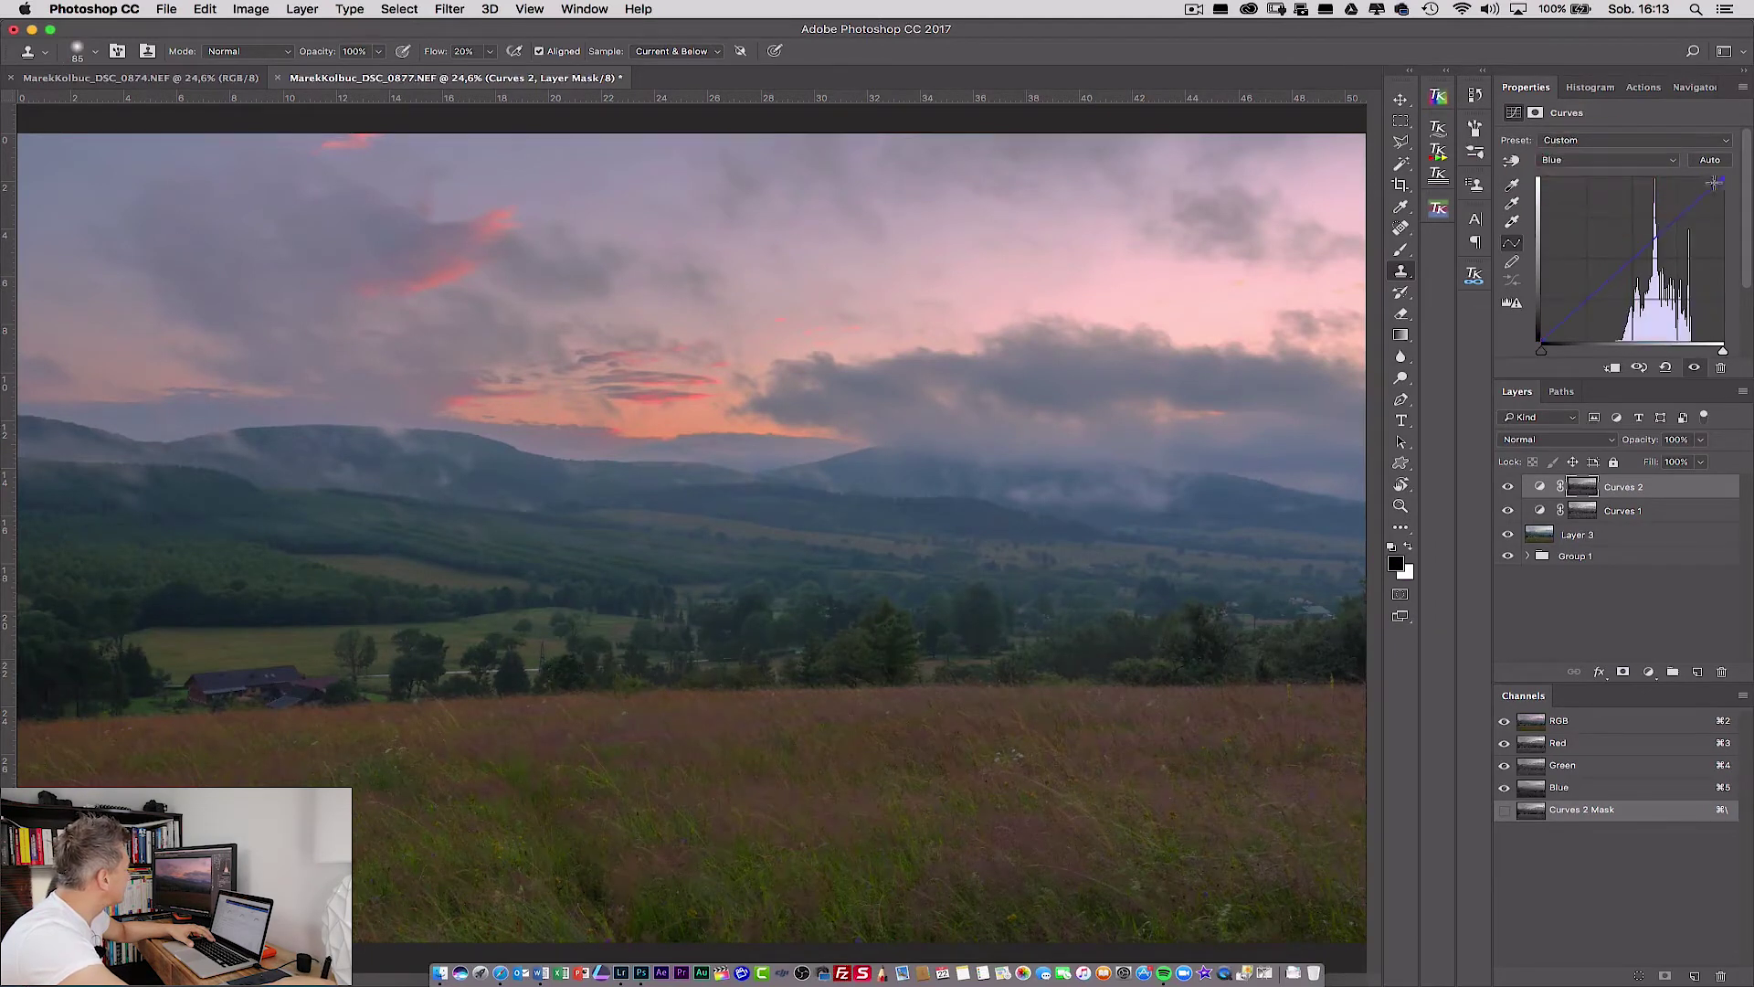
{"action": "left_click_drag", "start_coordinate": [1724, 181], "coordinate": [1729, 196]}
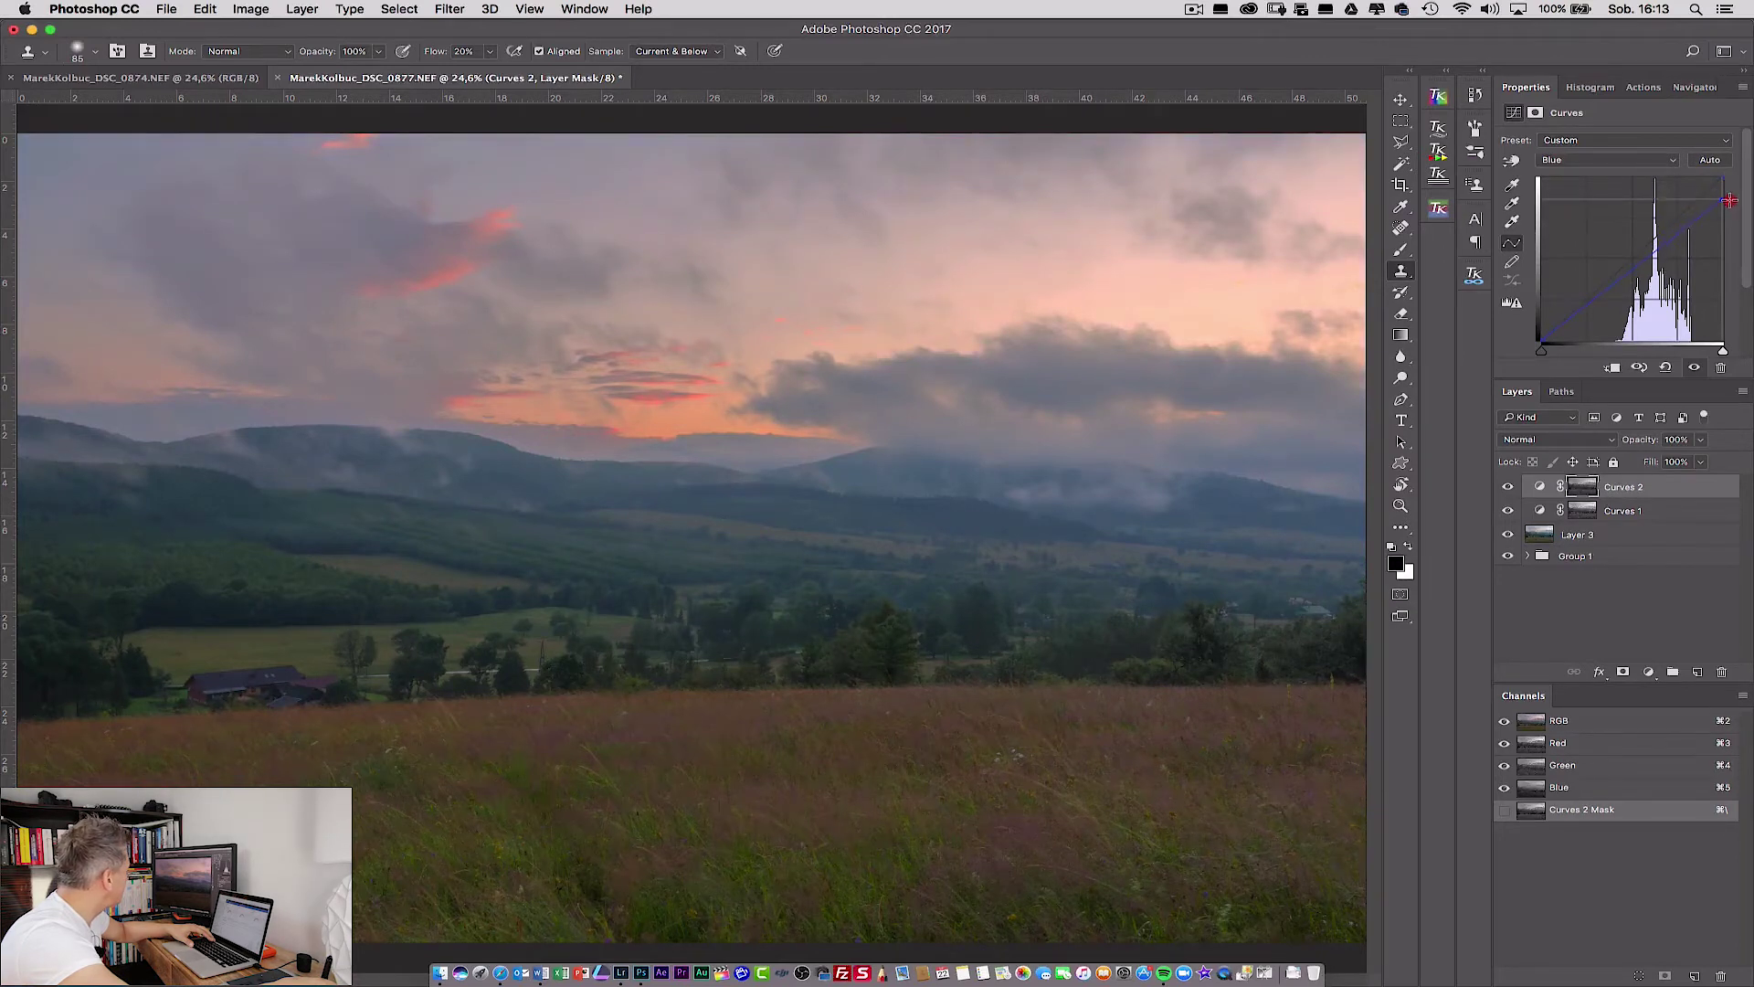
{"action": "left_click_drag", "start_coordinate": [1730, 198], "coordinate": [1742, 200]}
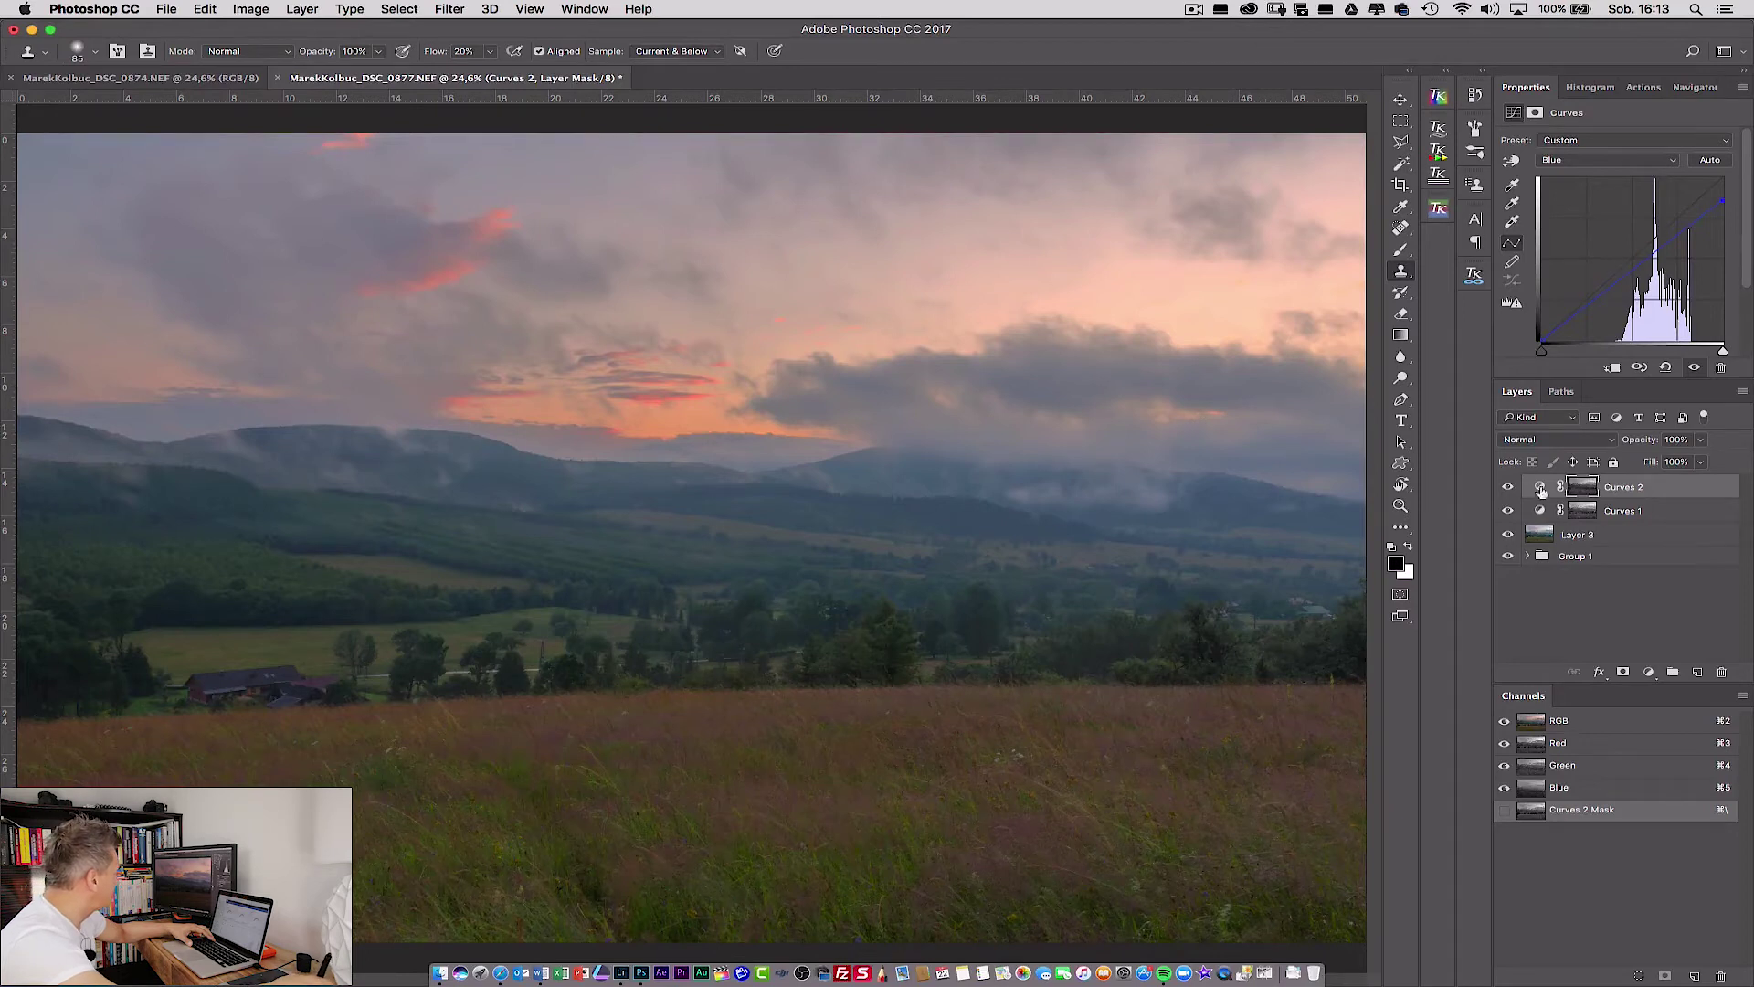
{"action": "left_click", "coordinate": [1507, 492]}
{"action": "left_click", "coordinate": [1508, 493]}
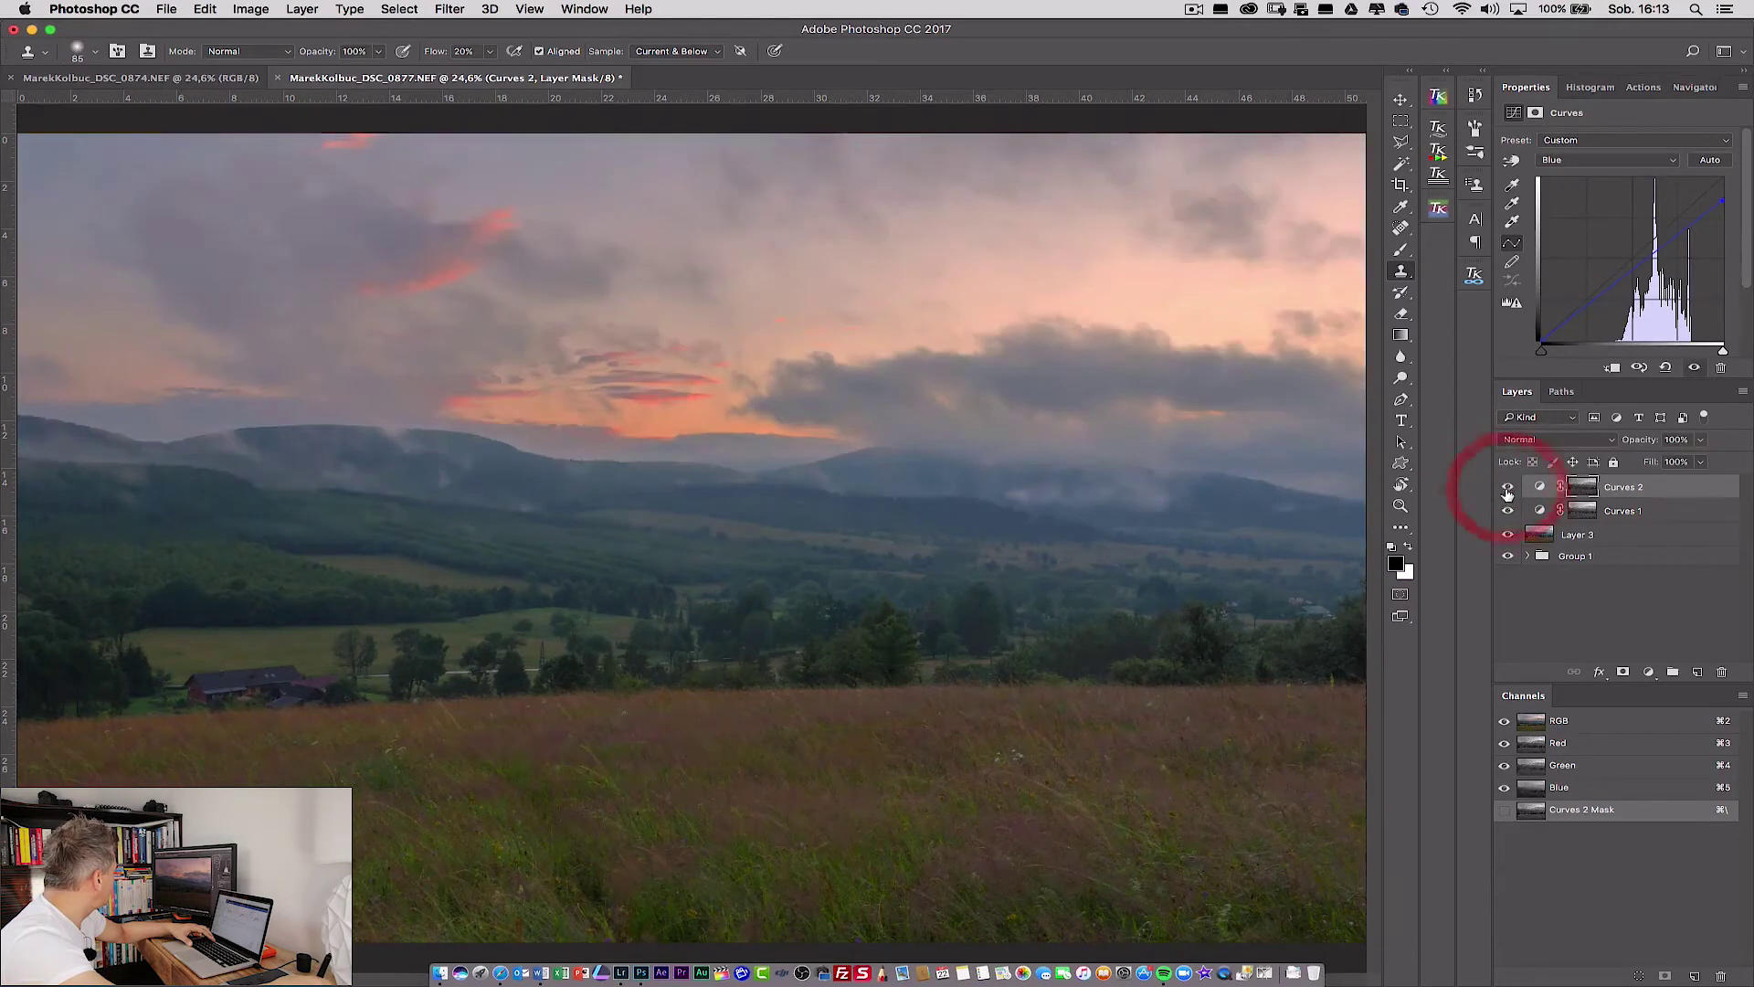
{"action": "left_click", "coordinate": [1507, 492]}
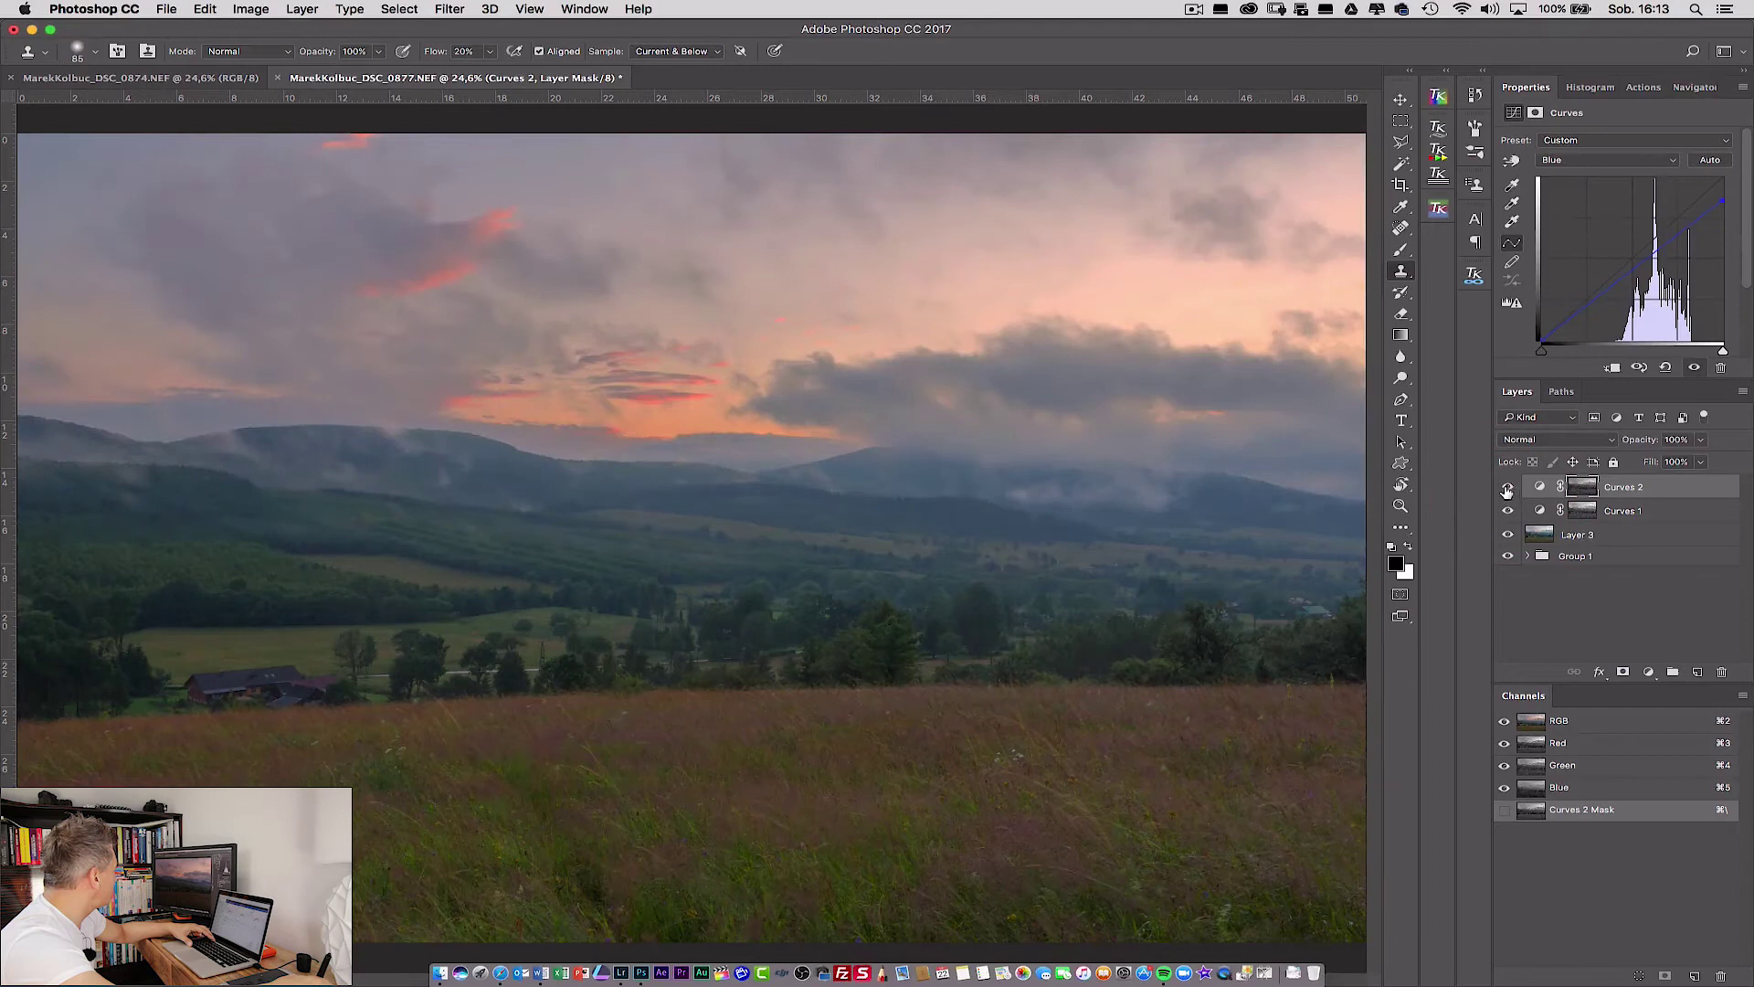
{"action": "left_click", "coordinate": [1507, 492]}
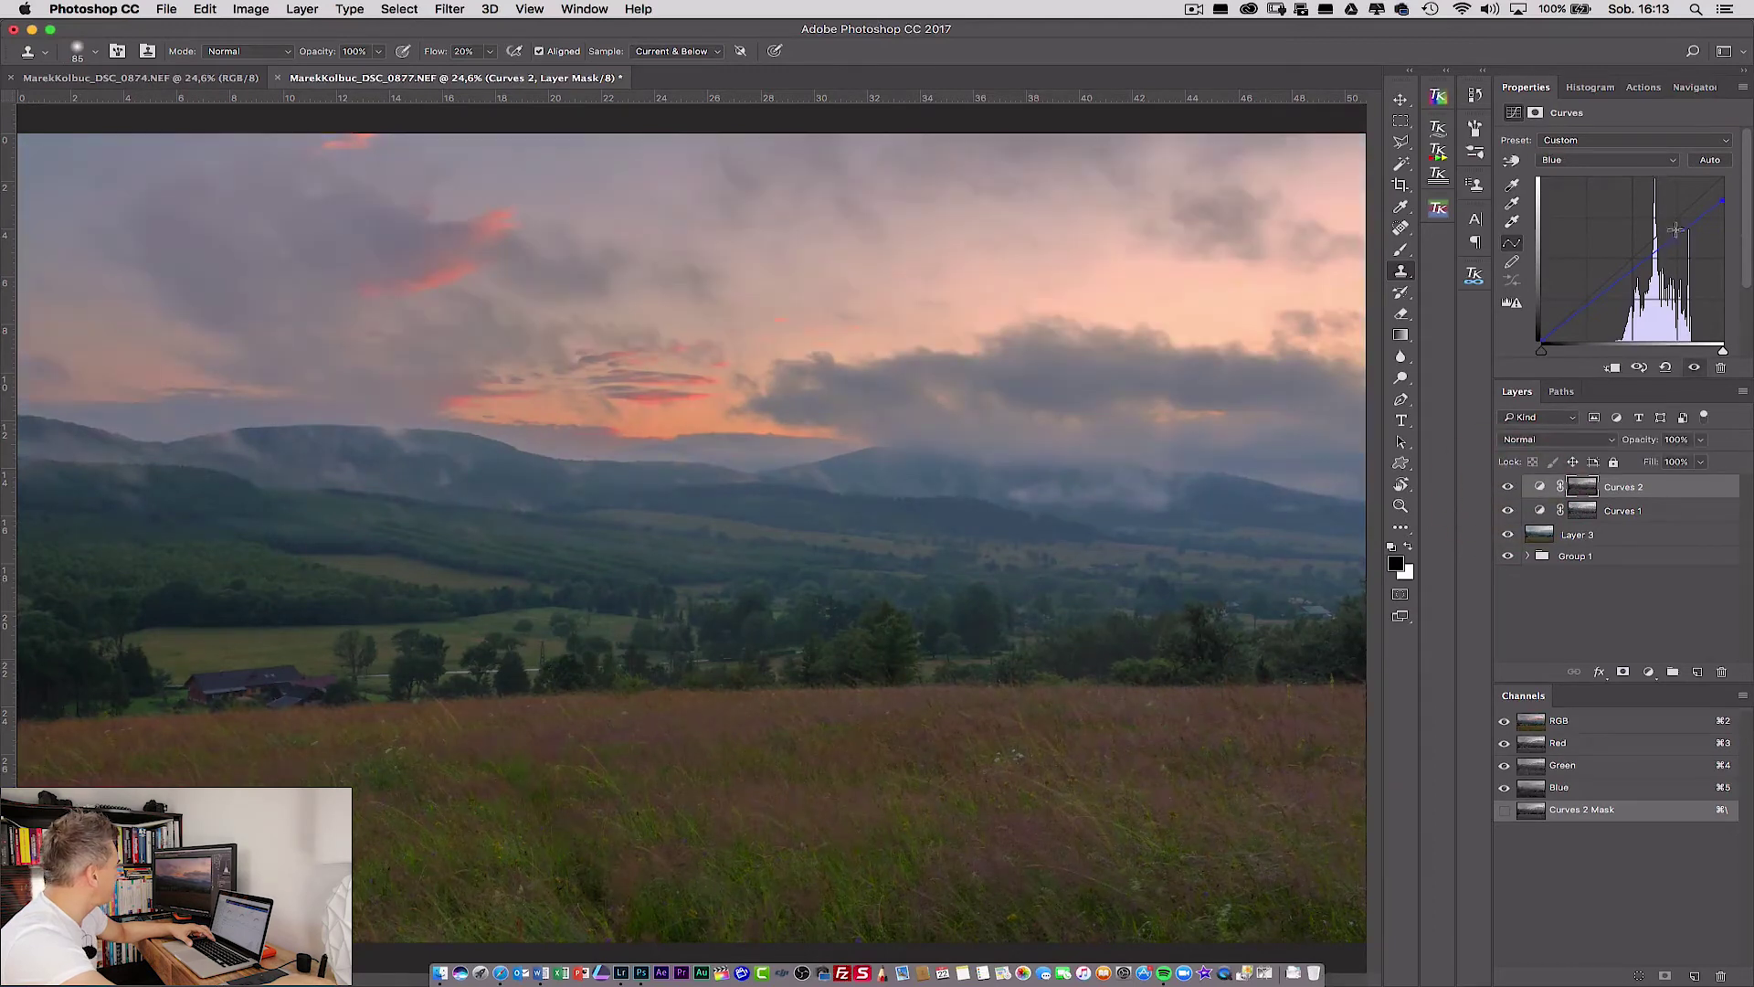
Add contrast to the composite RGB curve with adjusted midtone and shadow points.
{"action": "left_click", "coordinate": [1610, 160]}
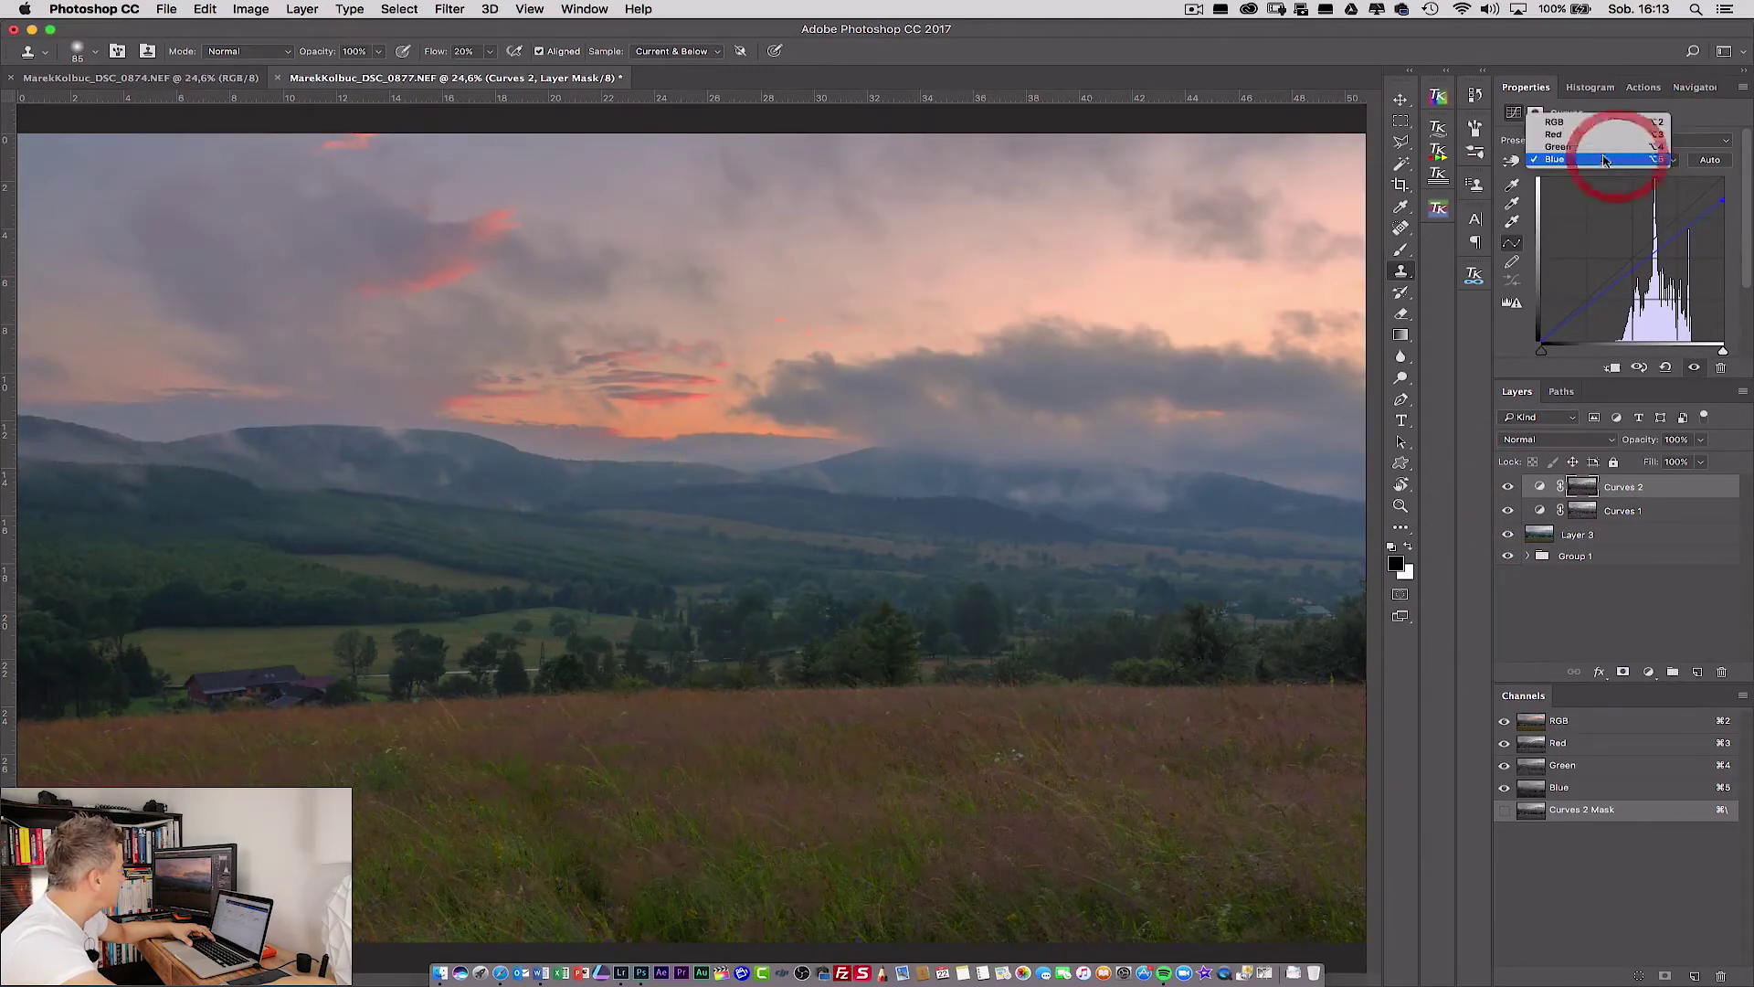
{"action": "left_click", "coordinate": [1597, 122]}
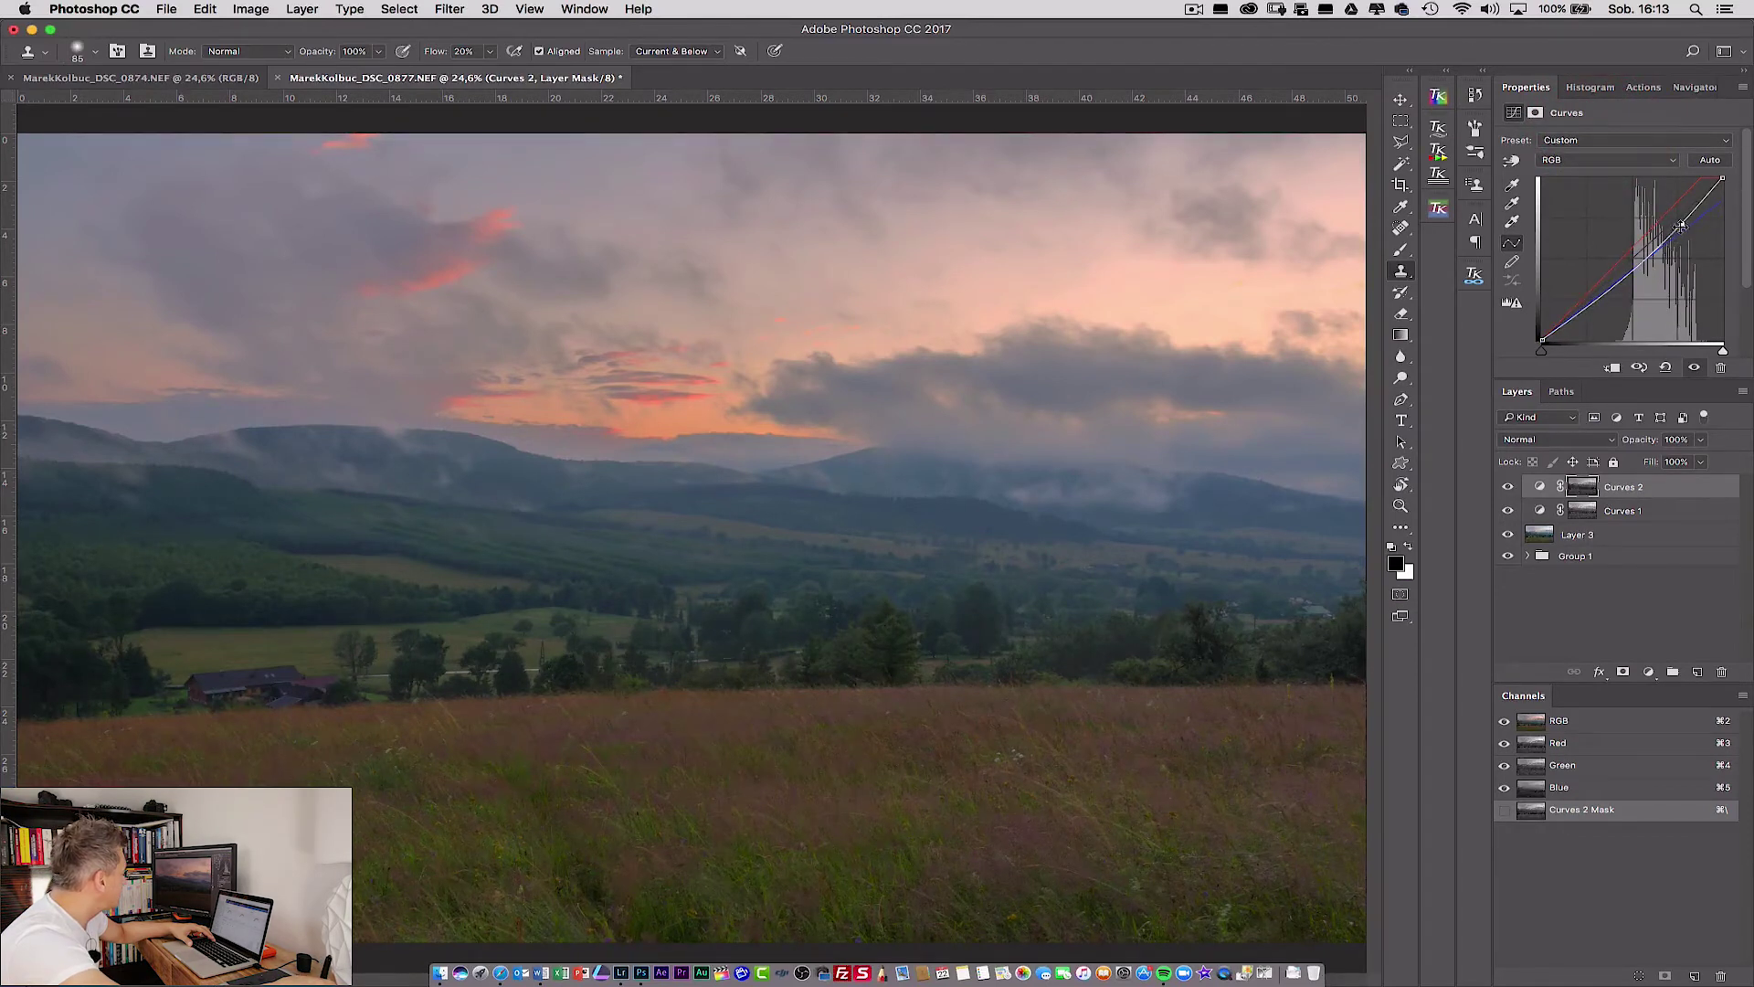
{"action": "left_click_drag", "start_coordinate": [1681, 226], "coordinate": [1690, 223]}
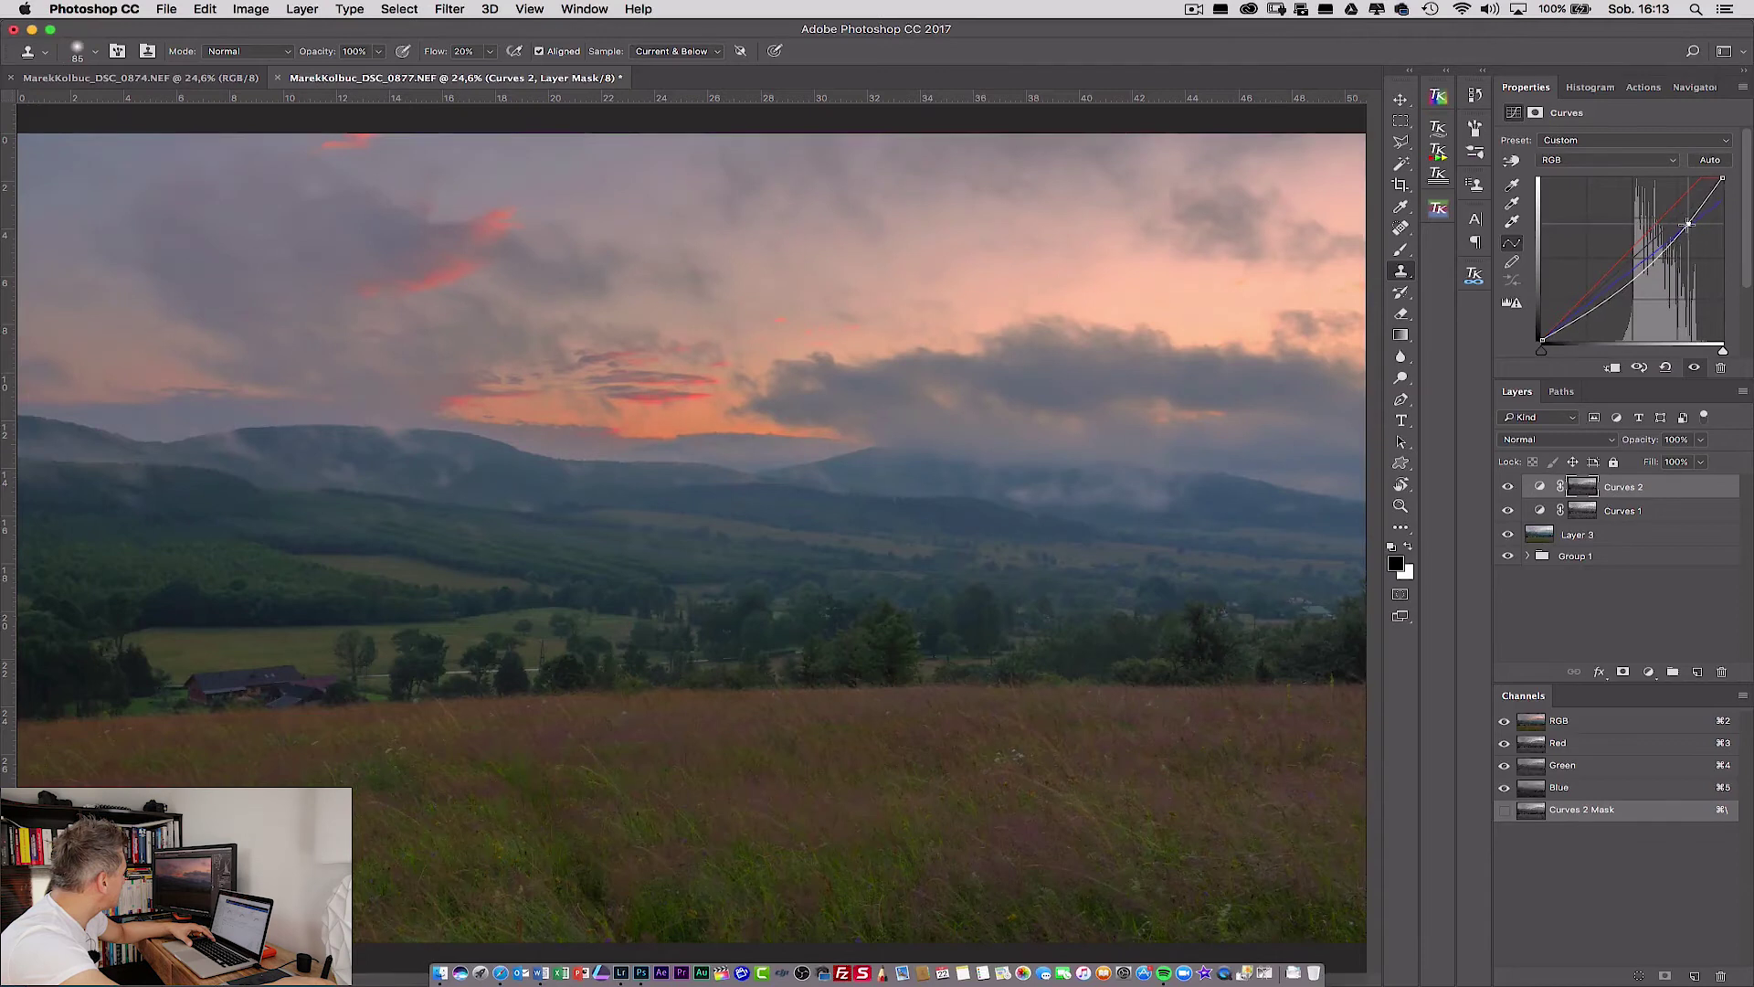
{"action": "left_click_drag", "start_coordinate": [1609, 297], "coordinate": [1600, 293]}
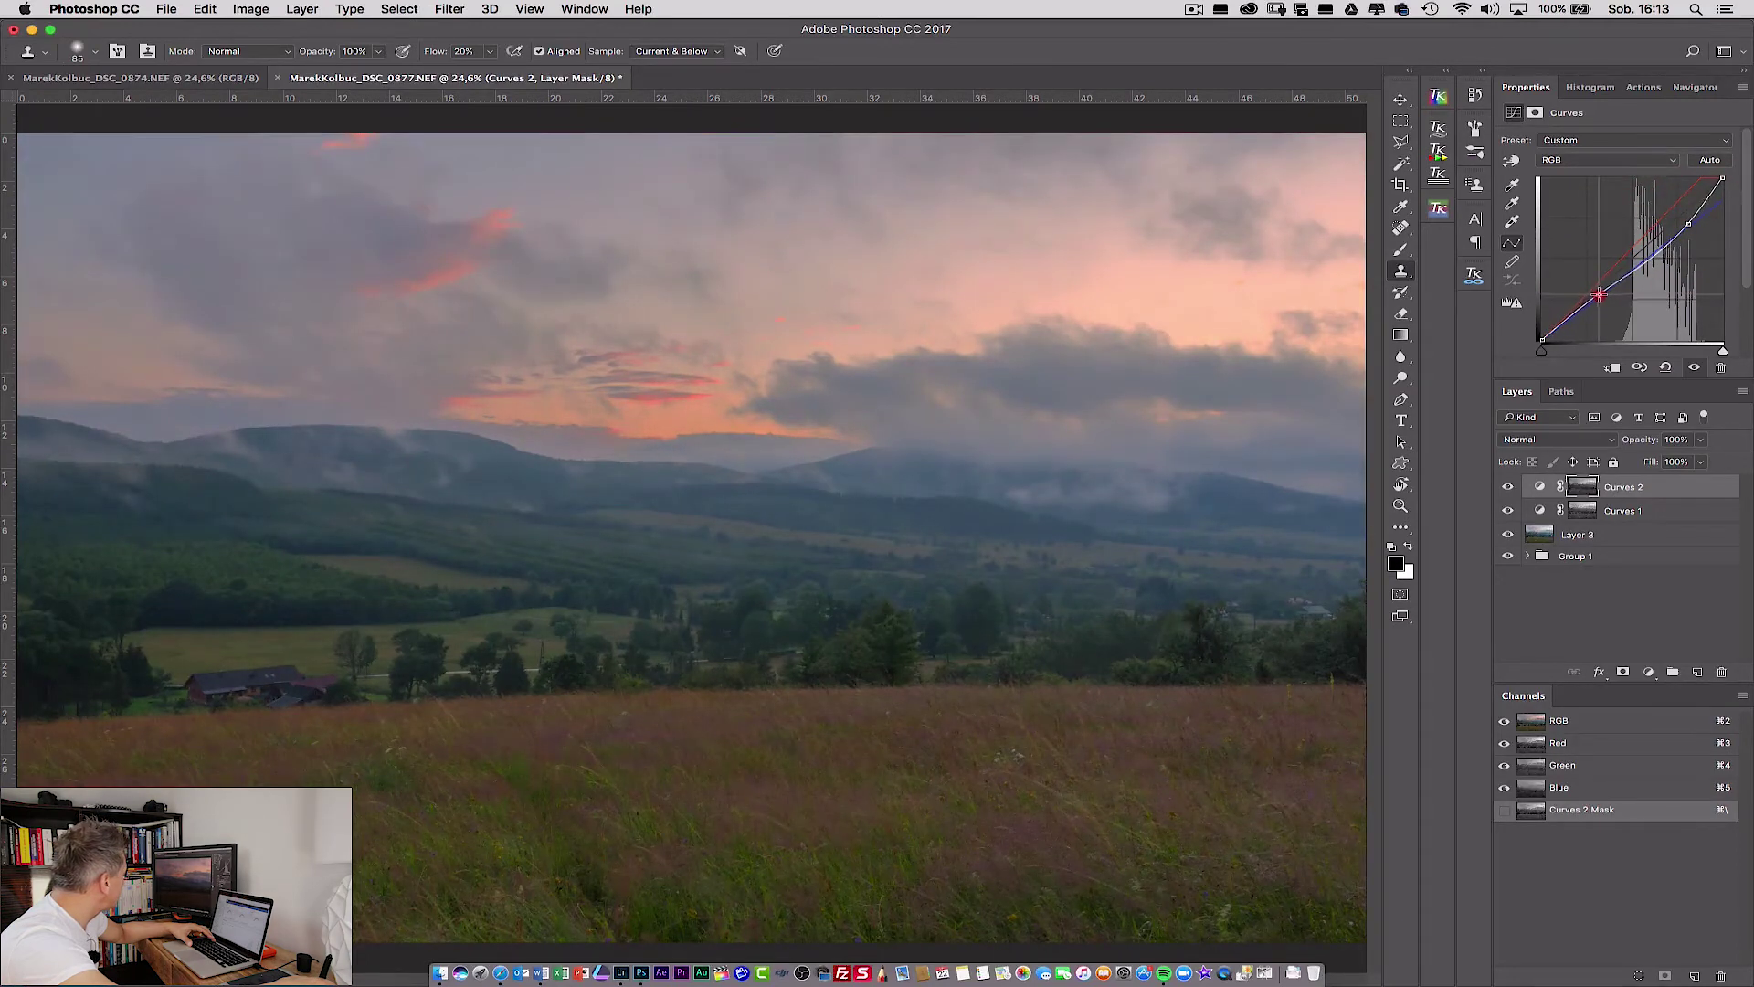
{"action": "left_click_drag", "start_coordinate": [1598, 294], "coordinate": [1595, 297]}
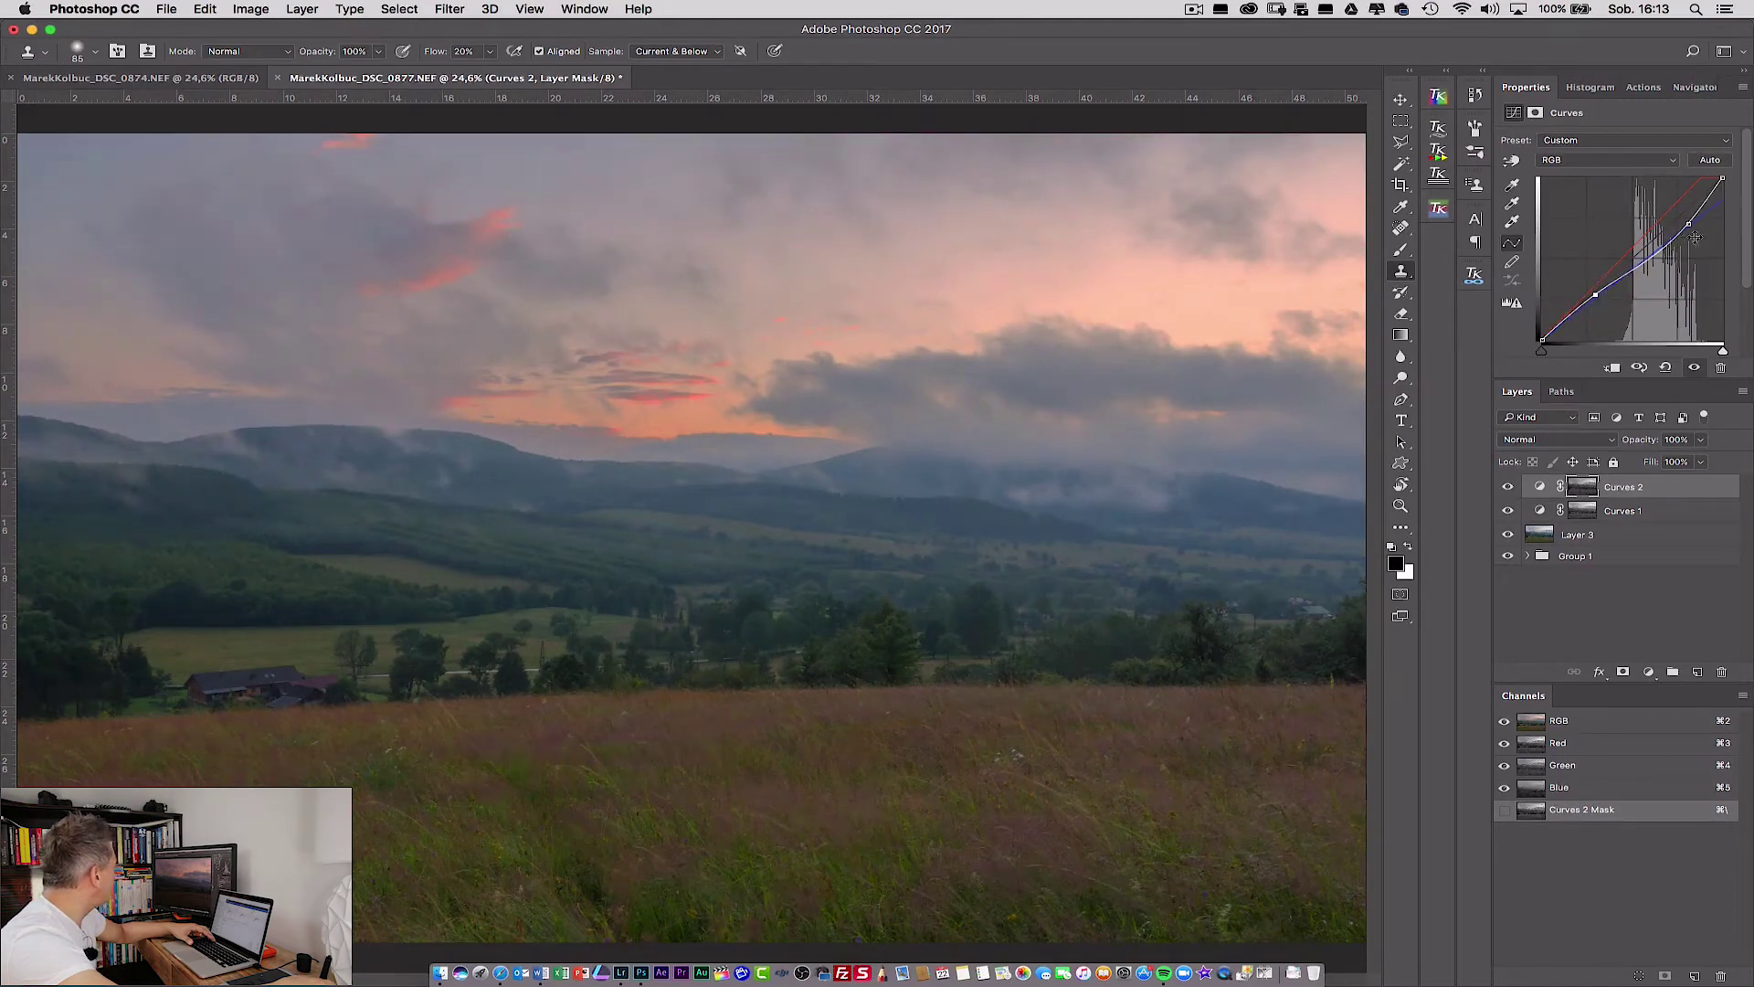
{"action": "left_click_drag", "start_coordinate": [1688, 222], "coordinate": [1681, 235]}
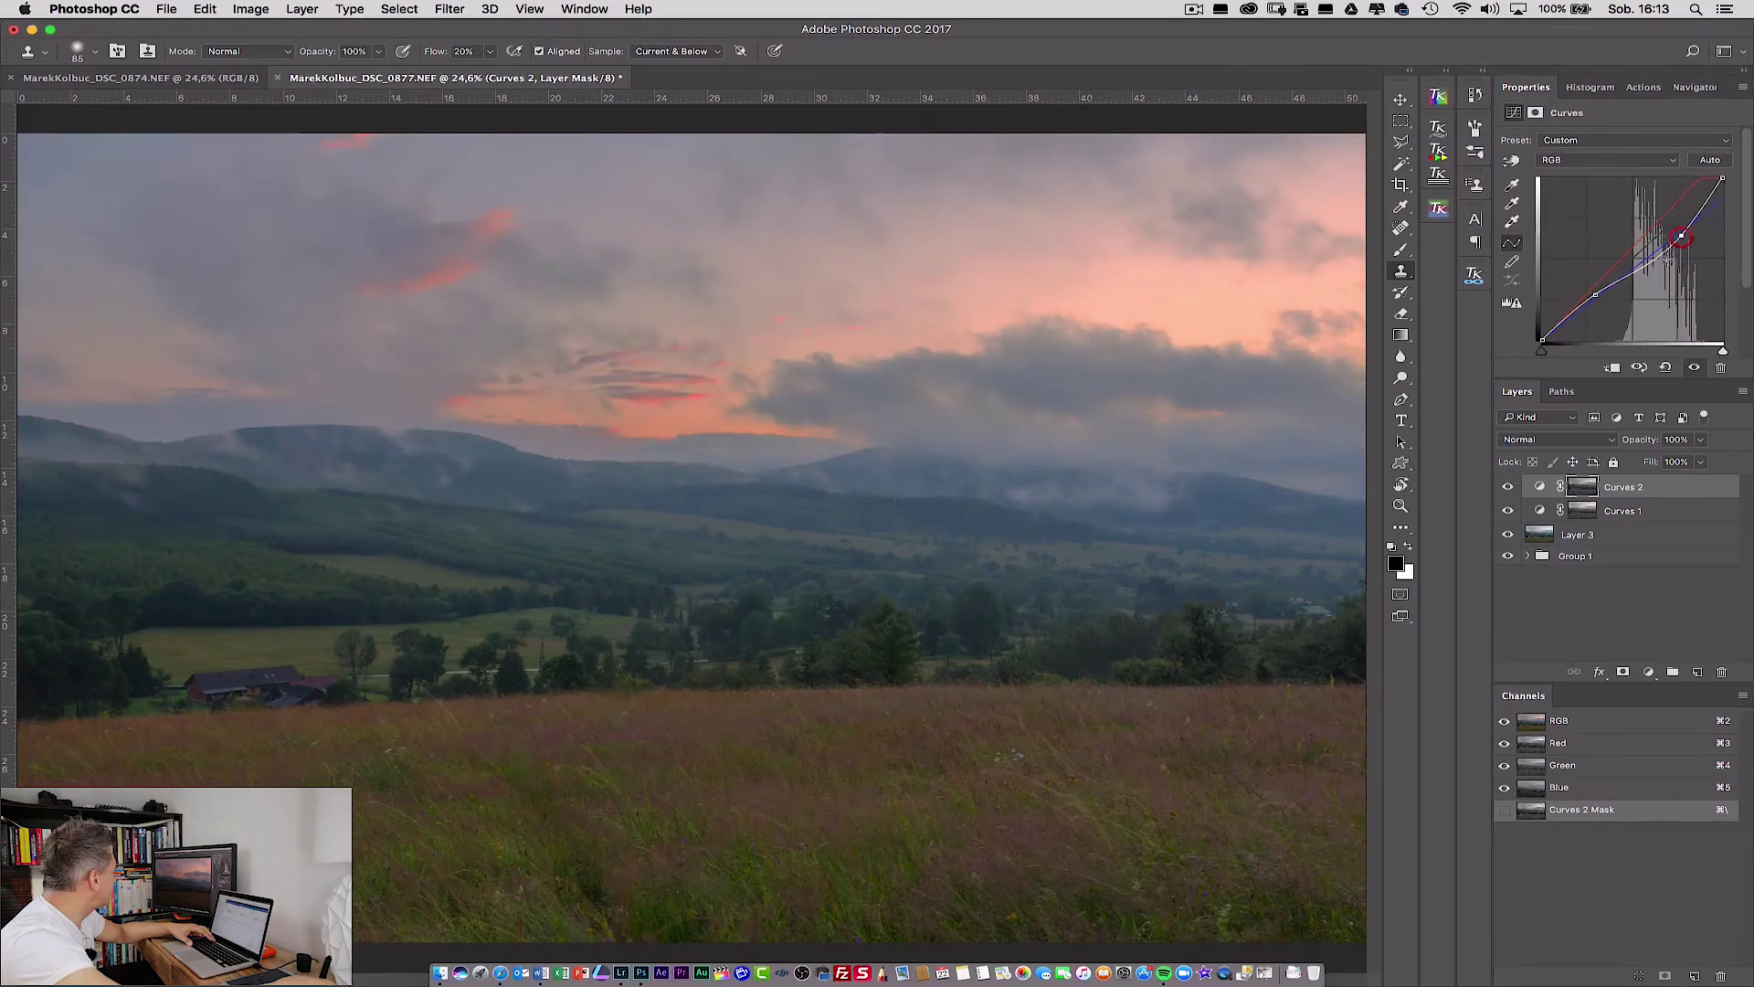
{"action": "left_click_drag", "start_coordinate": [1596, 294], "coordinate": [1598, 295]}
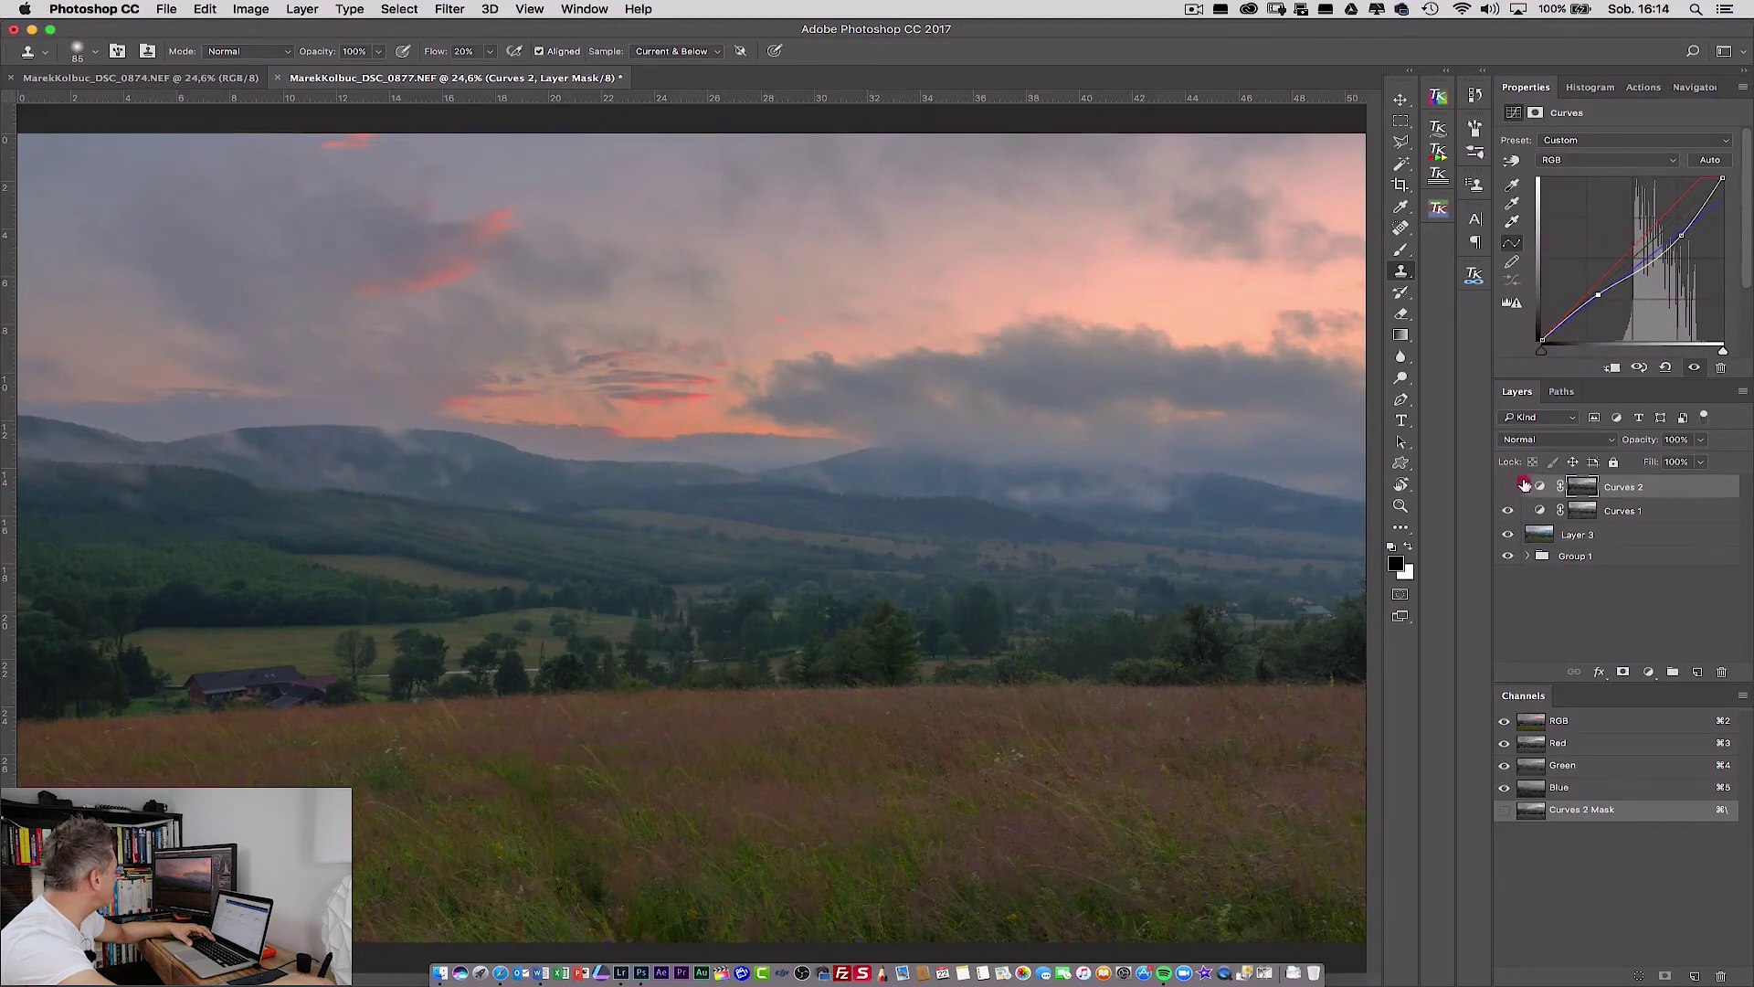
{"action": "left_click", "coordinate": [1523, 485]}
{"action": "left_click", "coordinate": [1510, 485]}
{"action": "left_click", "coordinate": [1682, 489]}
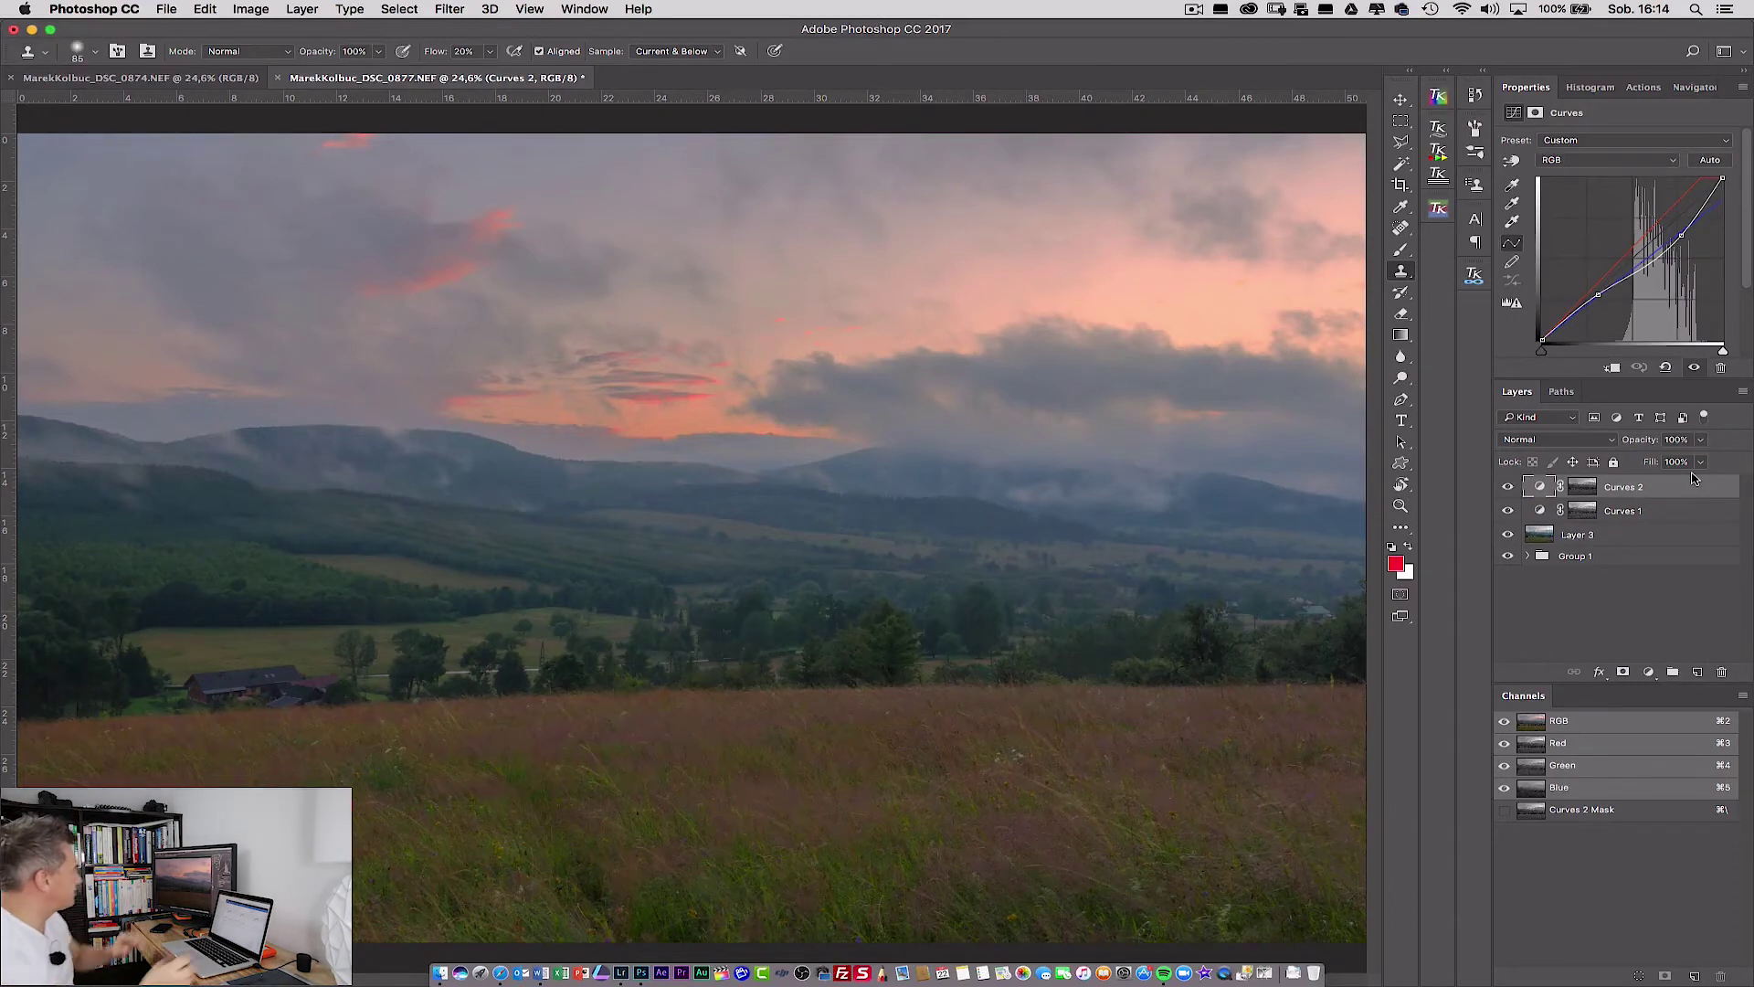
{"action": "left_click", "coordinate": [1507, 488]}
{"action": "left_click", "coordinate": [1507, 488]}
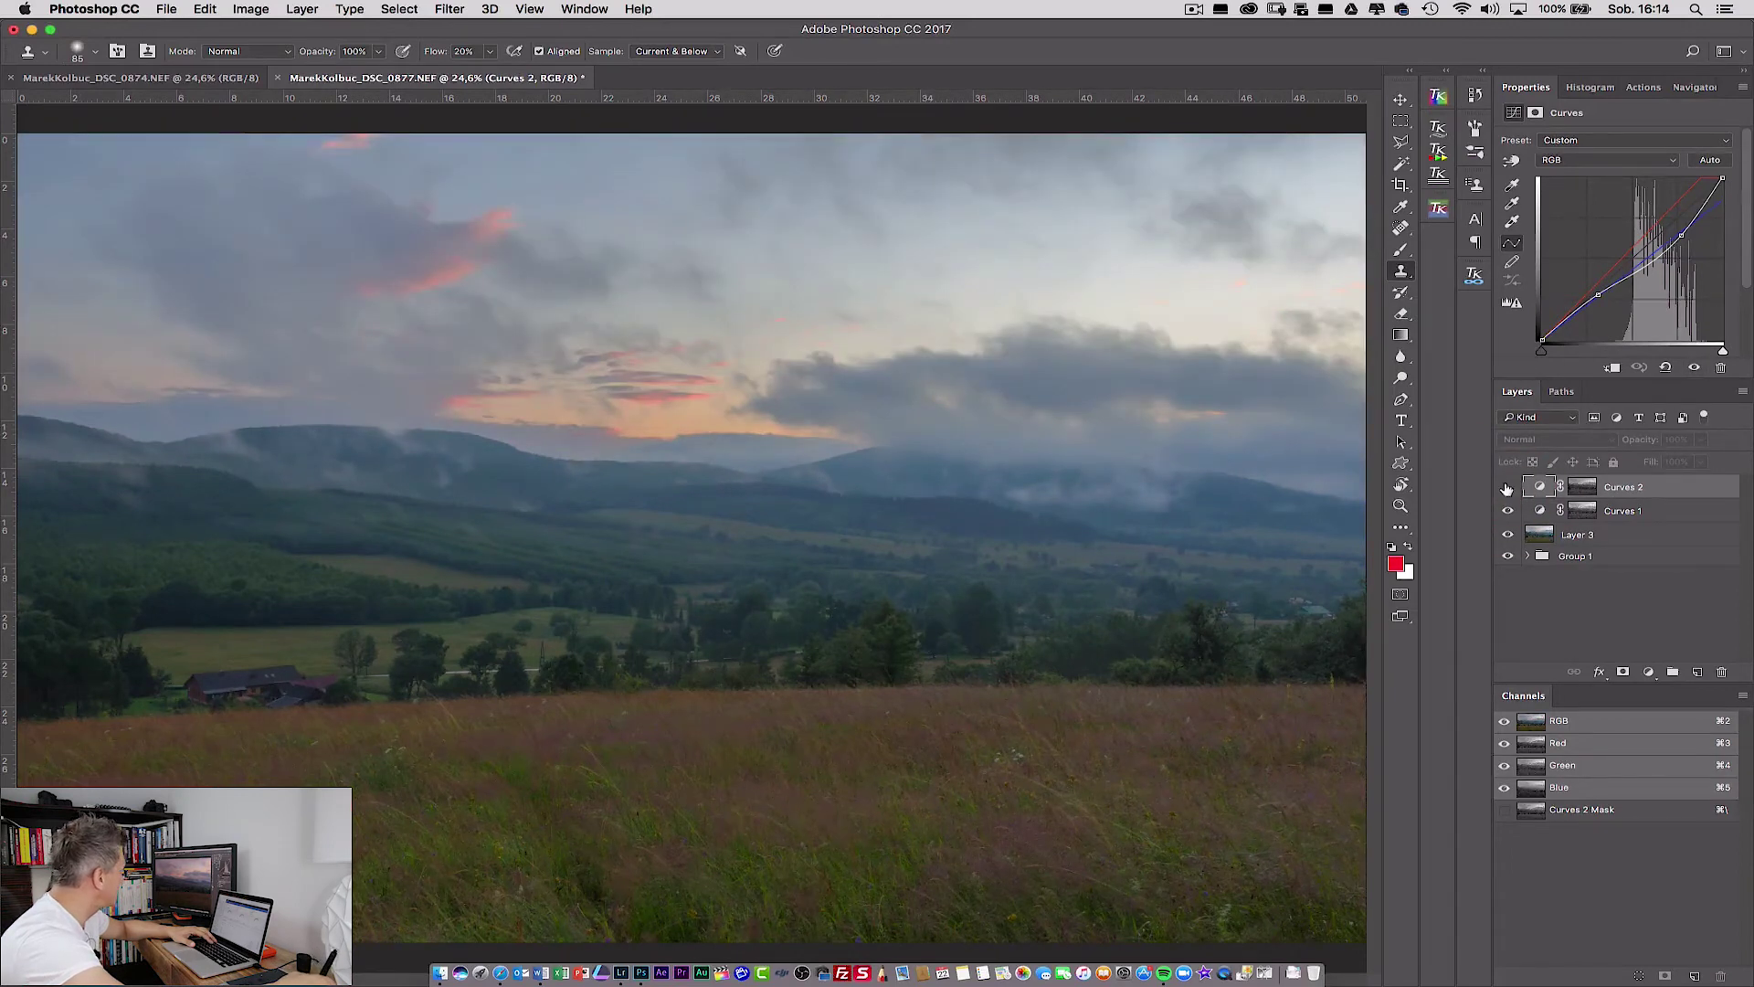
{"action": "left_click", "coordinate": [1507, 488]}
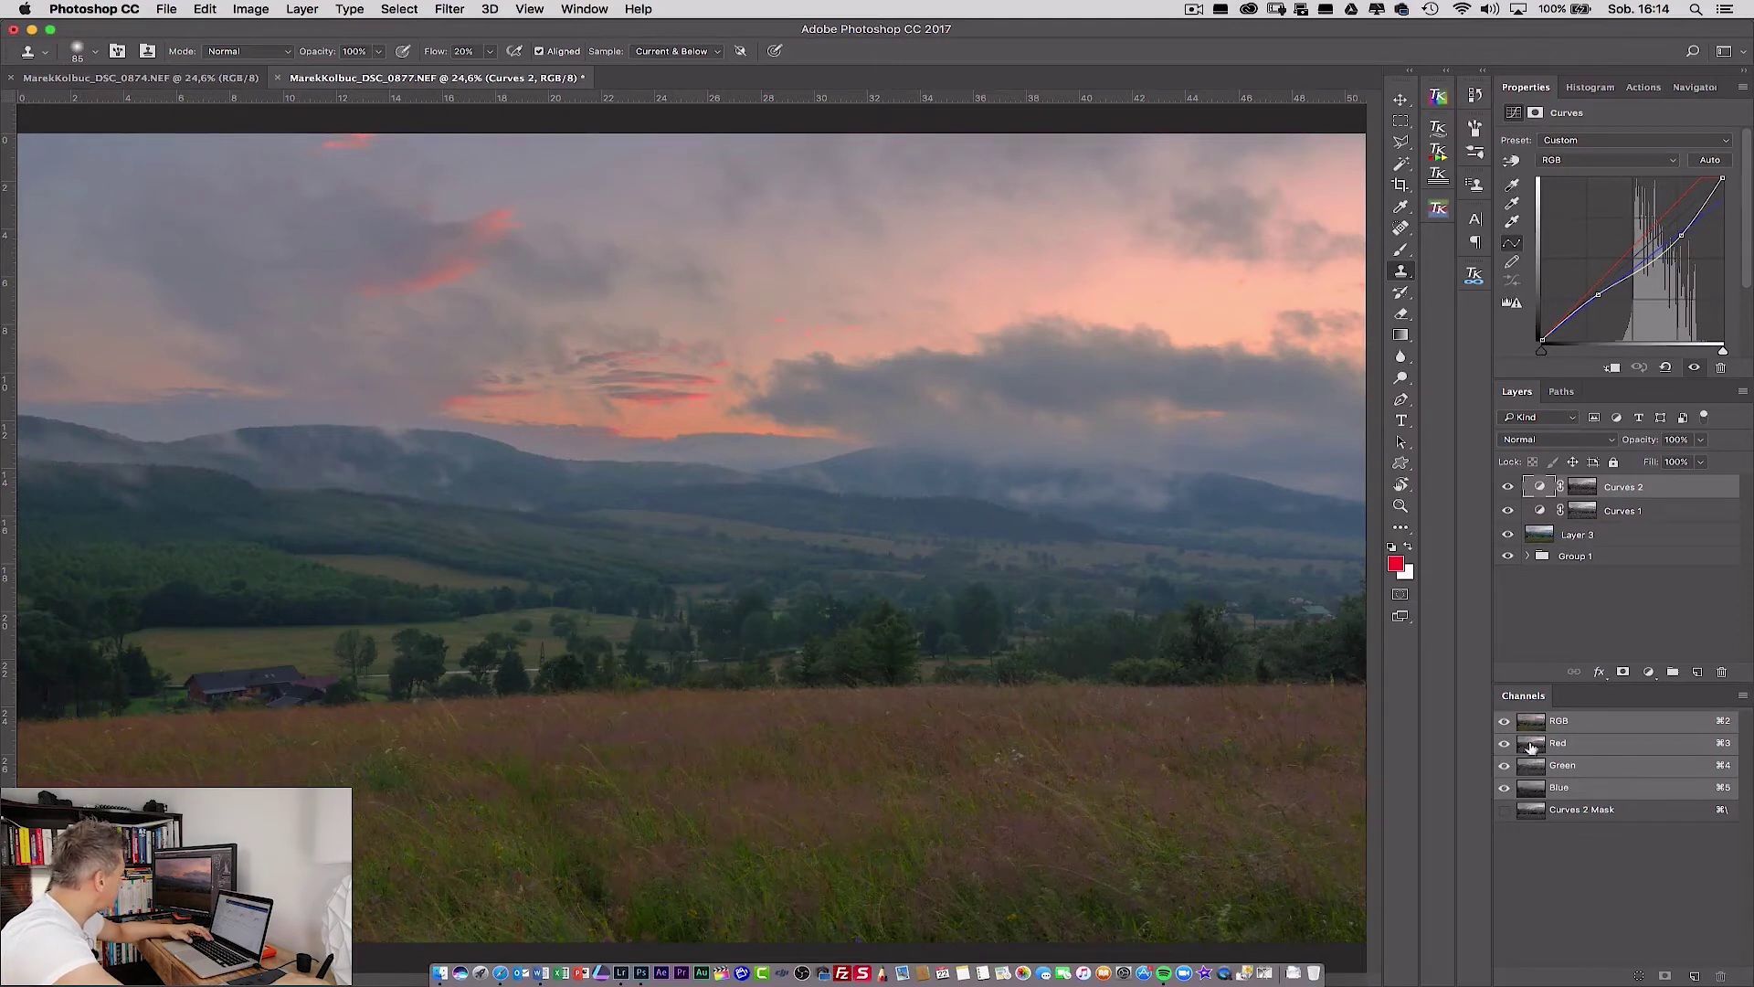
Load the Blue channel's brightness as a selection and add a masked Curves 3 layer.
{"action": "left_click", "coordinate": [1532, 795]}
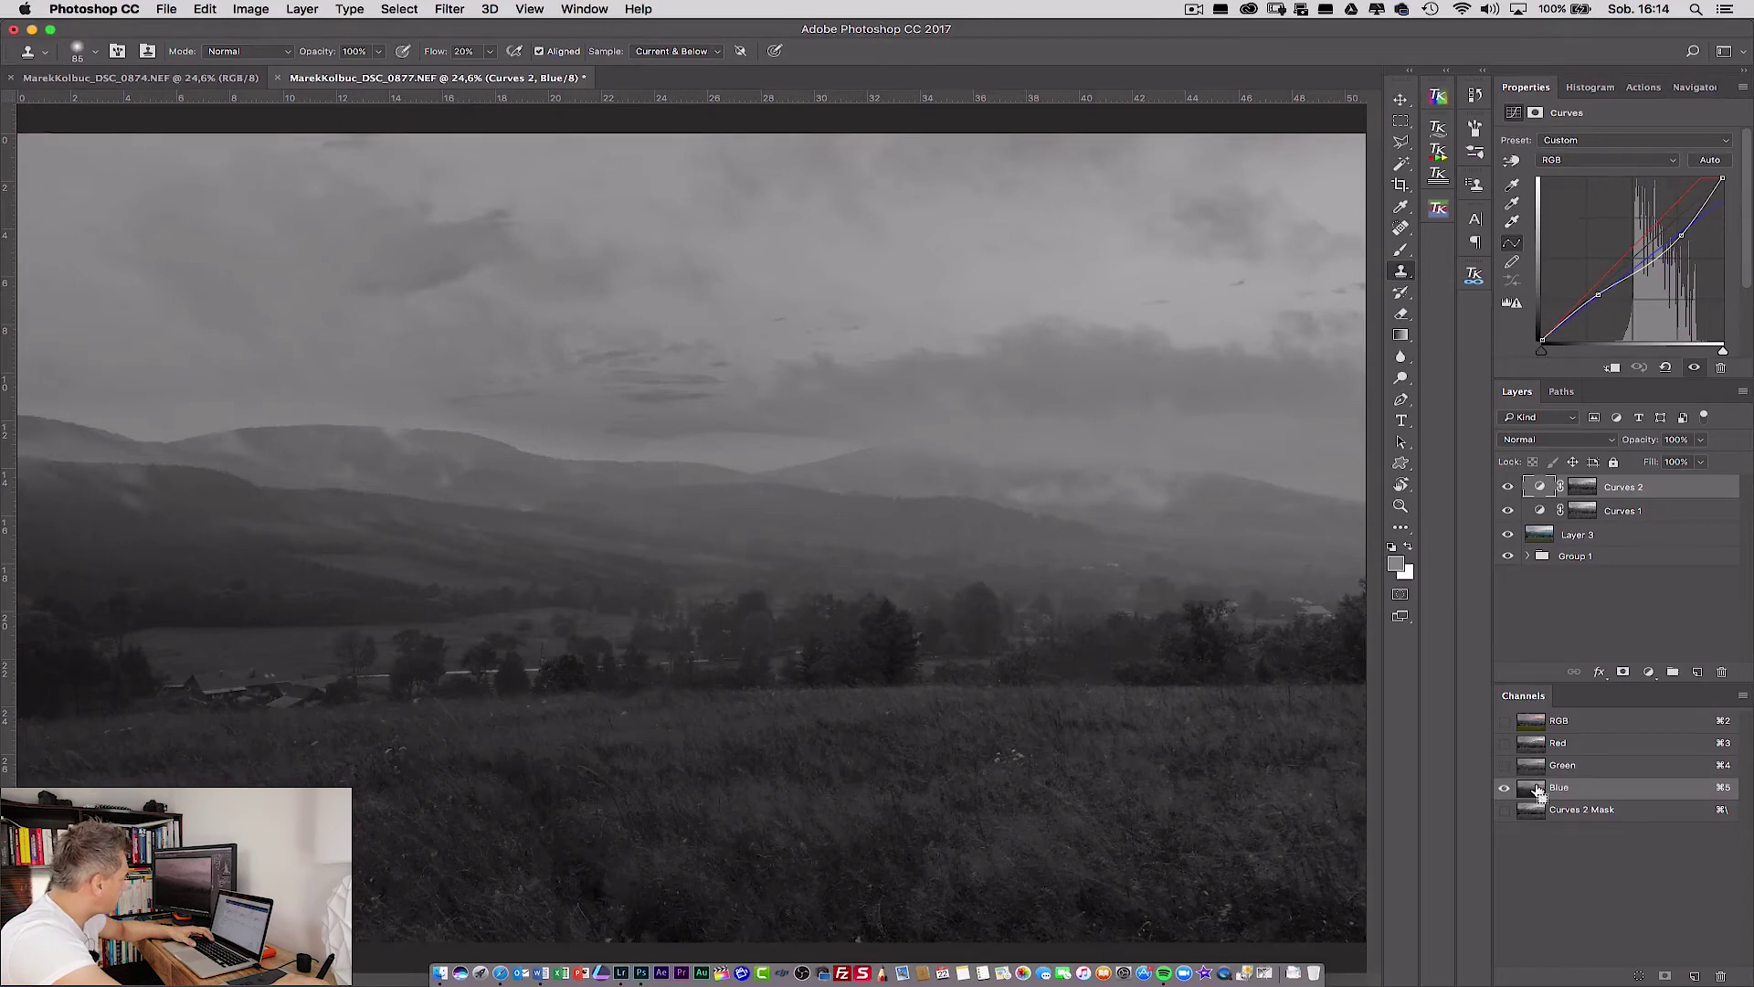
{"action": "left_click", "coordinate": [1531, 794], "text": "super"}
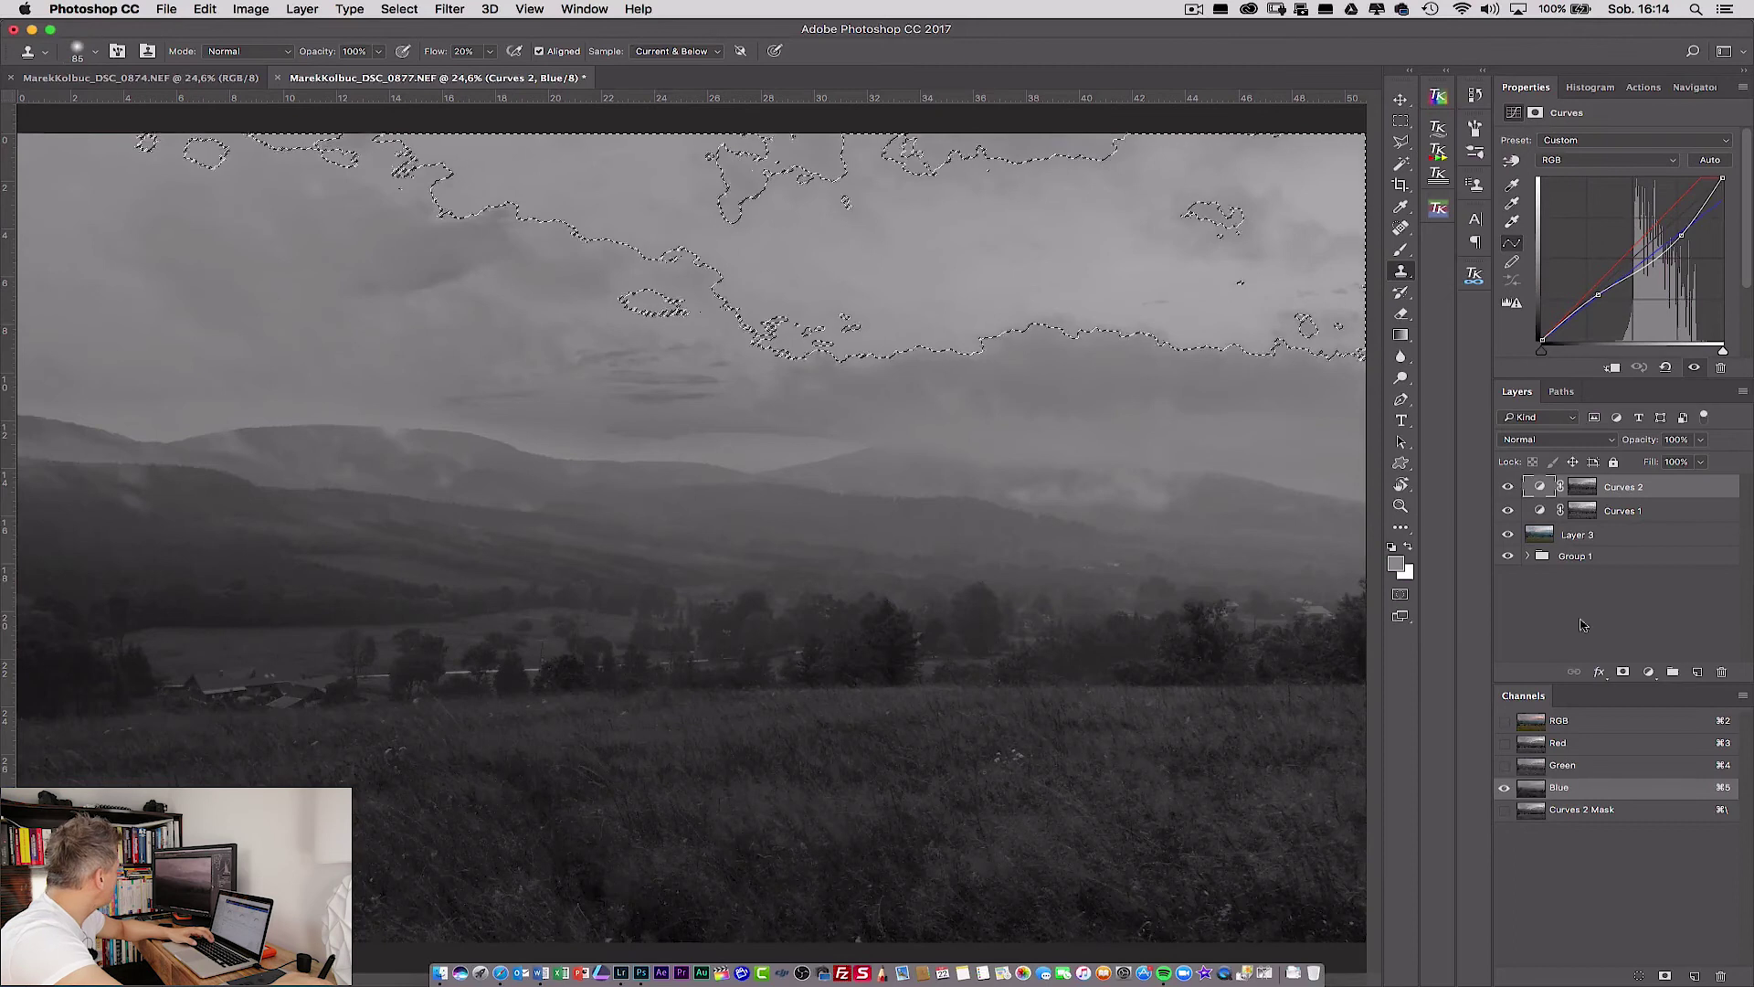
{"action": "left_click", "coordinate": [1648, 672]}
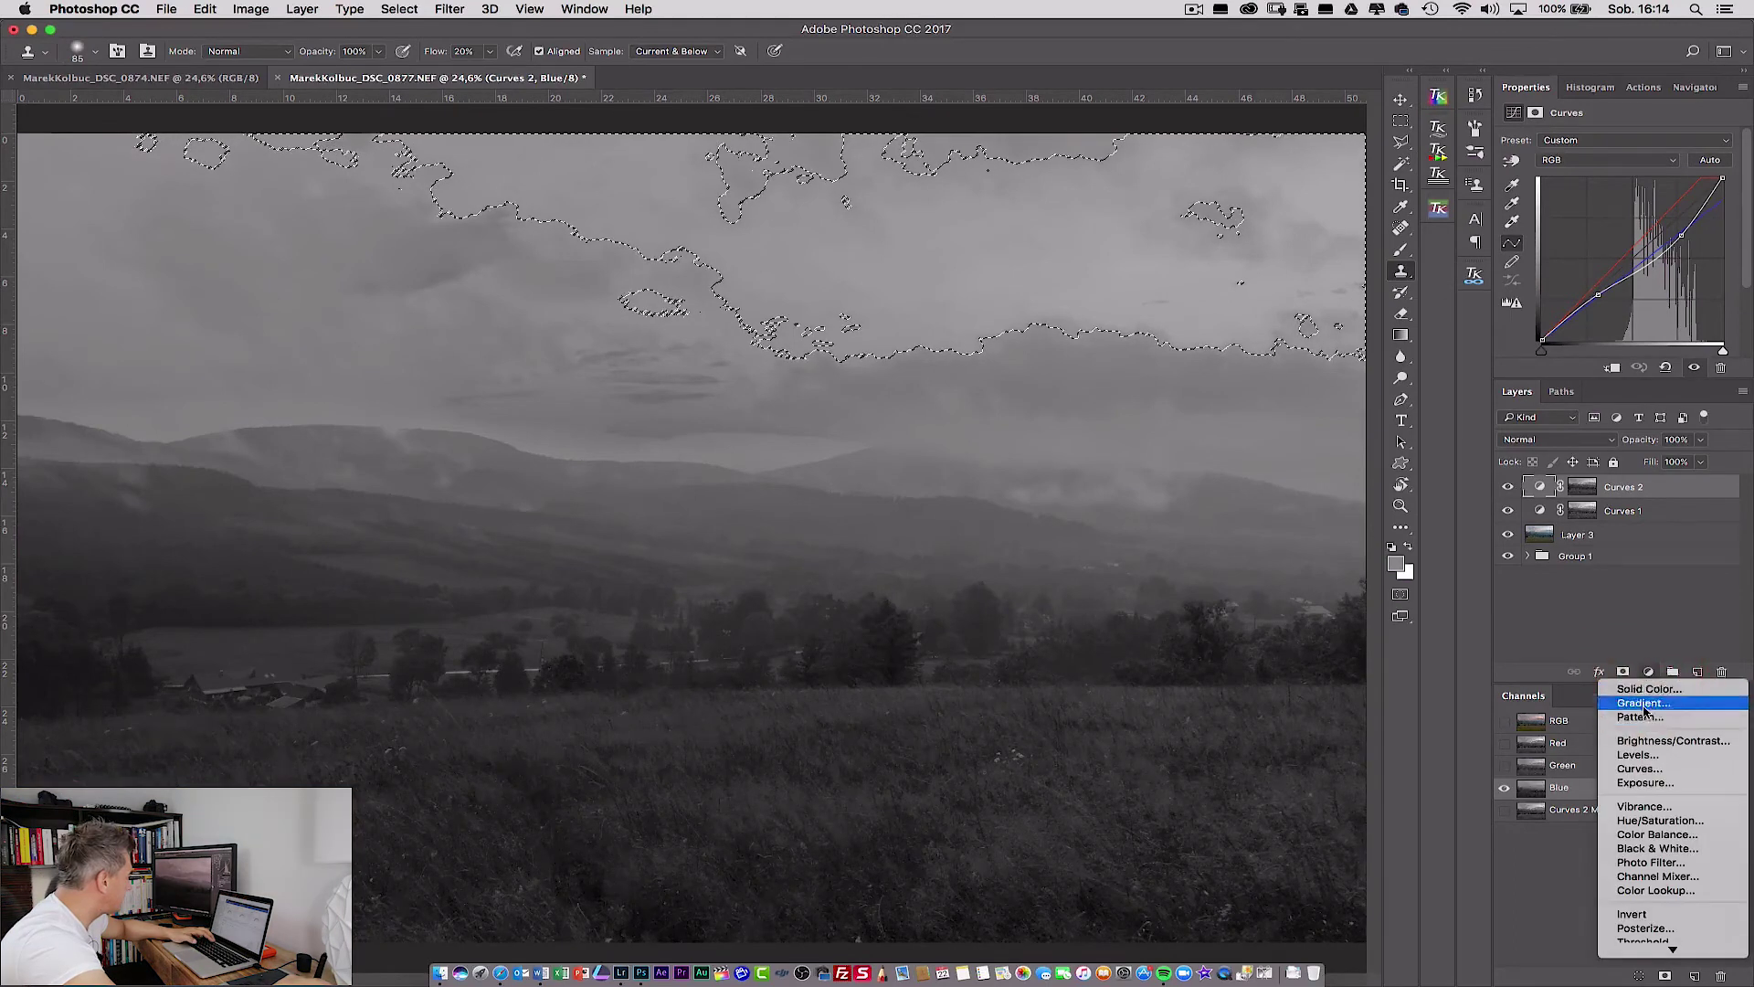
{"action": "left_click", "coordinate": [1642, 771]}
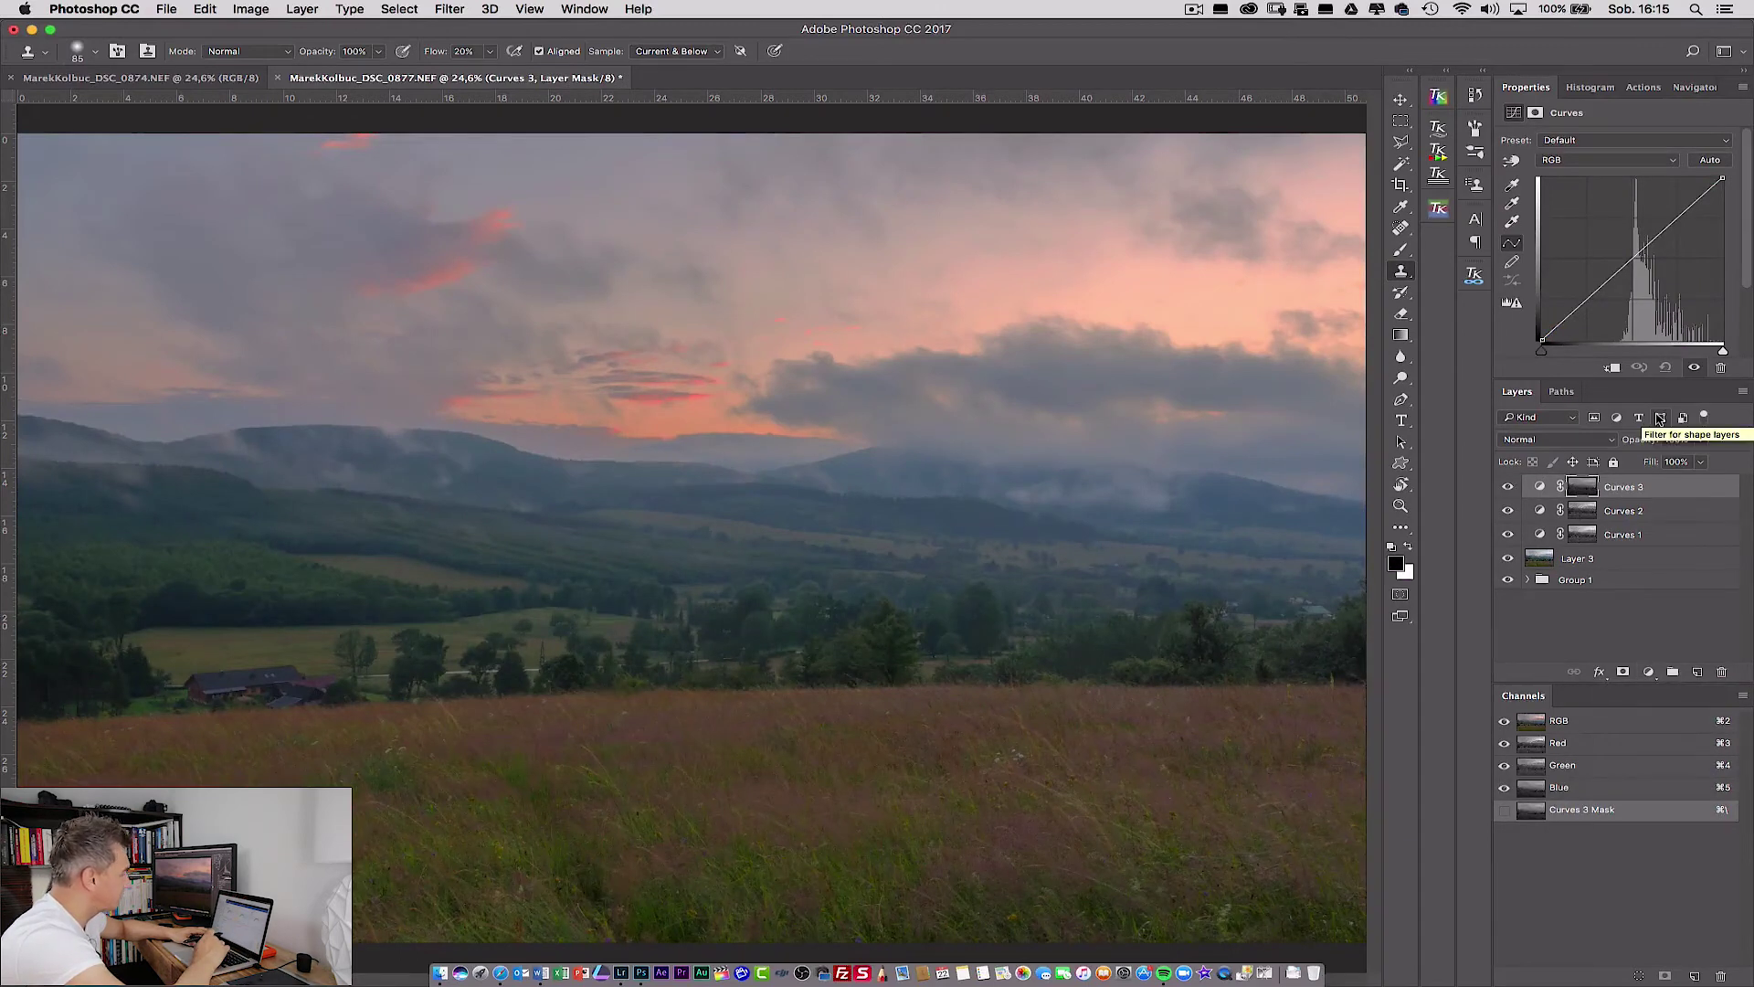
Boost the Curves 3 mask's contrast by pushing its white and black points inward.
{"action": "key", "text": "ctrl+m"}
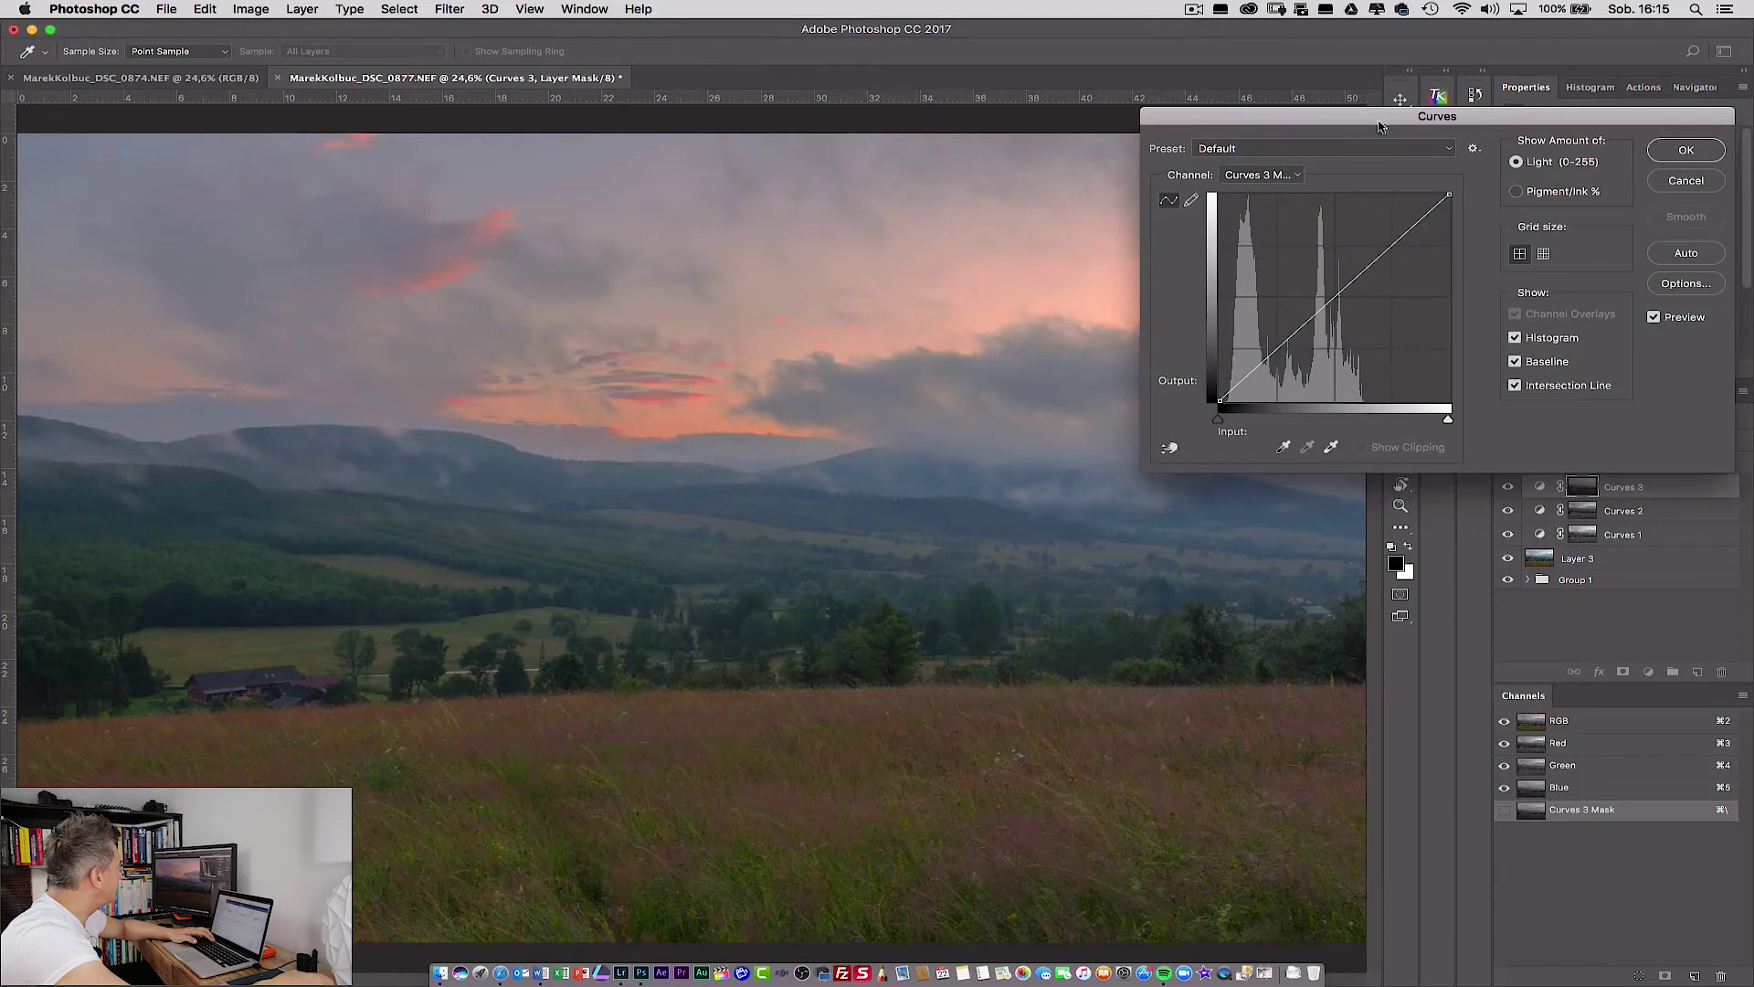
{"action": "mouse_move", "coordinate": [1371, 126]}
{"action": "left_mouse_down"}
{"action": "mouse_move", "coordinate": [1282, 508]}
{"action": "mouse_move", "coordinate": [971, 538]}
{"action": "left_mouse_up"}
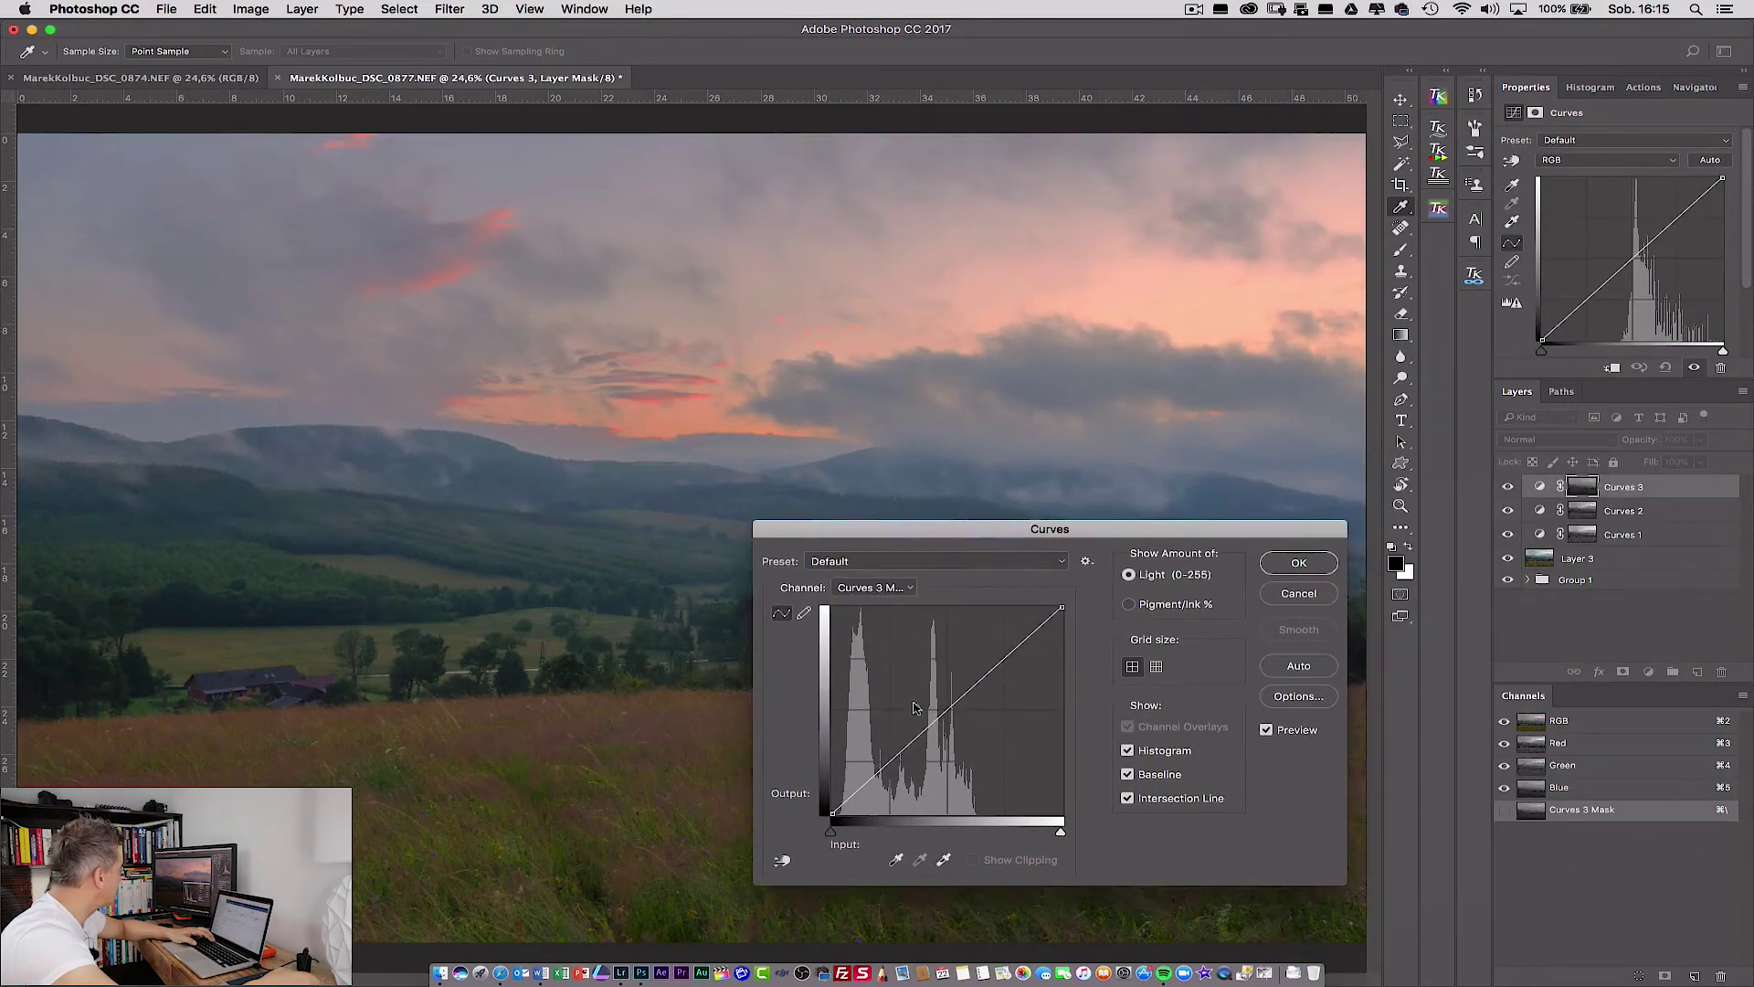
{"action": "left_click_drag", "start_coordinate": [1061, 608], "coordinate": [1002, 594]}
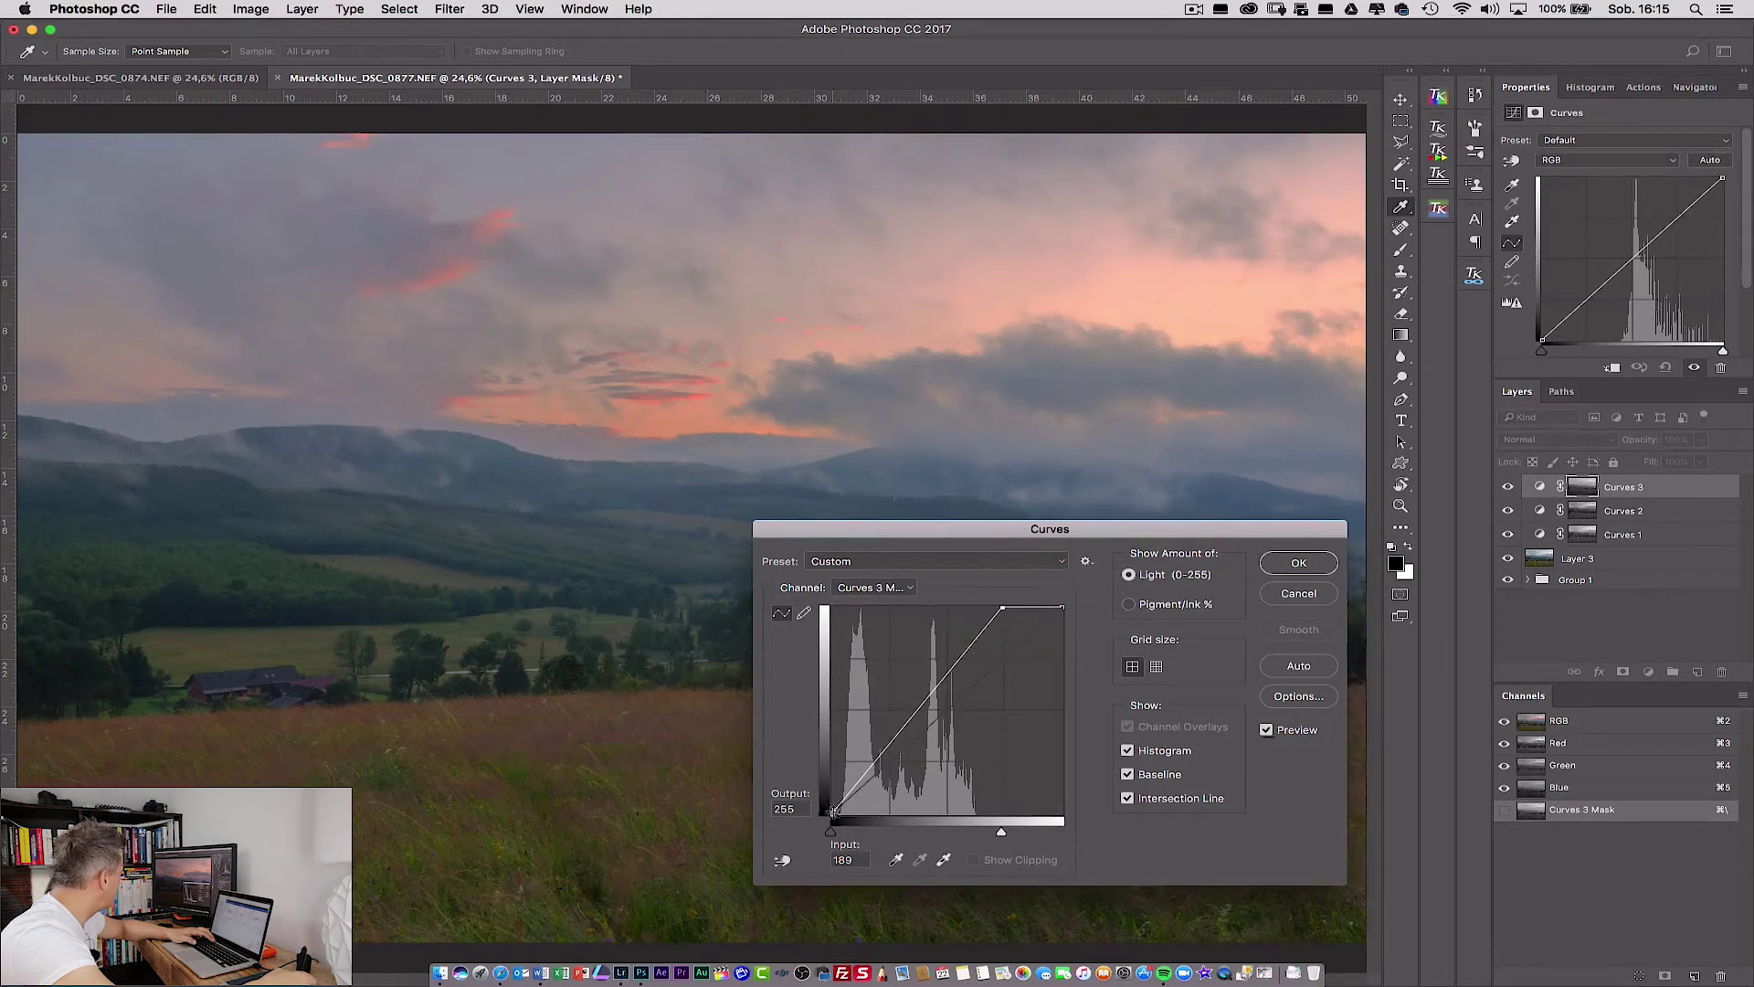
{"action": "mouse_move", "coordinate": [833, 811]}
{"action": "left_mouse_down"}
{"action": "mouse_move", "coordinate": [931, 831]}
{"action": "mouse_move", "coordinate": [905, 814]}
{"action": "left_mouse_up"}
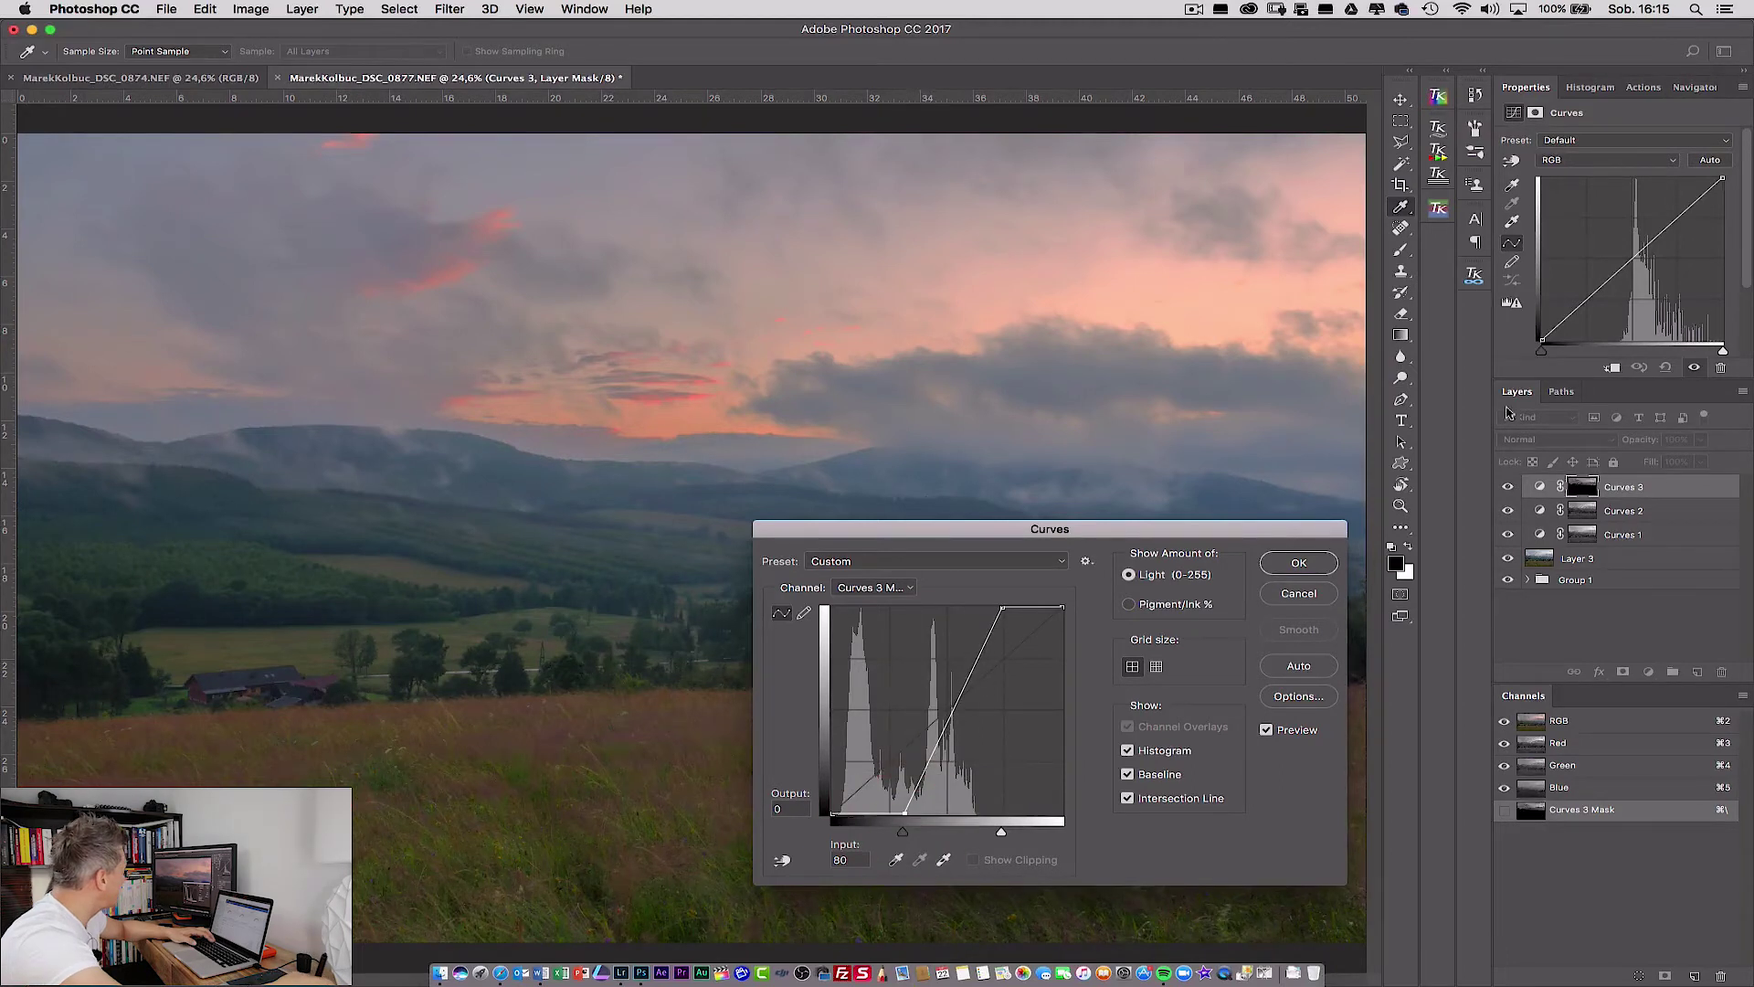
{"action": "left_click", "coordinate": [1299, 563]}
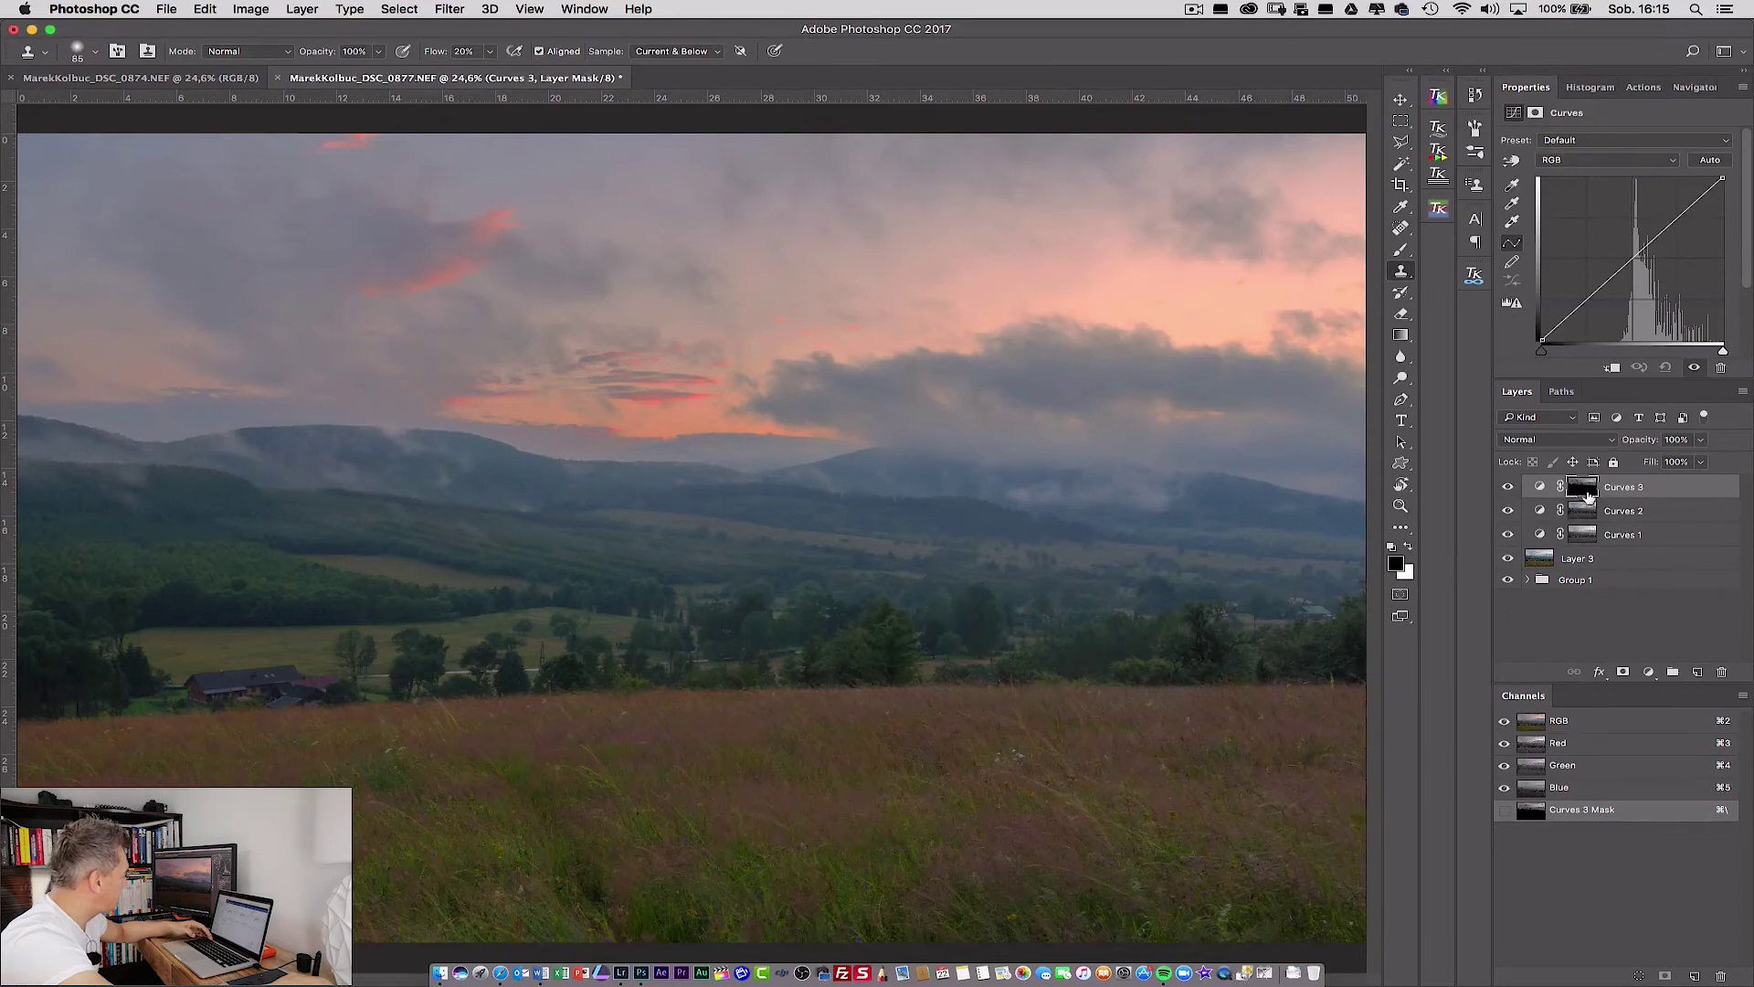
Inspect the Curves 3 mask, pull a midtone point down on its RGB curve, and compare.
{"action": "left_click", "coordinate": [1584, 491], "text": "alt"}
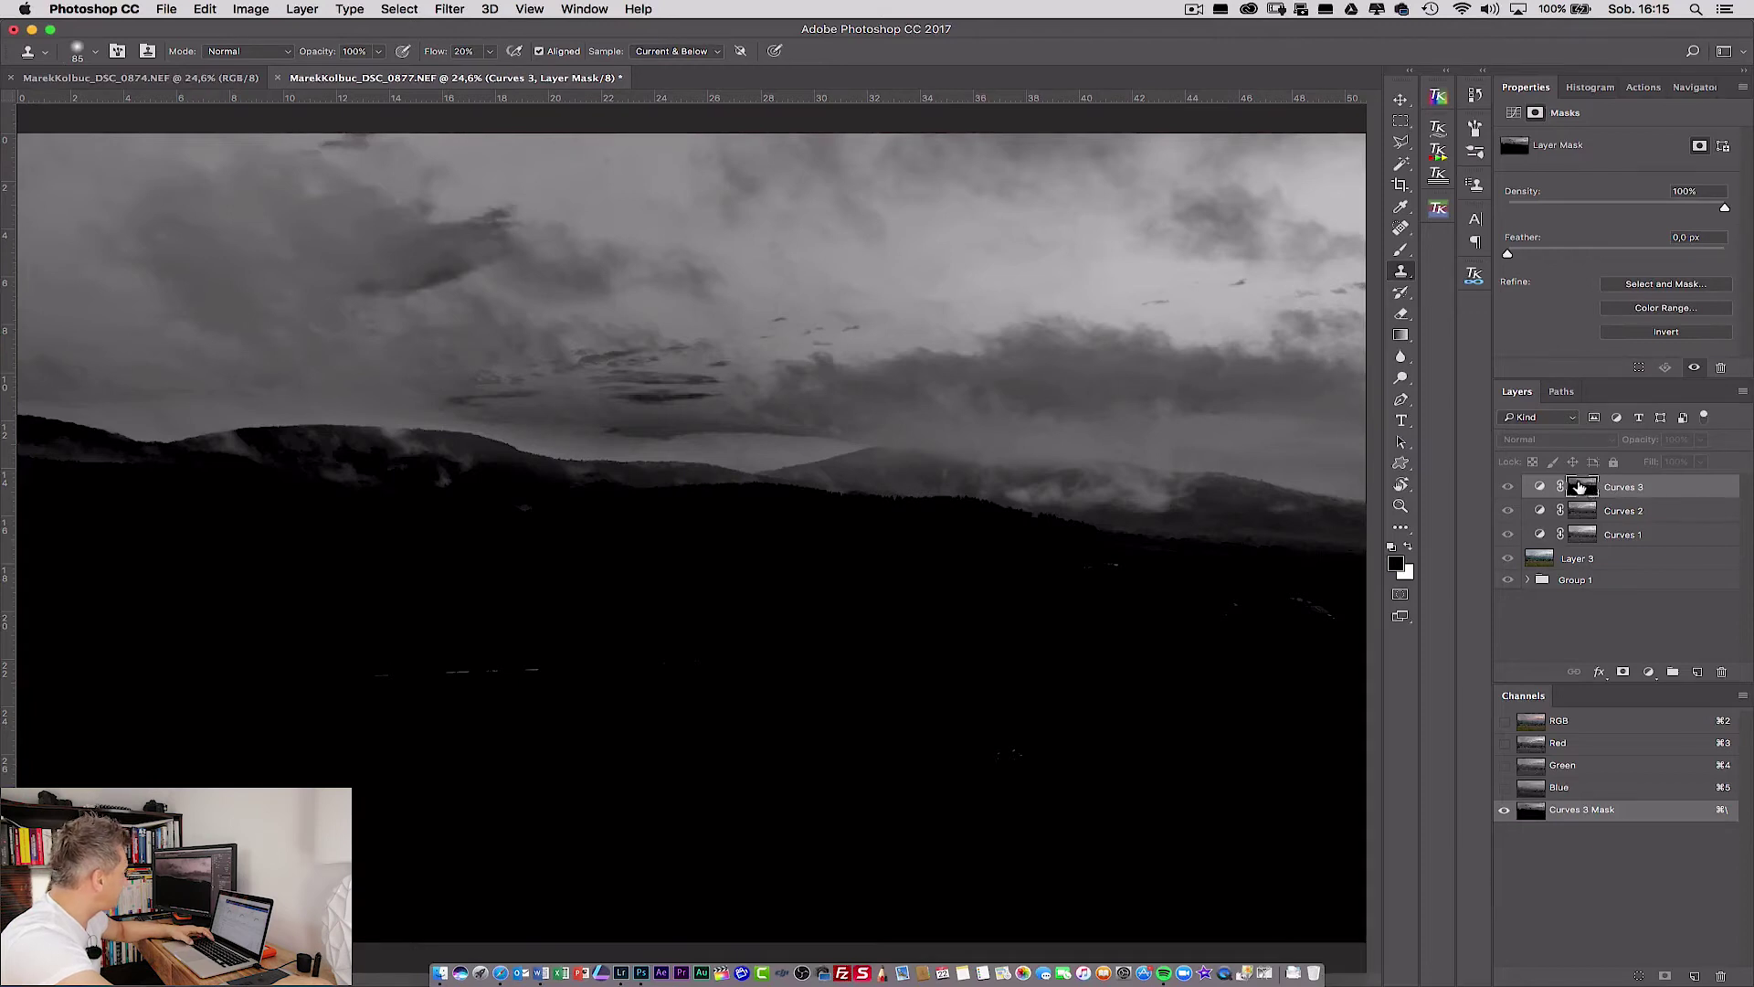
{"action": "left_click", "coordinate": [1579, 487], "text": "alt"}
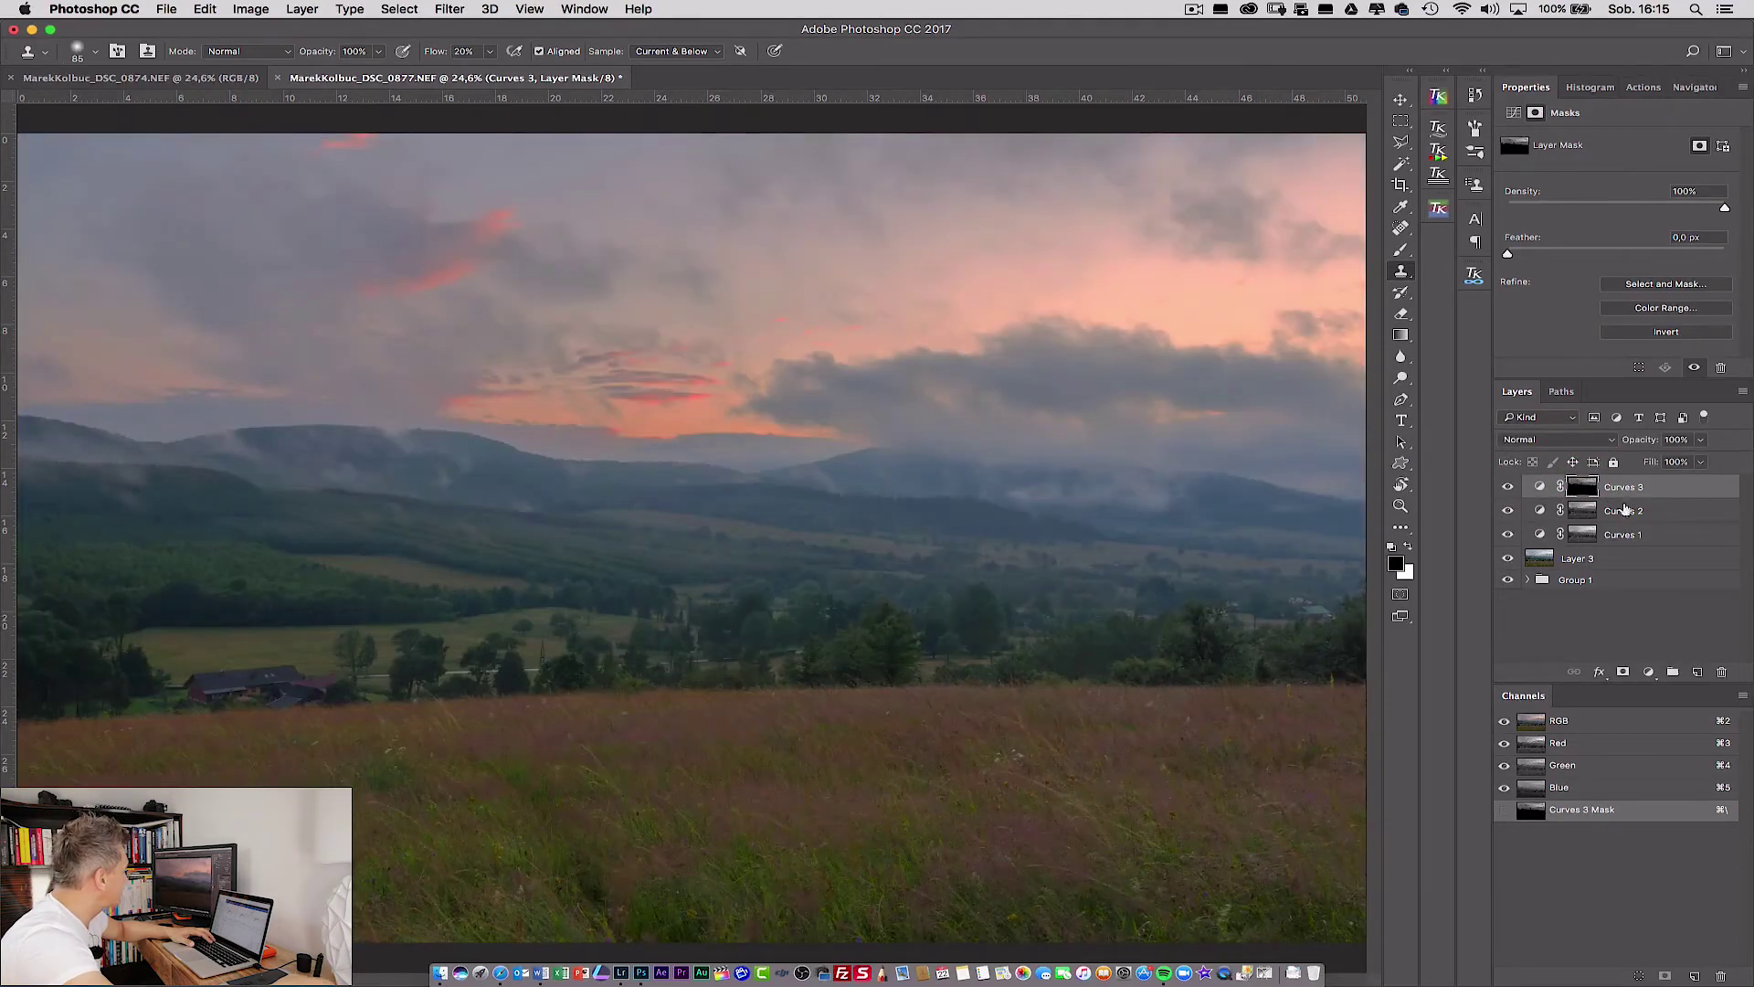
{"action": "left_click", "coordinate": [1697, 483]}
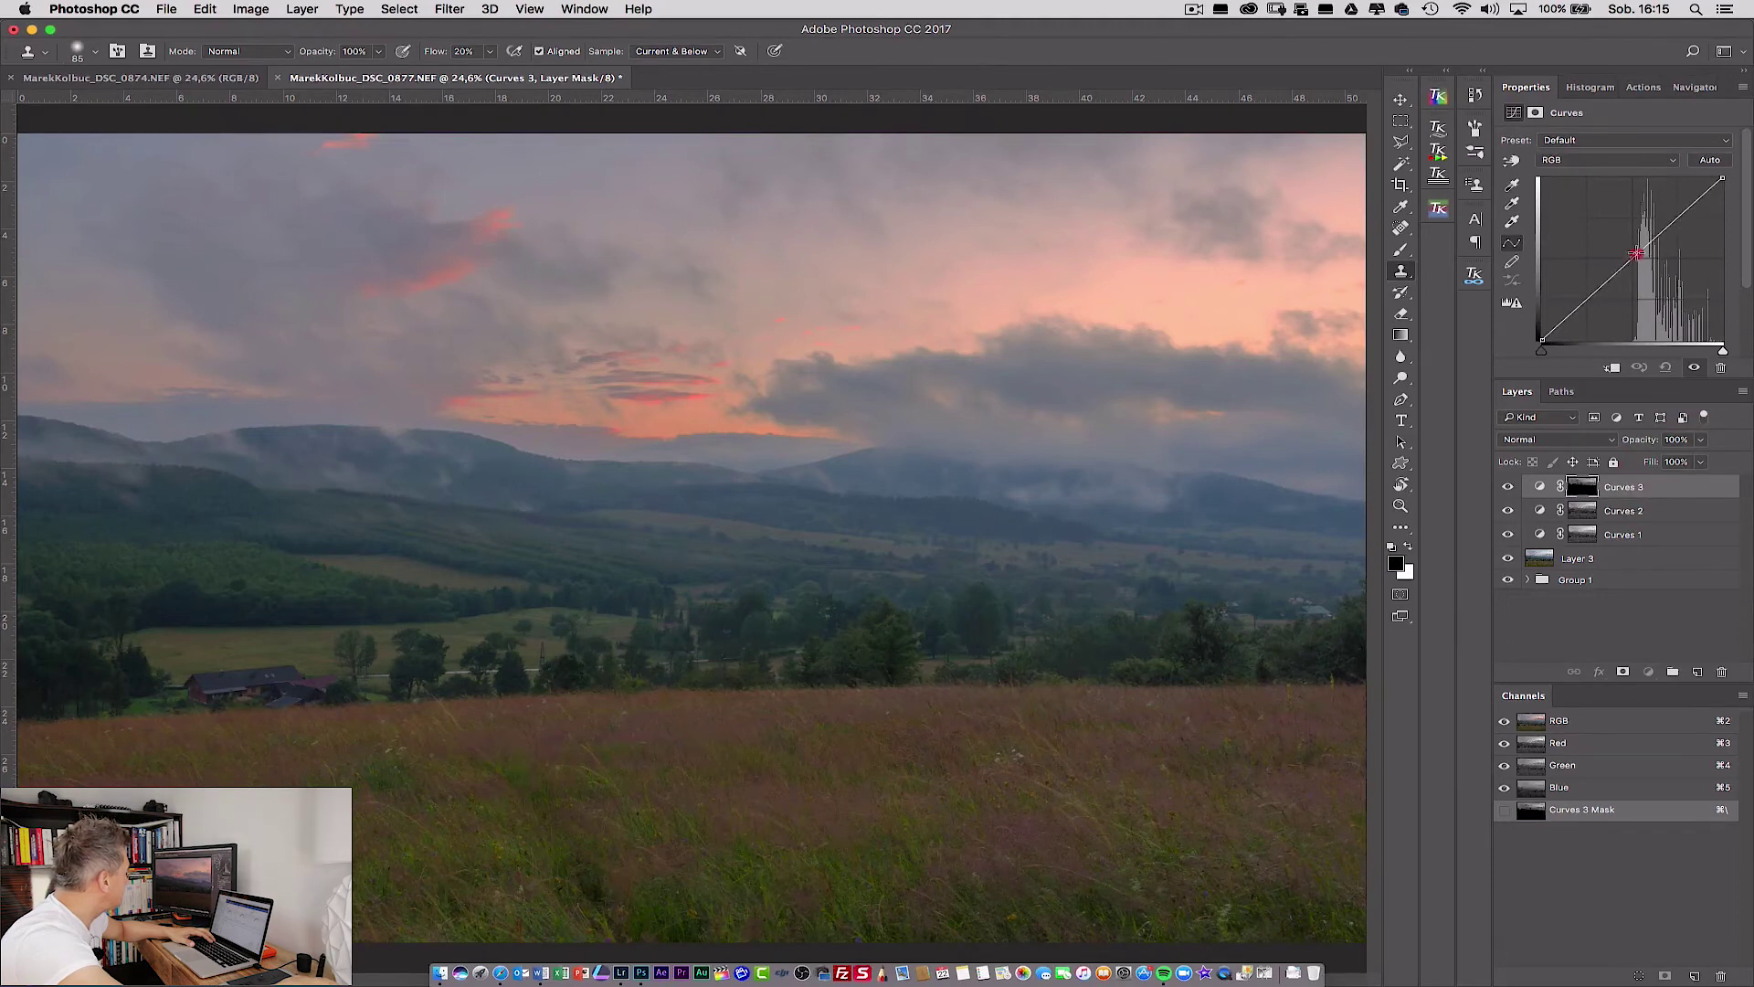
{"action": "mouse_move", "coordinate": [1636, 254]}
{"action": "left_mouse_down"}
{"action": "mouse_move", "coordinate": [1642, 270]}
{"action": "mouse_move", "coordinate": [1673, 214]}
{"action": "mouse_move", "coordinate": [1641, 266]}
{"action": "left_mouse_up"}
{"action": "left_click", "coordinate": [1509, 487]}
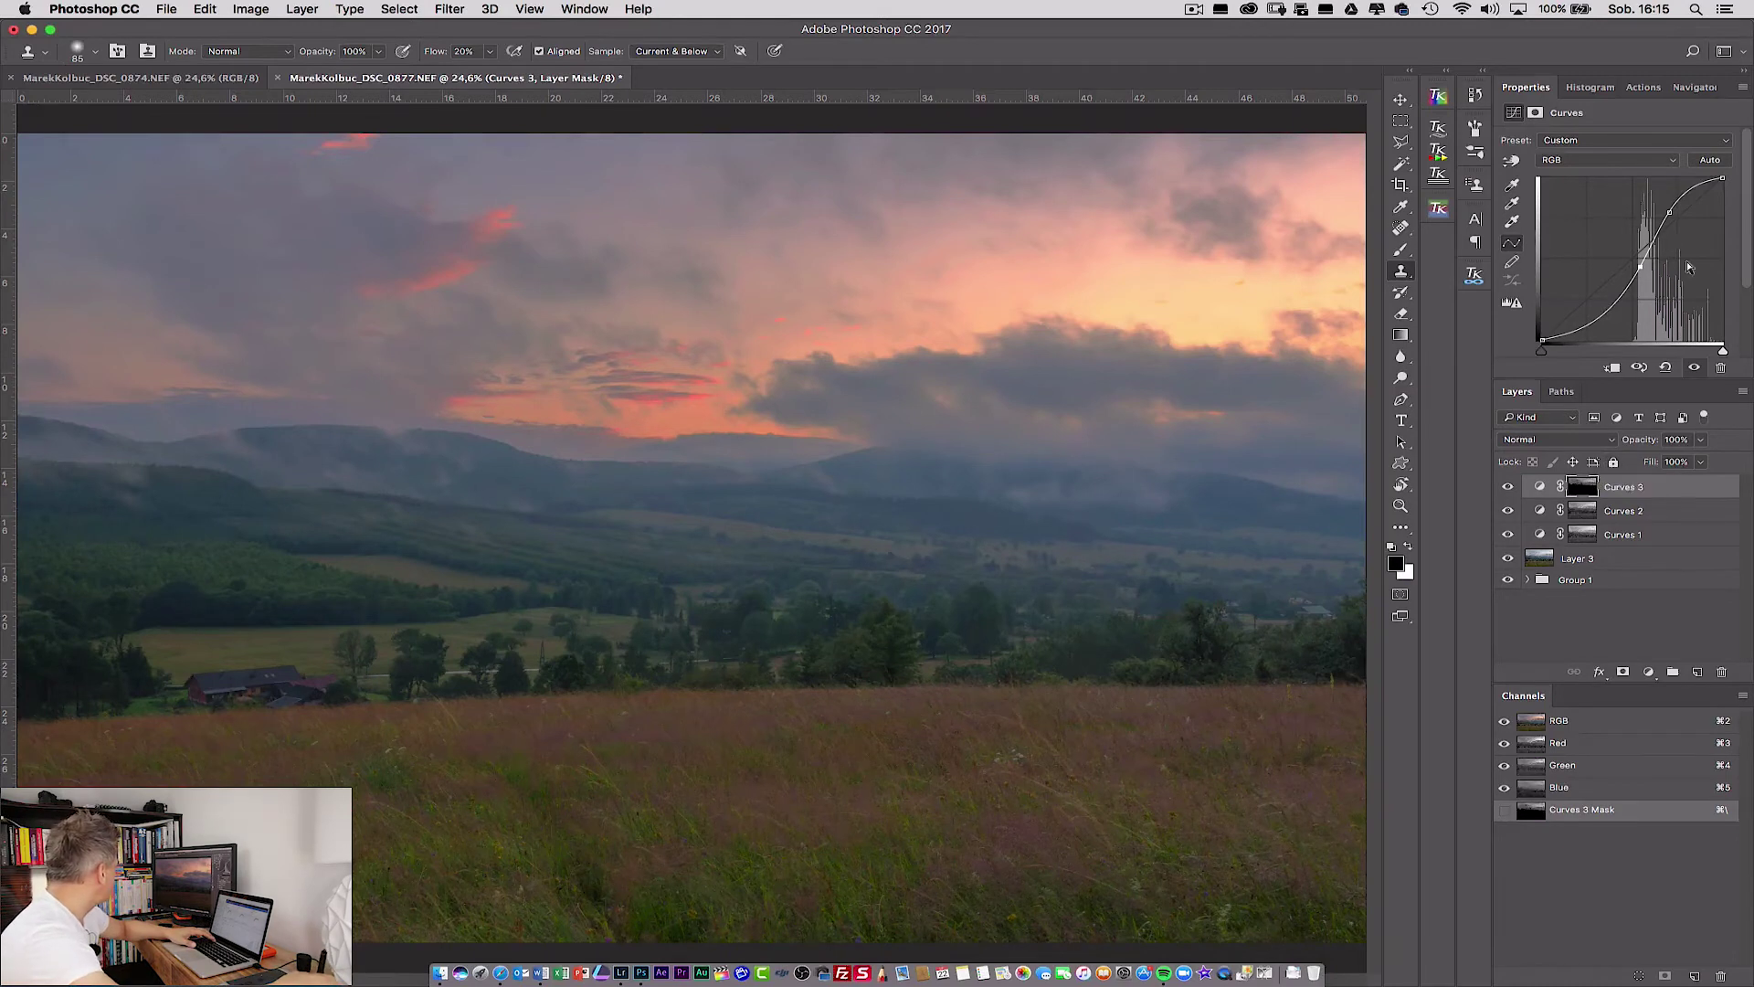
Adjust the Blue and Red channel highlight endpoints in Curves 3 to warm the sky.
{"action": "left_click", "coordinate": [1590, 161]}
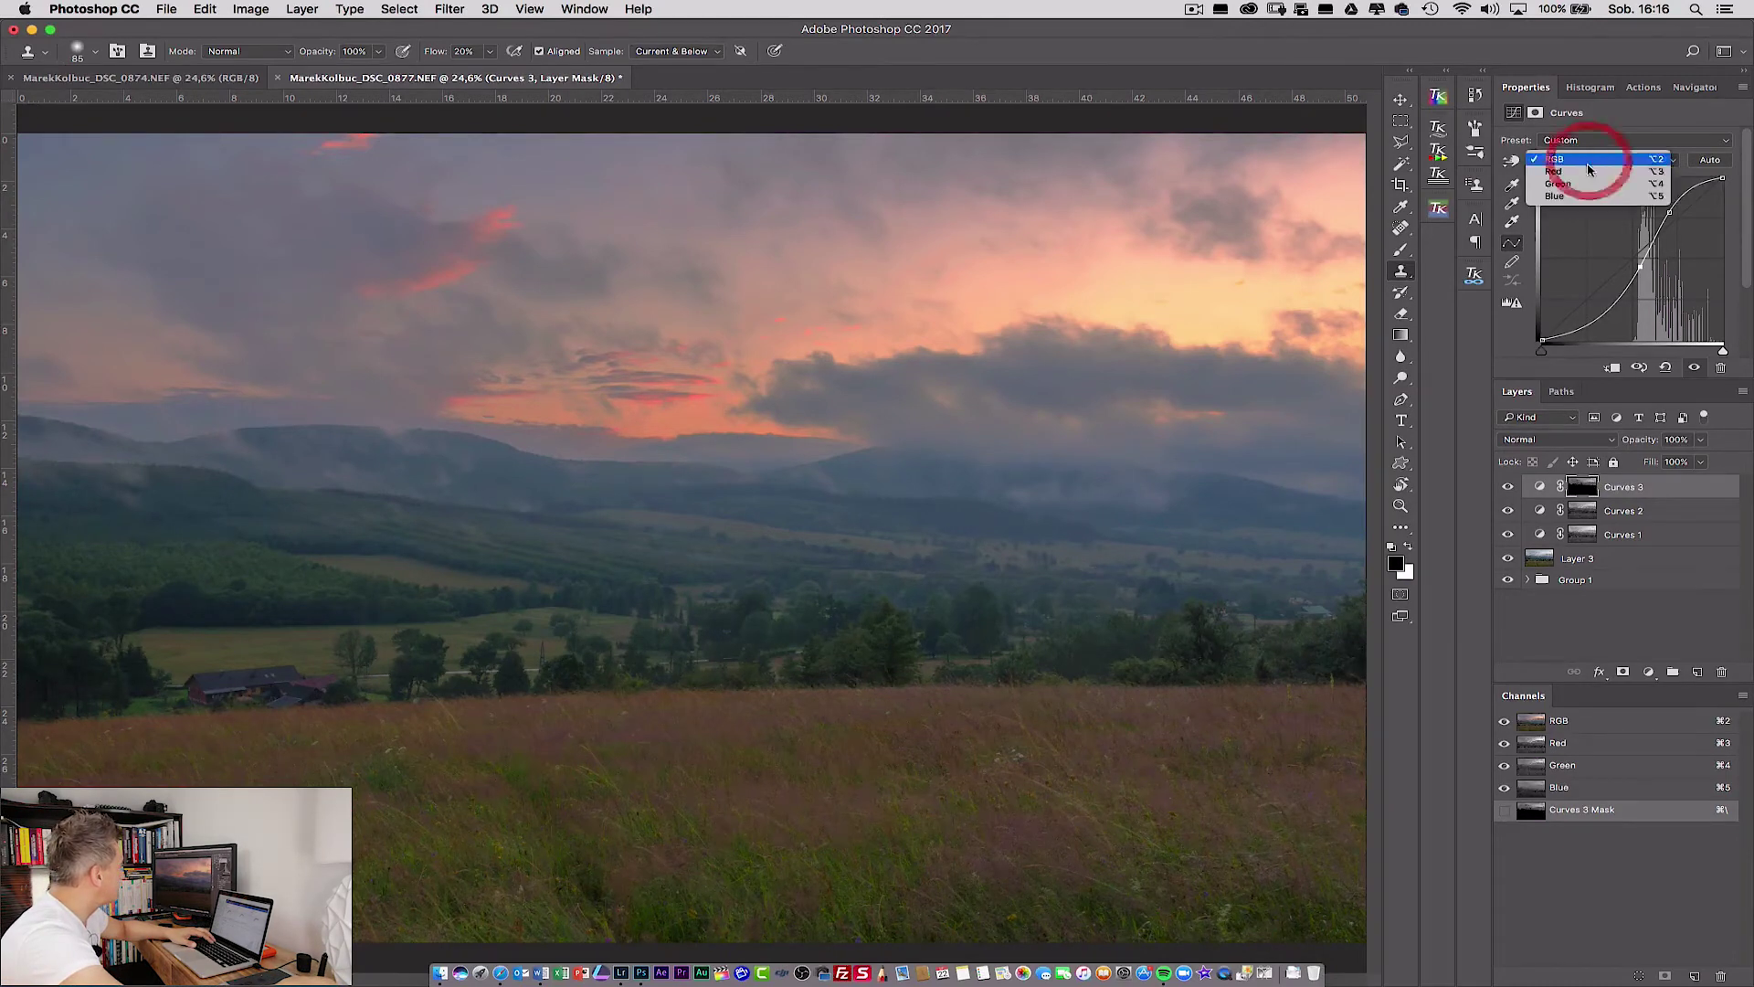
{"action": "left_click", "coordinate": [1574, 209]}
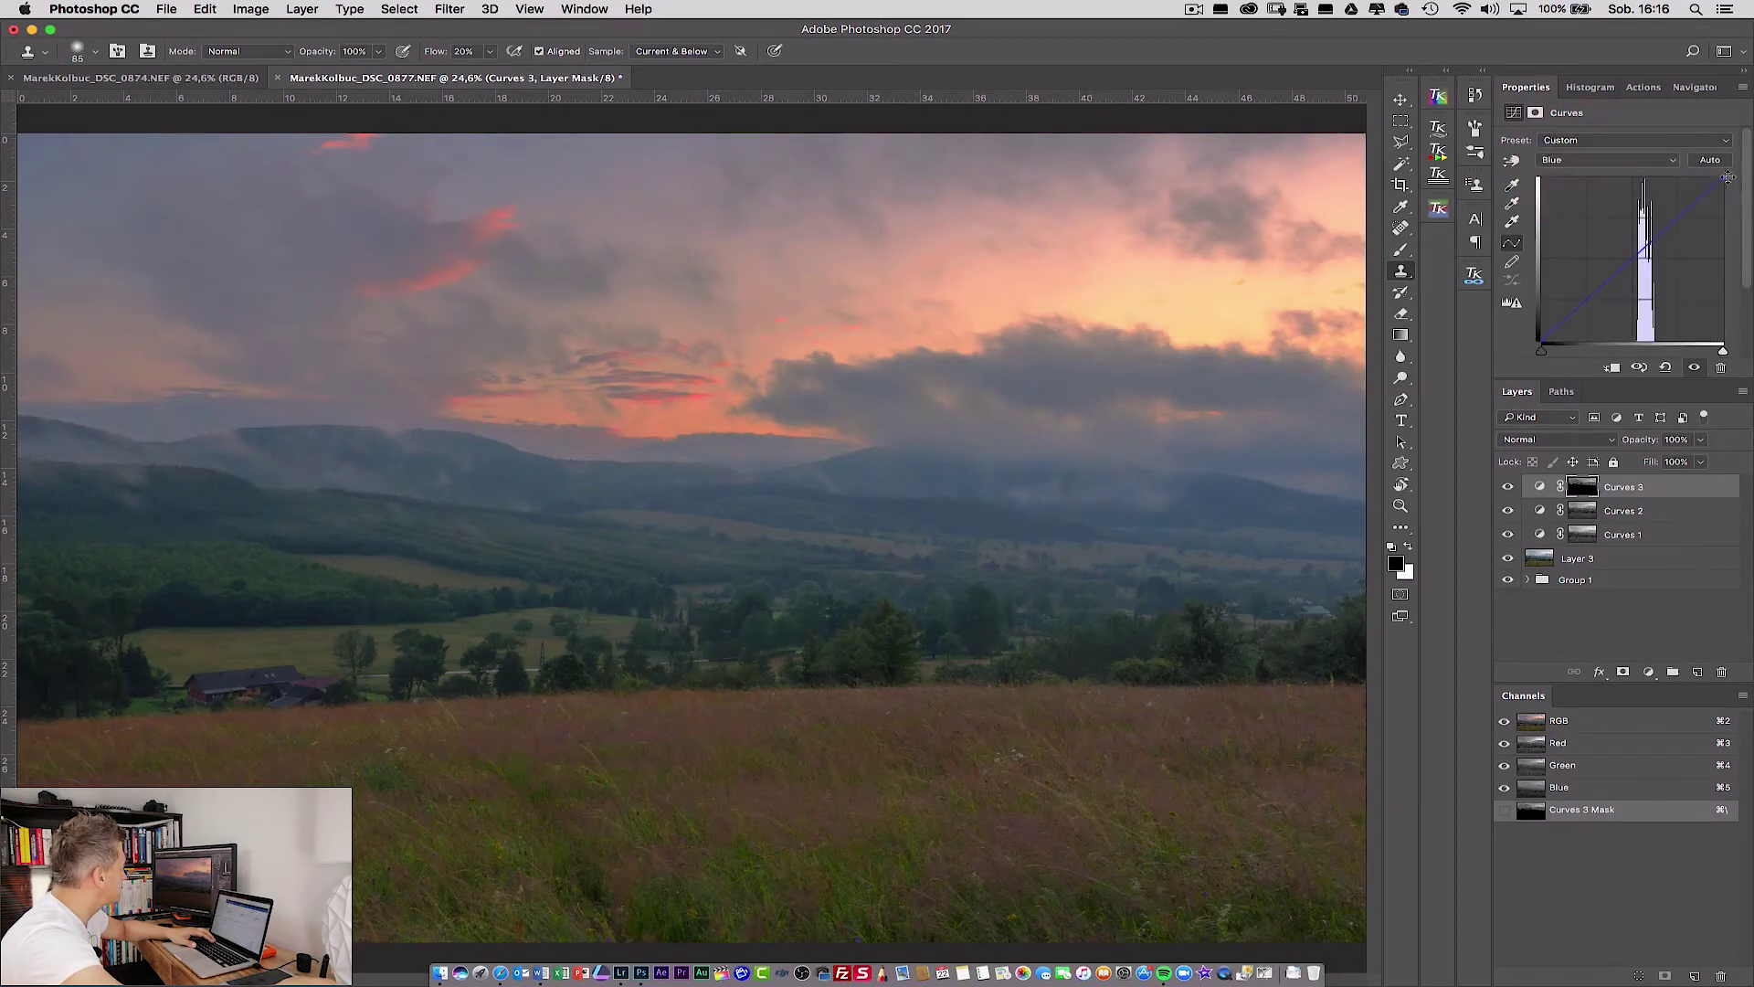
{"action": "mouse_move", "coordinate": [1721, 179]}
{"action": "left_mouse_down"}
{"action": "mouse_move", "coordinate": [1704, 174]}
{"action": "mouse_move", "coordinate": [1745, 198]}
{"action": "mouse_move", "coordinate": [1723, 183]}
{"action": "left_mouse_up"}
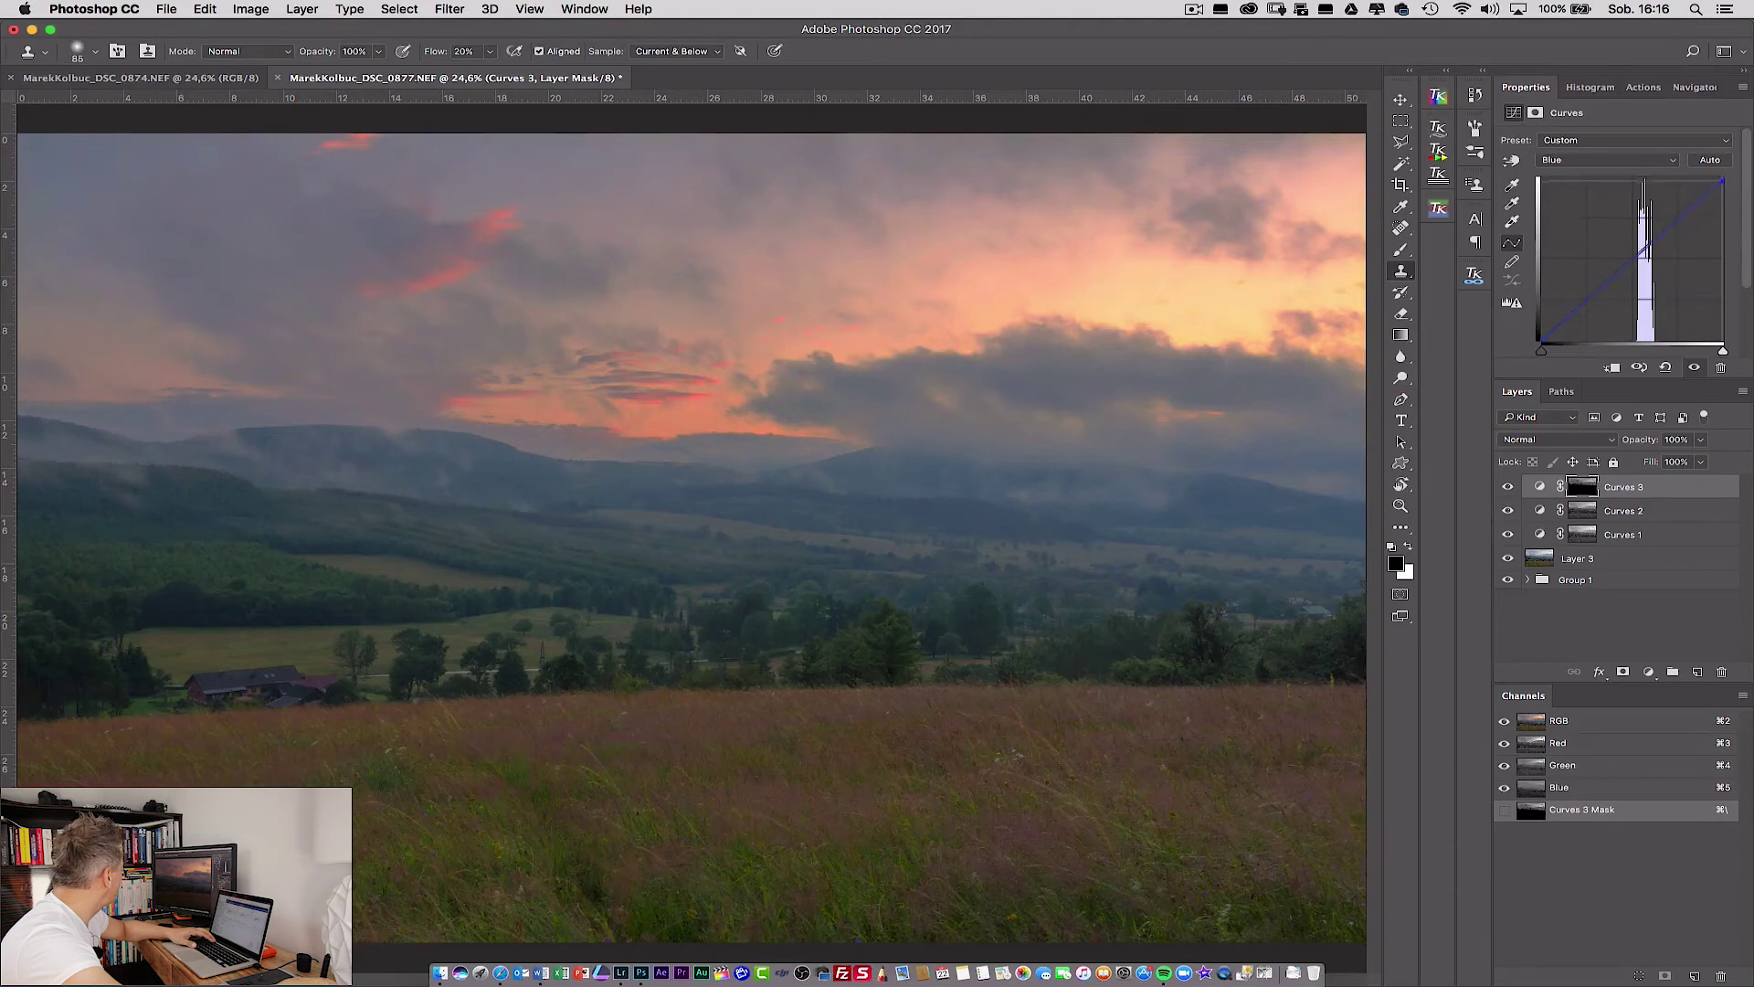
{"action": "left_click", "coordinate": [1609, 160]}
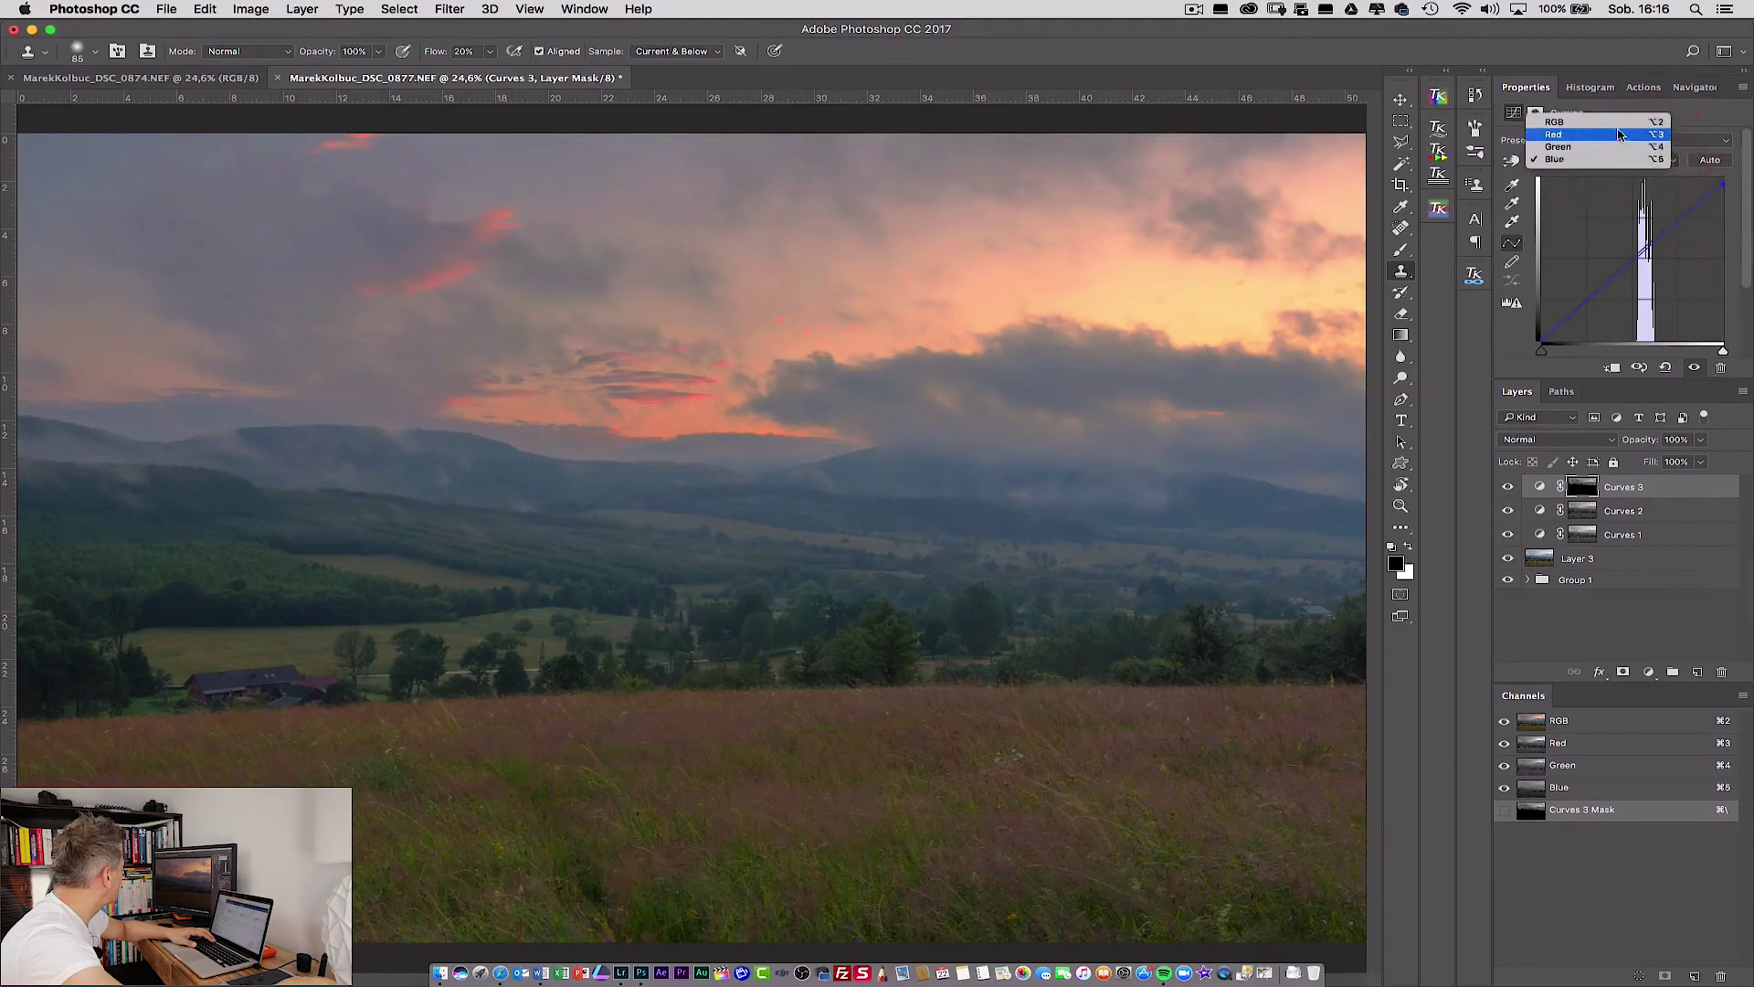
{"action": "left_click_drag", "start_coordinate": [1704, 170], "coordinate": [1728, 177]}
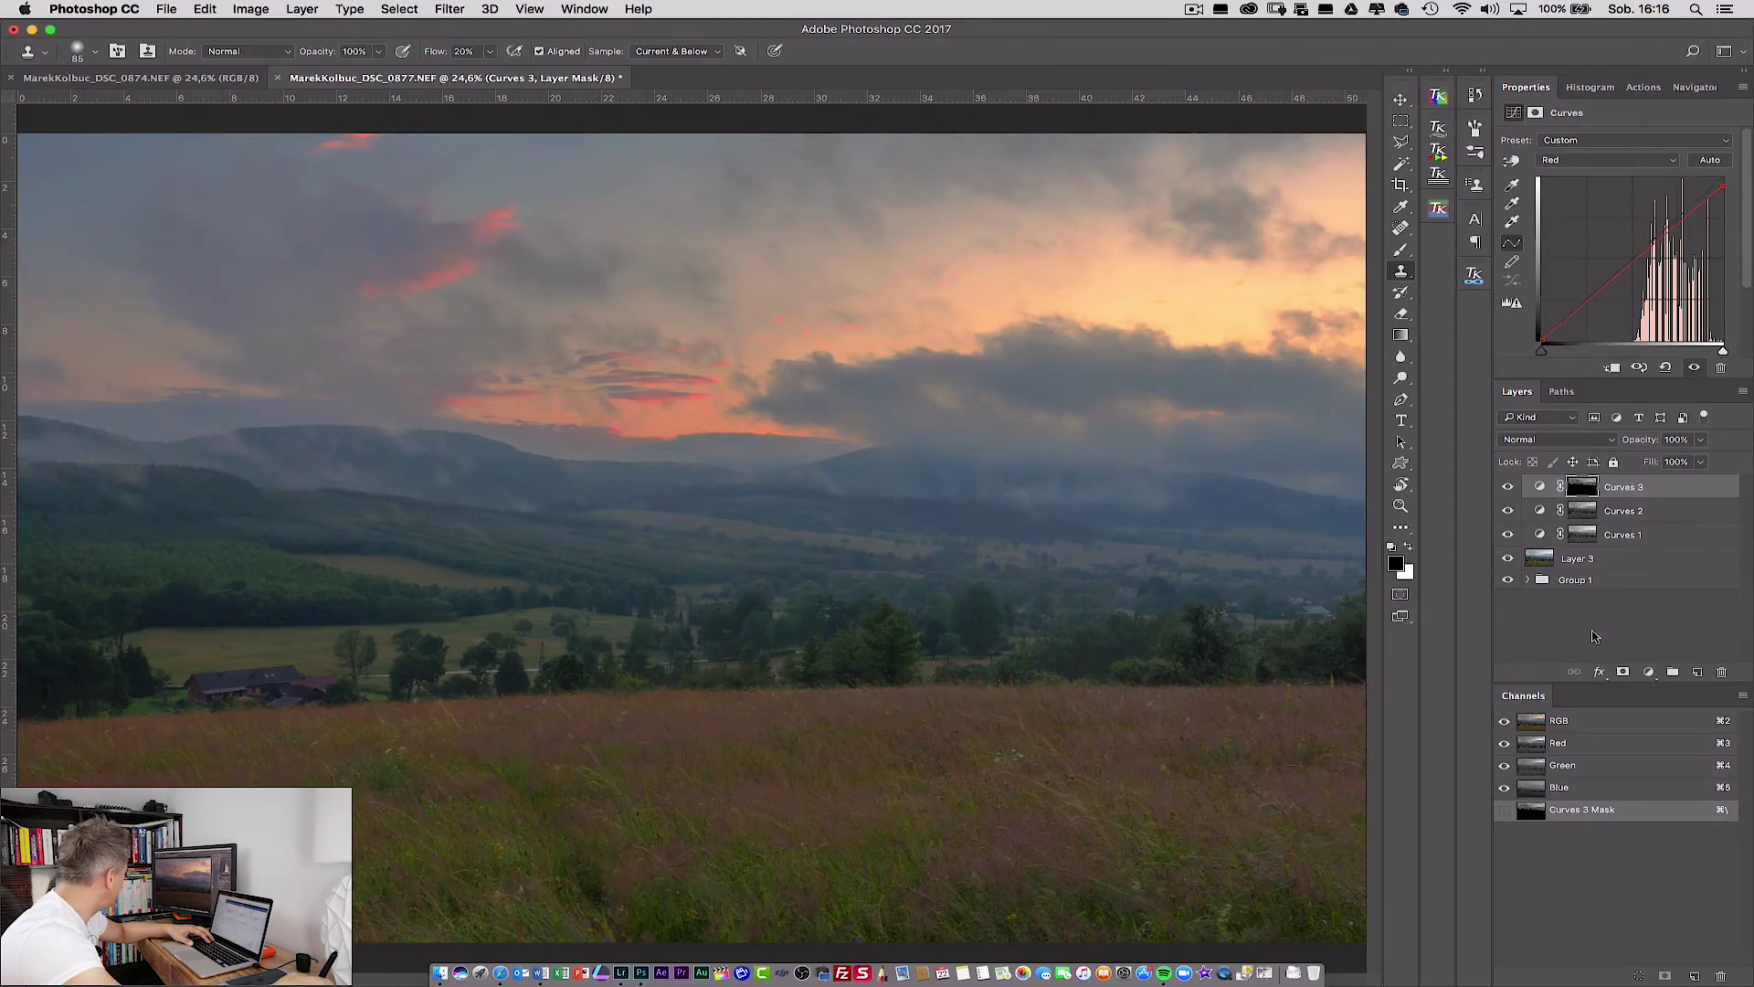
Clear the sky selection and add a new Curves 4 adjustment with a white mask.
{"action": "left_click", "coordinate": [1584, 537], "text": "super"}
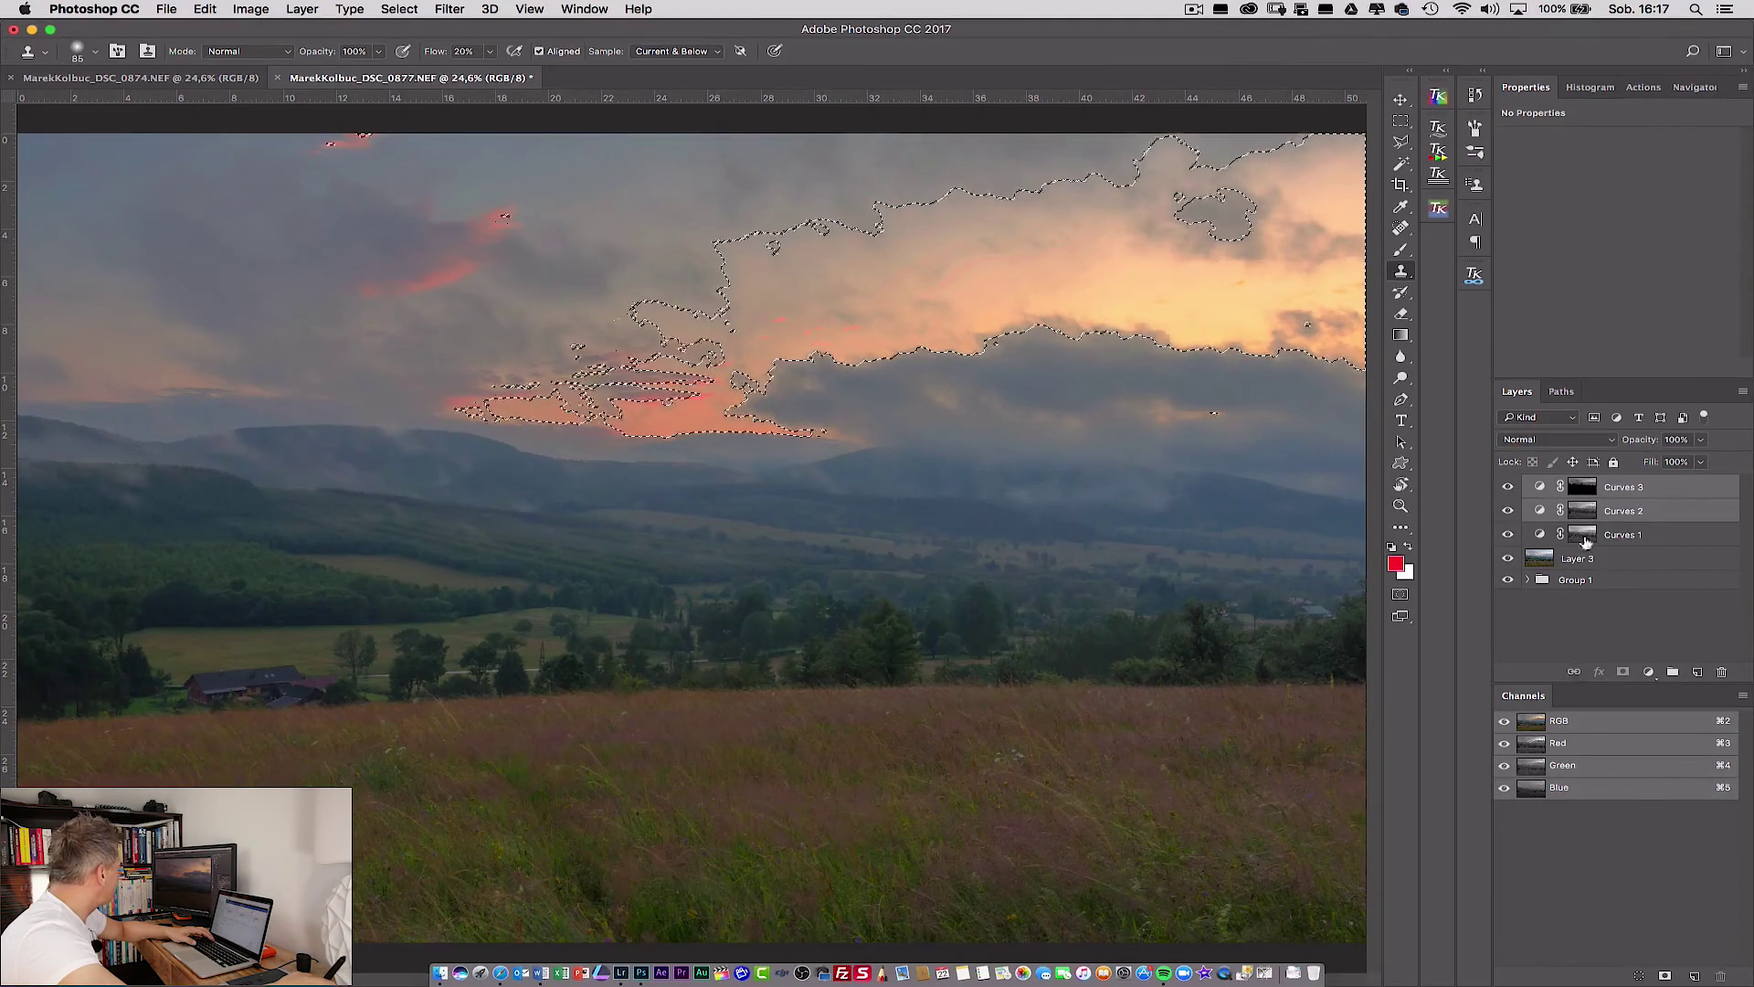
{"action": "key", "text": "super+d"}
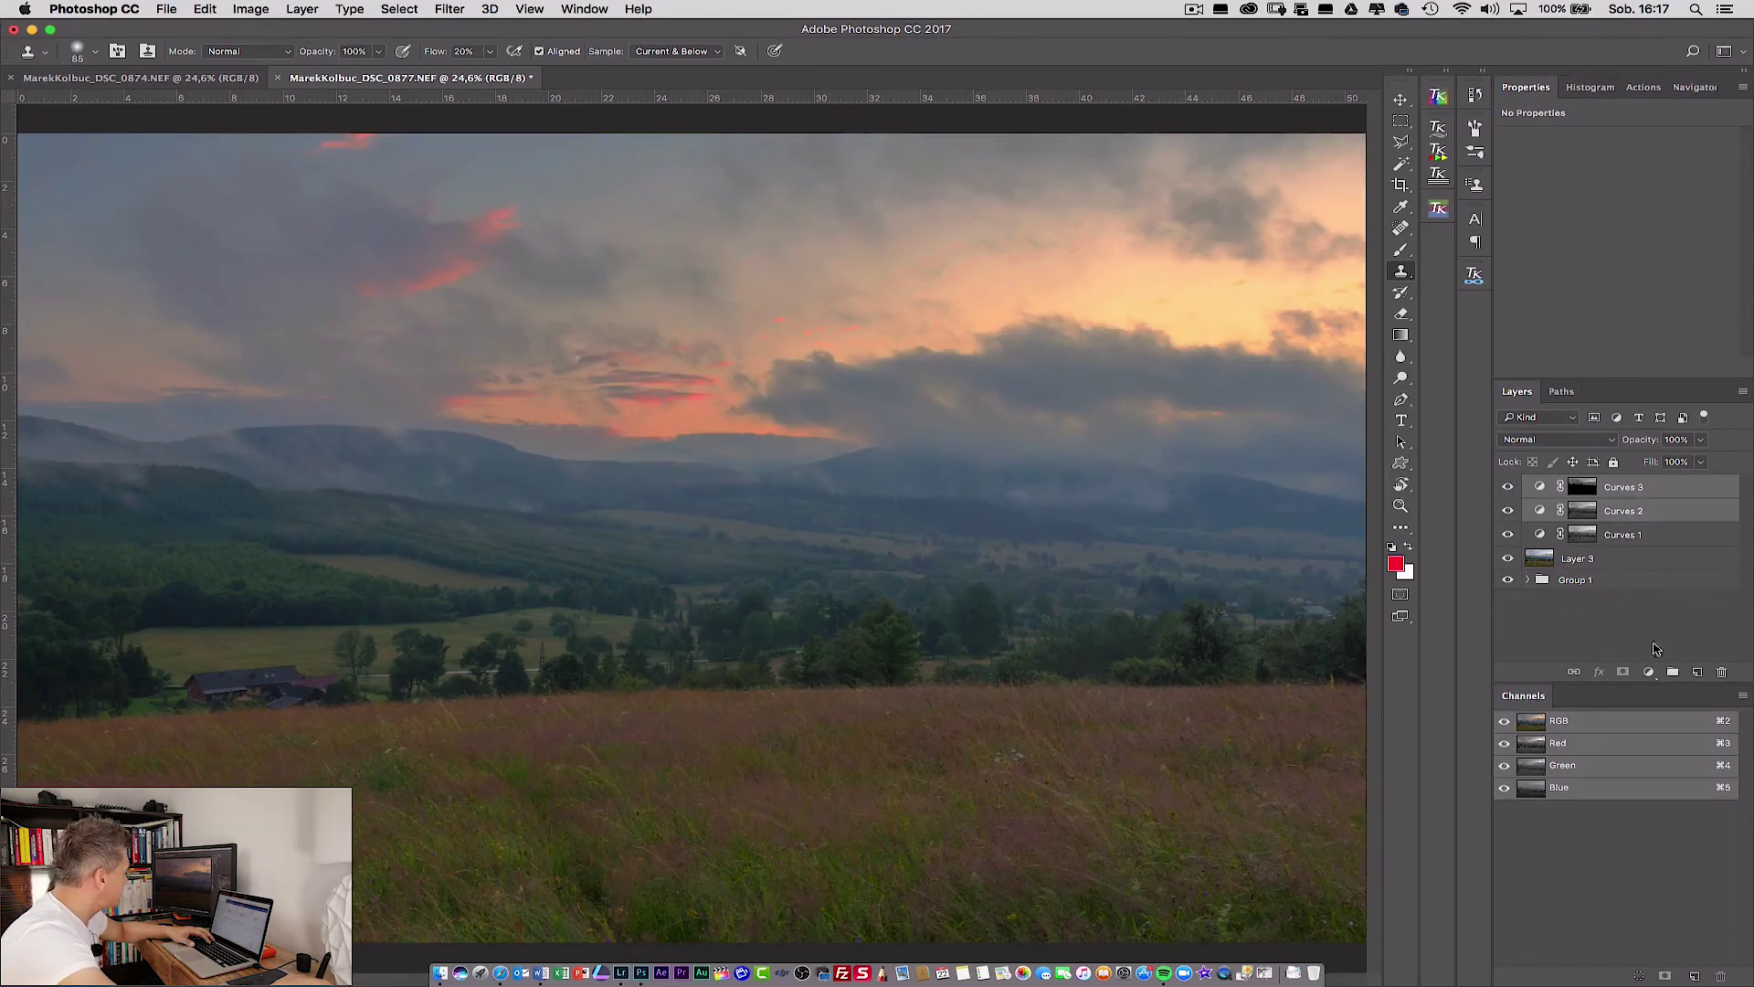
{"action": "left_click", "coordinate": [1649, 671]}
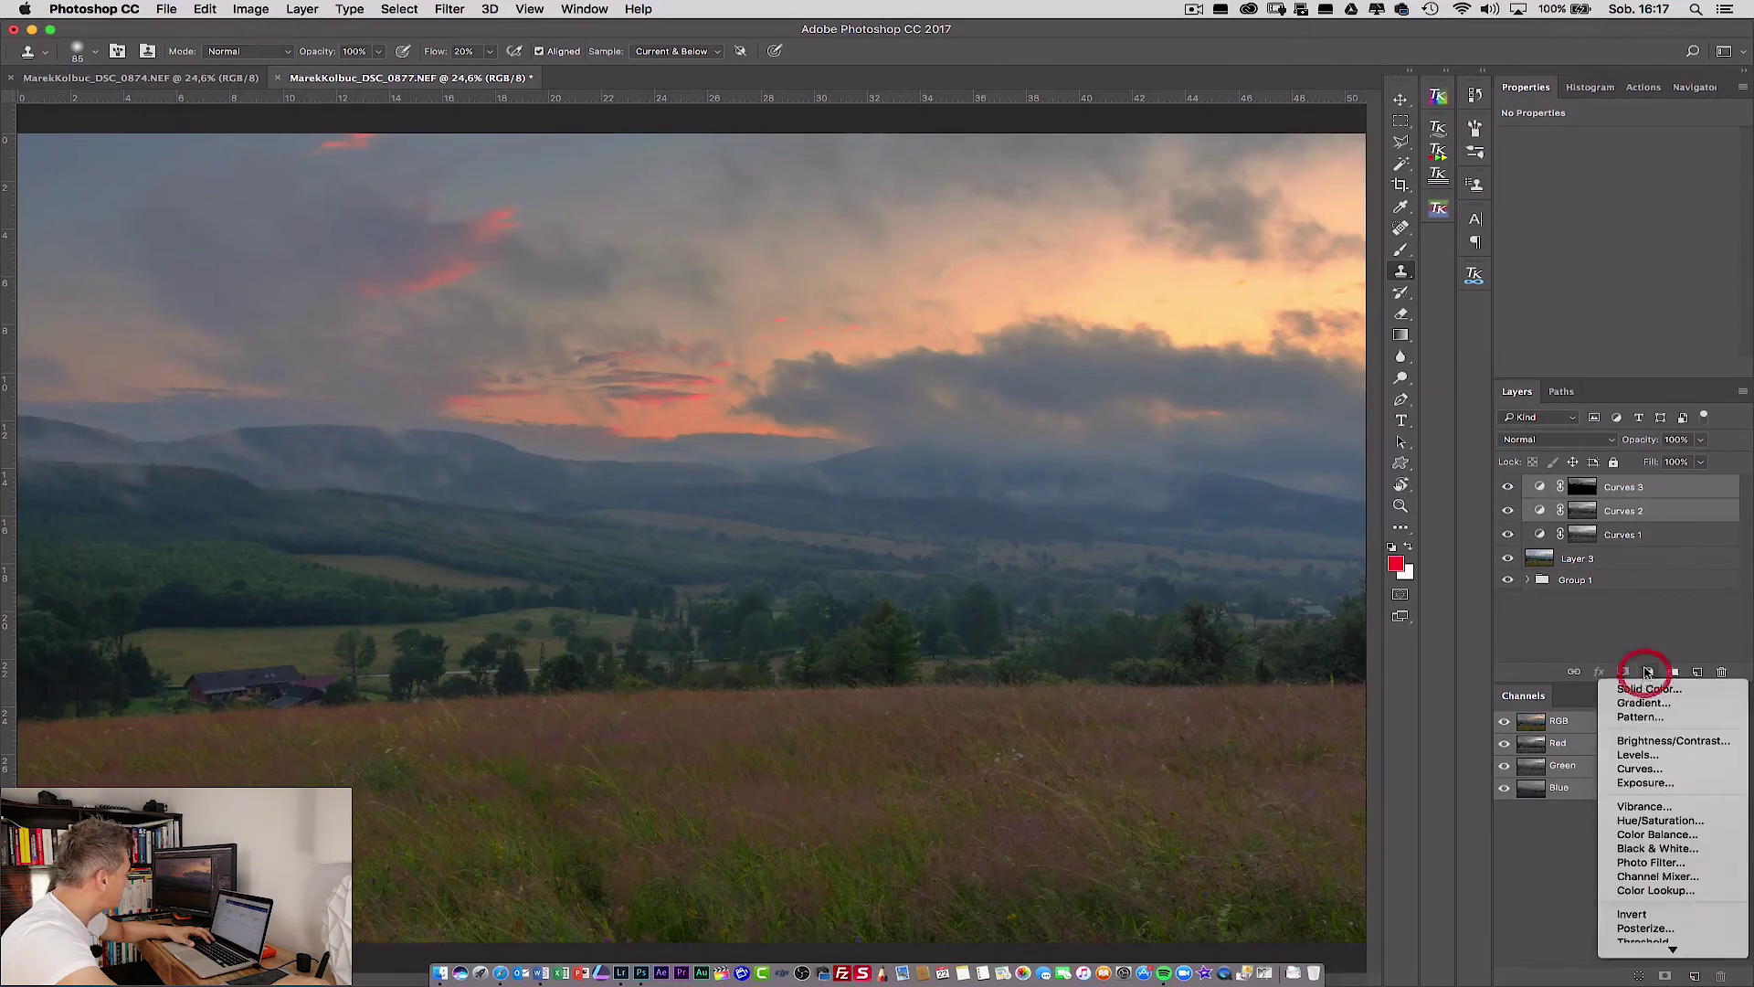
{"action": "left_click", "coordinate": [1637, 770]}
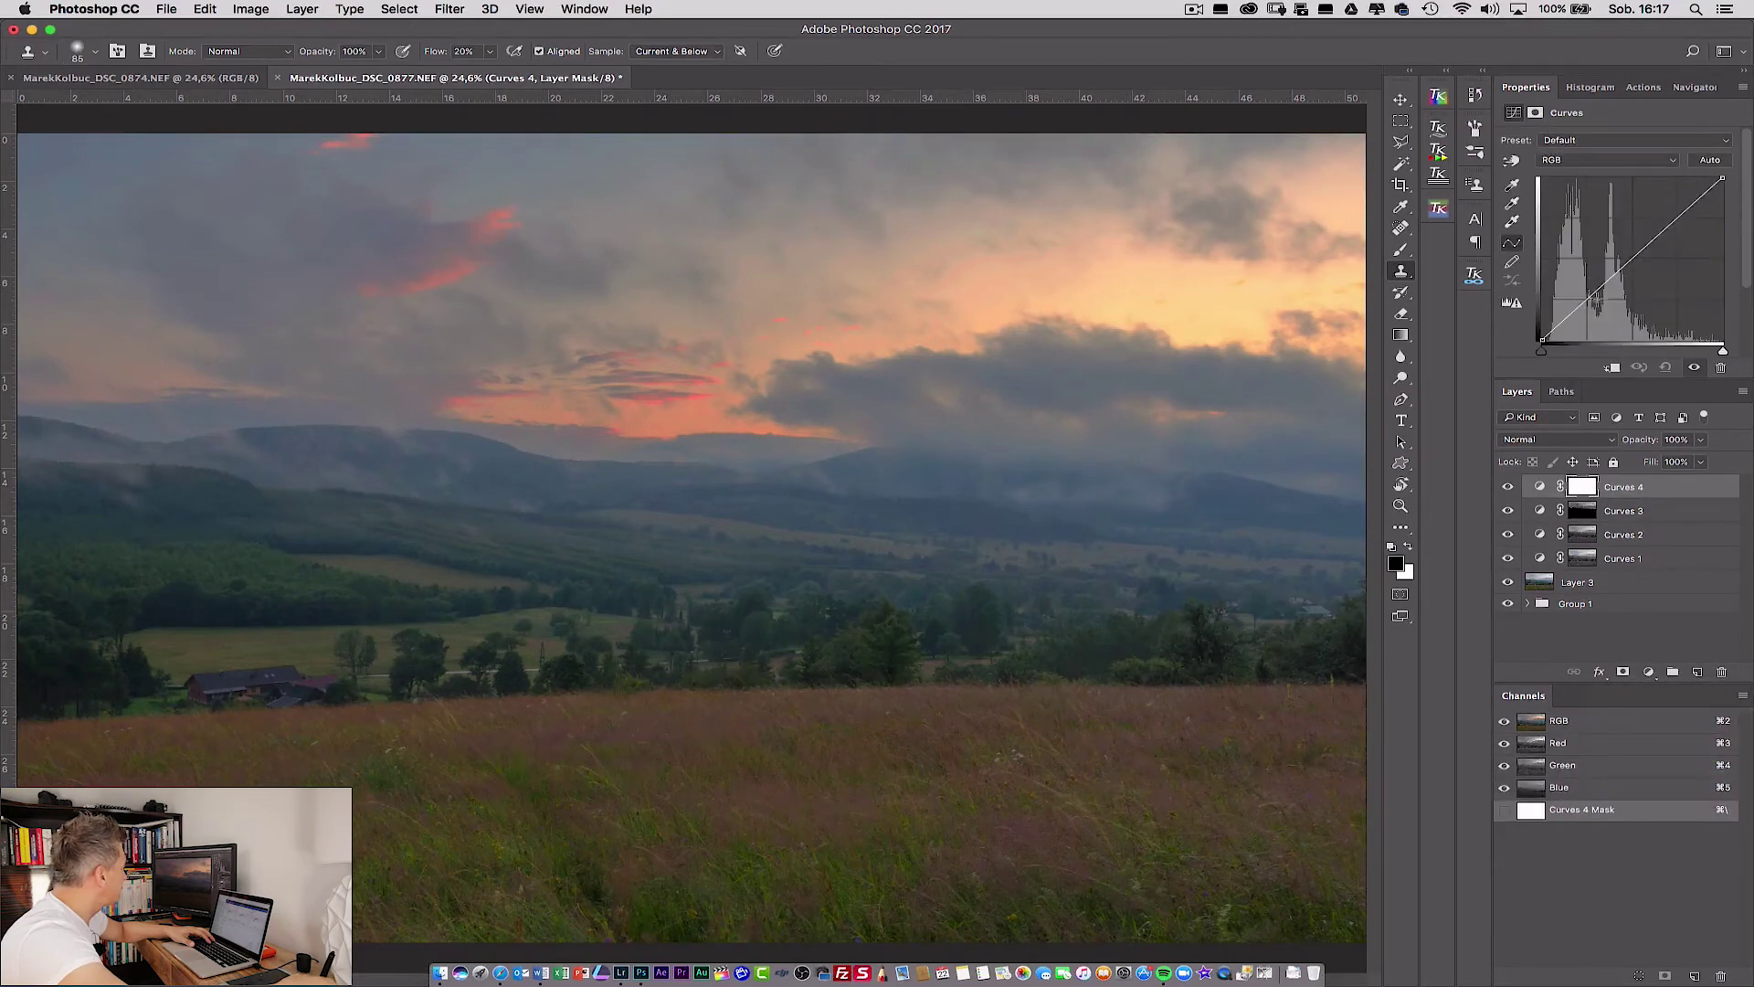
Shape Curves 4's RGB curve with a low point and lowered upper point to darken the sky.
{"action": "left_click_drag", "start_coordinate": [1589, 299], "coordinate": [1583, 295]}
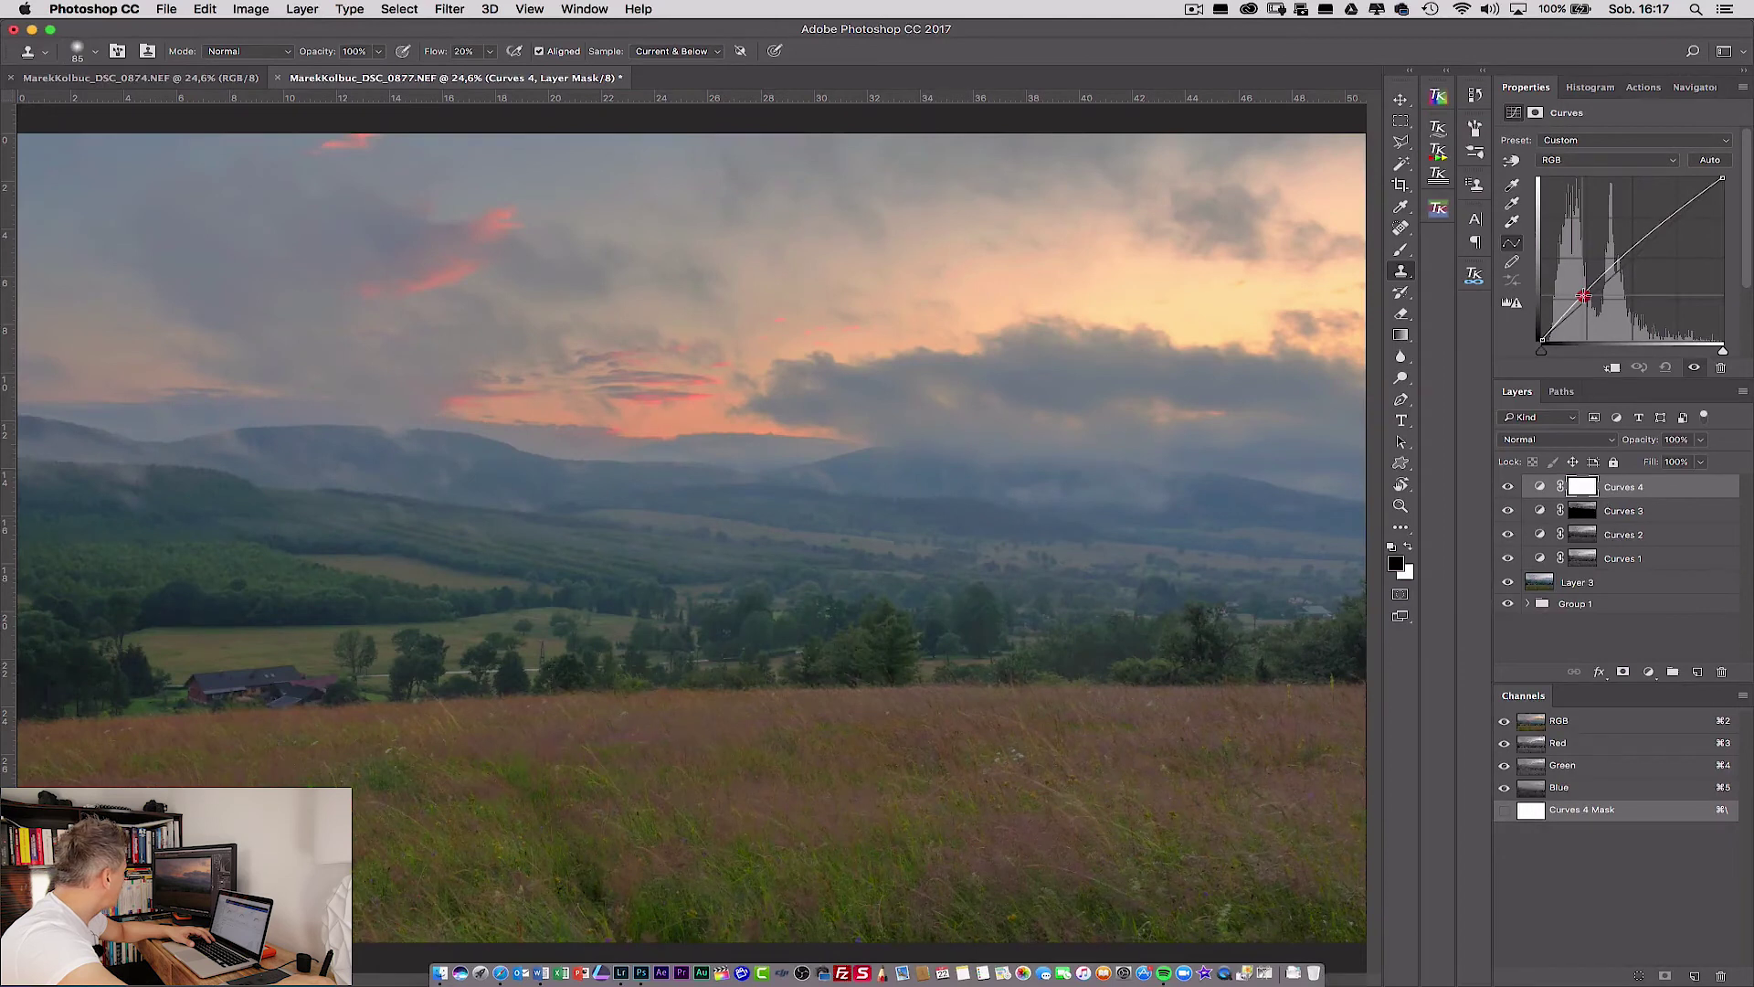
{"action": "left_click_drag", "start_coordinate": [1674, 214], "coordinate": [1676, 221]}
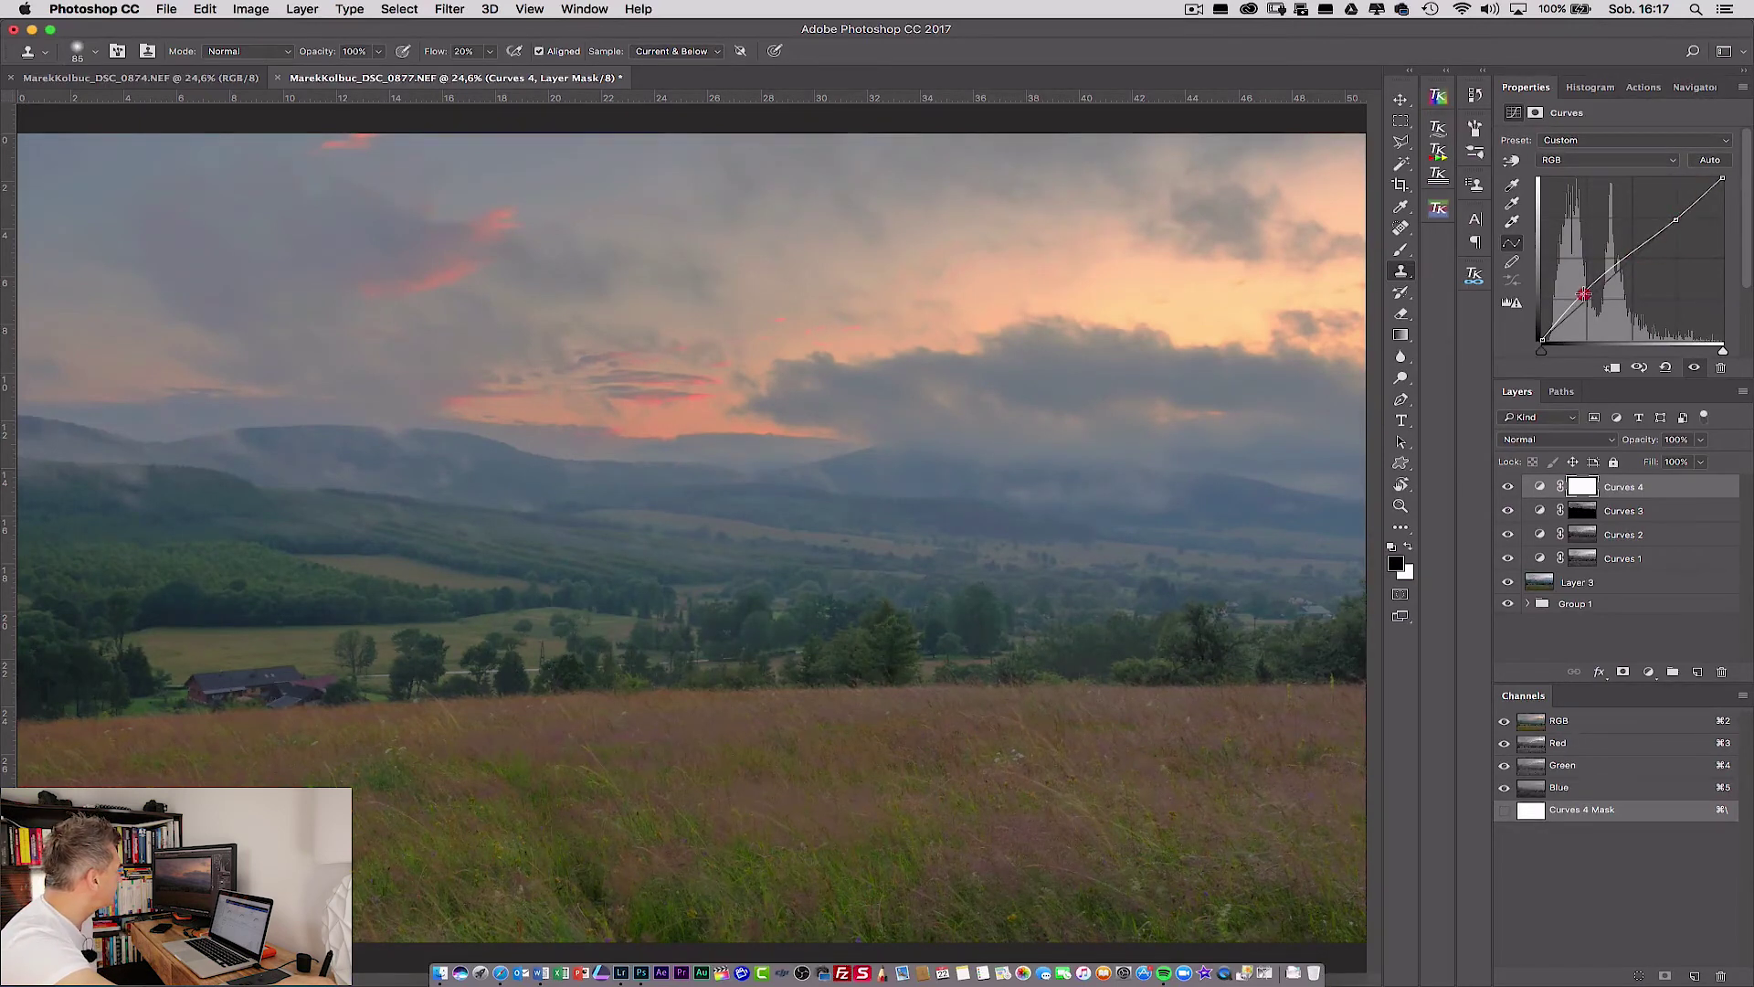
{"action": "left_click_drag", "start_coordinate": [1584, 297], "coordinate": [1582, 296]}
{"action": "left_click_drag", "start_coordinate": [1679, 222], "coordinate": [1745, 229]}
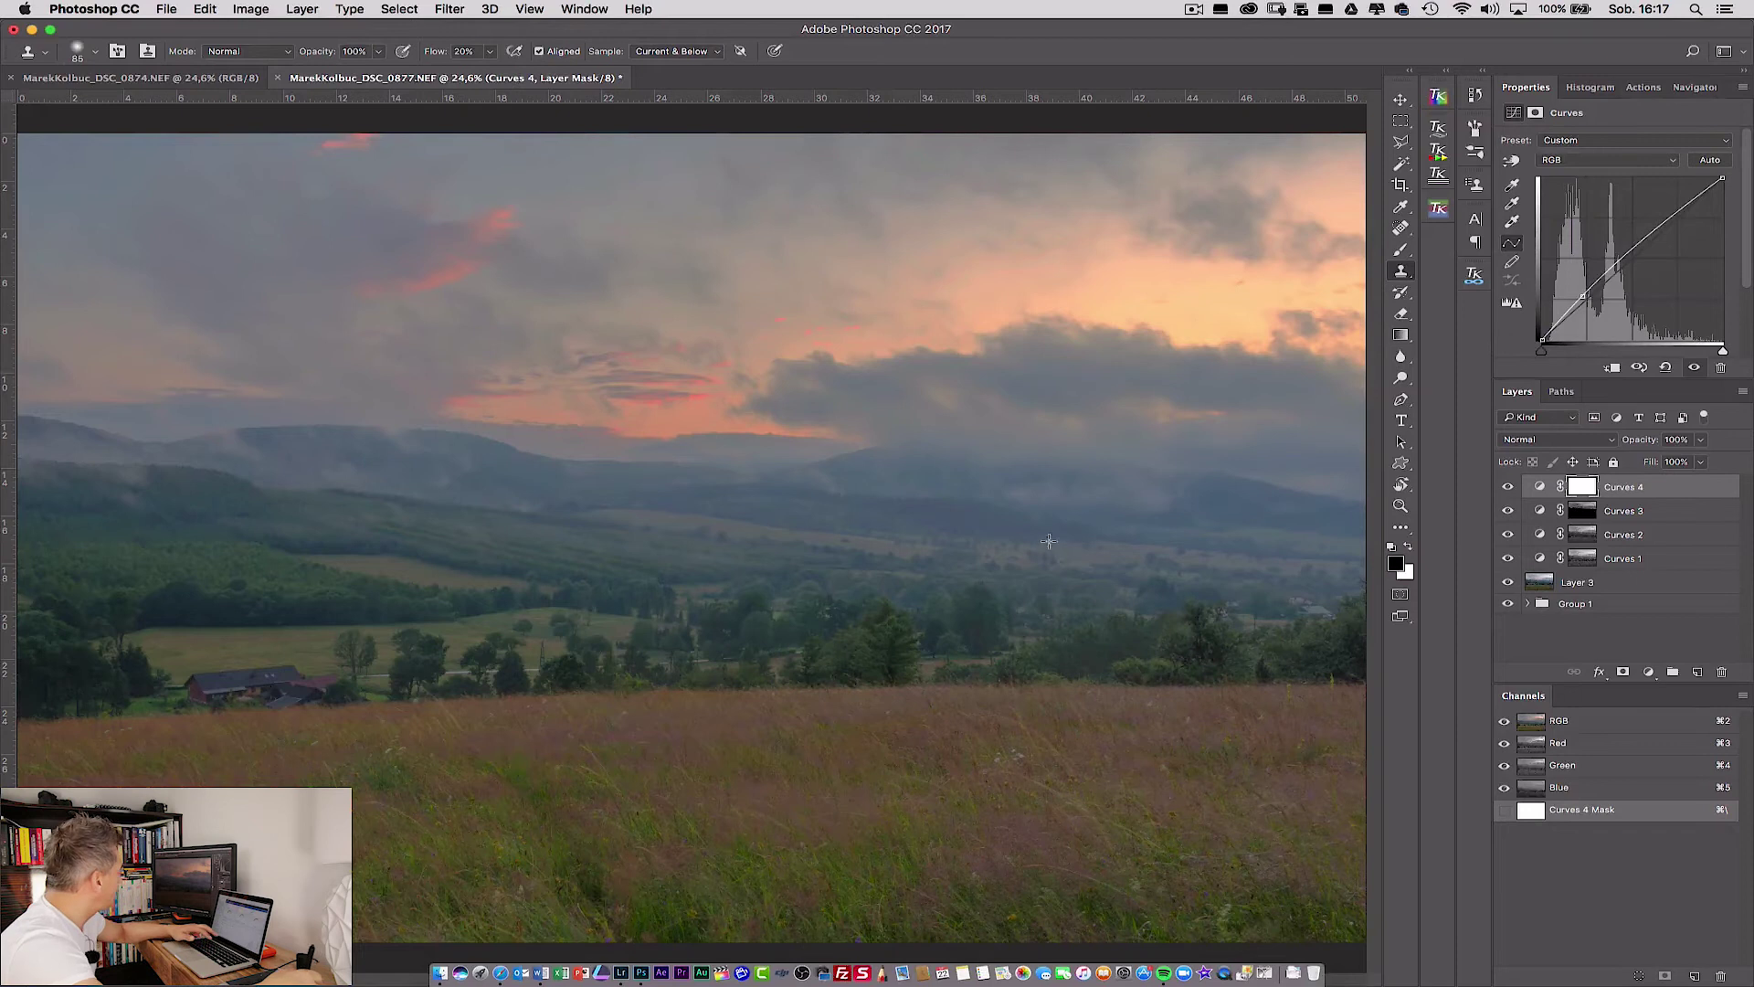
{"action": "left_click", "coordinate": [786, 399], "text": "alt"}
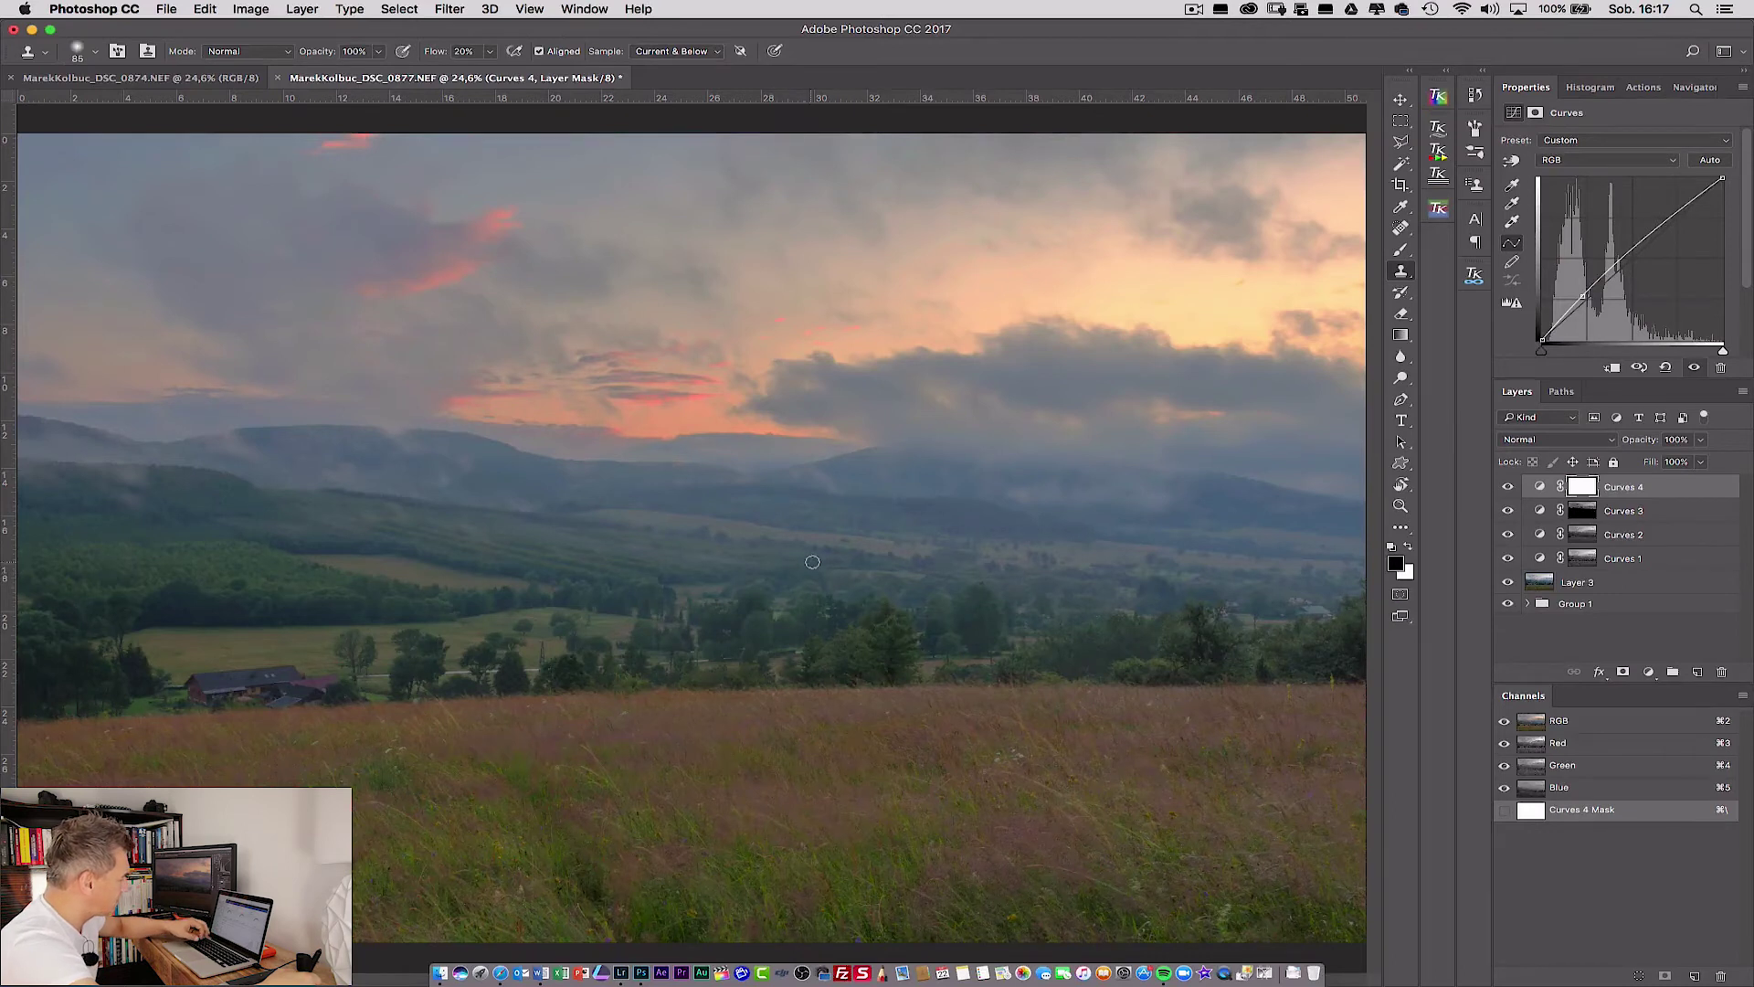
Blend Curves 4 with a vertical gradient on its mask and compare it on and off.
{"action": "key", "text": "g"}
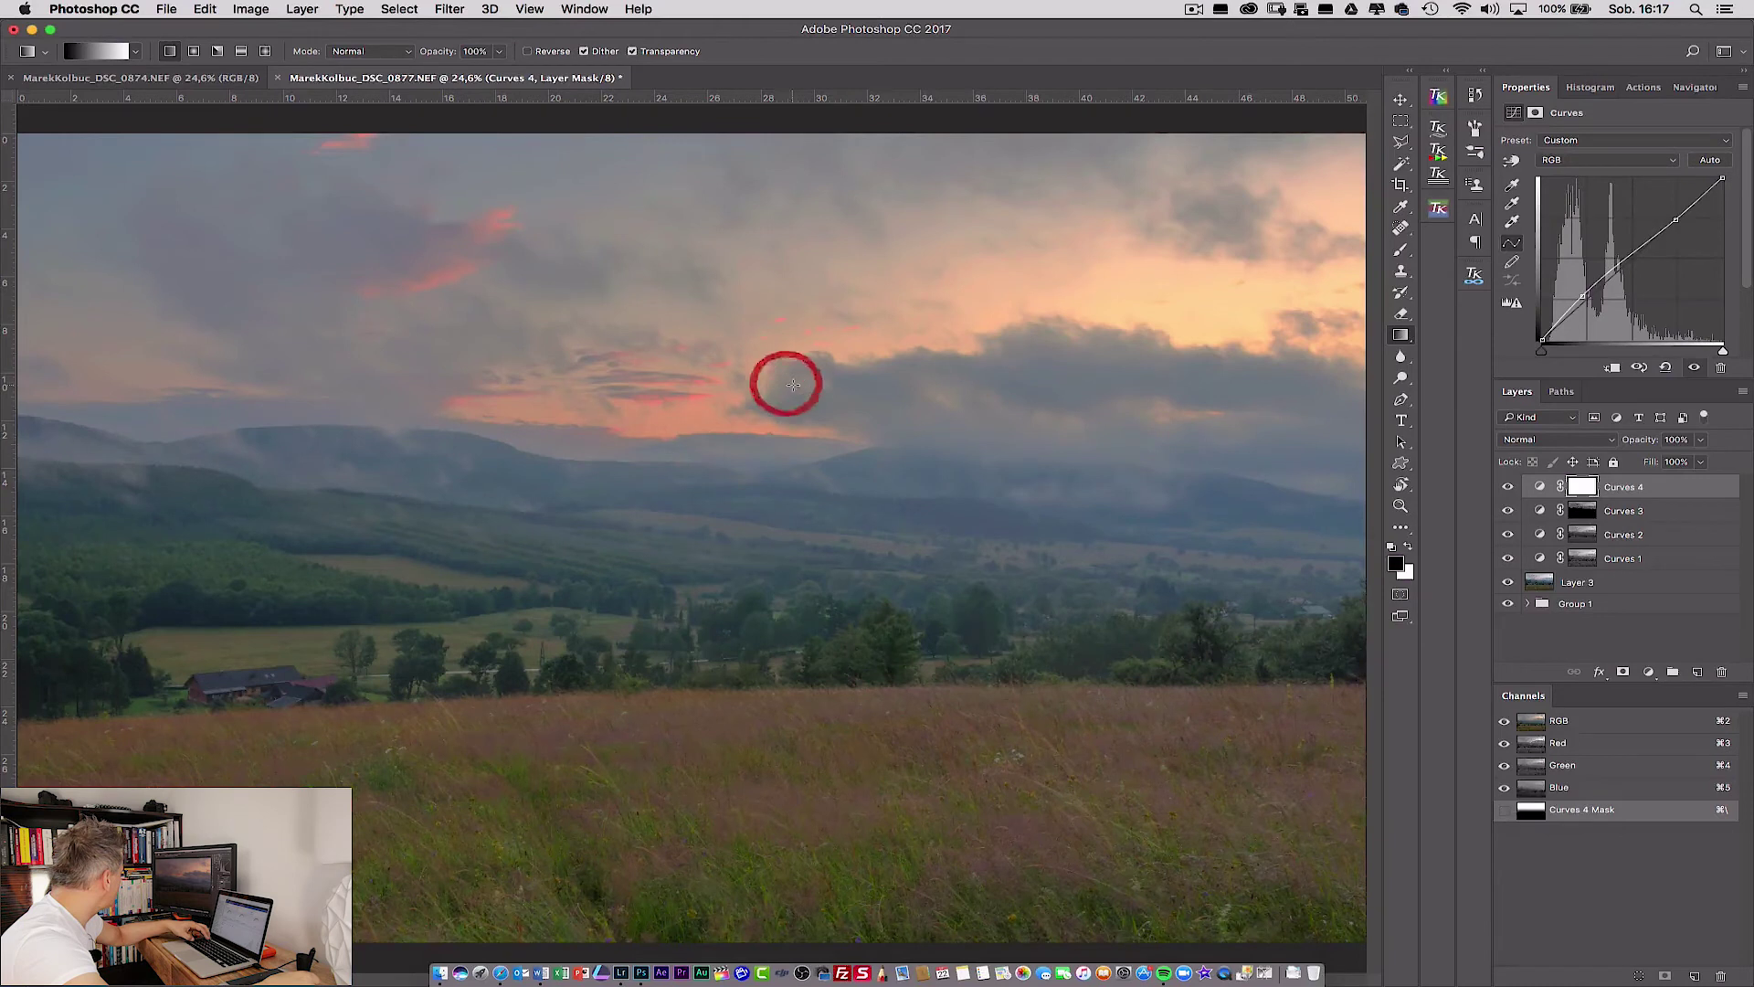
{"action": "left_click_drag", "start_coordinate": [779, 465], "coordinate": [783, 380]}
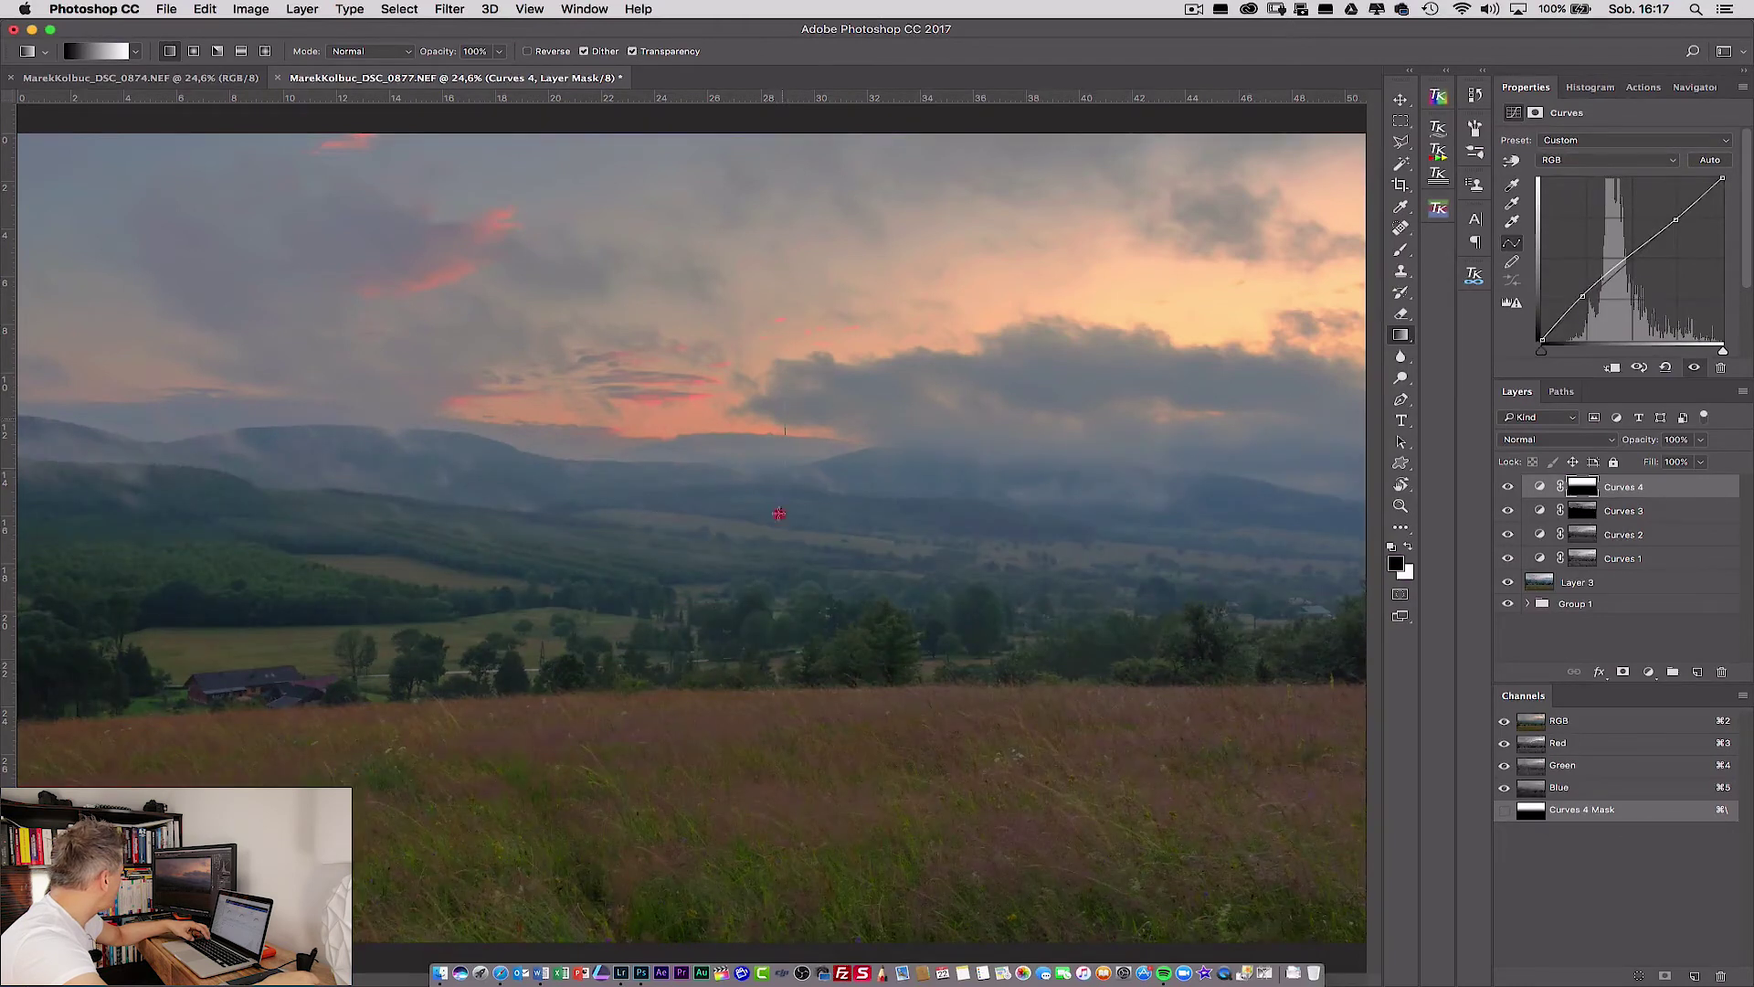
{"action": "left_click_drag", "start_coordinate": [771, 588], "coordinate": [786, 355]}
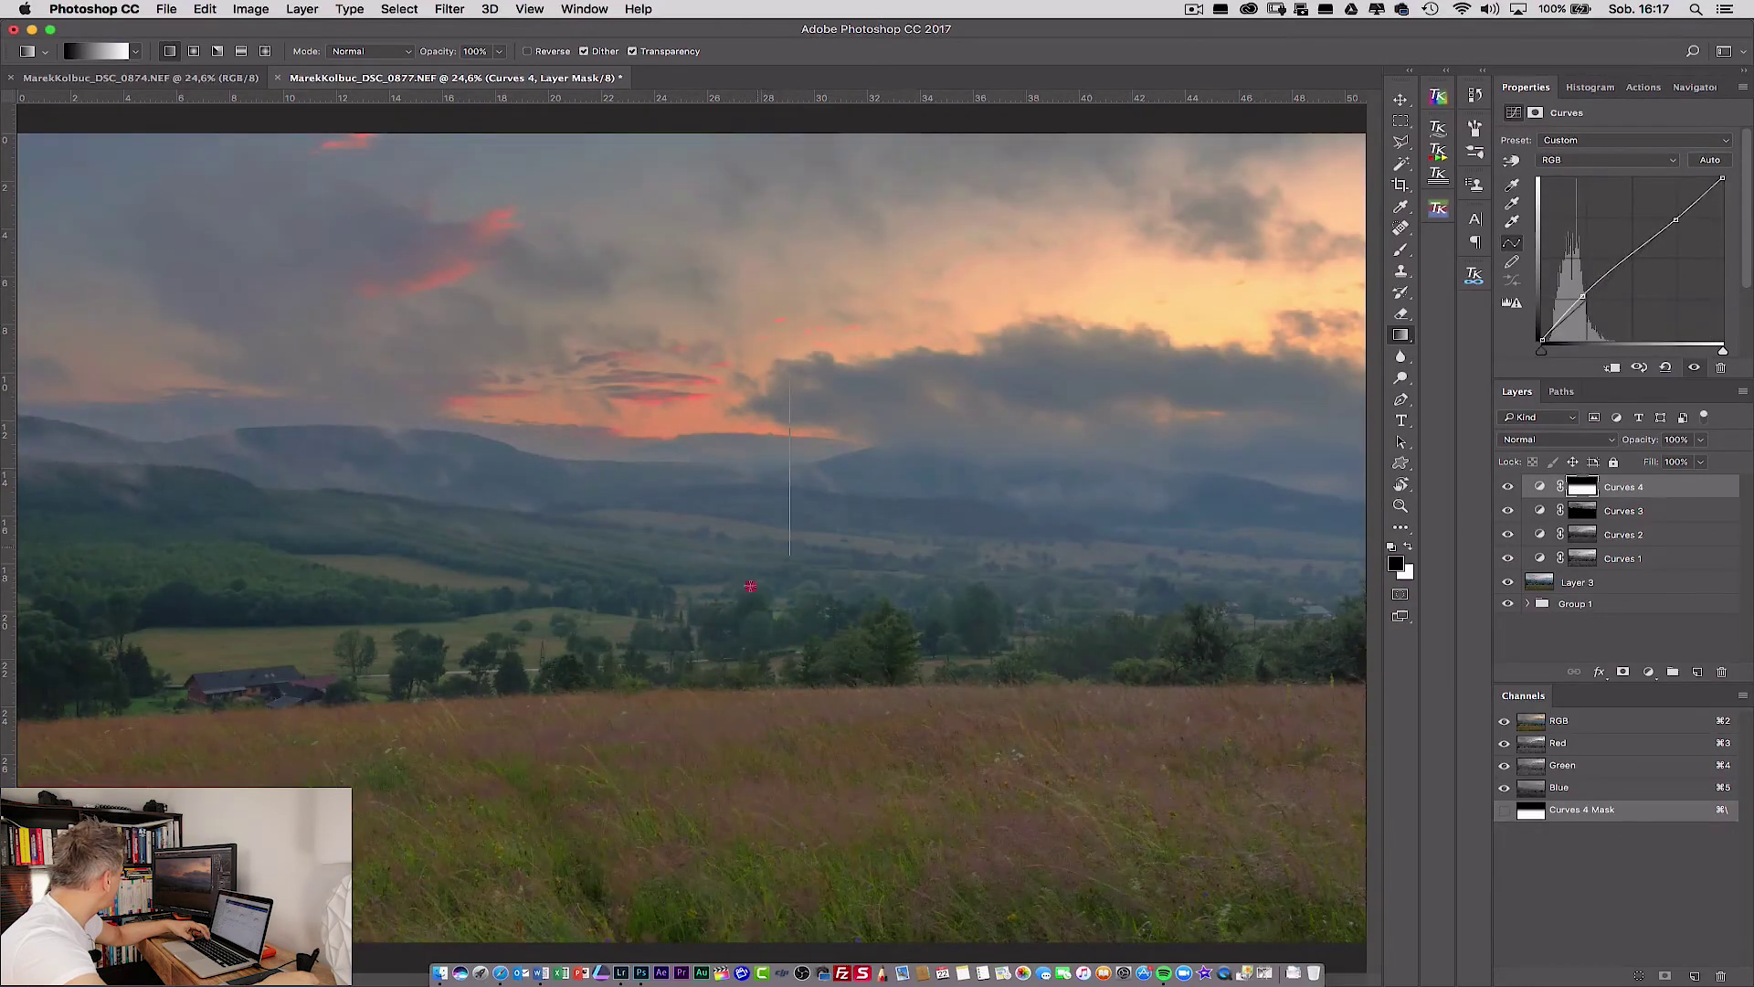
{"action": "left_click_drag", "start_coordinate": [749, 571], "coordinate": [770, 443]}
{"action": "left_click_drag", "start_coordinate": [778, 585], "coordinate": [778, 587]}
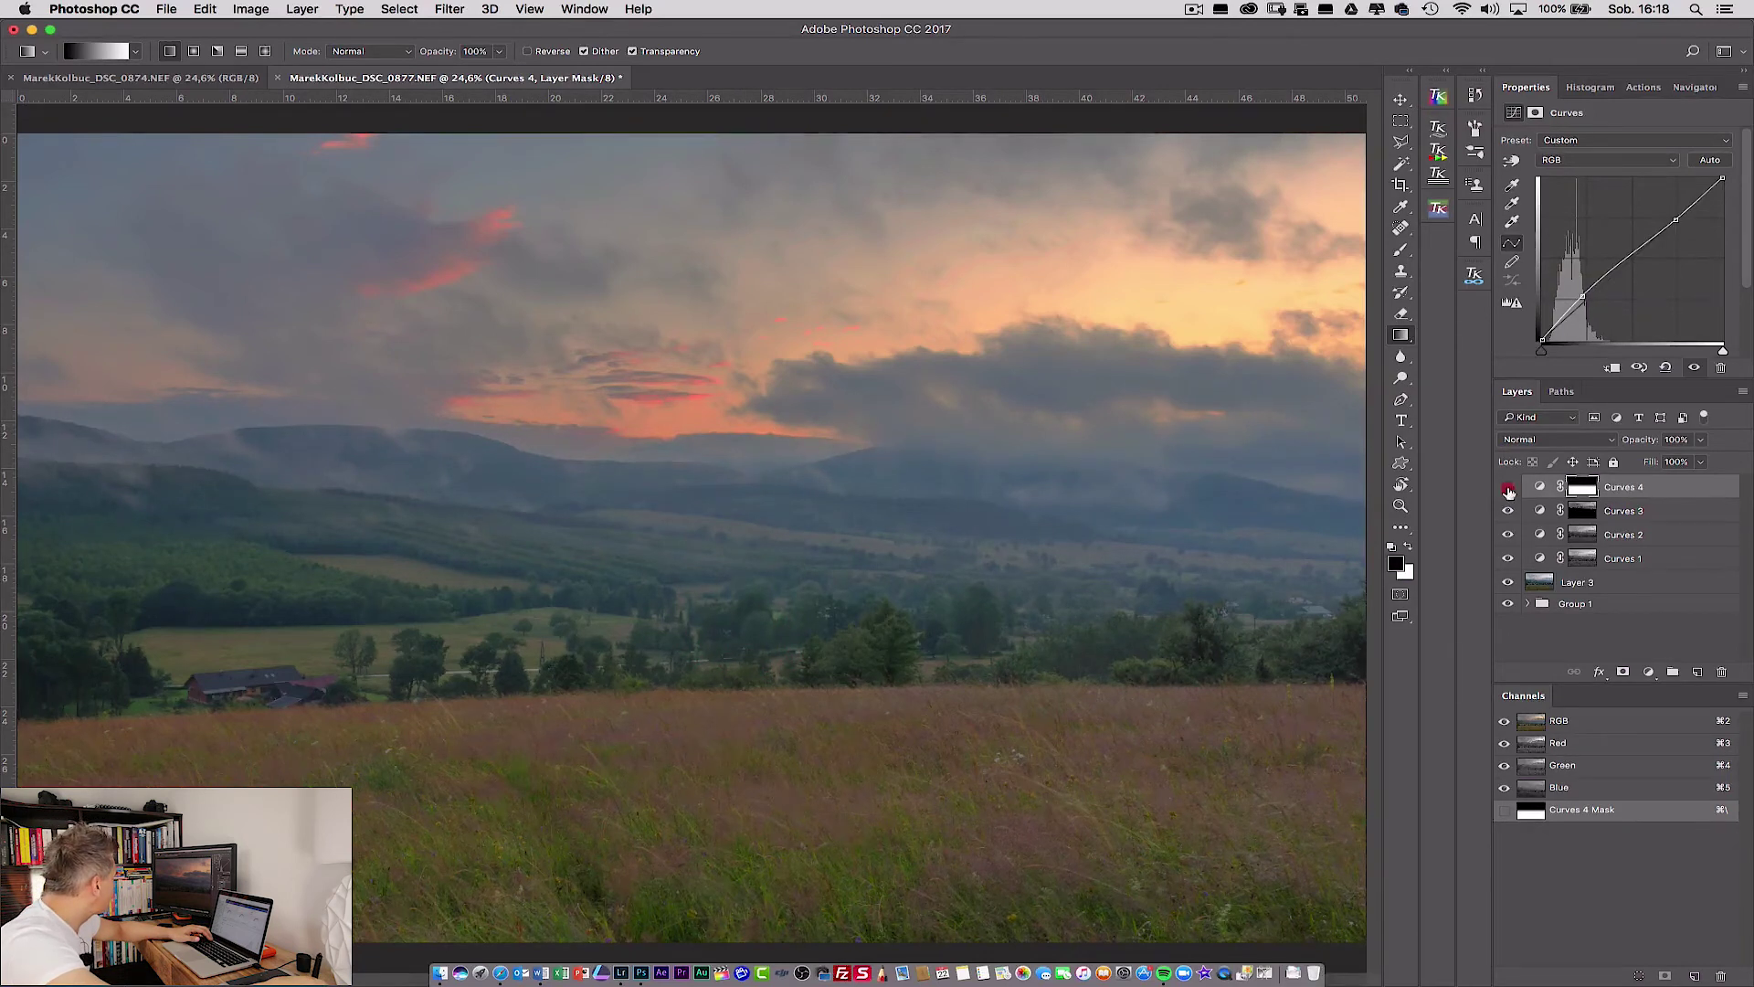
{"action": "left_click", "coordinate": [1509, 488]}
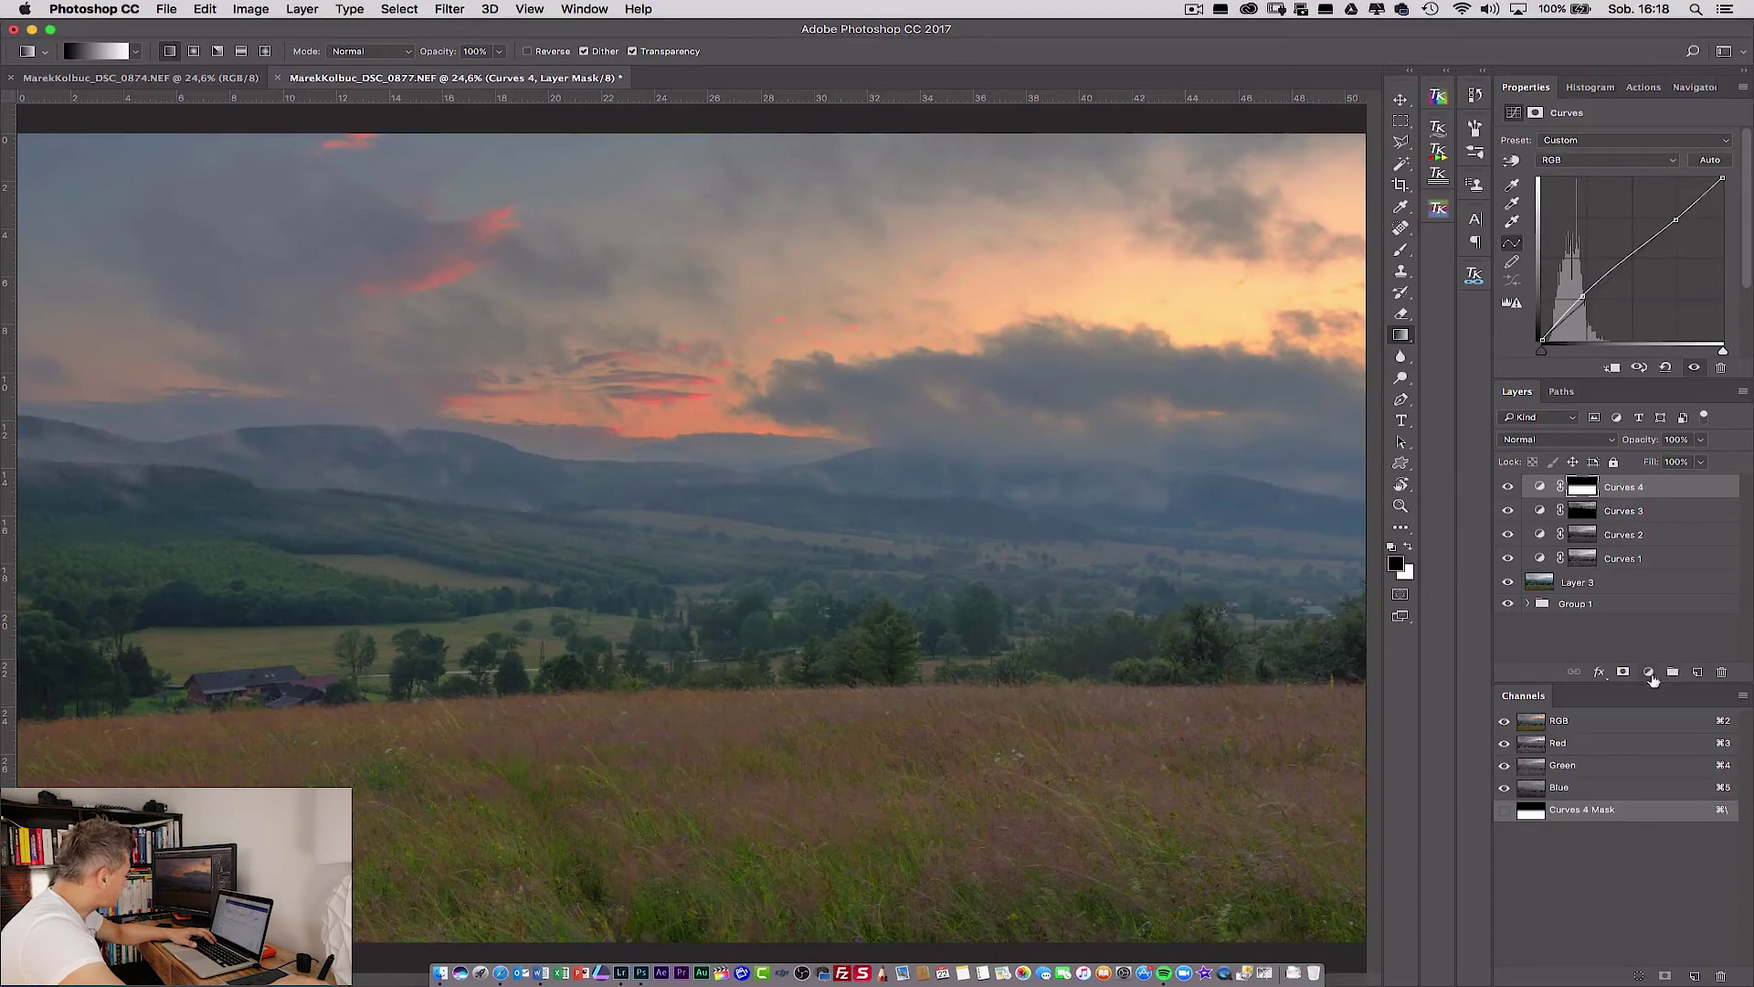
Group Curves 1 through Curves 4 into Group 2.
{"action": "left_click", "coordinate": [1612, 721]}
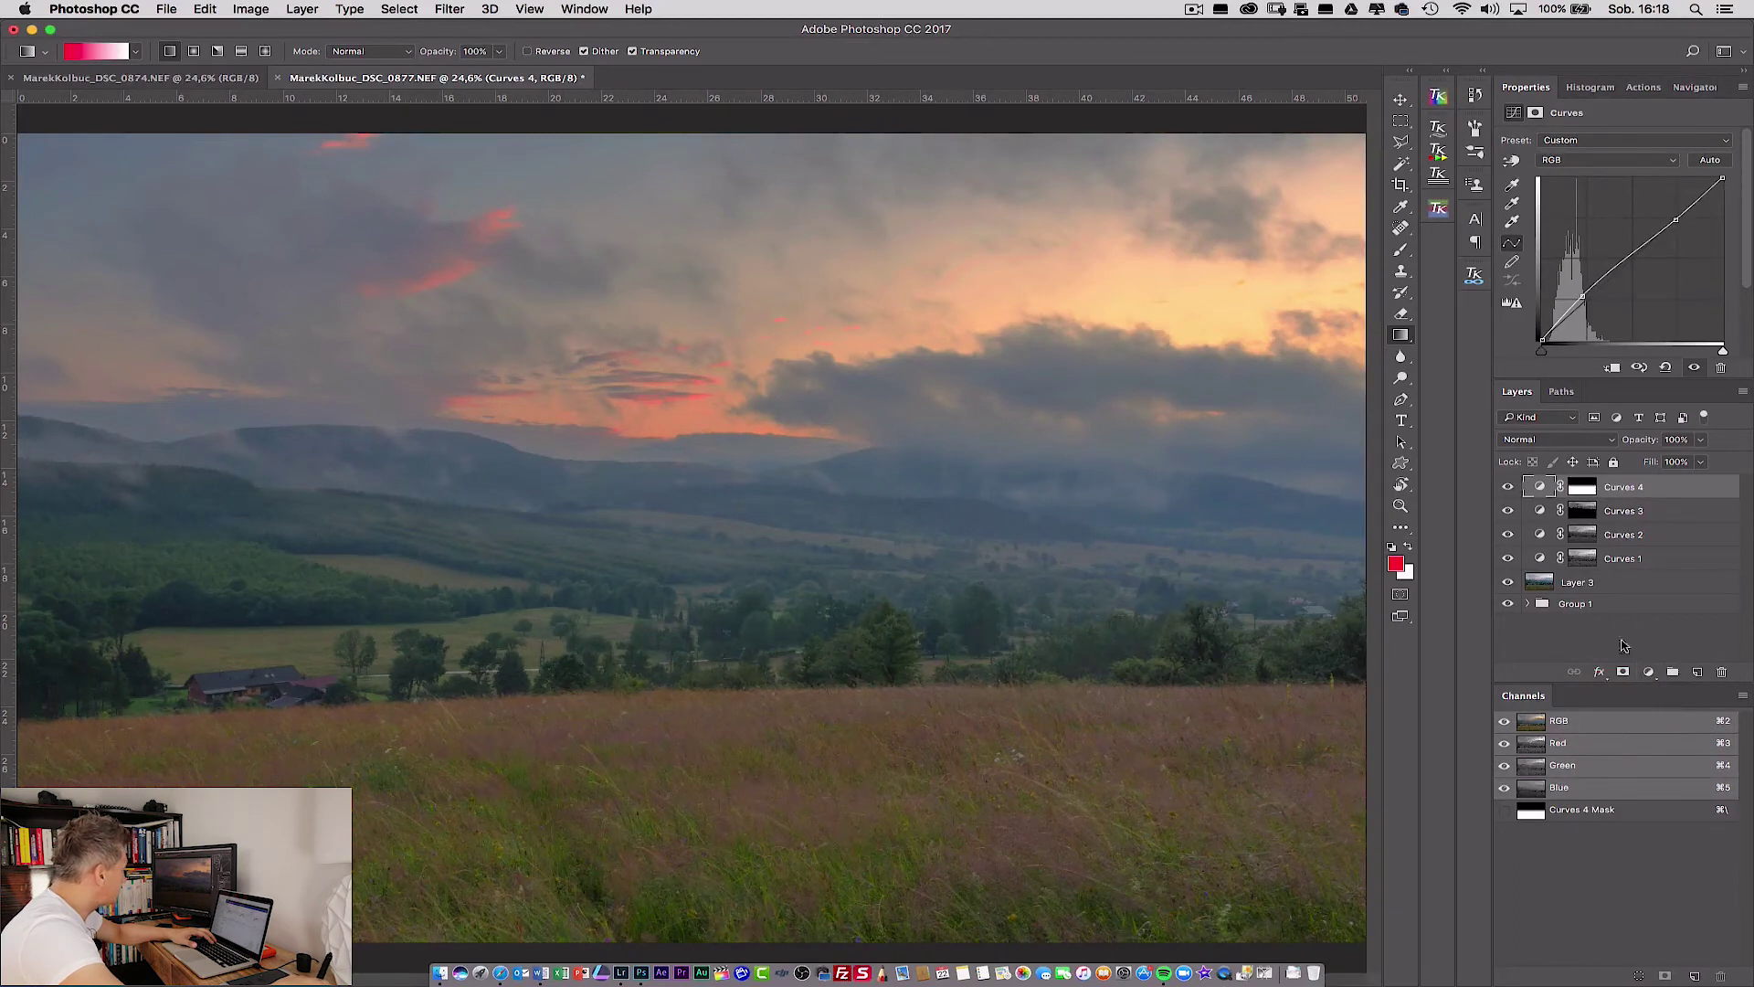
{"action": "left_click", "coordinate": [1667, 560], "text": "shift"}
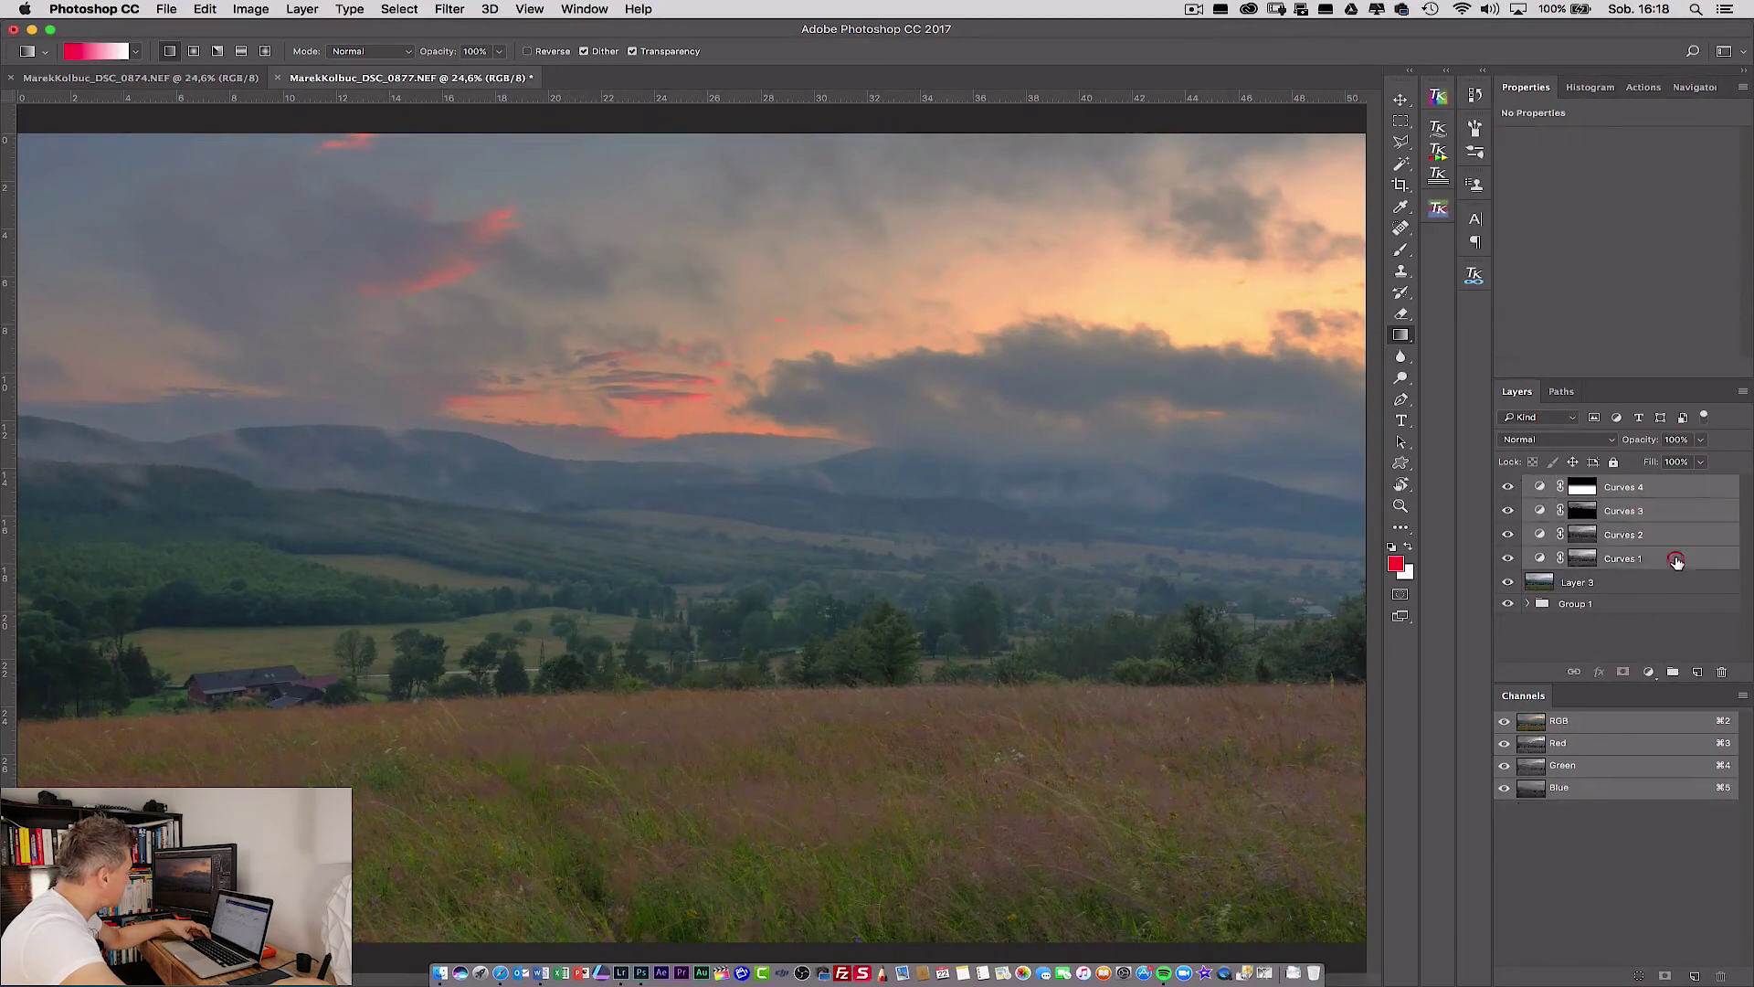
{"action": "key", "text": "ctrl+g"}
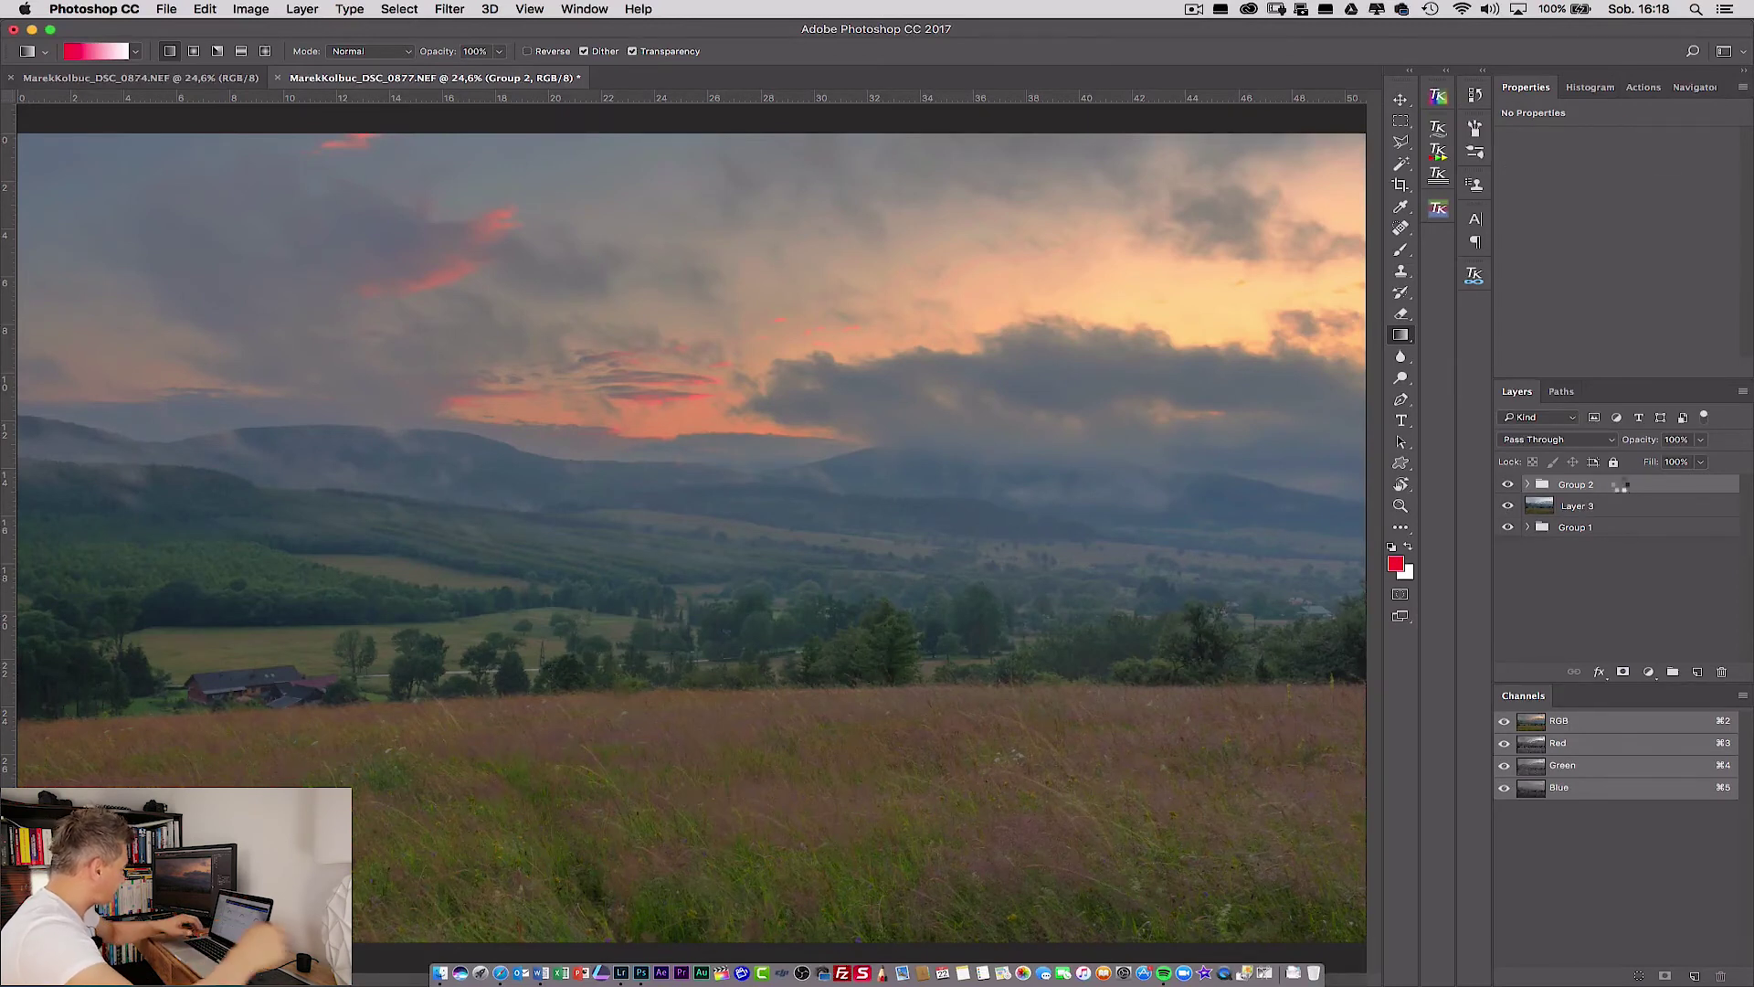
Stamp visible layers into Layer 4, duplicate it, and apply High Pass to the copy.
{"action": "key", "text": "ctrl+alt+shift+e"}
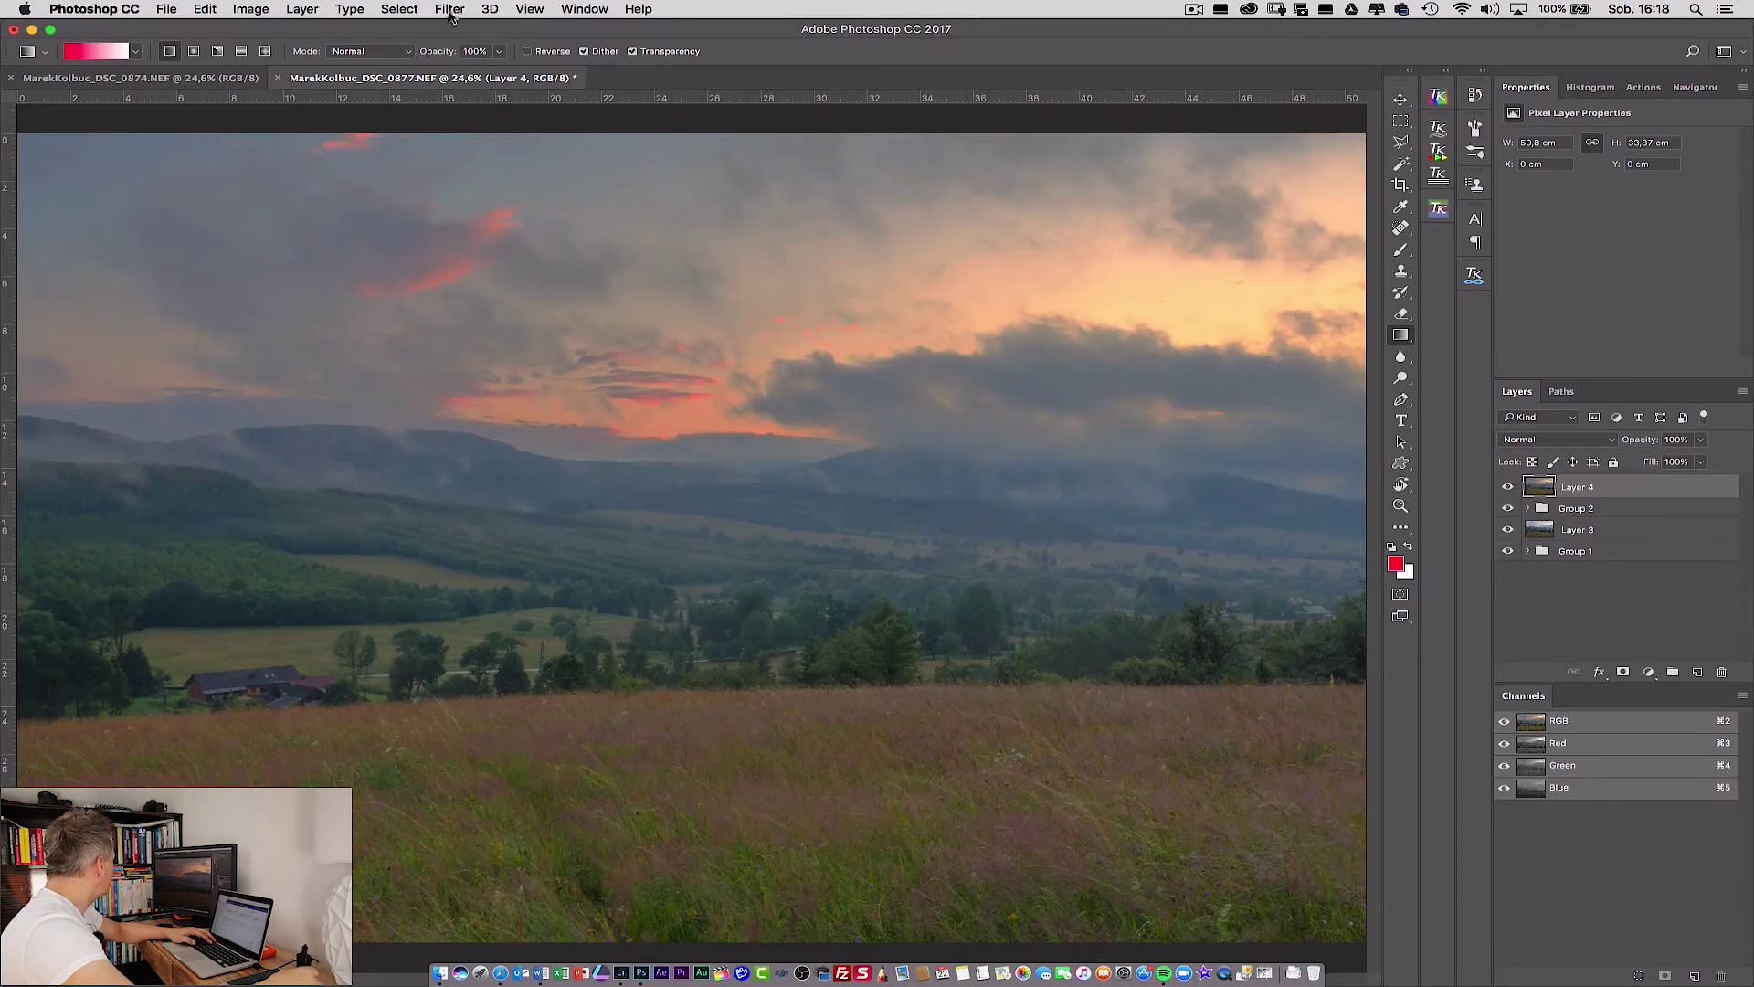
{"action": "key", "text": "ctrl+j"}
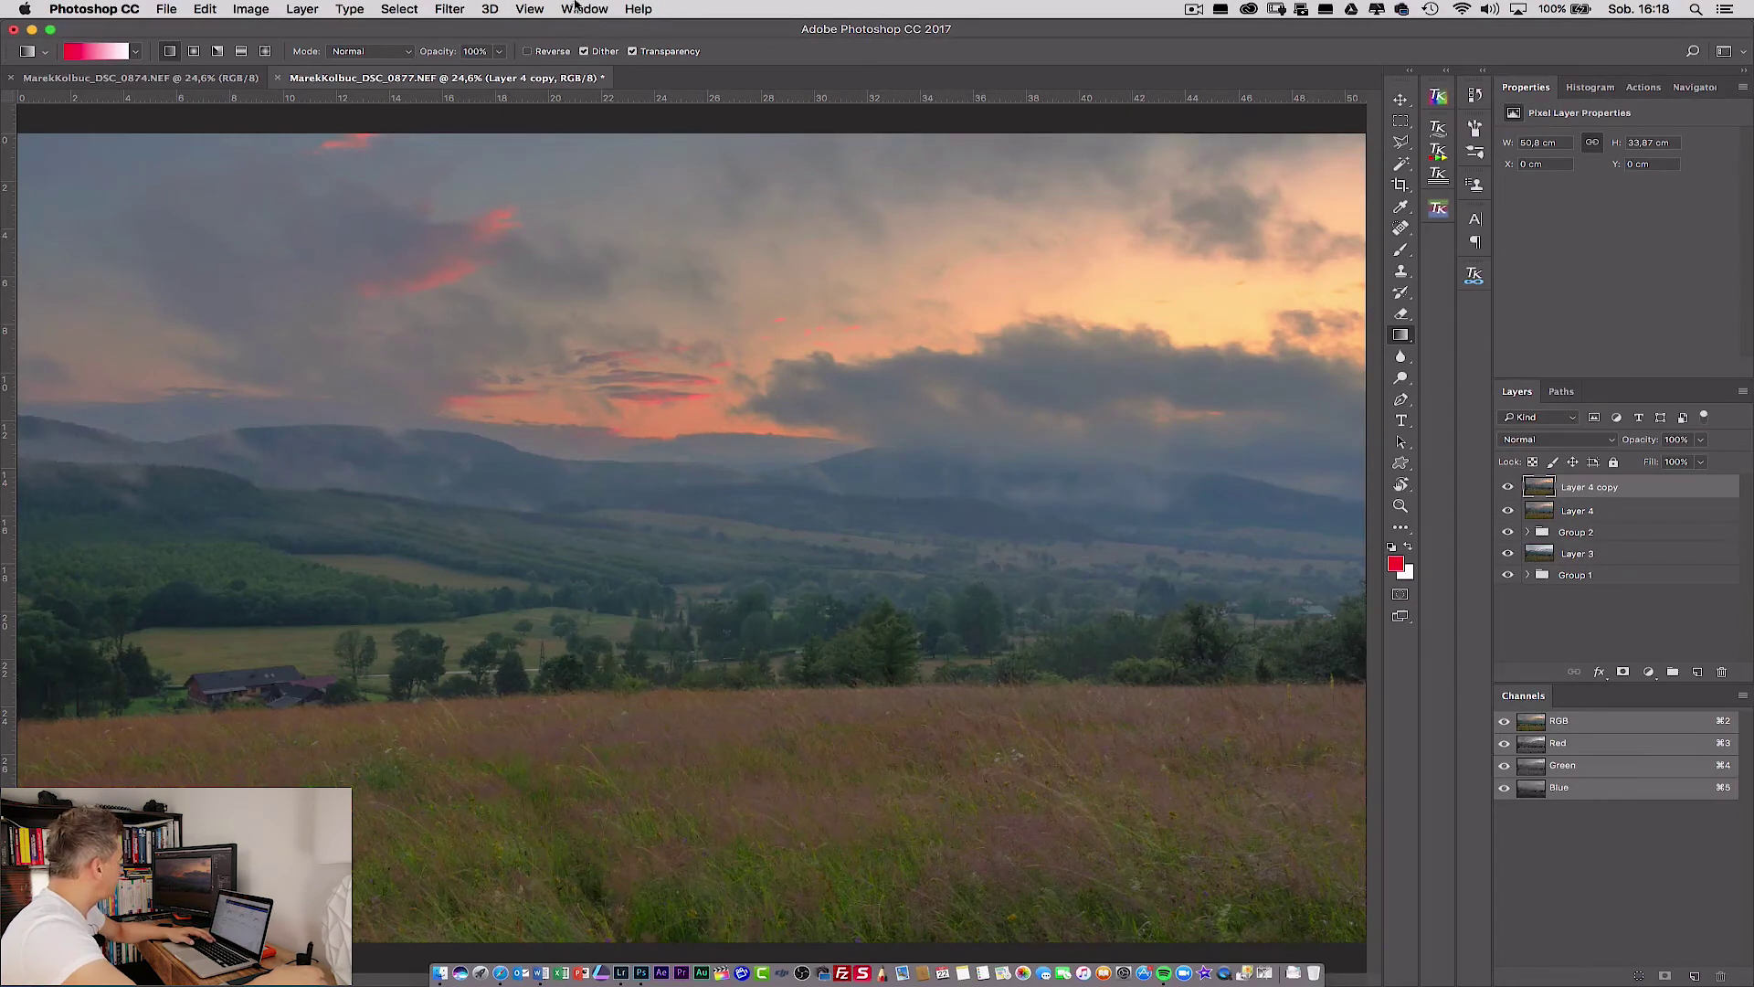
{"action": "left_click", "coordinate": [449, 10]}
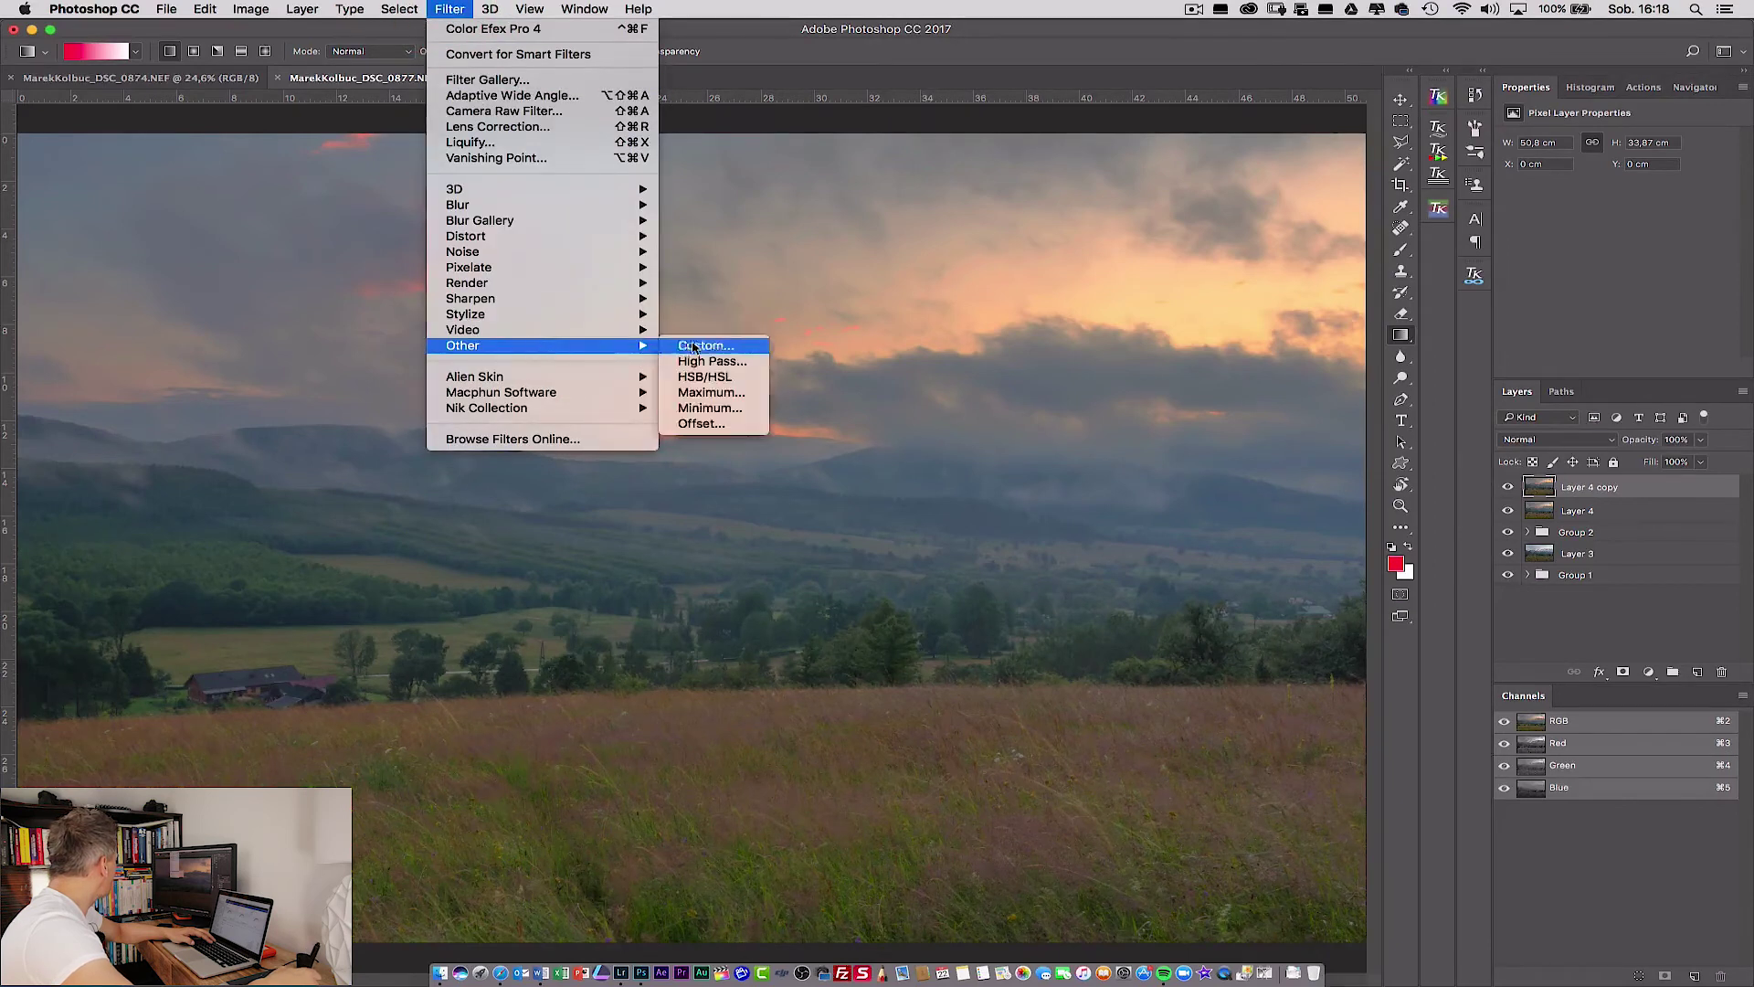
{"action": "left_click", "coordinate": [705, 361]}
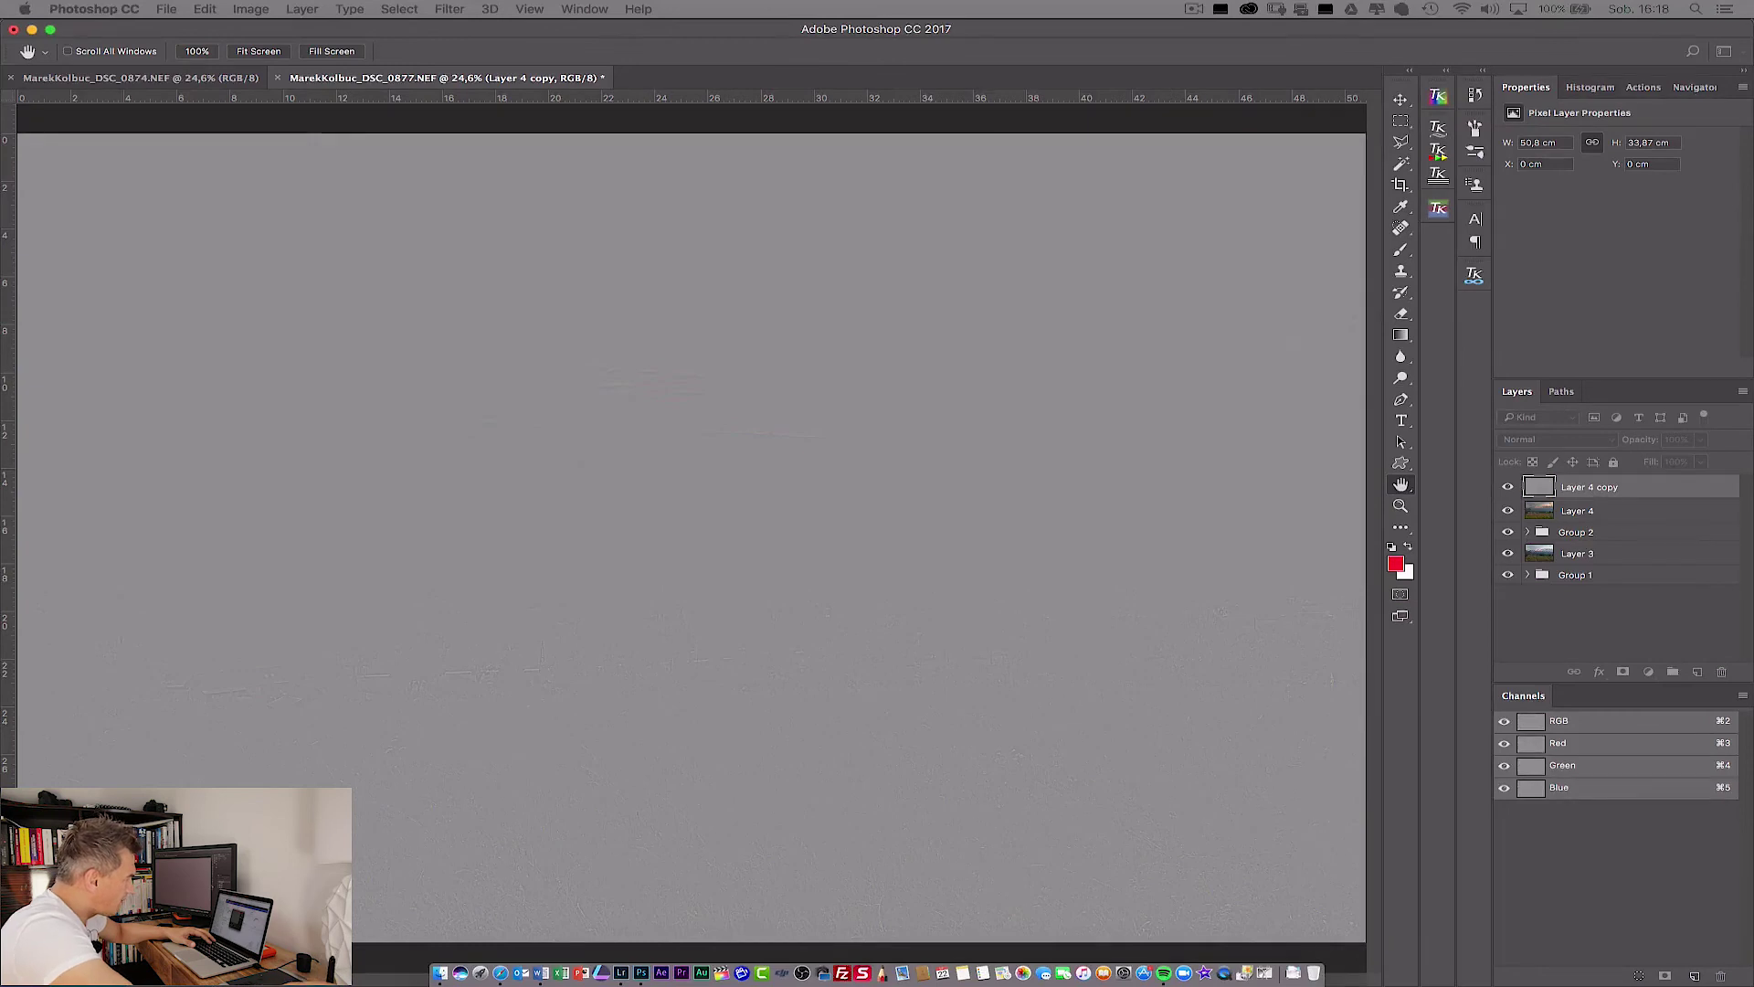
{"action": "left_click_drag", "start_coordinate": [1293, 174], "coordinate": [1136, 243]}
{"action": "left_click", "coordinate": [1295, 278]}
Set the high-pass Layer 4 copy's blend mode to Soft Light.
{"action": "key", "text": "g"}
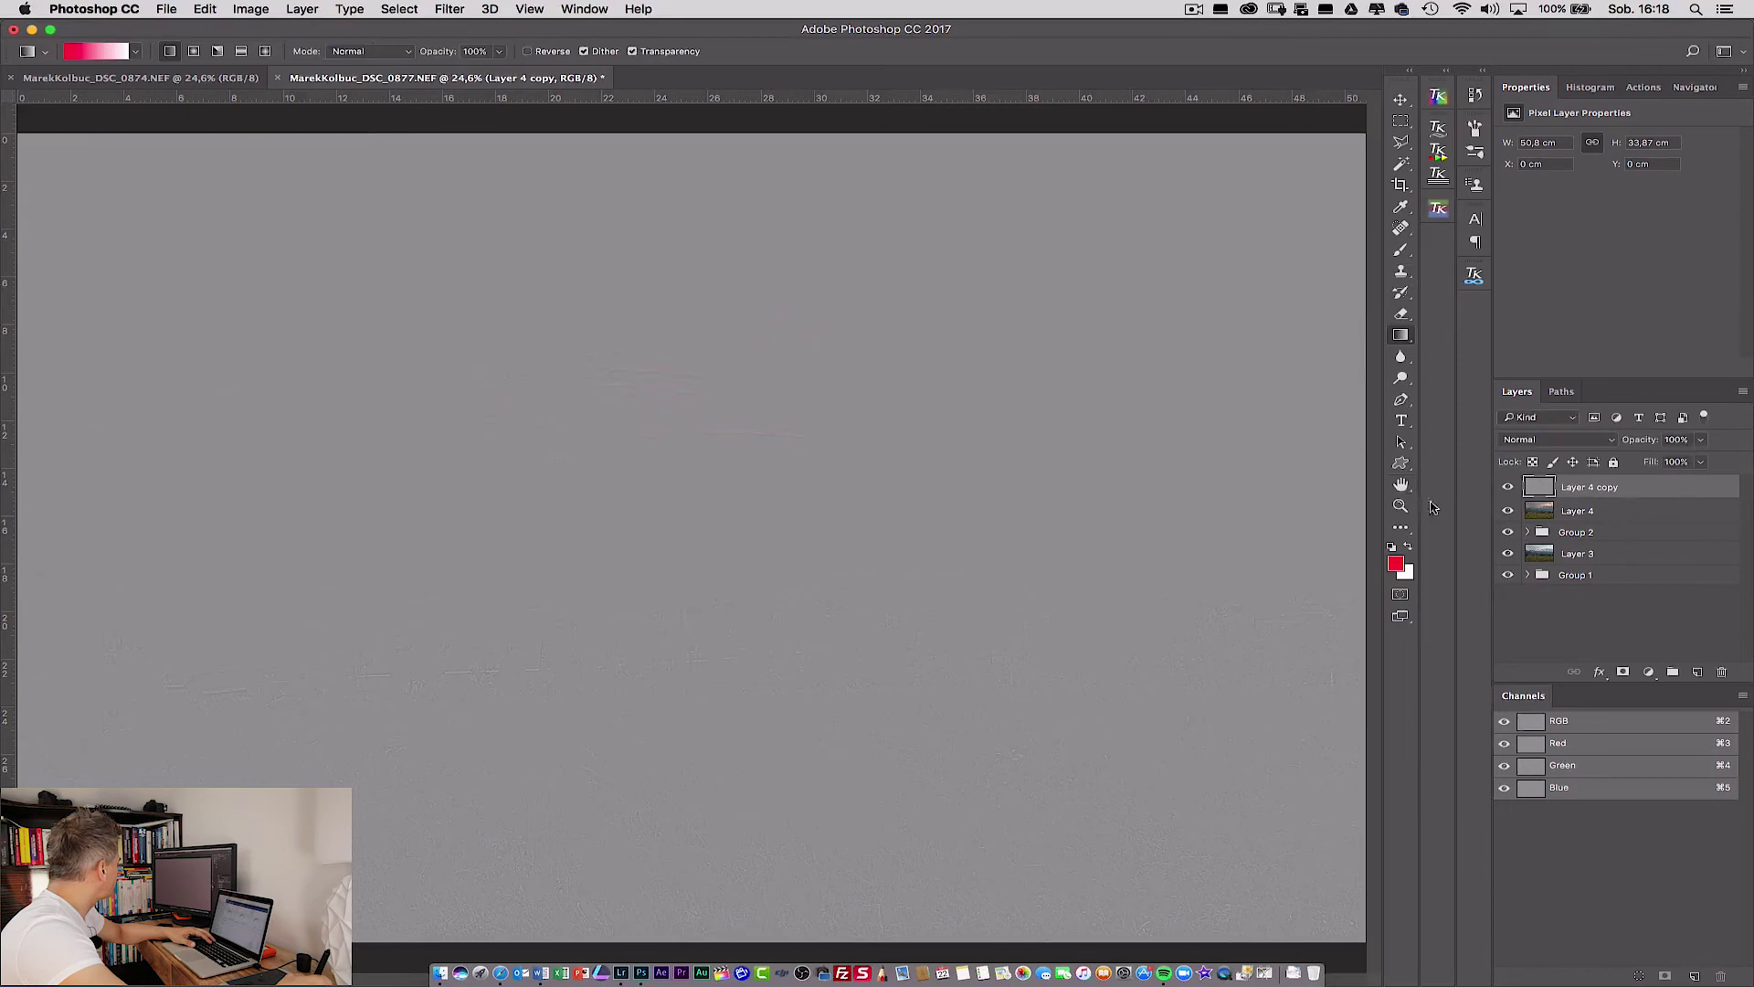
{"action": "left_click", "coordinate": [1598, 444]}
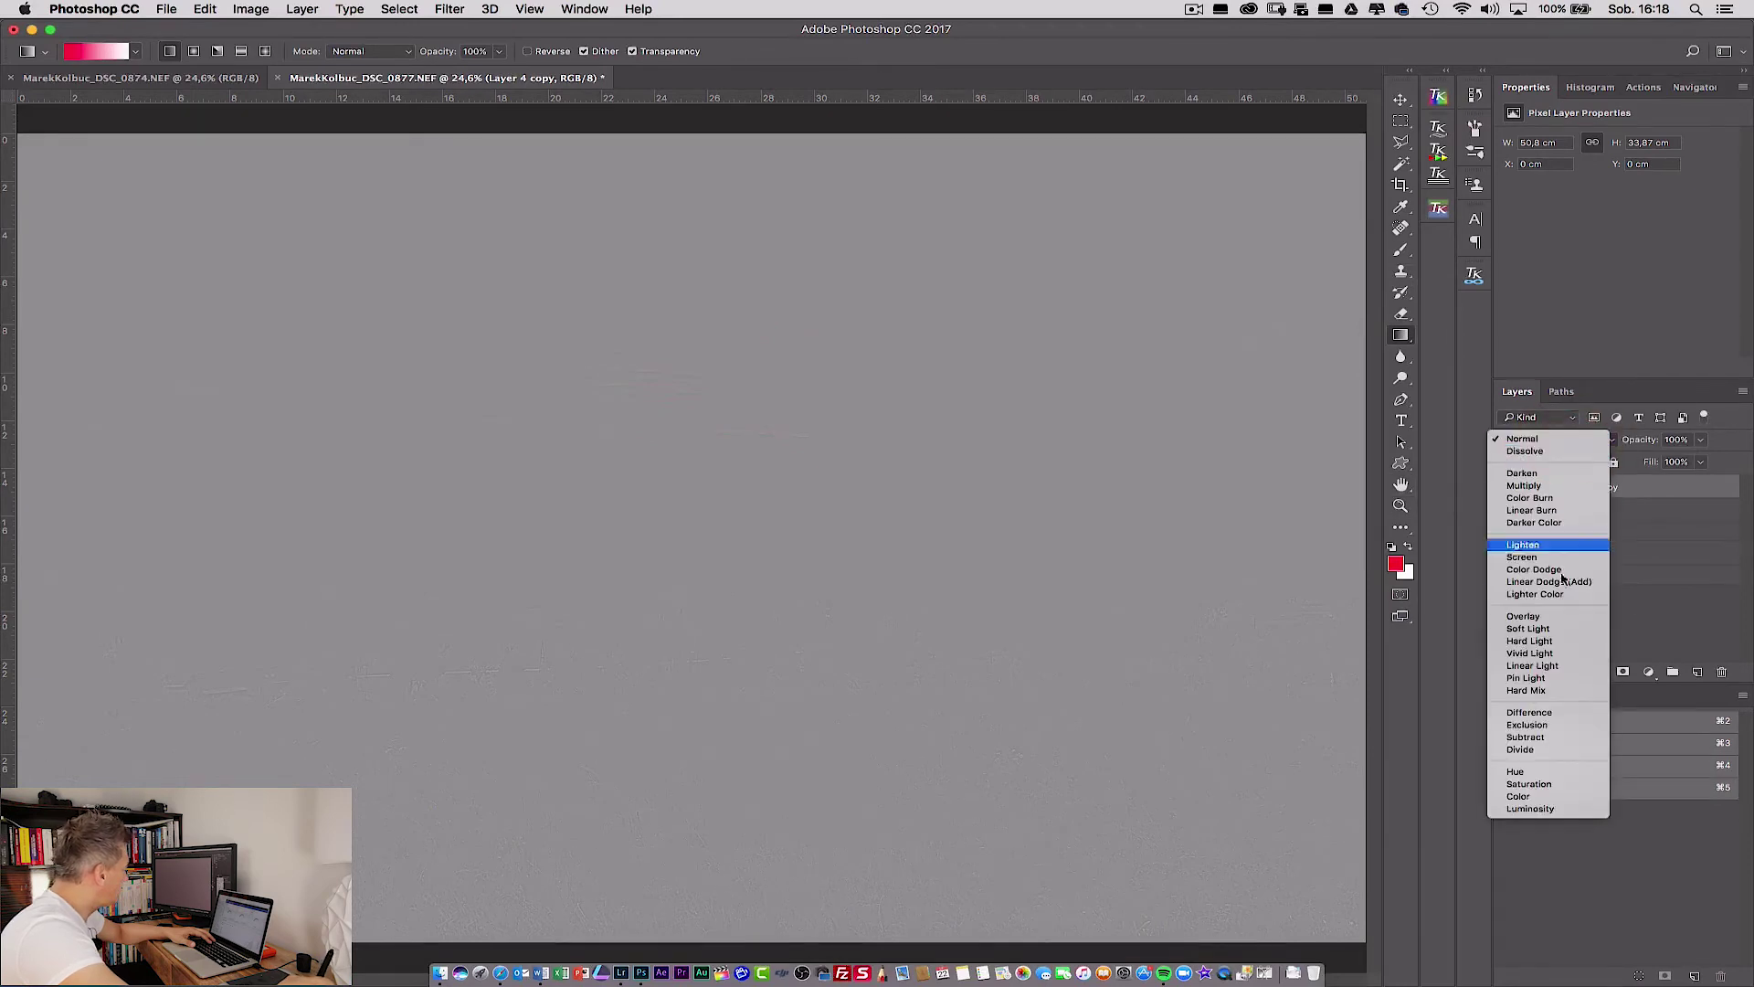
{"action": "left_click", "coordinate": [1556, 632]}
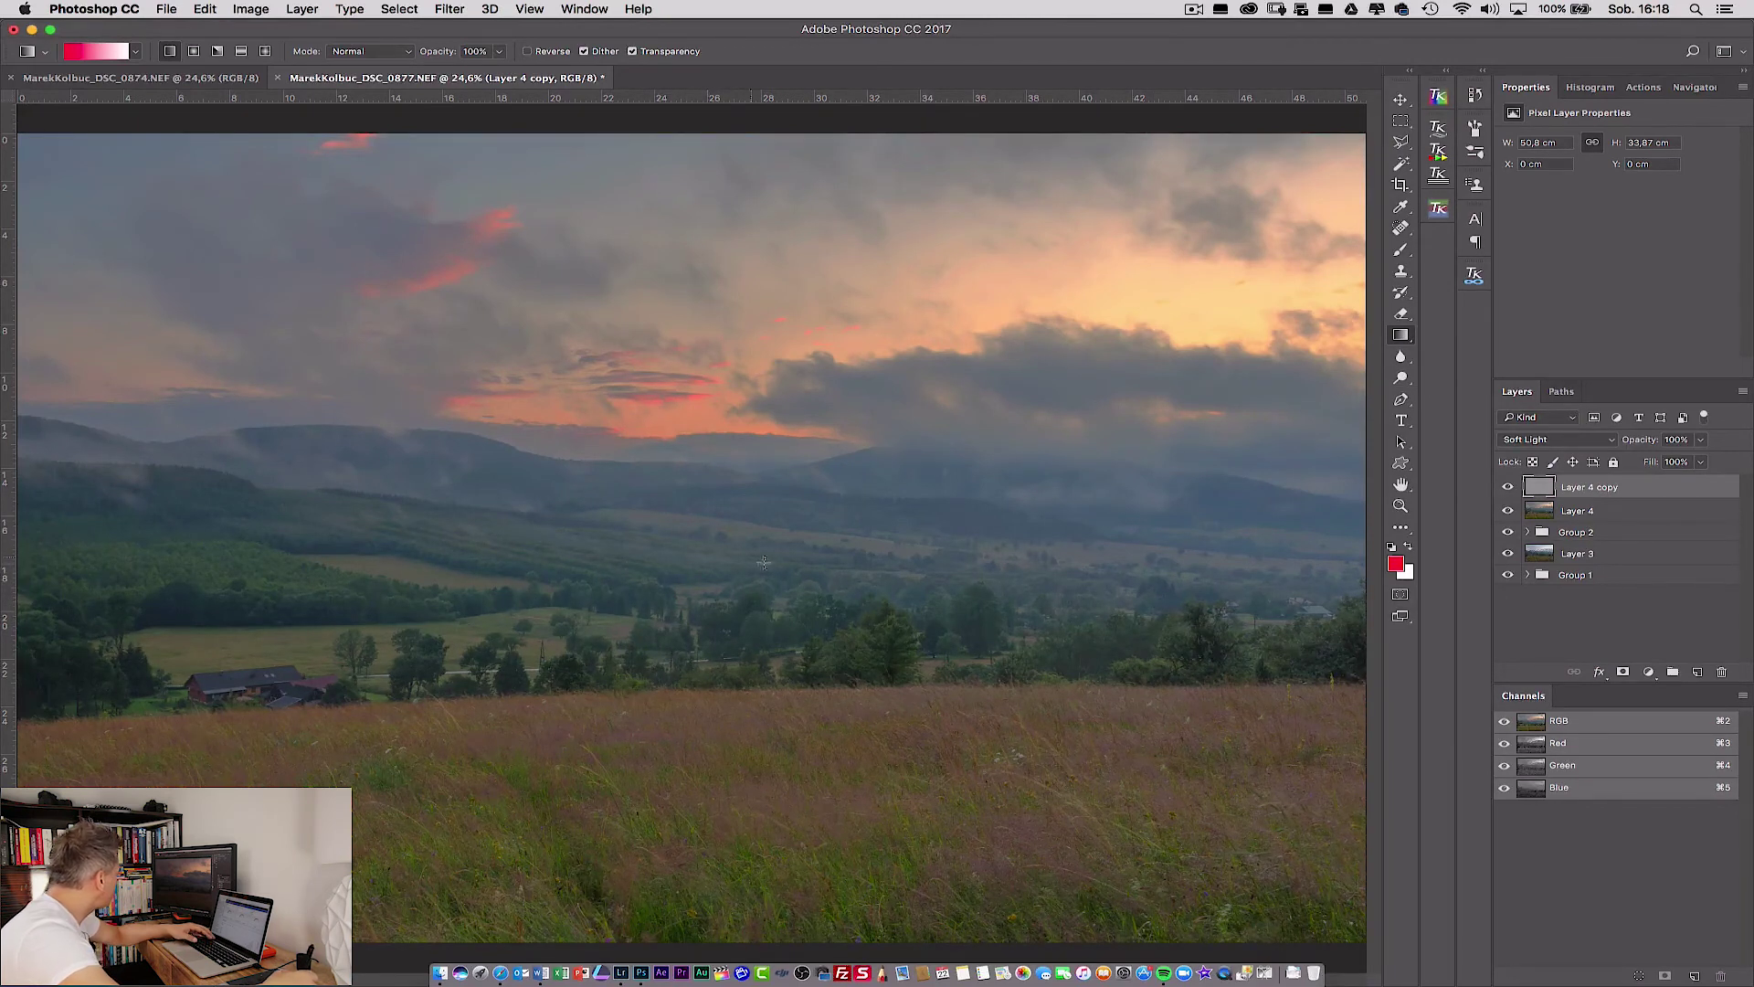
Mask Layer 4 copy and paint the sharpening out of the upper sky with a large brush.
{"action": "left_click", "coordinate": [1624, 672]}
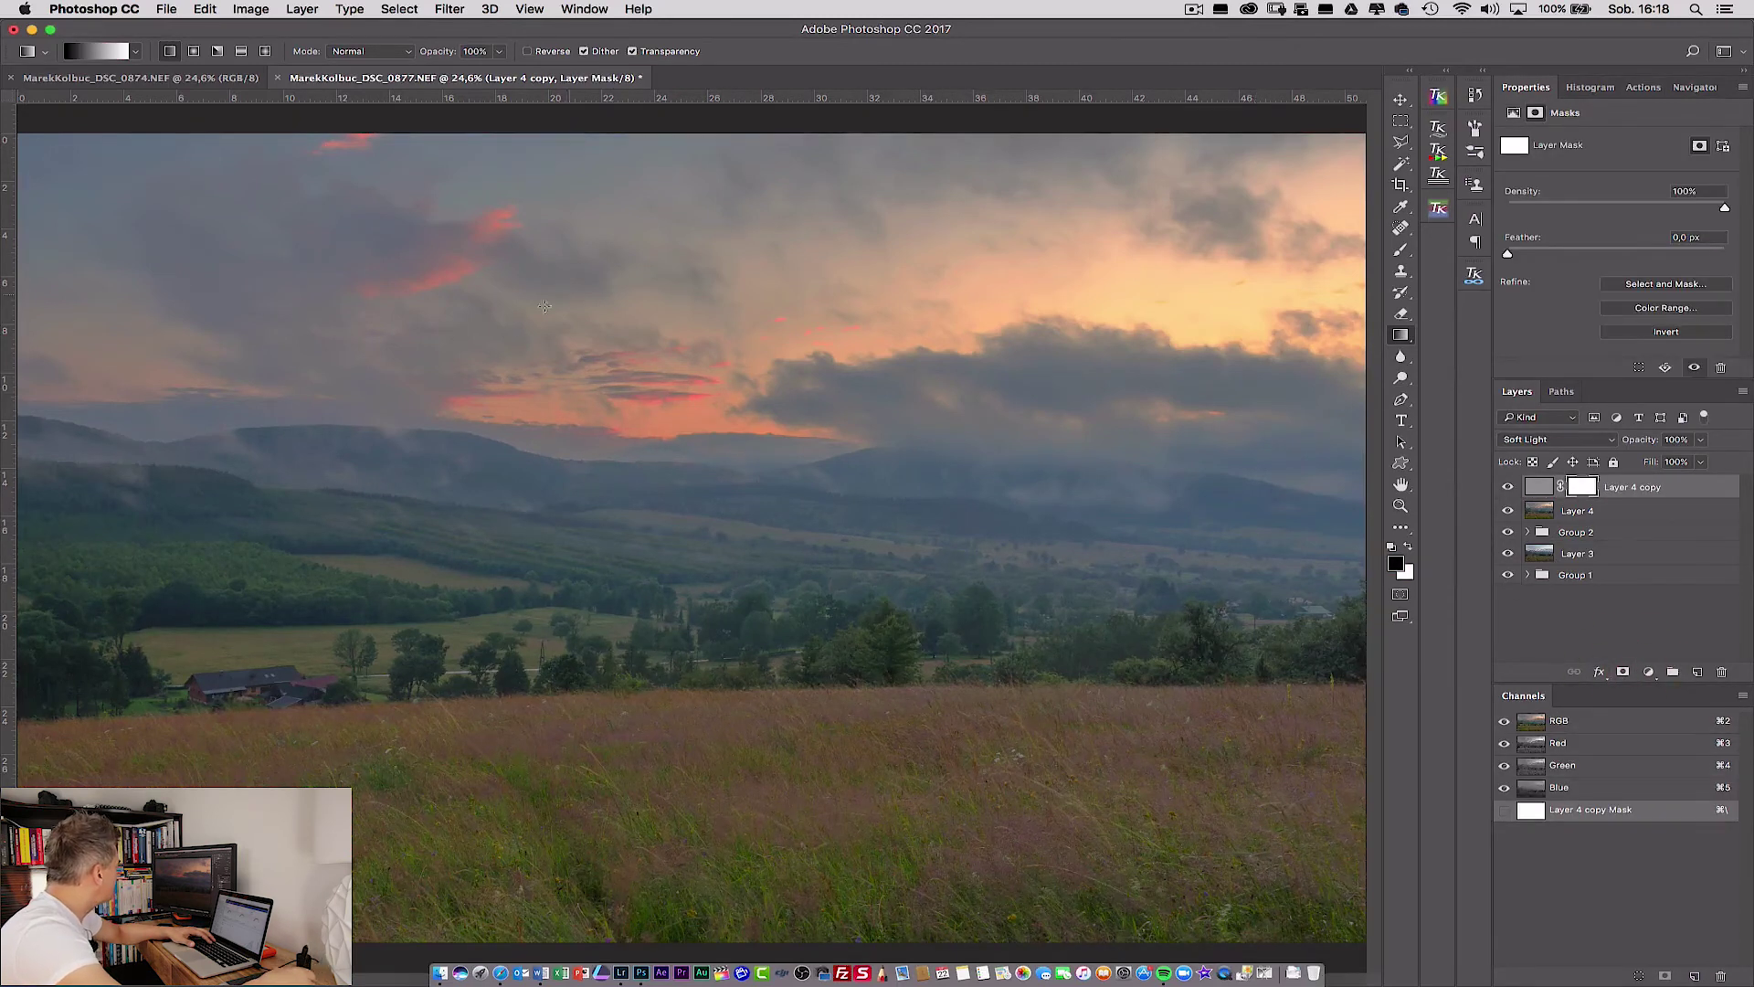
{"action": "key", "text": "b"}
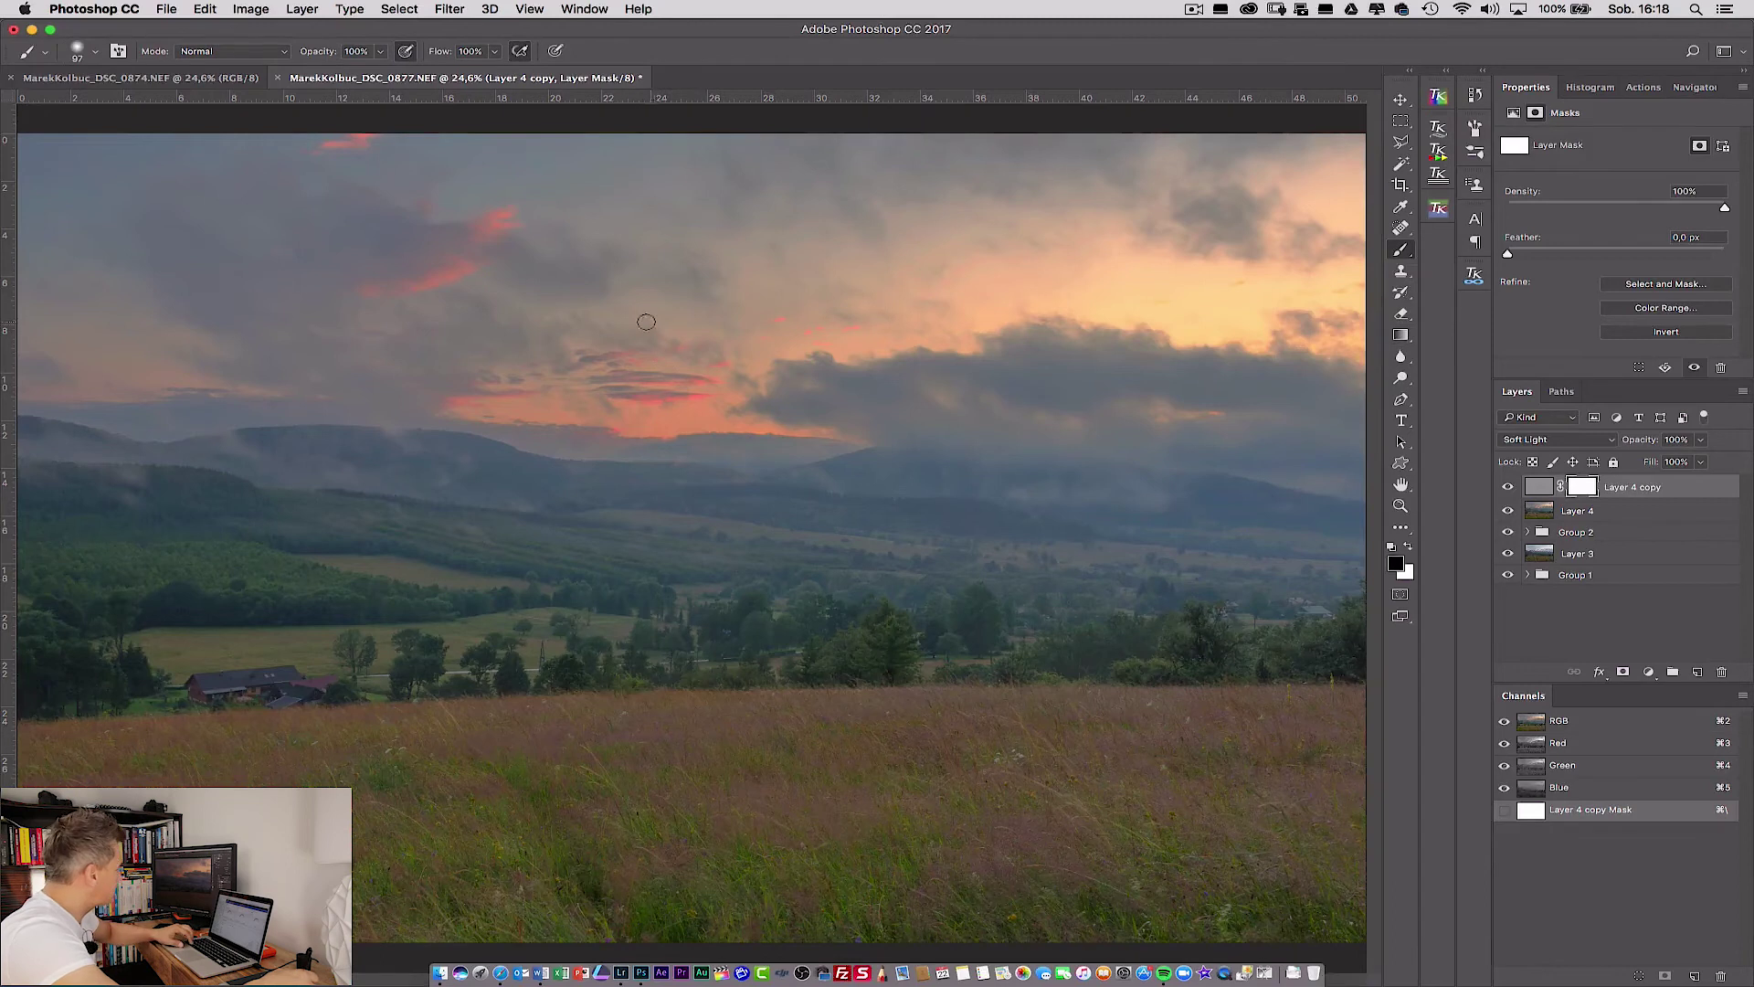
{"action": "left_click_drag", "start_coordinate": [706, 310], "coordinate": [810, 310]}
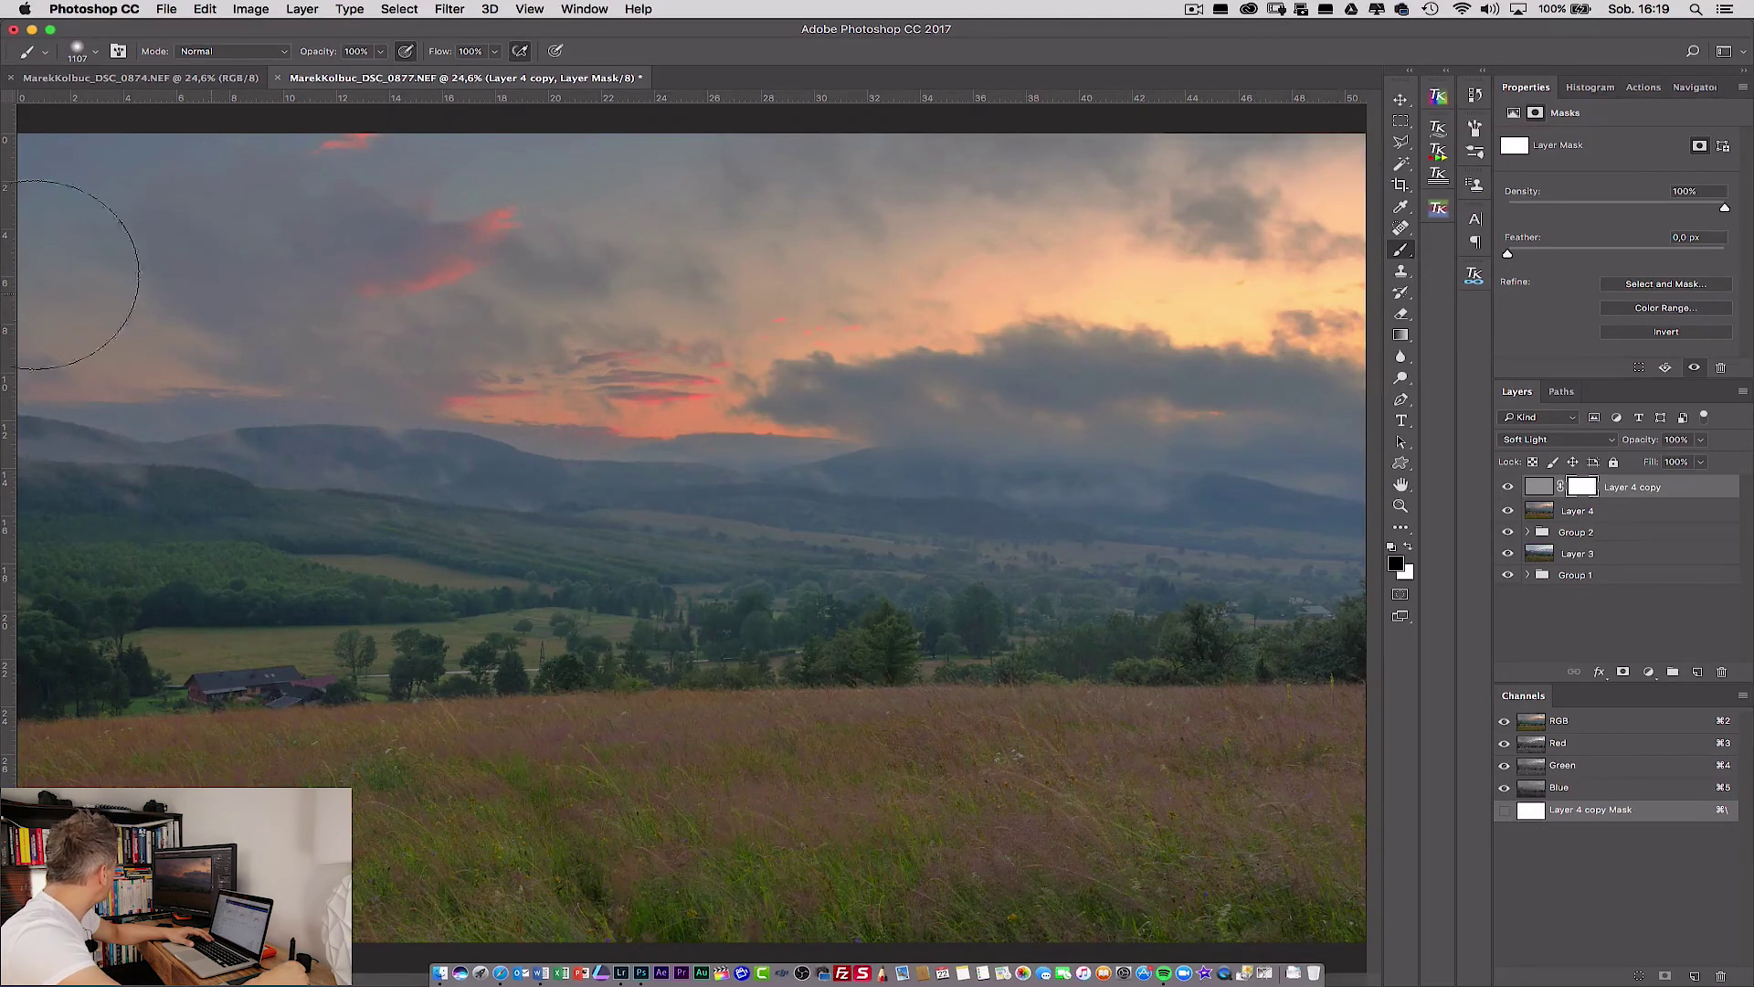
{"action": "left_click_drag", "start_coordinate": [1268, 216], "coordinate": [1267, 308]}
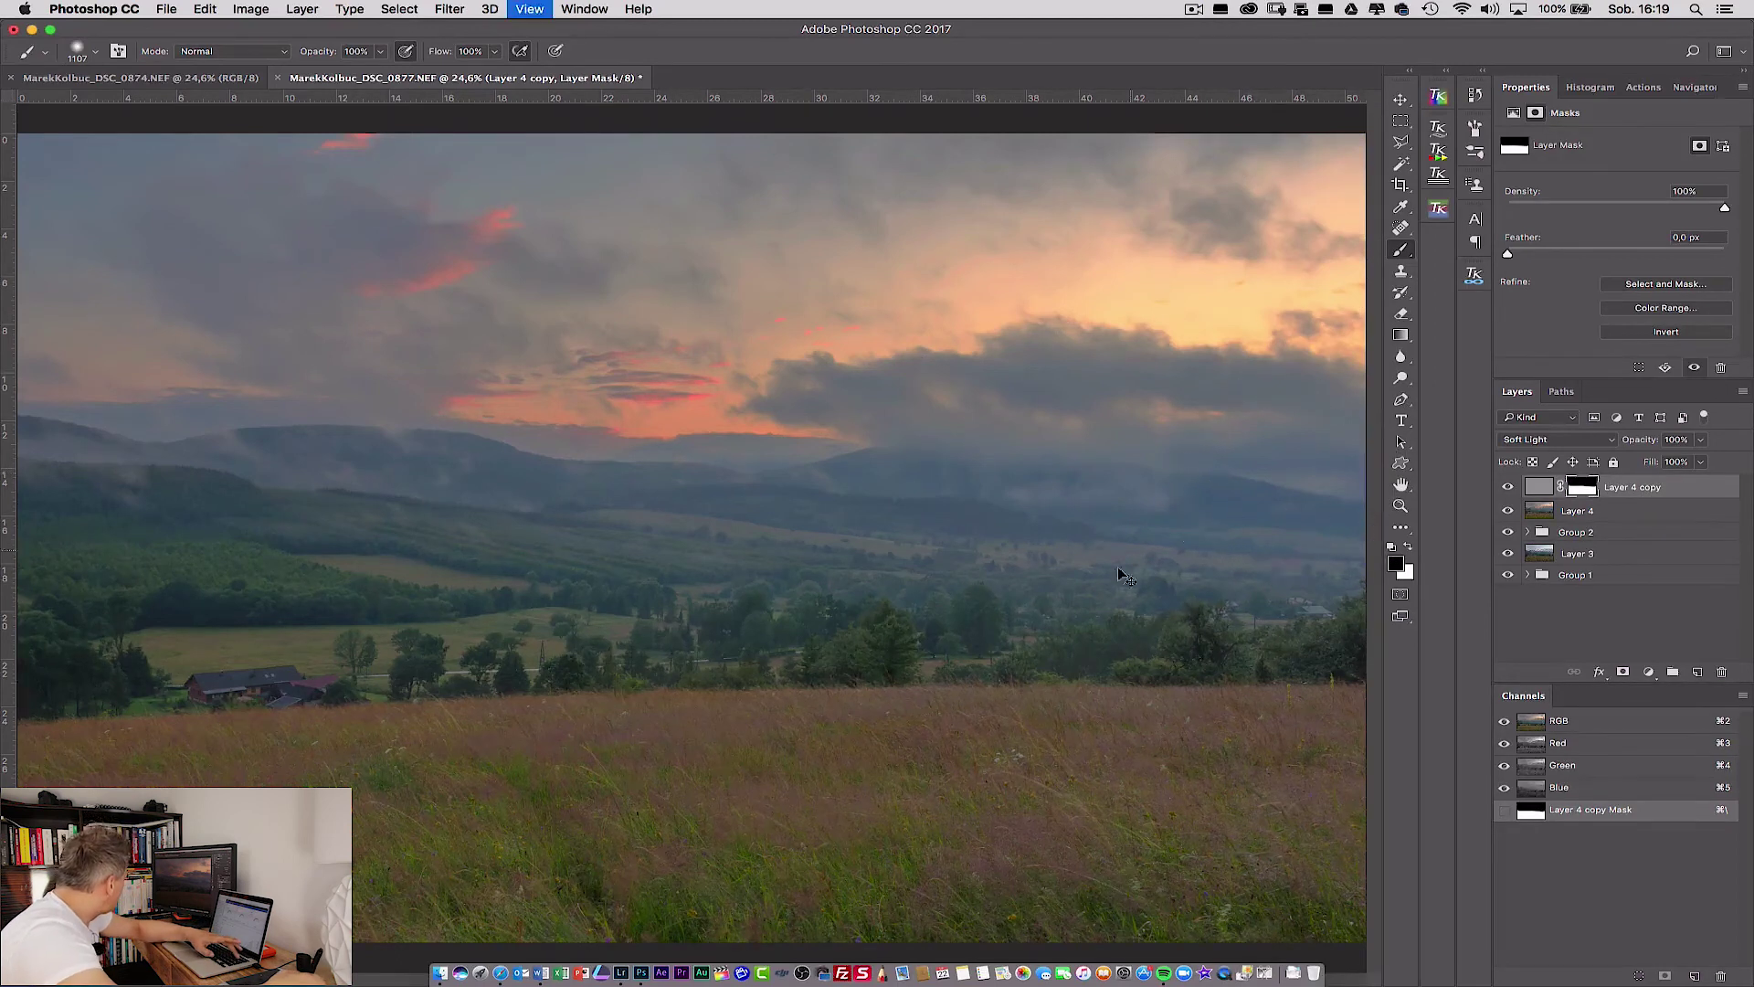
Zoom in to inspect the hills, trees and field, then fit the whole image on screen.
{"action": "key", "text": "ctrl+plus"}
{"action": "key", "text": "ctrl+plus"}
{"action": "key", "text": "ctrl+plus"}
{"action": "key", "text": "ctrl+plus"}
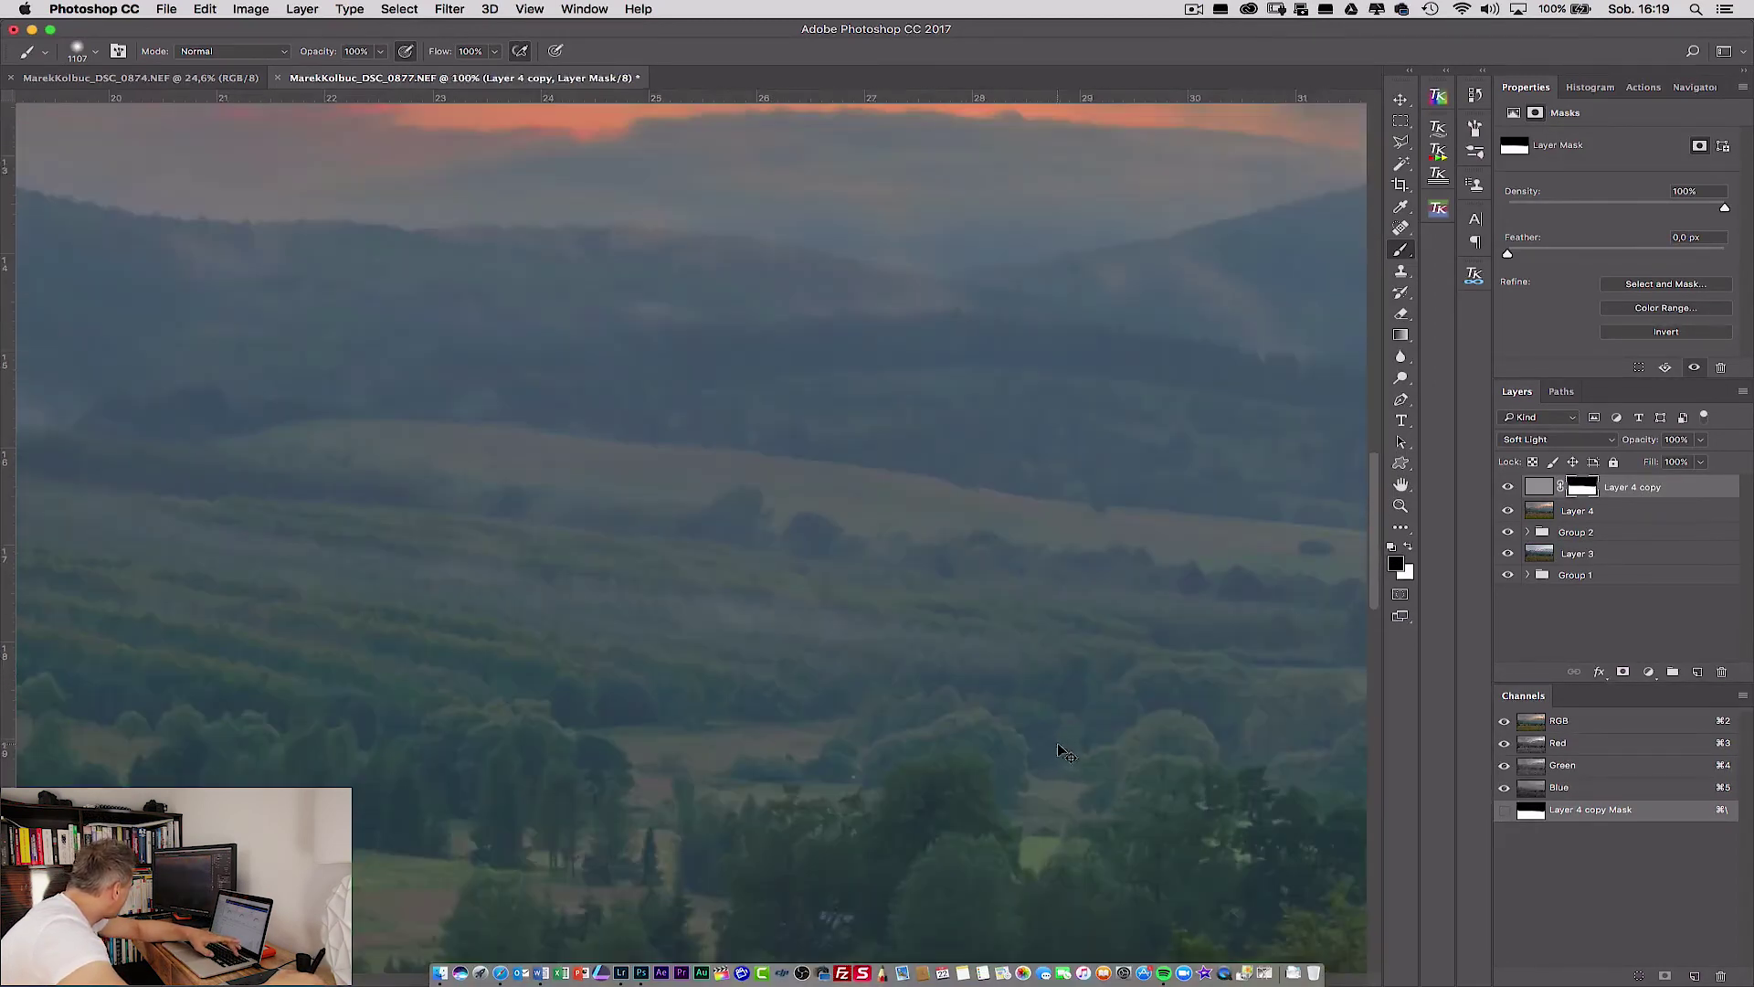
{"action": "key", "text": "ctrl+minus"}
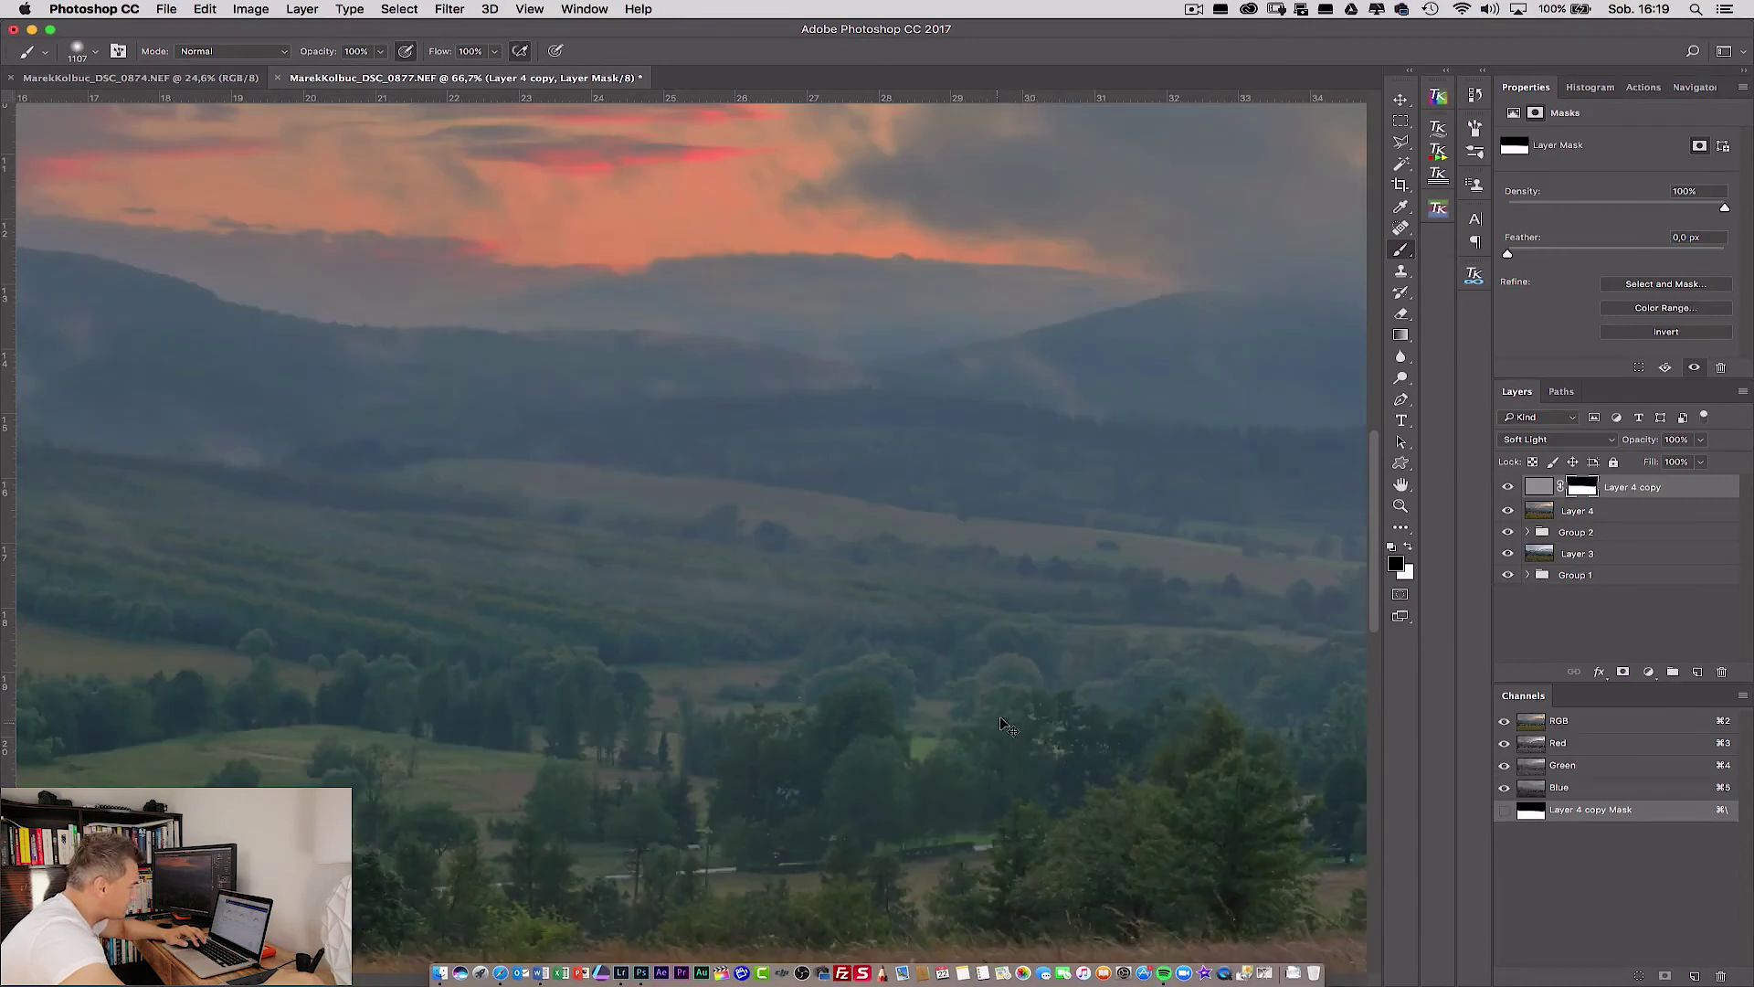
{"action": "mouse_move", "coordinate": [959, 730]}
{"action": "left_mouse_down"}
{"action": "mouse_move", "coordinate": [900, 444]}
{"action": "mouse_move", "coordinate": [840, 438]}
{"action": "left_mouse_up"}
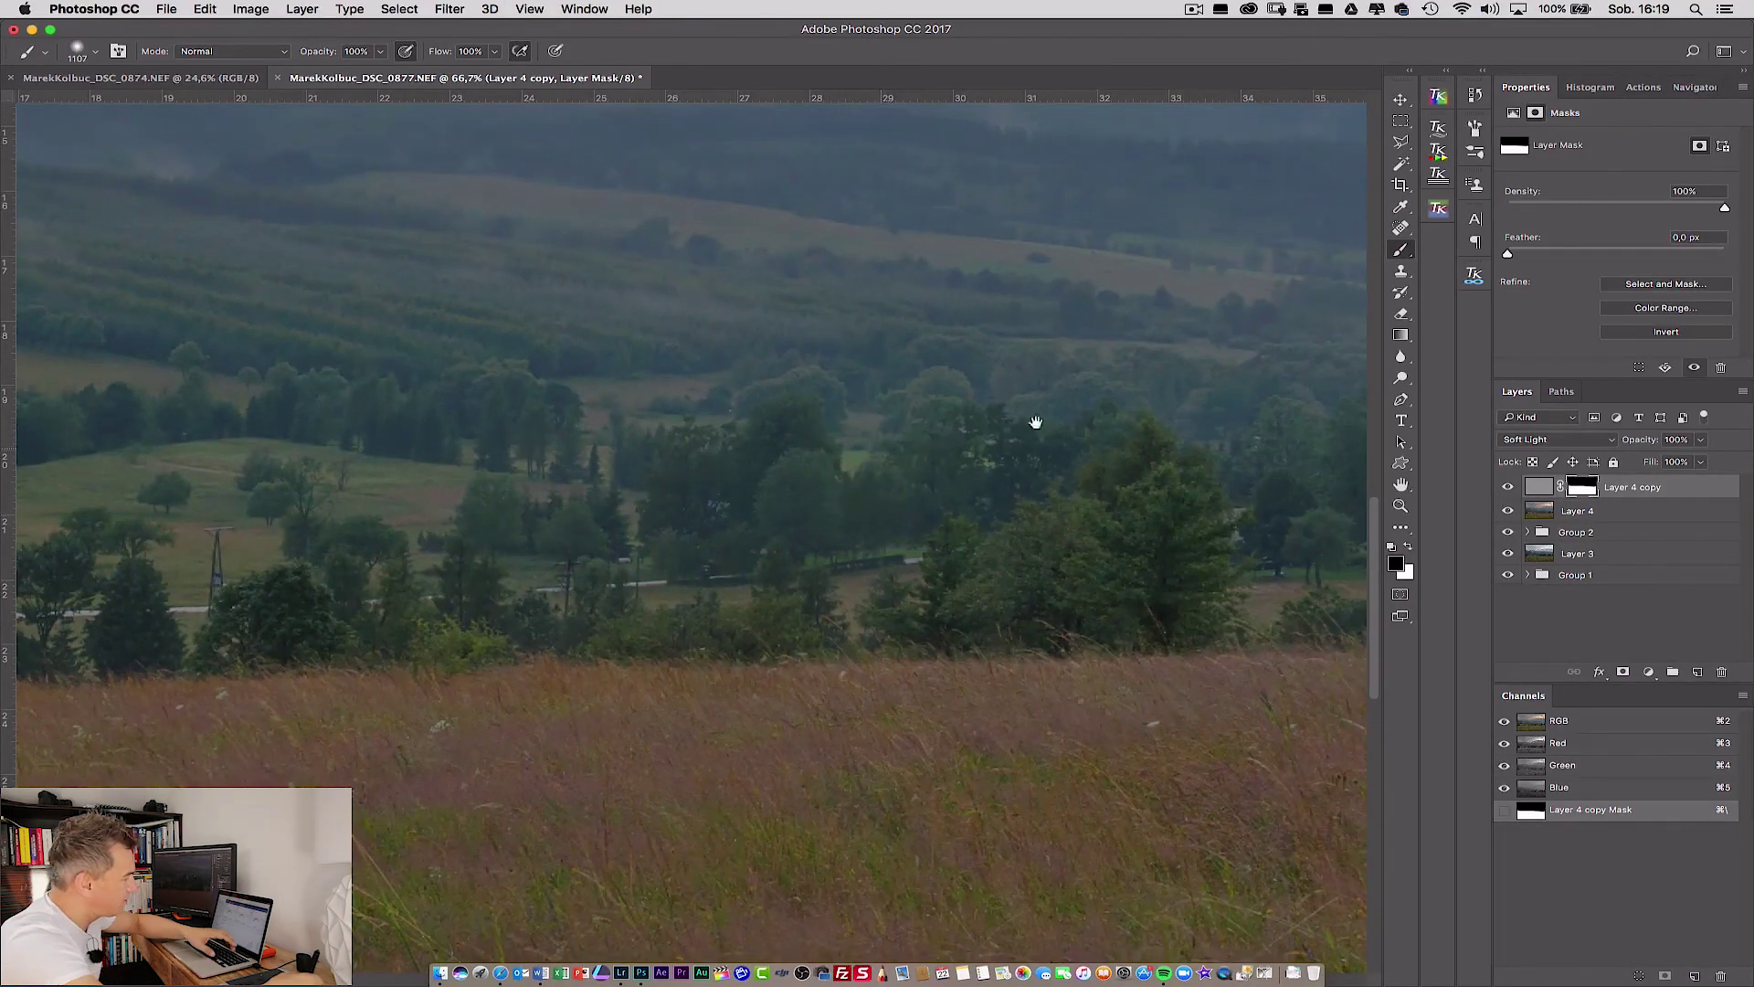
{"action": "key", "text": "ctrl+0"}
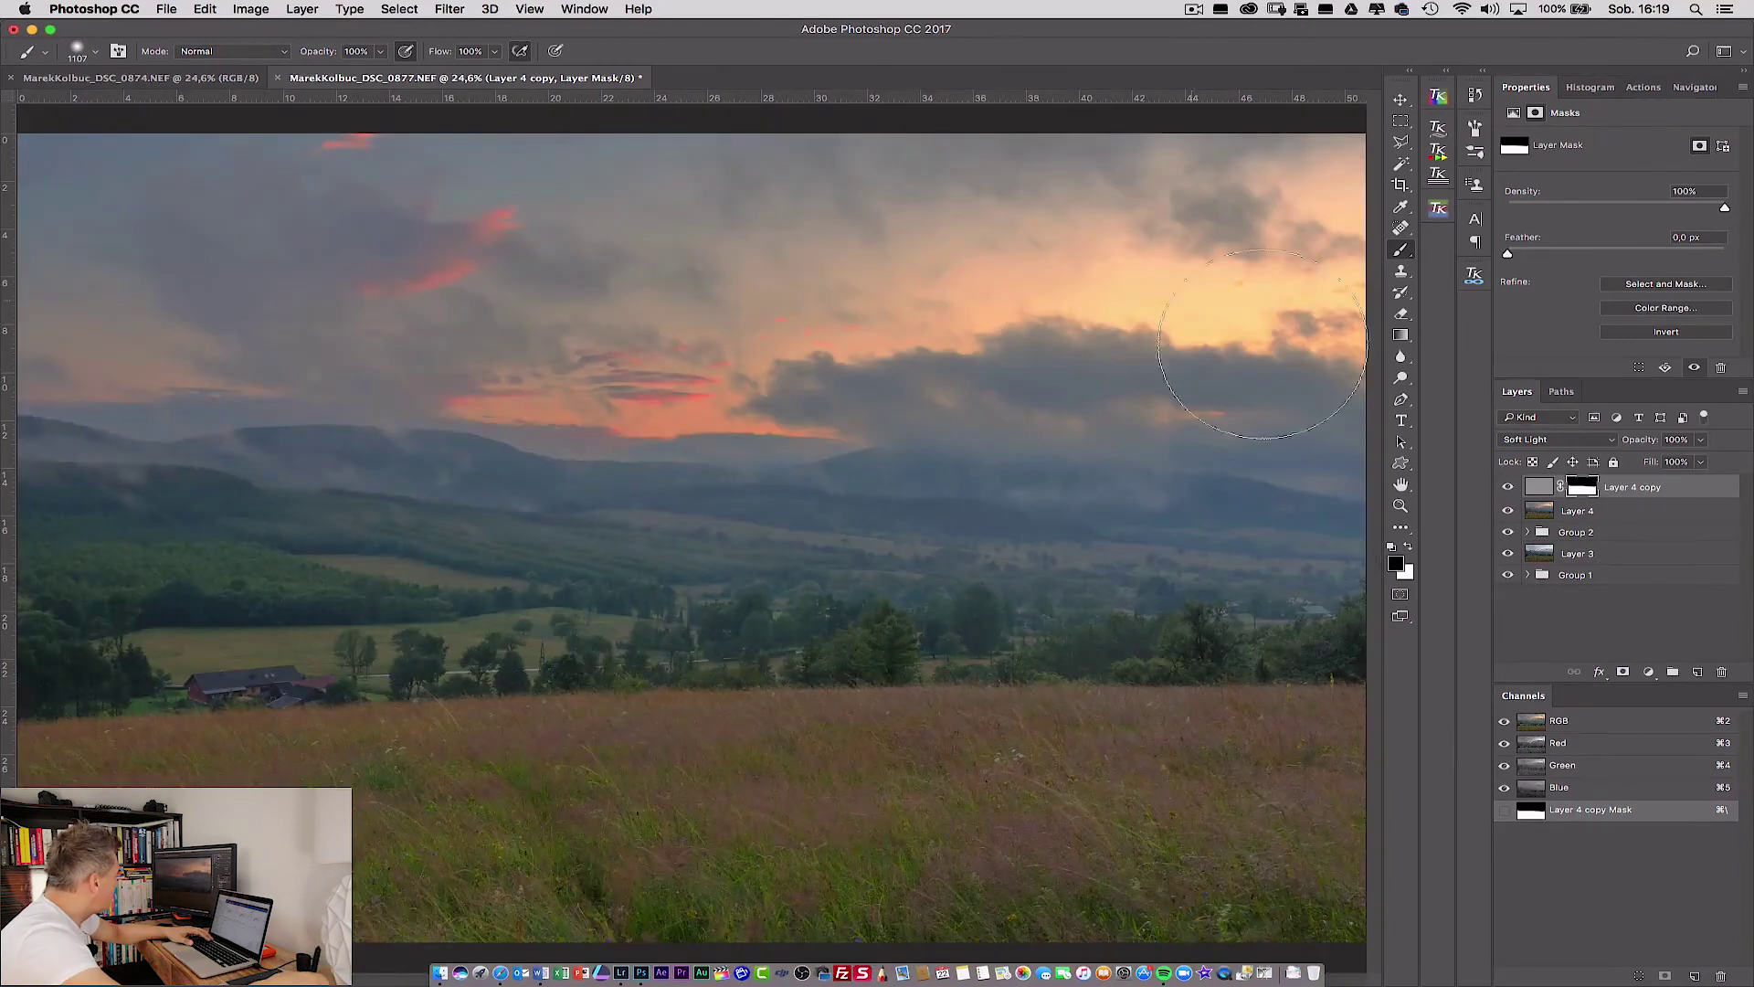
Preview the original Layer 0 alone for comparison, then restore all layers.
{"action": "left_click", "coordinate": [1539, 575]}
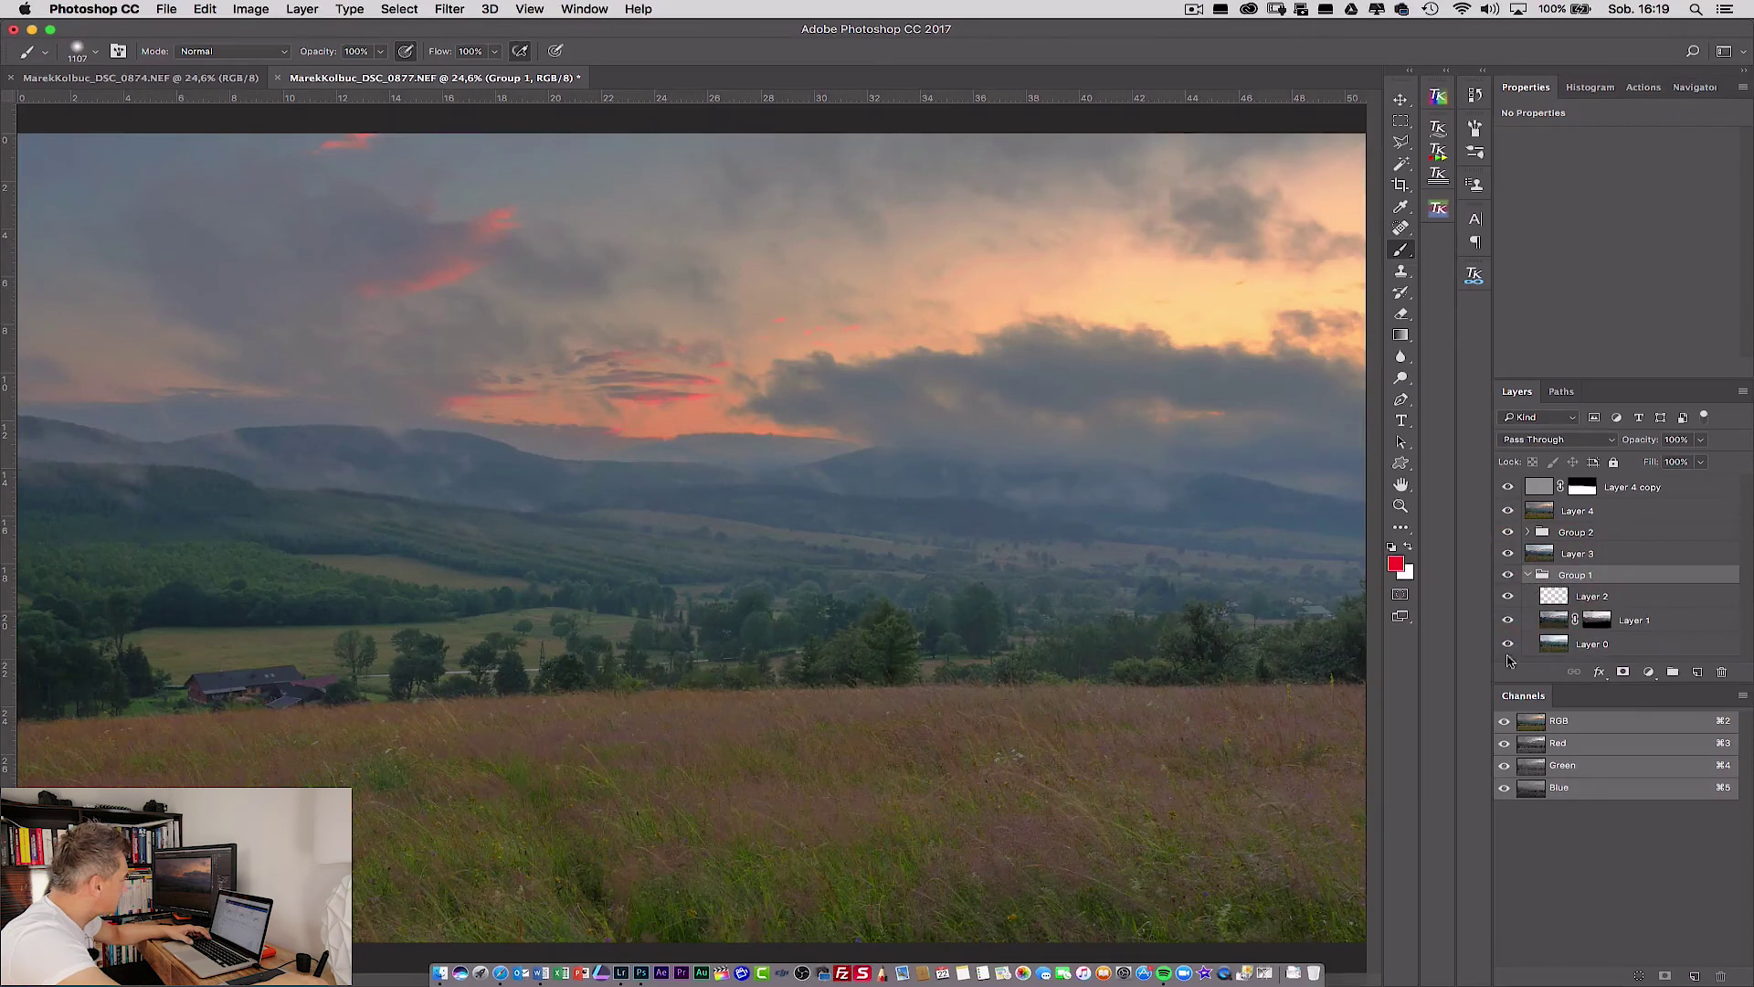
{"action": "left_click", "coordinate": [1508, 645], "text": "alt"}
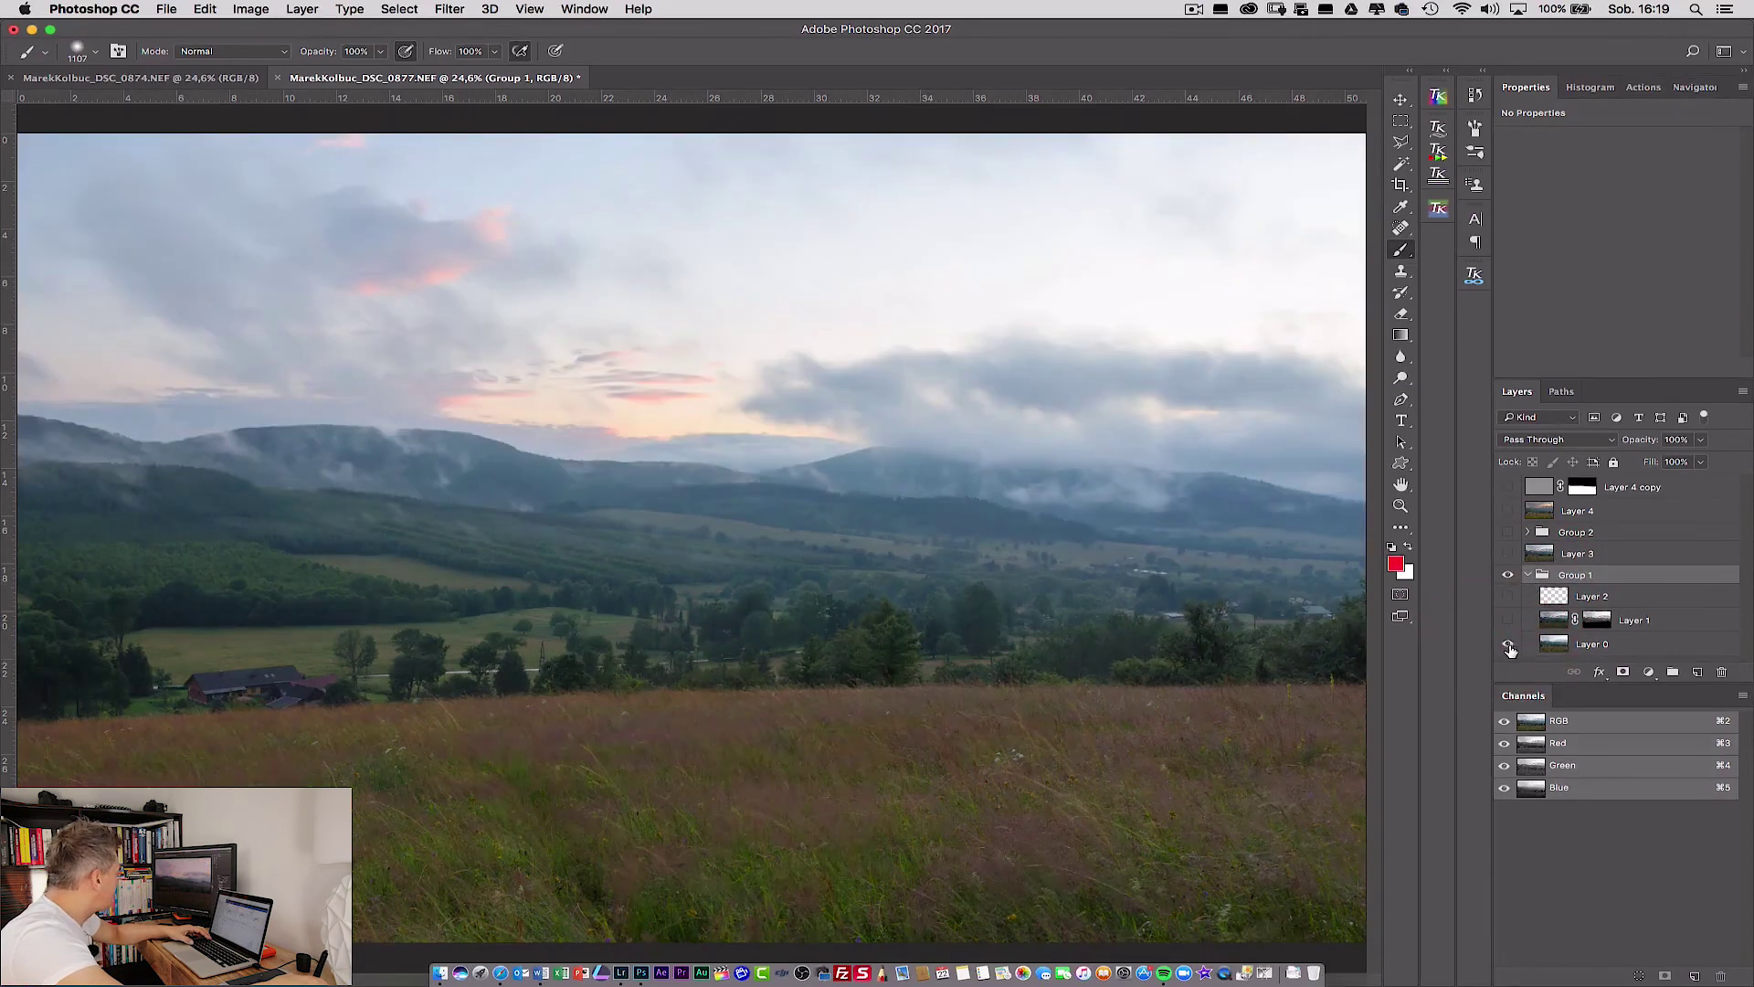
{"action": "left_click", "coordinate": [1512, 647], "text": "alt"}
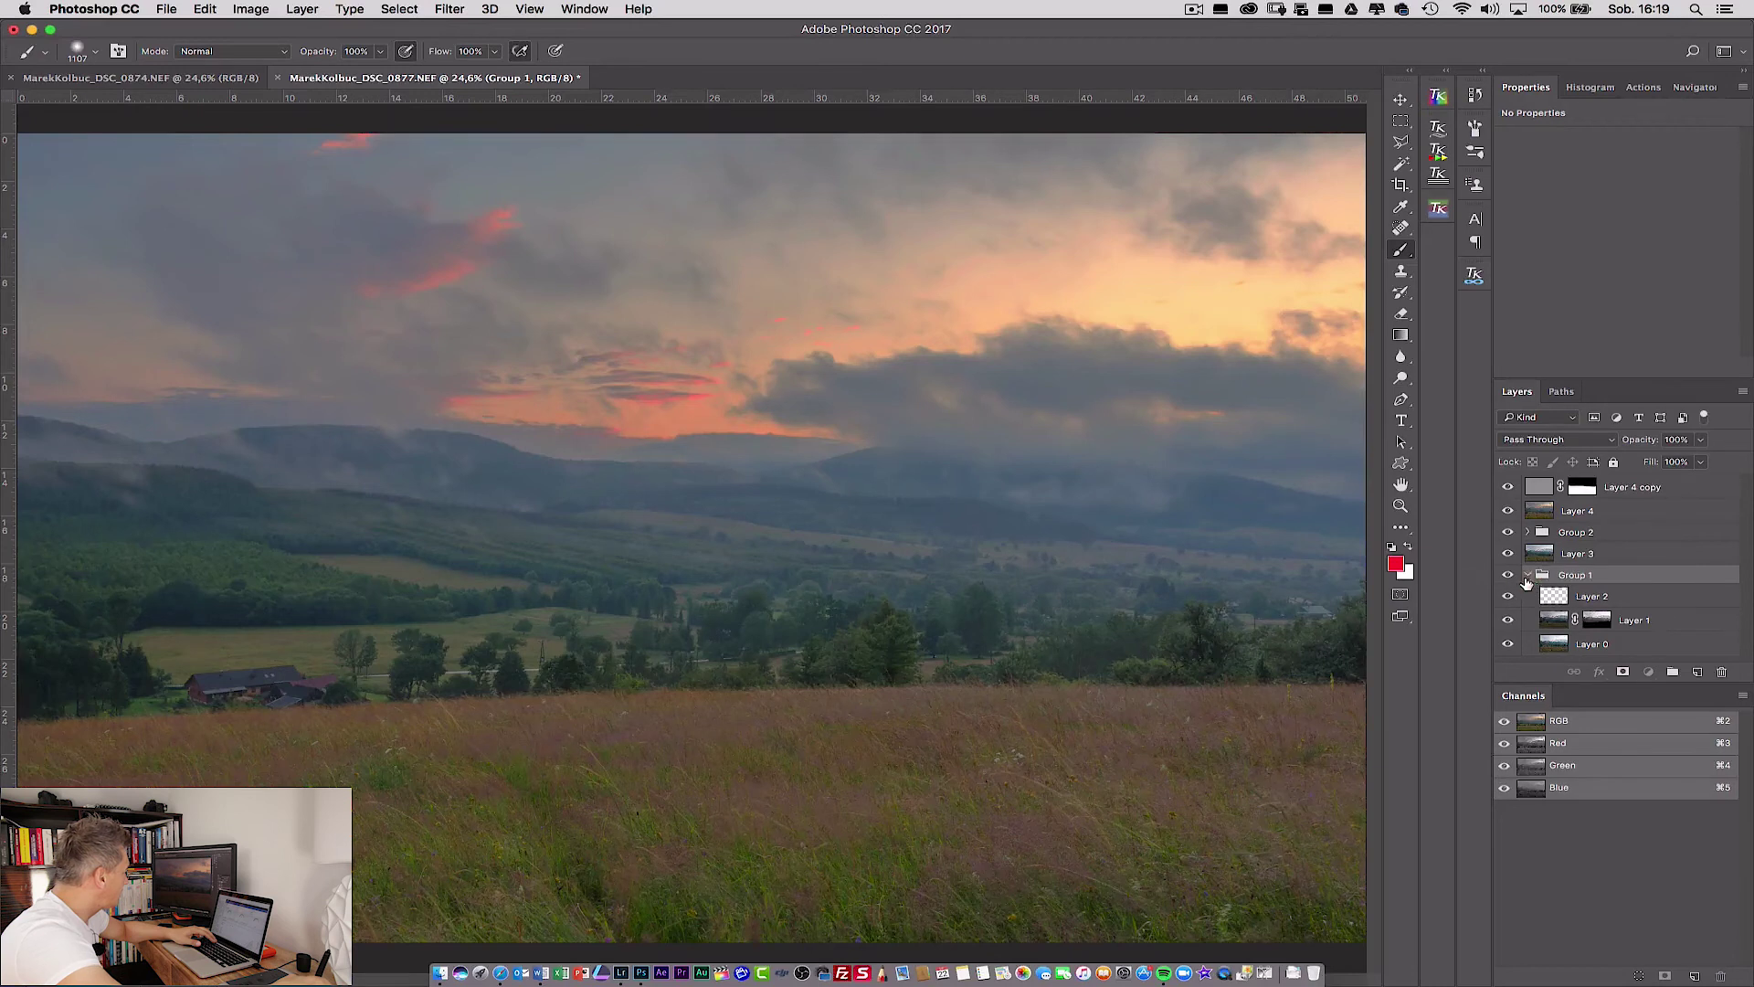
{"action": "left_click", "coordinate": [1527, 575]}
{"action": "left_click", "coordinate": [1527, 575]}
Expand Group 2, select Layer 4 copy, and bring up the TK extension panels.
{"action": "left_click", "coordinate": [1526, 533]}
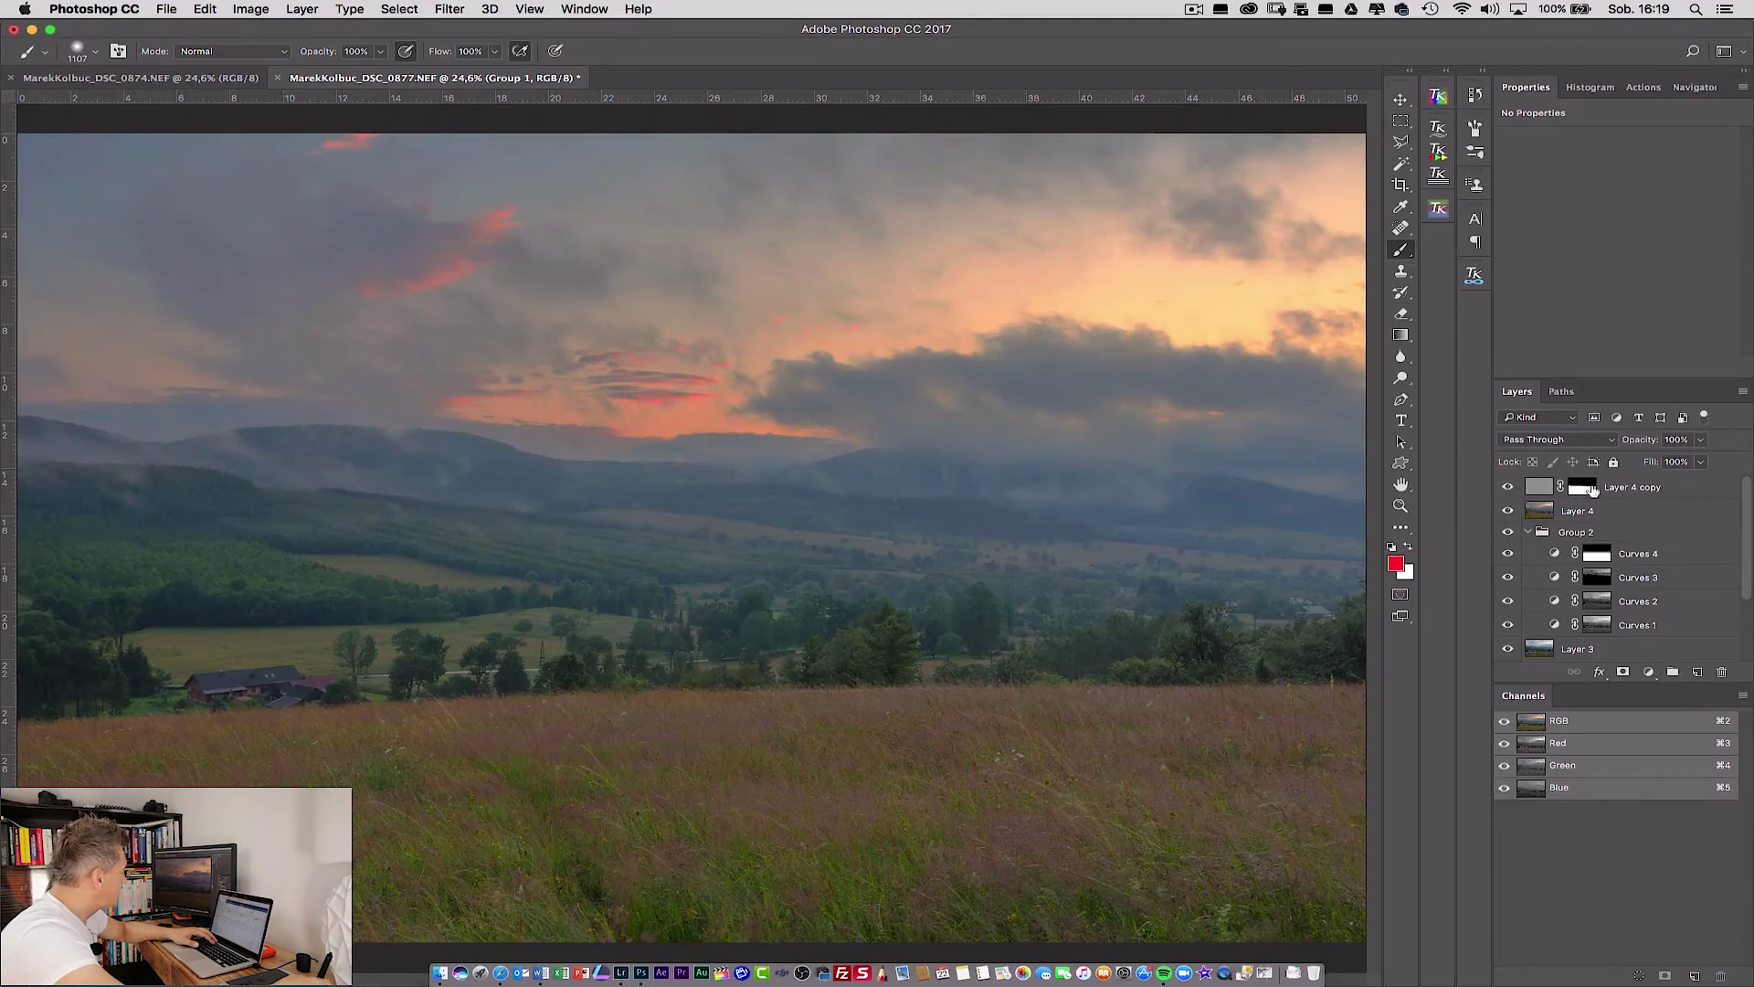
{"action": "left_click", "coordinate": [1652, 487]}
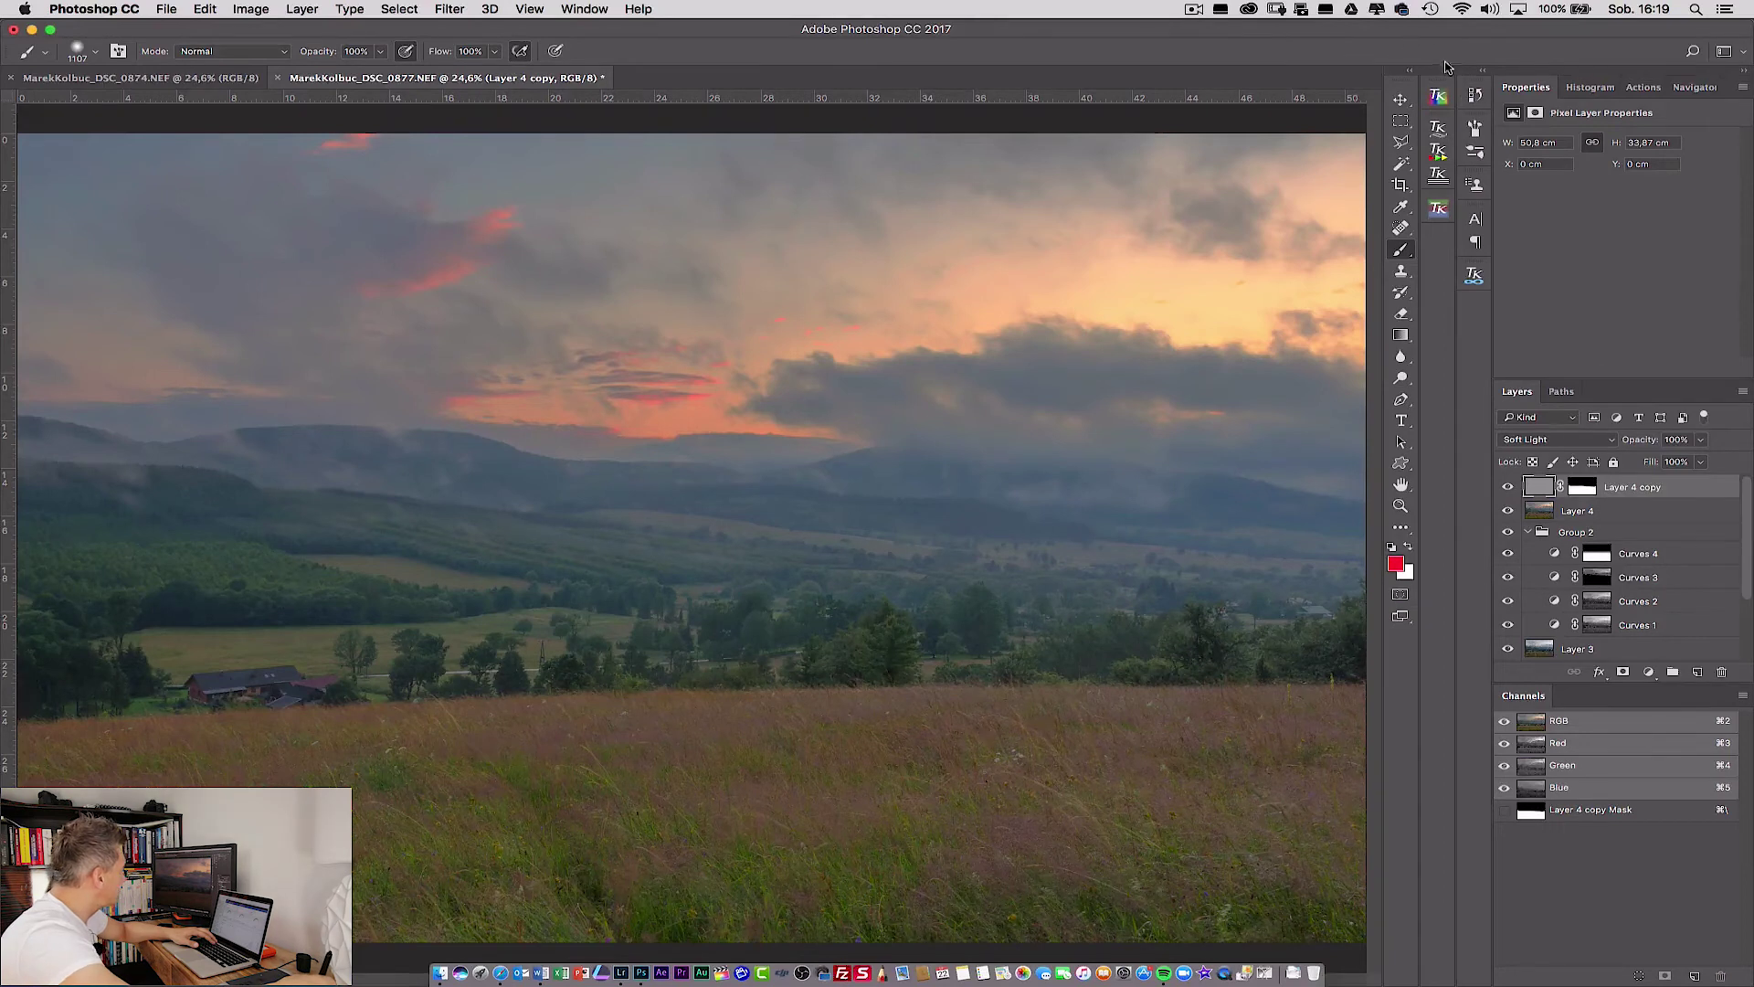
{"action": "left_click", "coordinate": [1448, 71]}
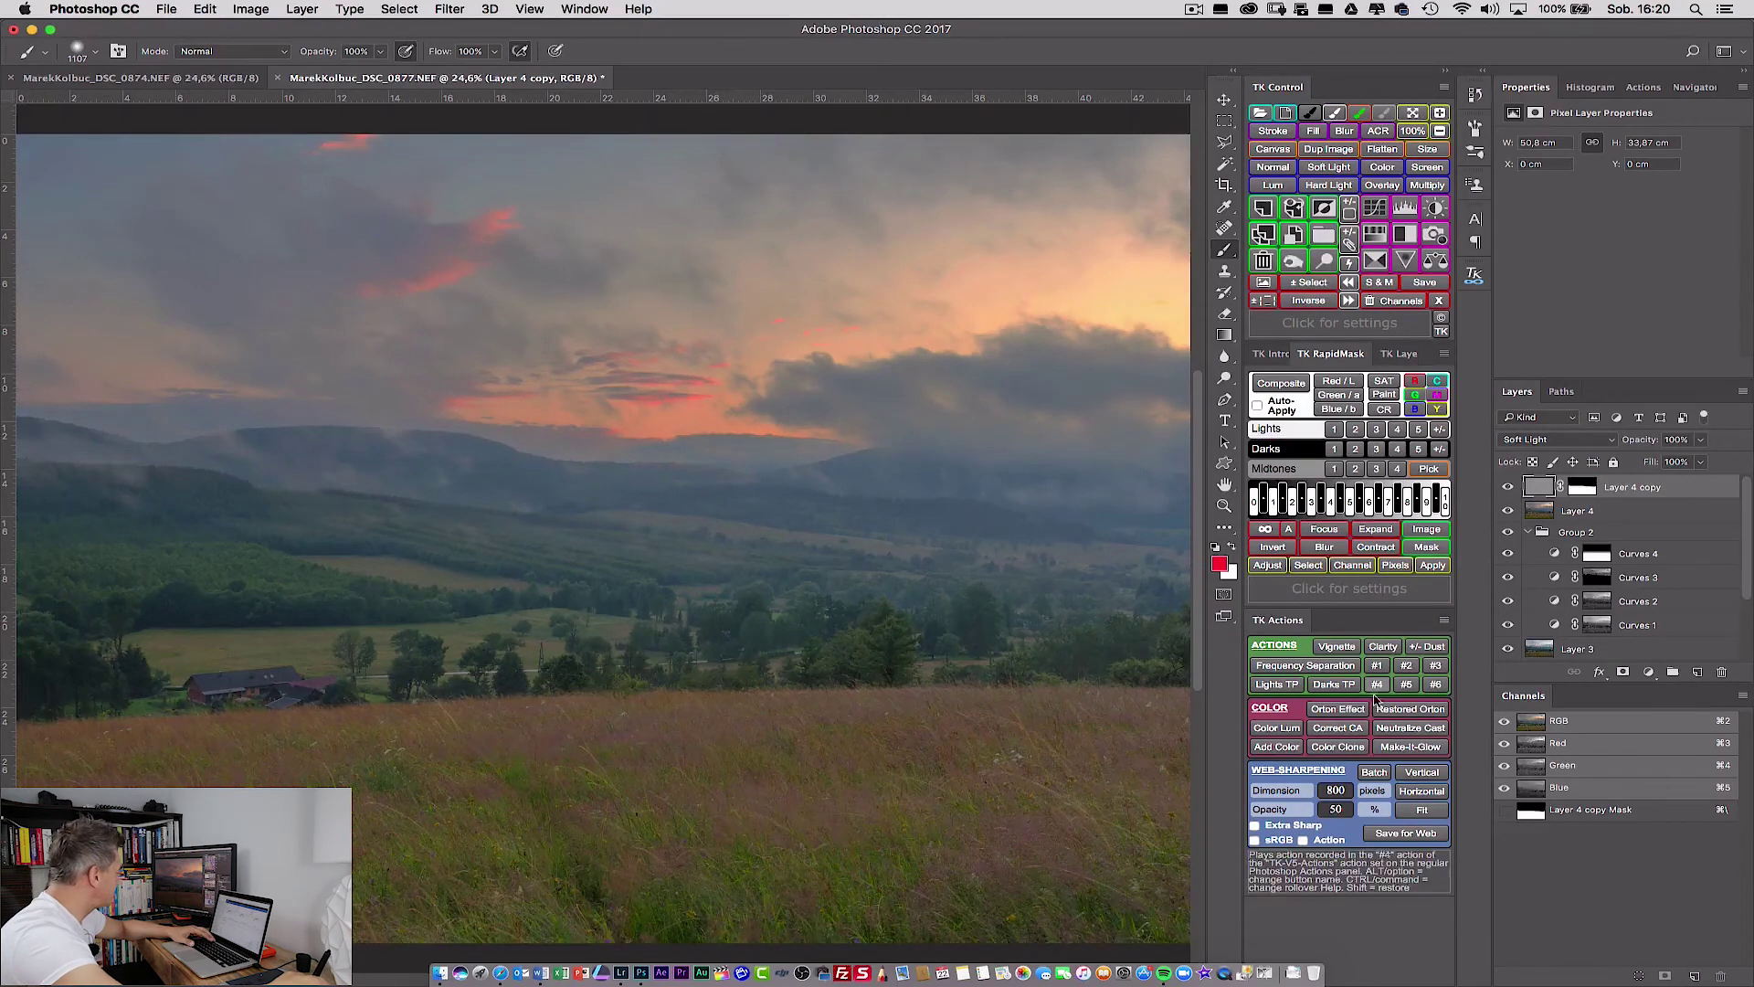
Run the TK Orton Effect action with a Gaussian blur, set its group to 18% opacity, and add a layer mask.
{"action": "left_click", "coordinate": [1341, 715]}
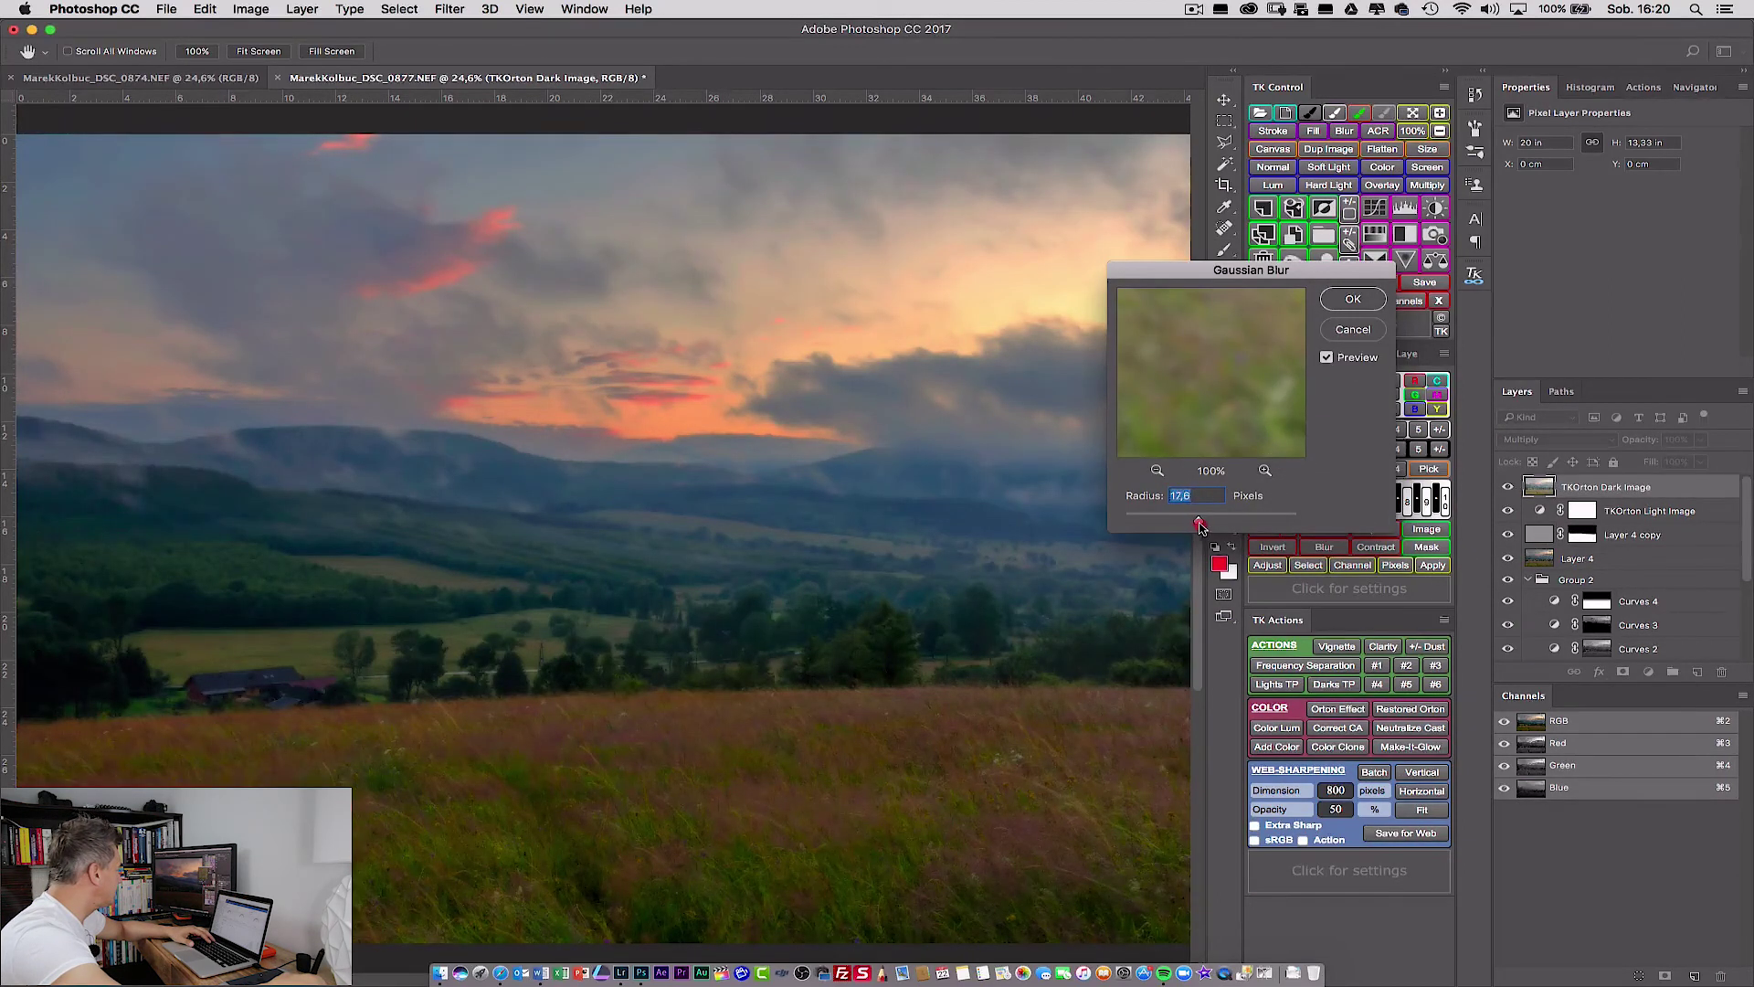
{"action": "left_click", "coordinate": [1199, 527]}
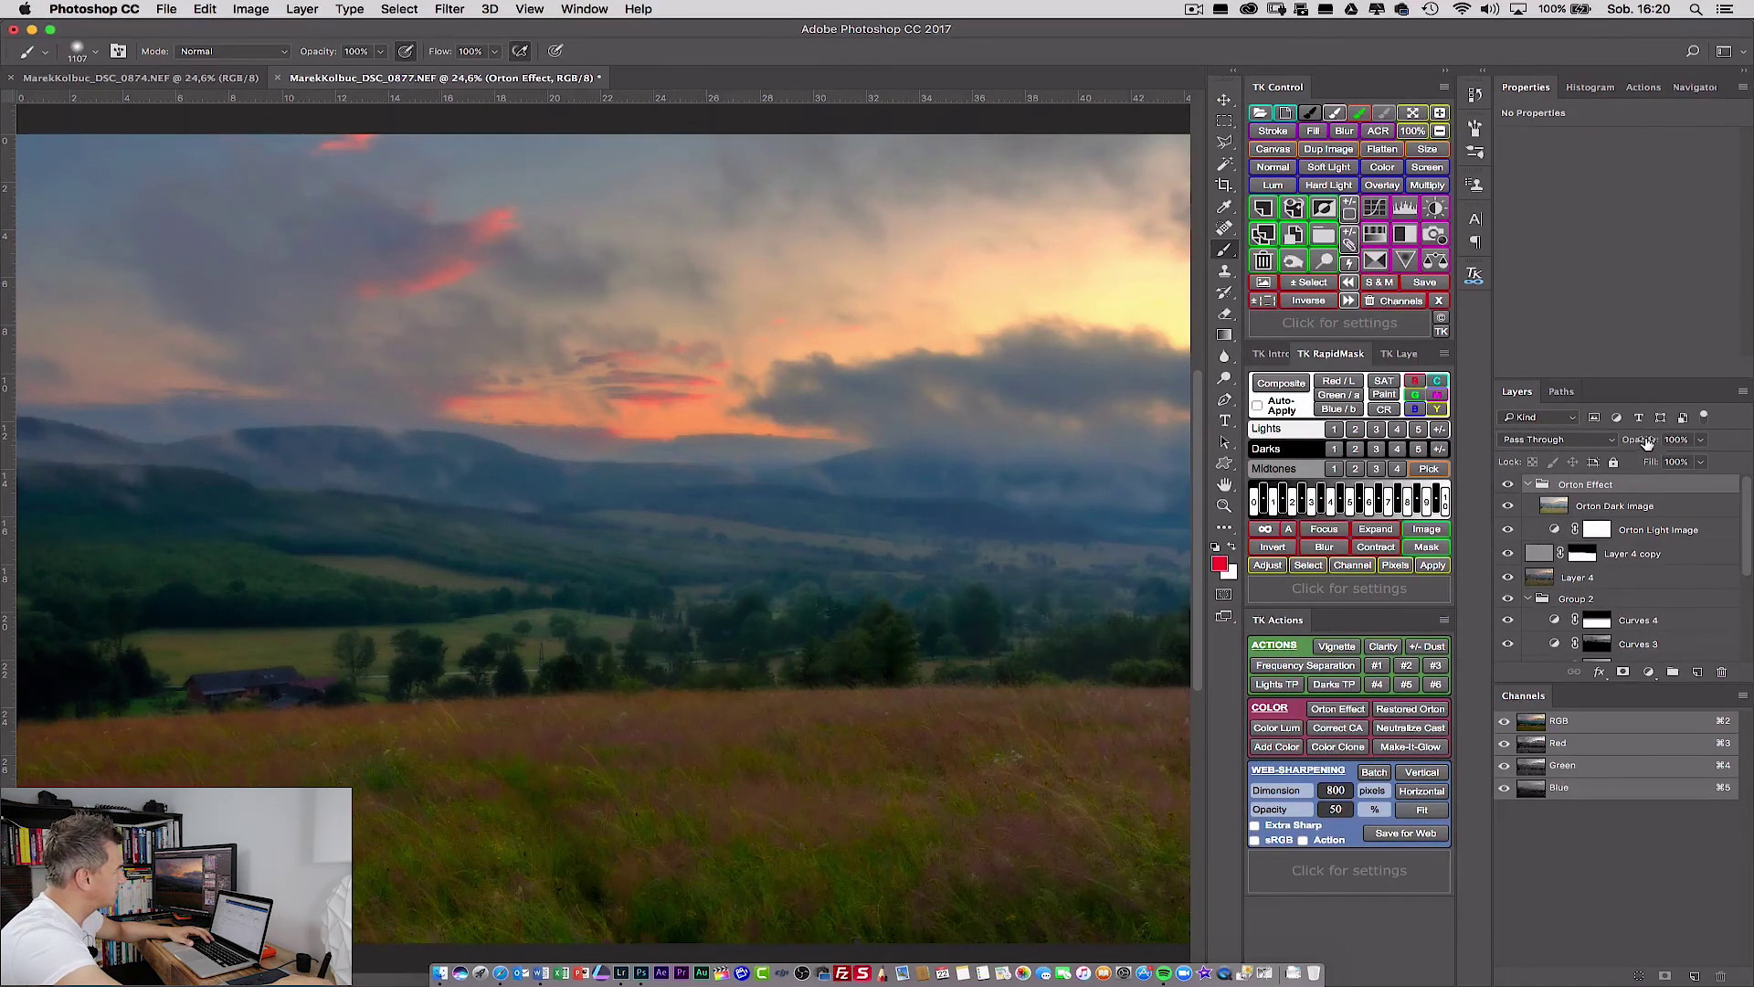
{"action": "key", "text": "Up"}
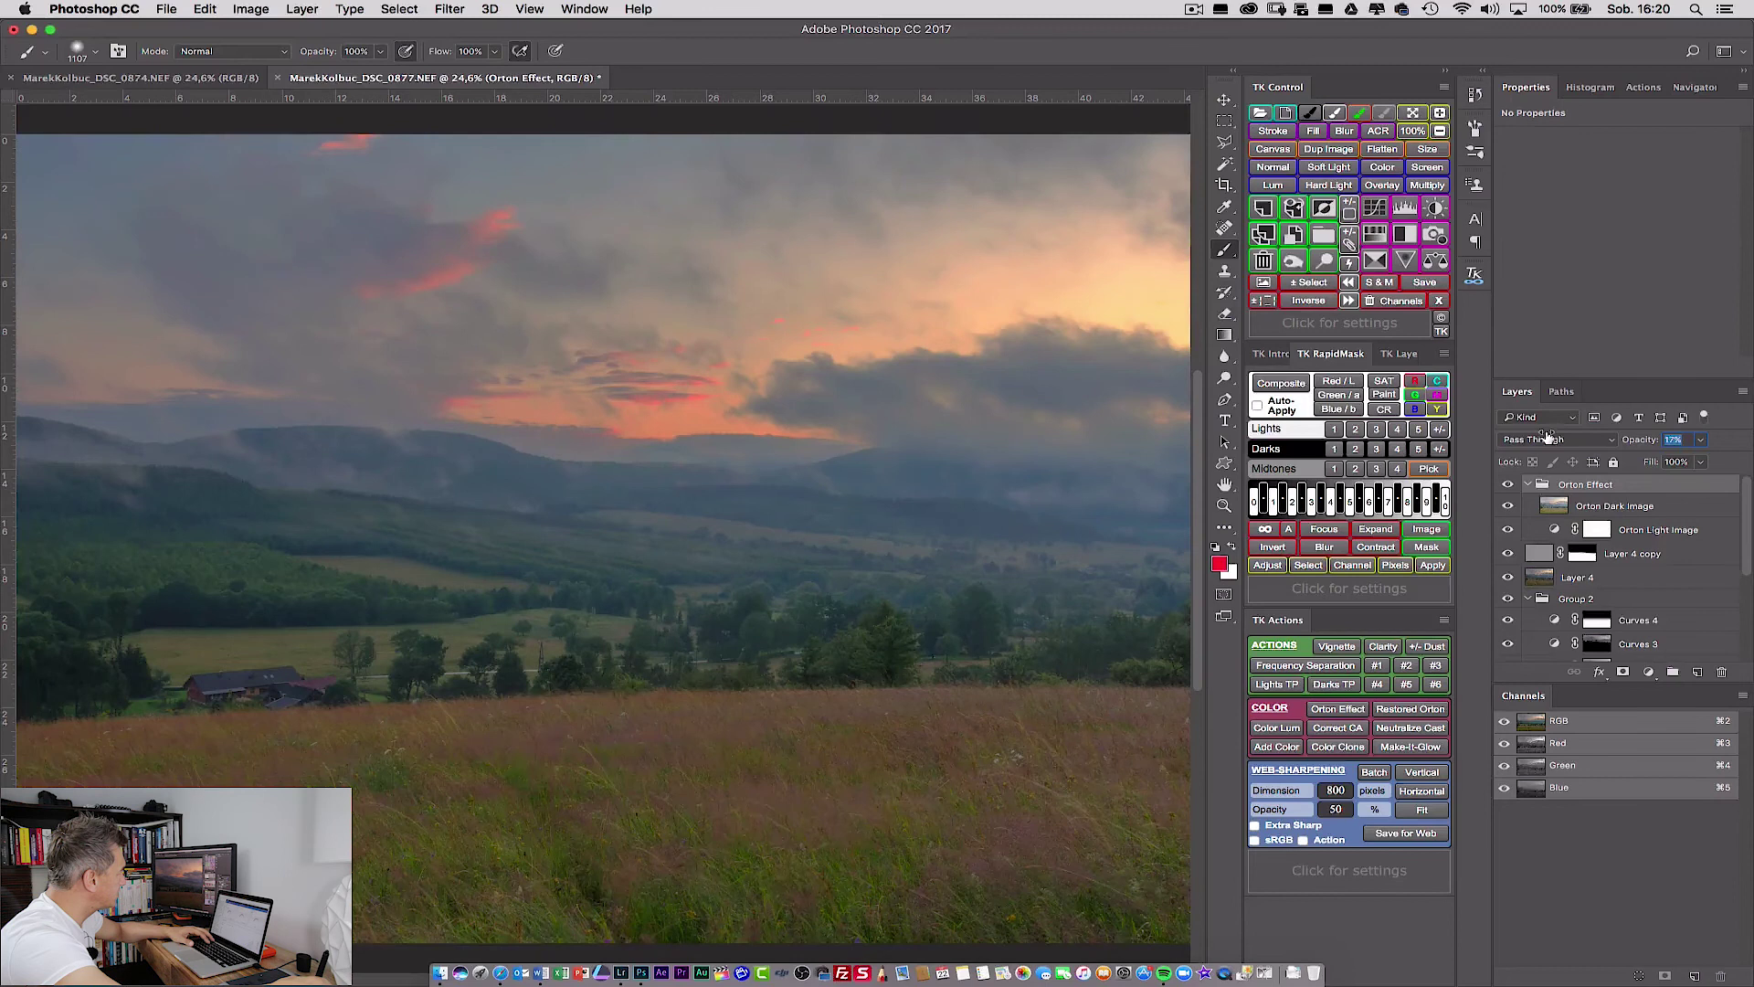
{"action": "key", "text": "Return"}
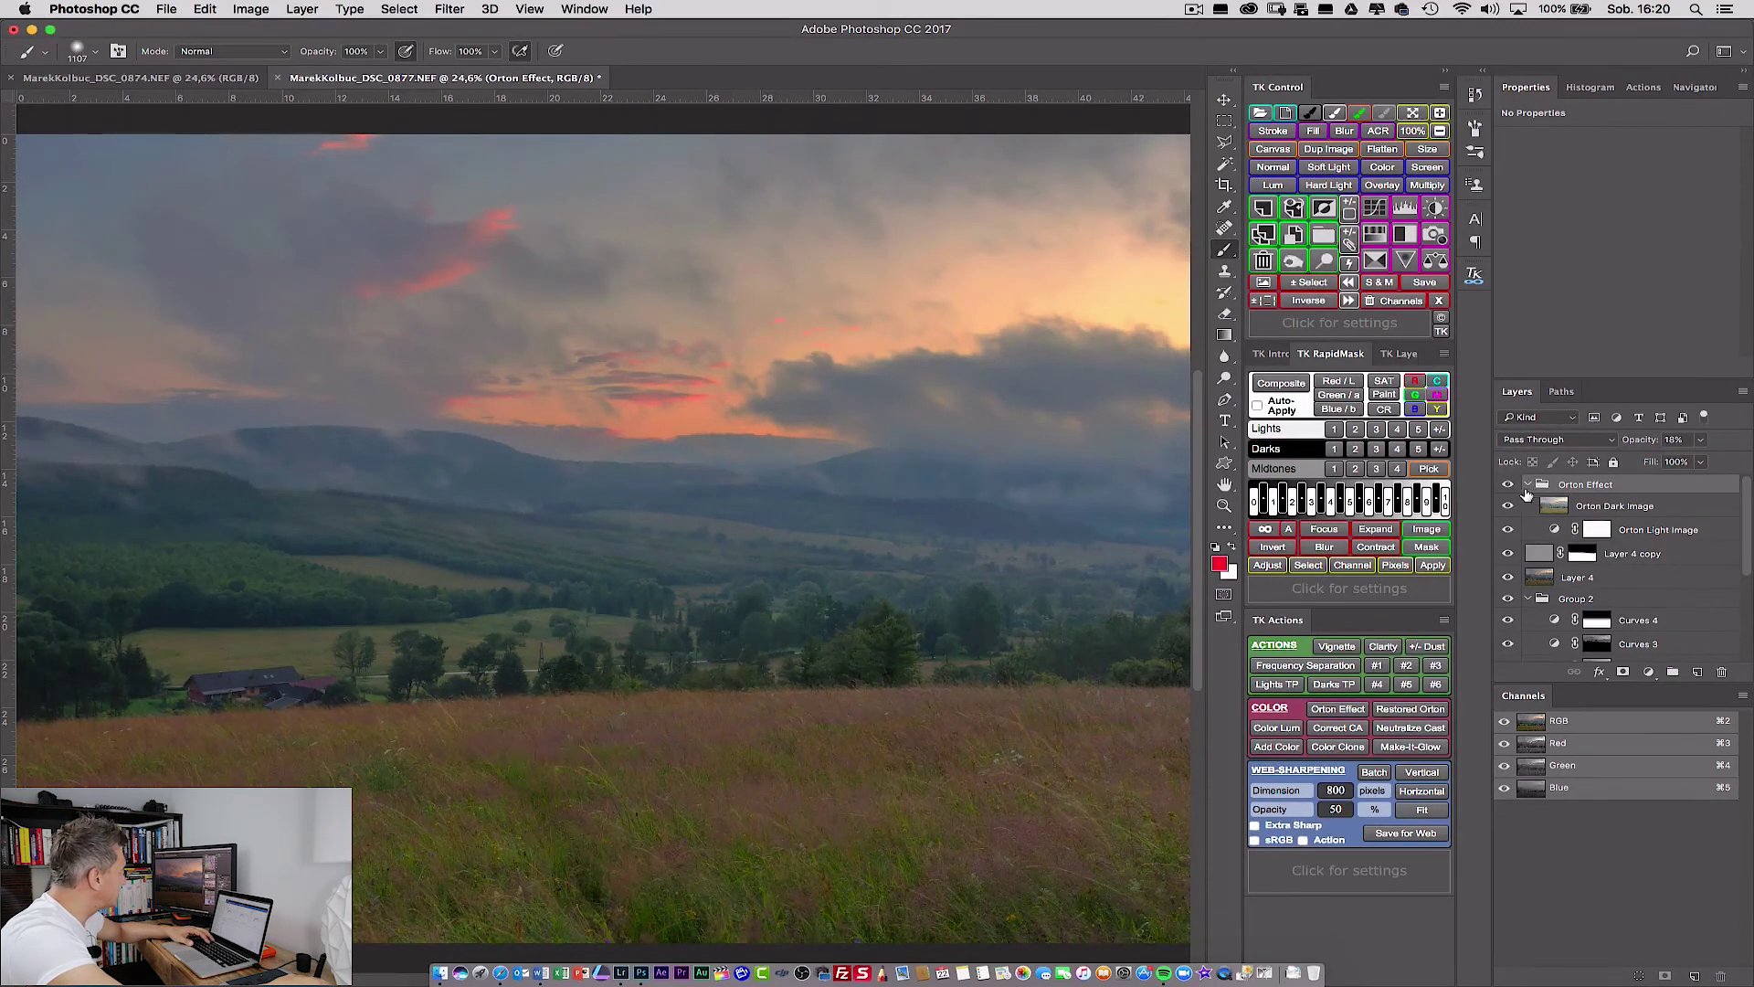
{"action": "left_click", "coordinate": [1625, 673]}
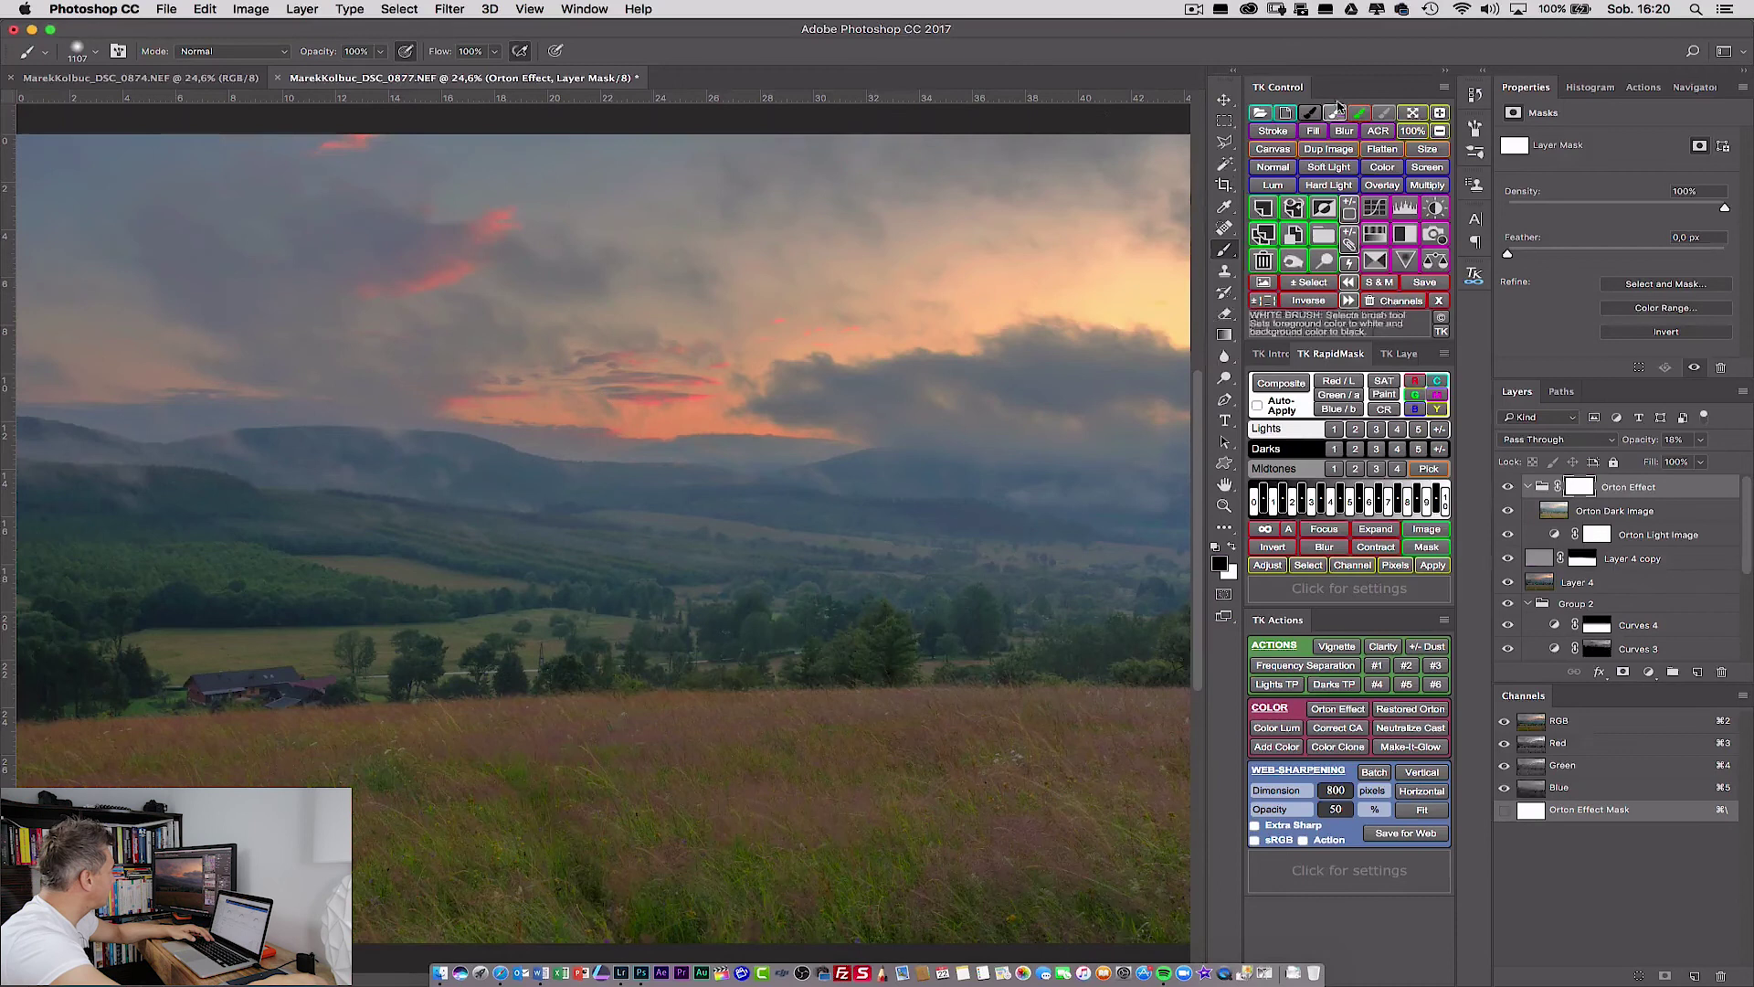
Collapse the extension panels, select the Gradient tool, and toggle the Orton Effect group to compare the glow.
{"action": "left_click", "coordinate": [1447, 77]}
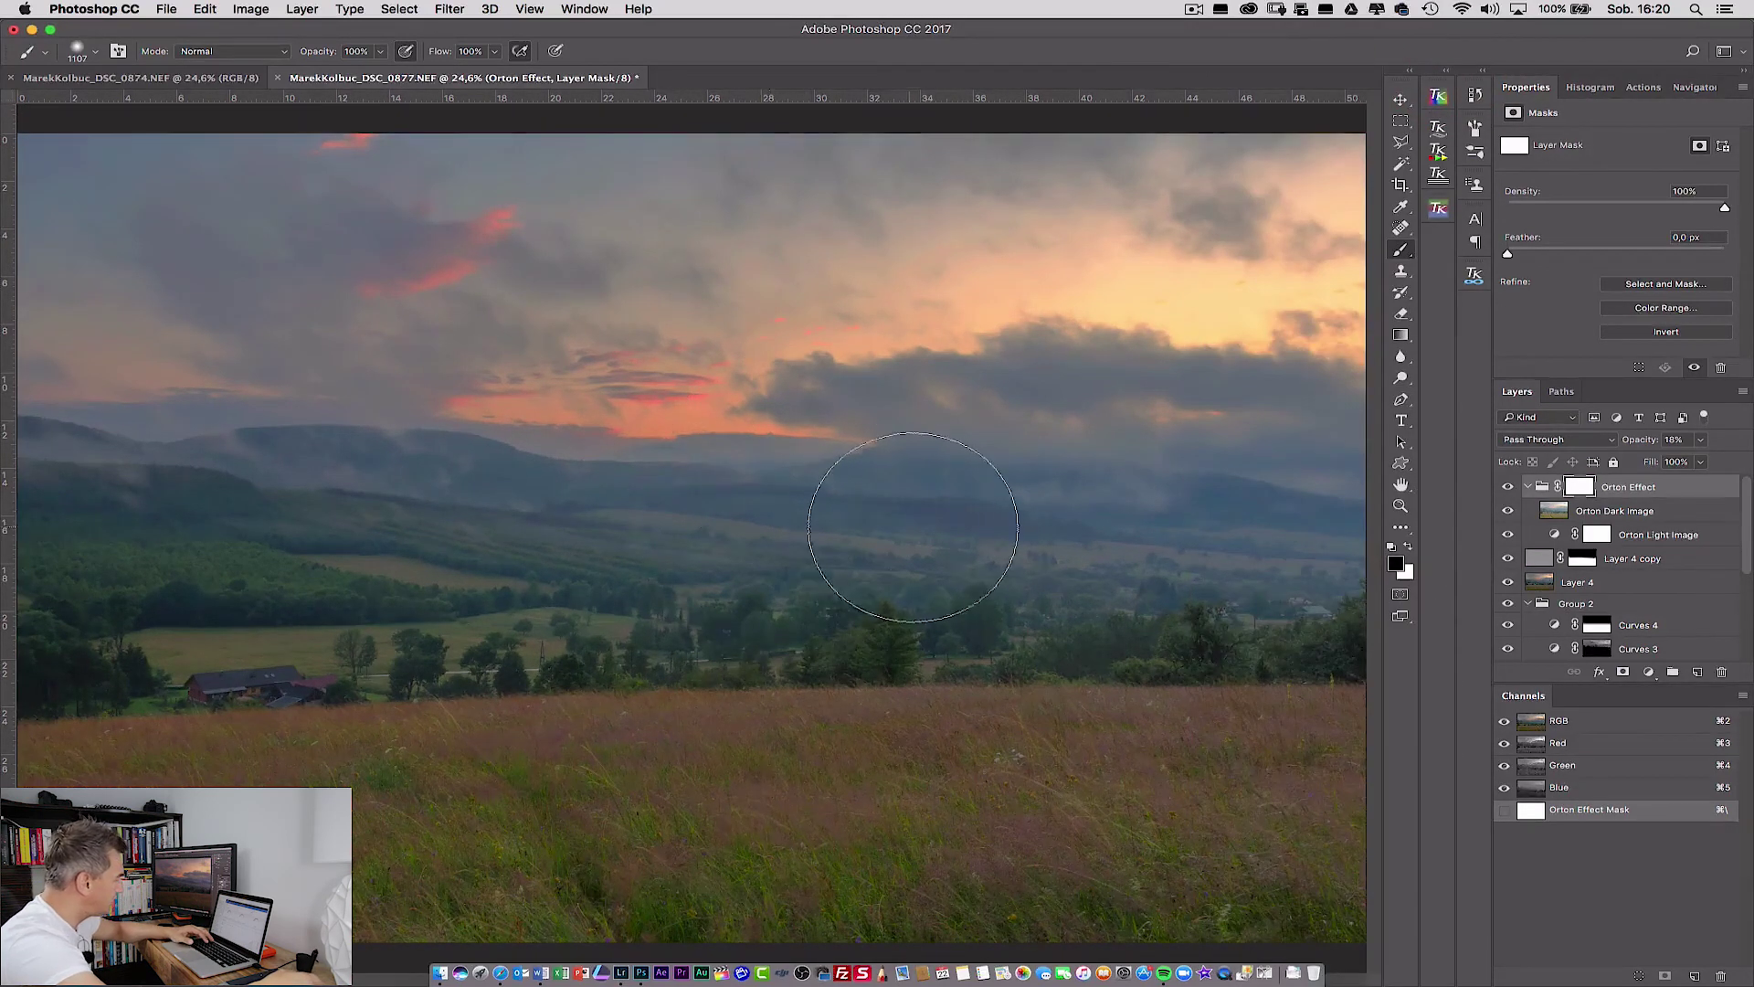
{"action": "key", "text": "g"}
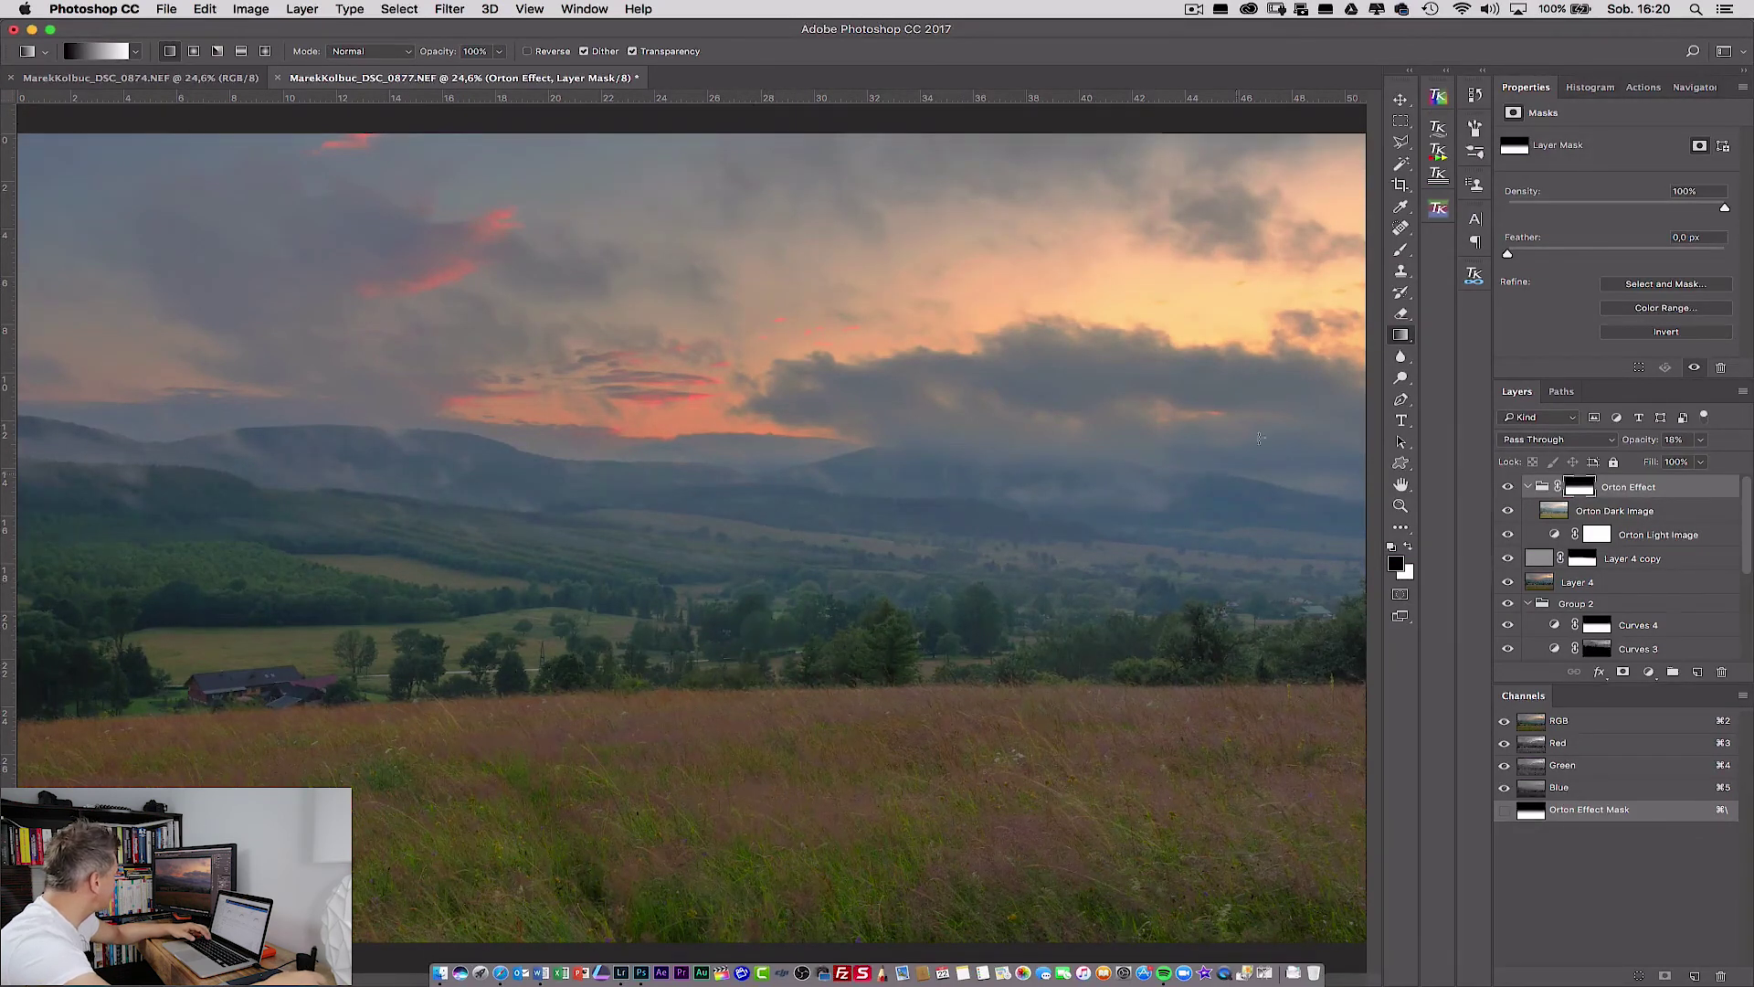
{"action": "left_click", "coordinate": [1507, 488]}
{"action": "left_click", "coordinate": [1512, 487]}
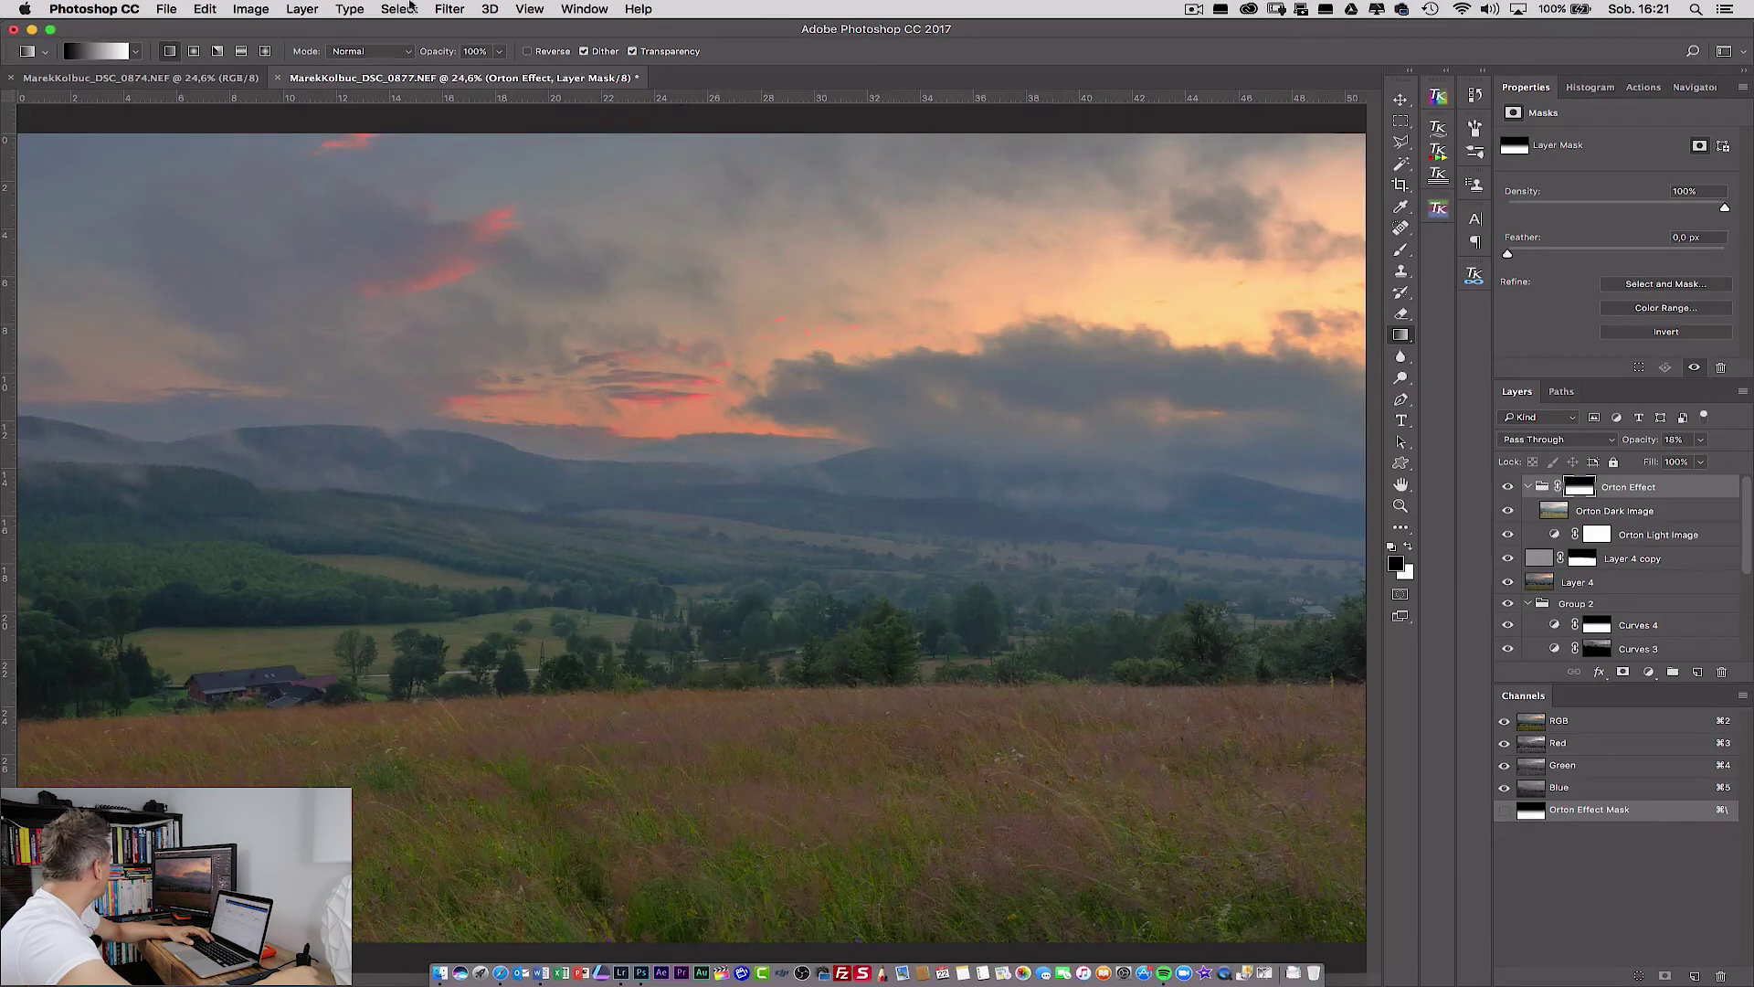
Open a second window of the image via Window > Arrange > New Window and float it separately.
{"action": "left_click", "coordinate": [549, 11]}
{"action": "mouse_move", "coordinate": [596, 29]}
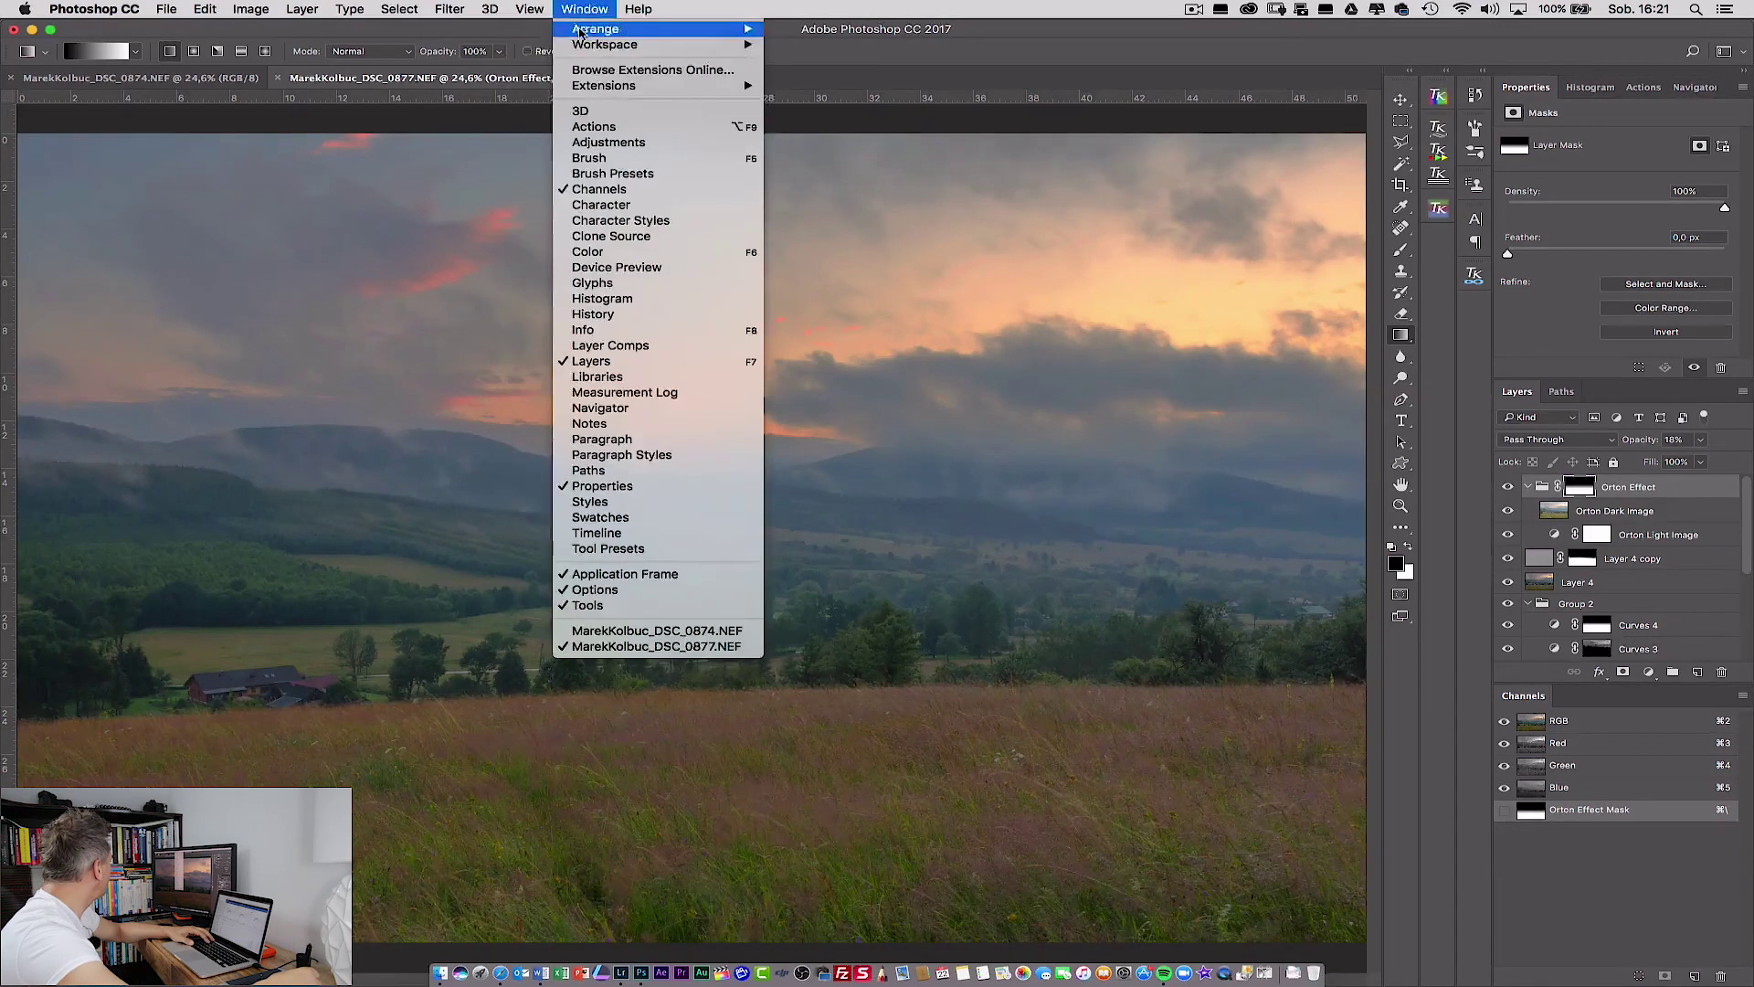
{"action": "left_click", "coordinate": [887, 347]}
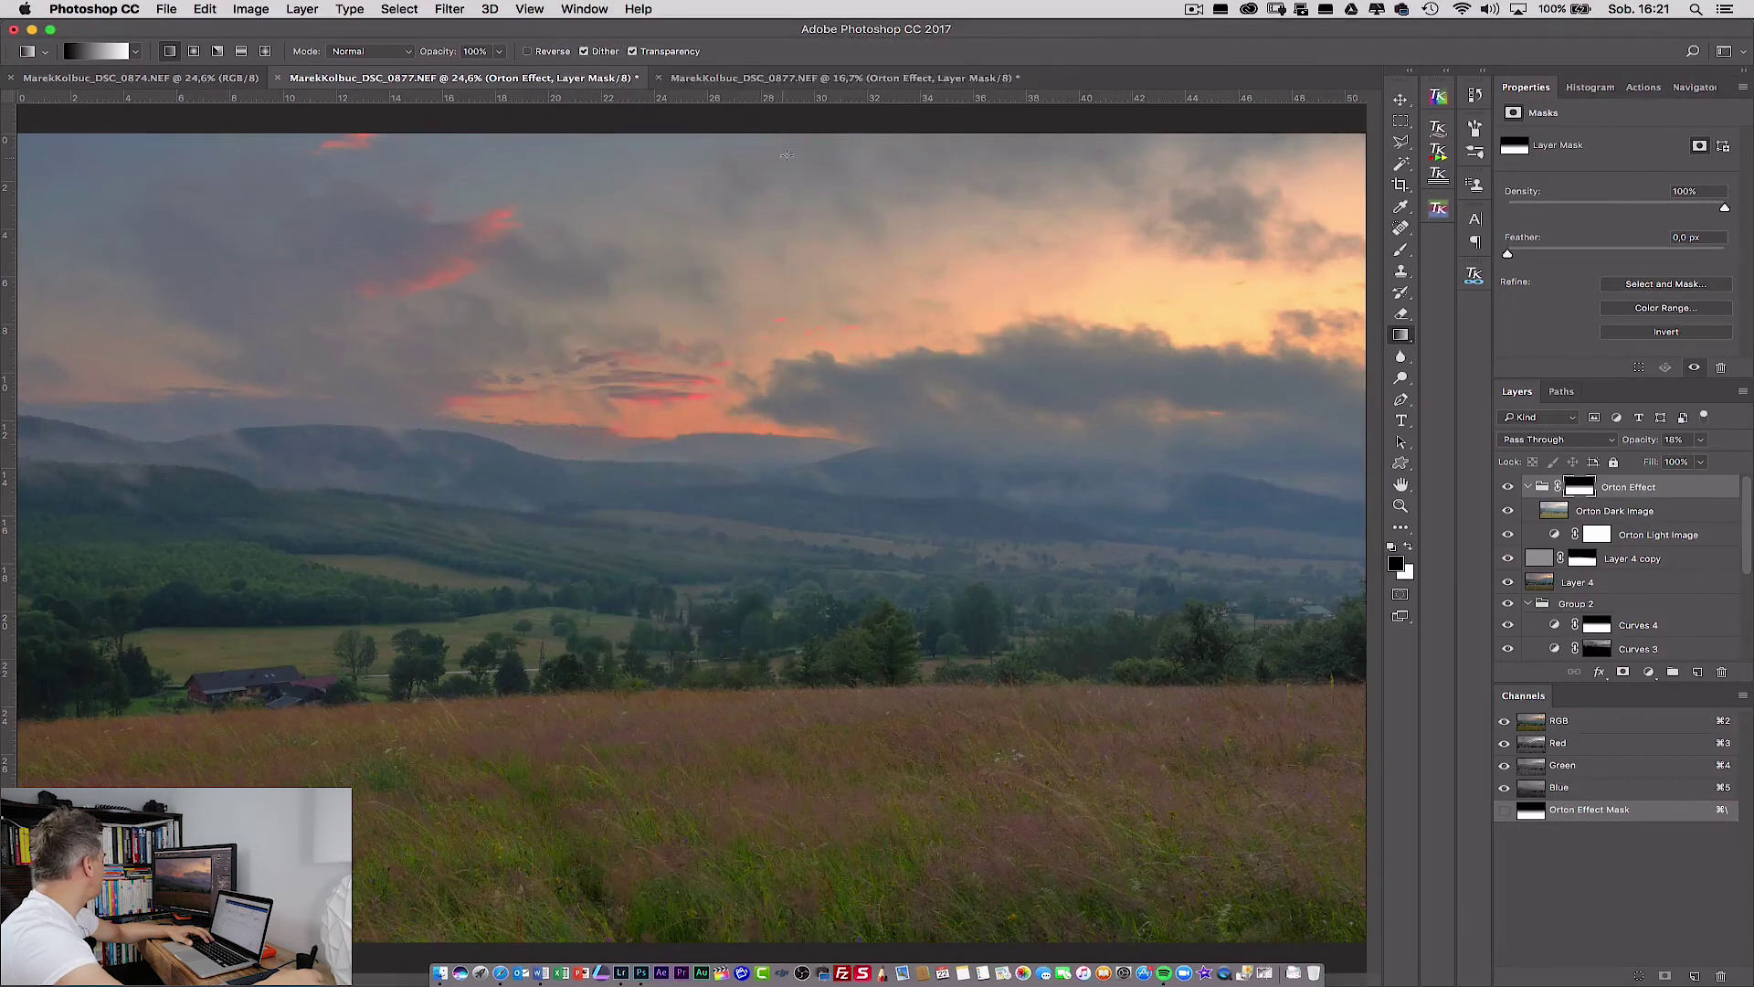
{"action": "left_click_drag", "start_coordinate": [784, 81], "coordinate": [1257, 263]}
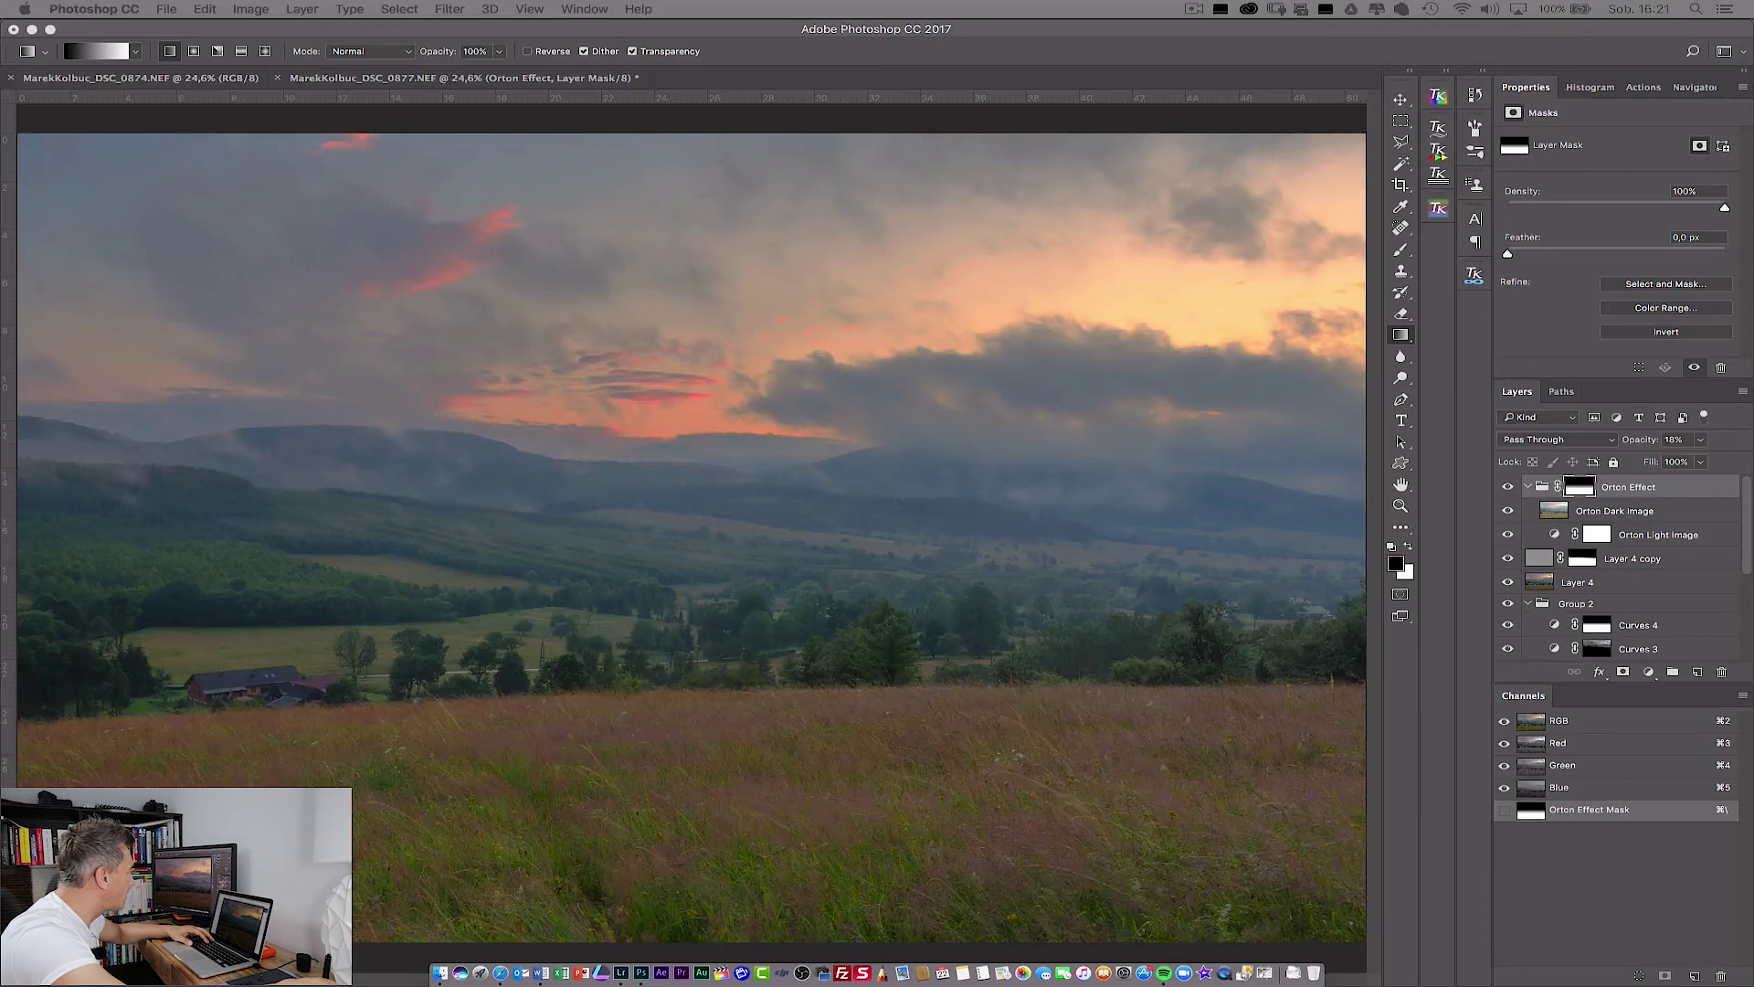
Return to the main image window and collapse the Orton Effect and Group 2 layer groups.
{"action": "key", "text": "super+Tab"}
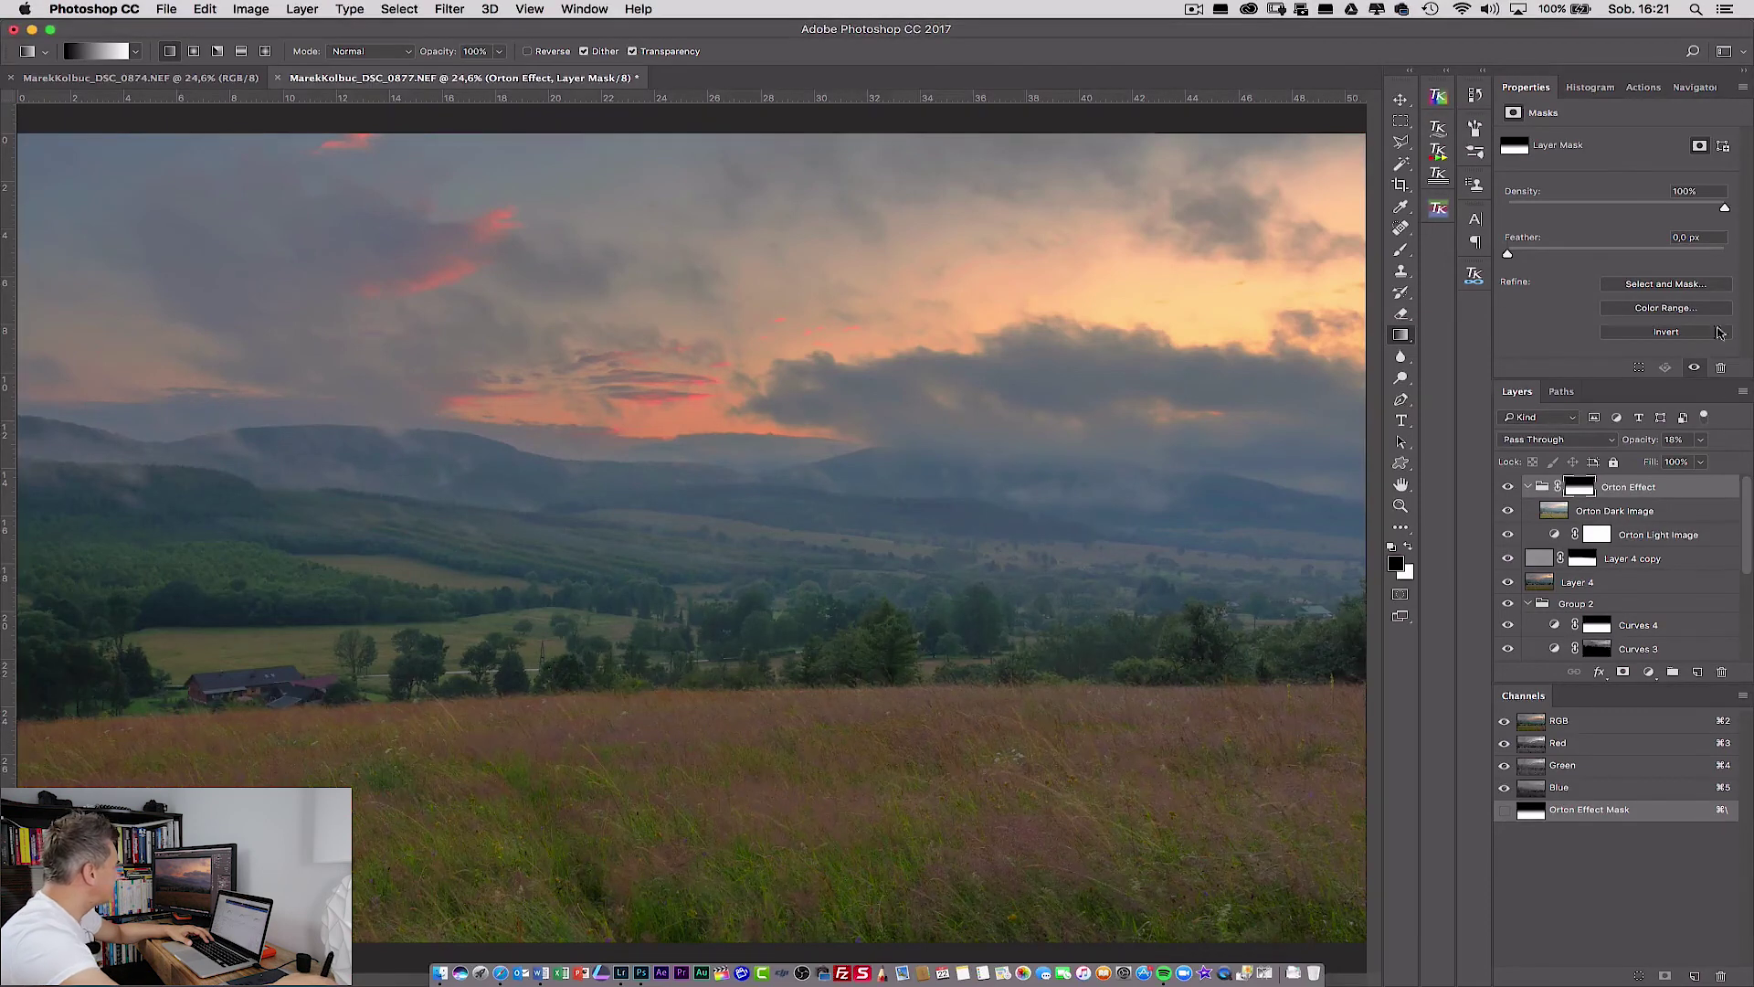
{"action": "left_click", "coordinate": [1527, 488]}
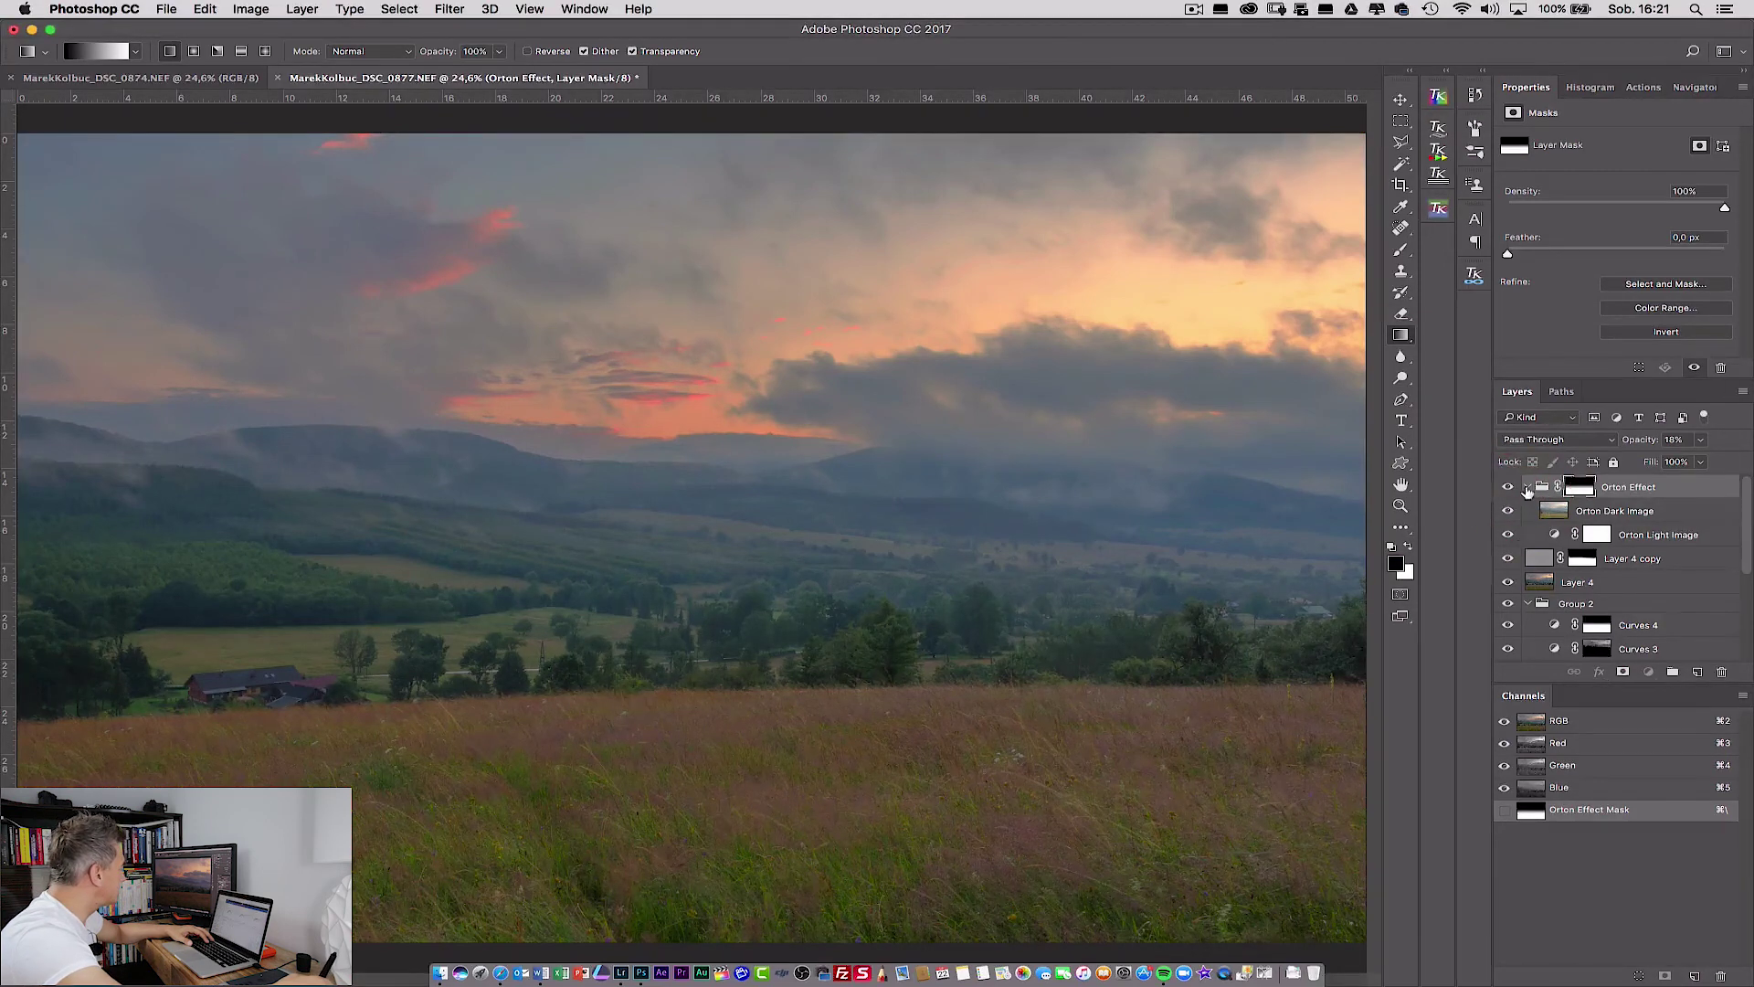
{"action": "left_click", "coordinate": [1528, 488]}
{"action": "left_click", "coordinate": [1529, 556]}
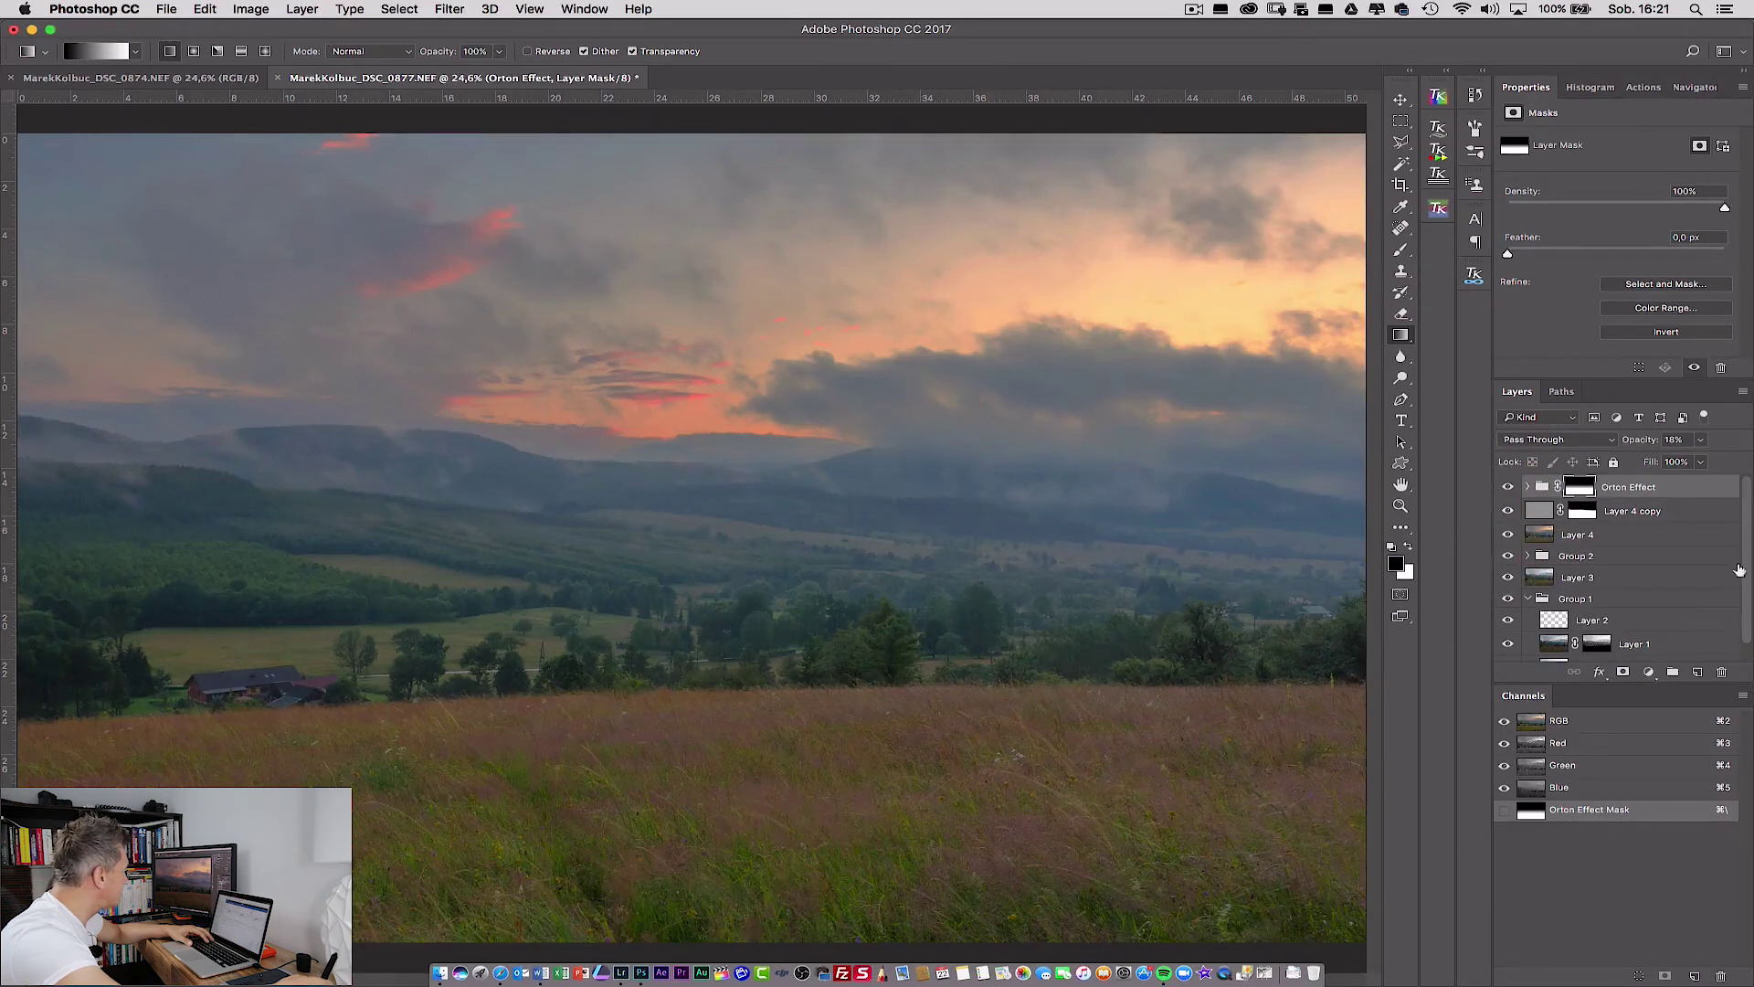
Alt-click Layer 0's eye to show the original photo alone, then restore all edit layers.
{"action": "scroll", "coordinate": [1741, 571], "scroll_direction": "down", "scroll_amount": 1}
{"action": "left_click", "coordinate": [1734, 619]}
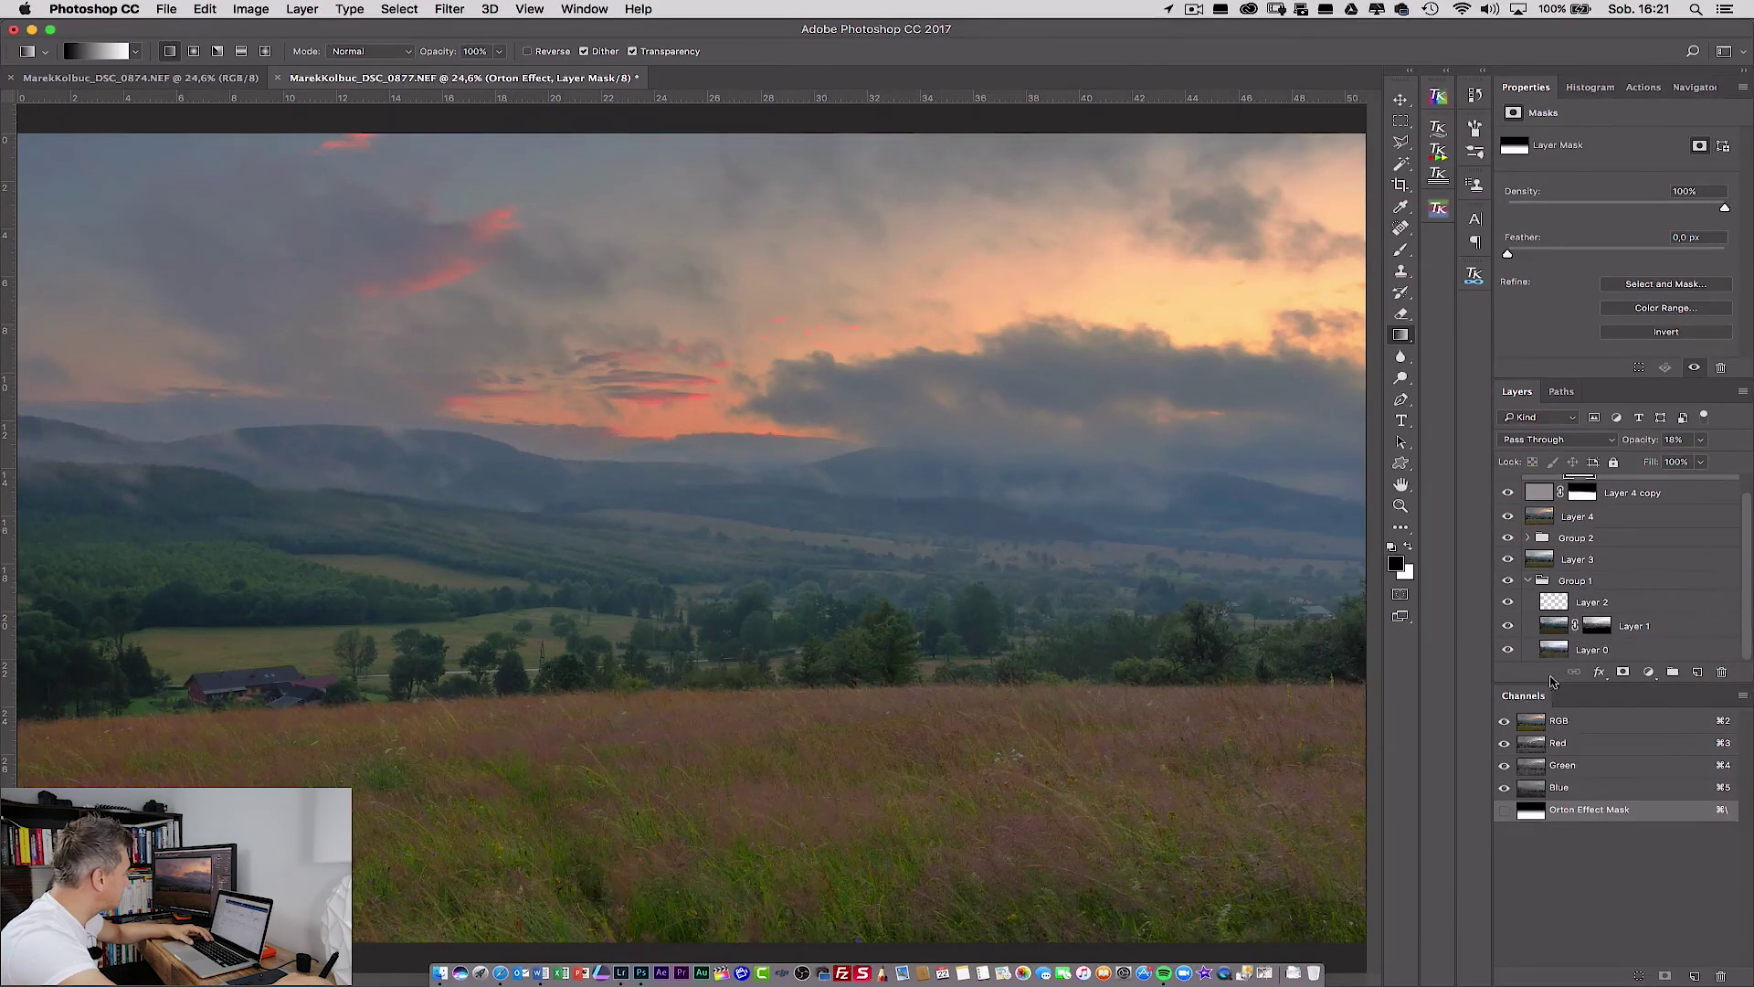
{"action": "left_click", "coordinate": [1509, 650], "text": "alt"}
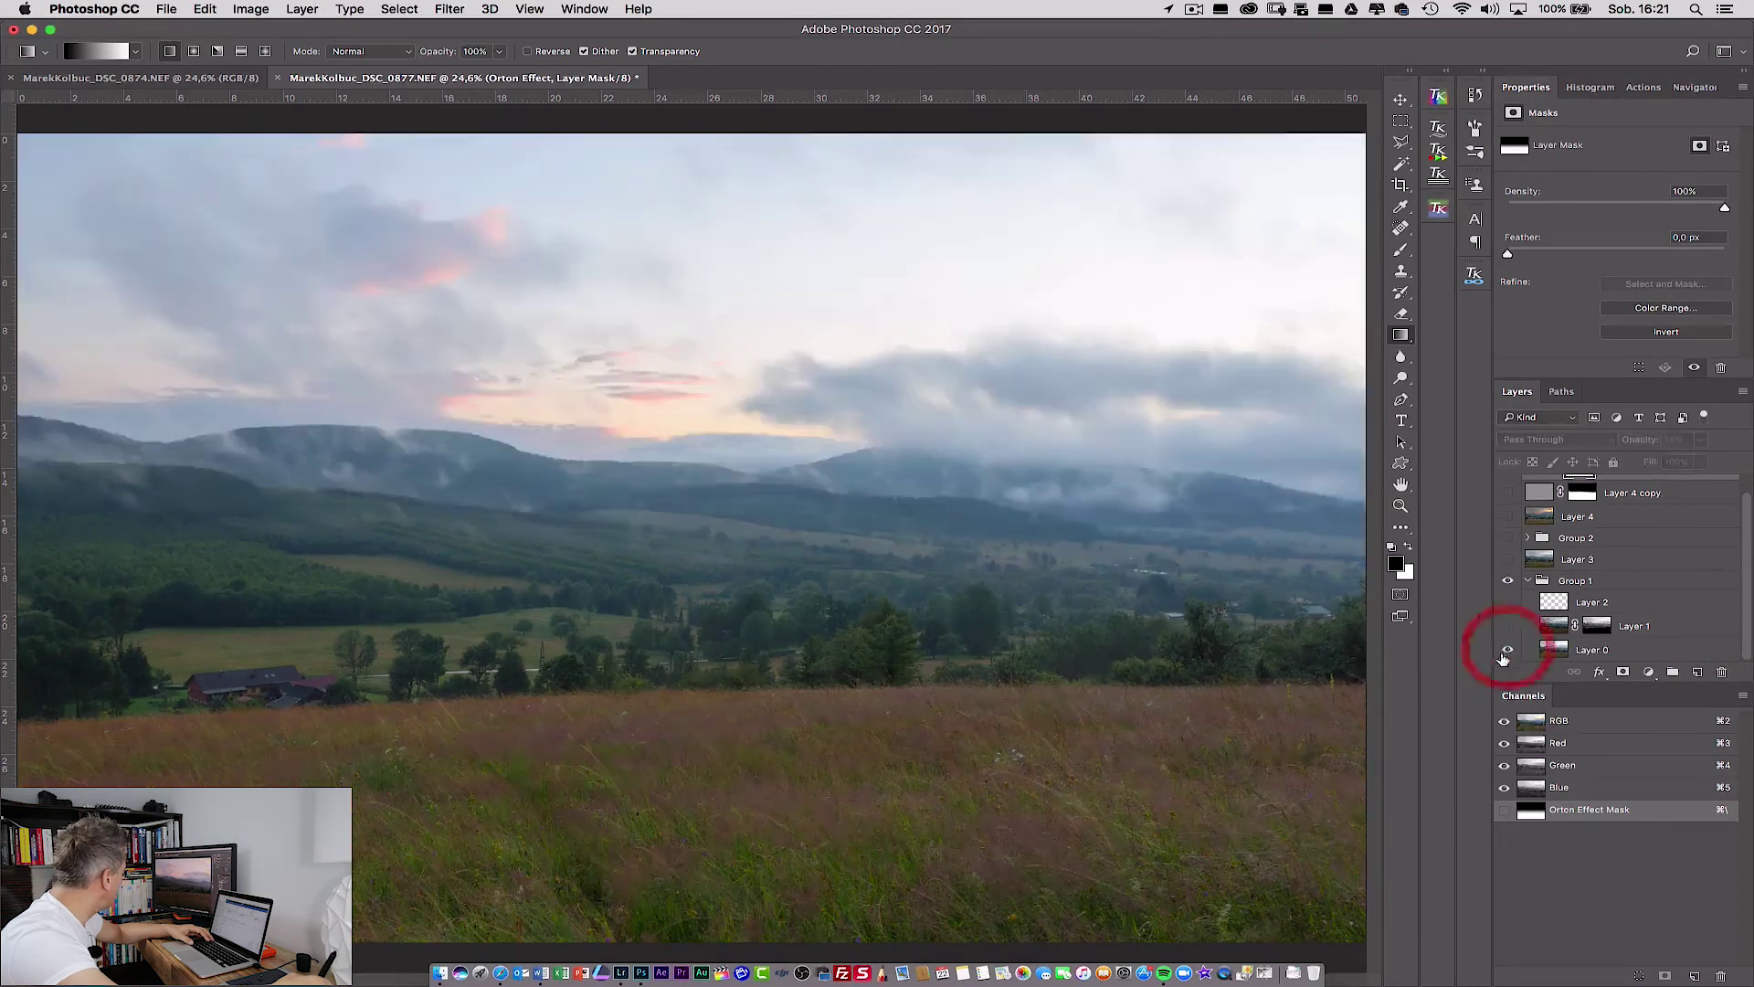
{"action": "left_click", "coordinate": [1509, 650], "text": "alt"}
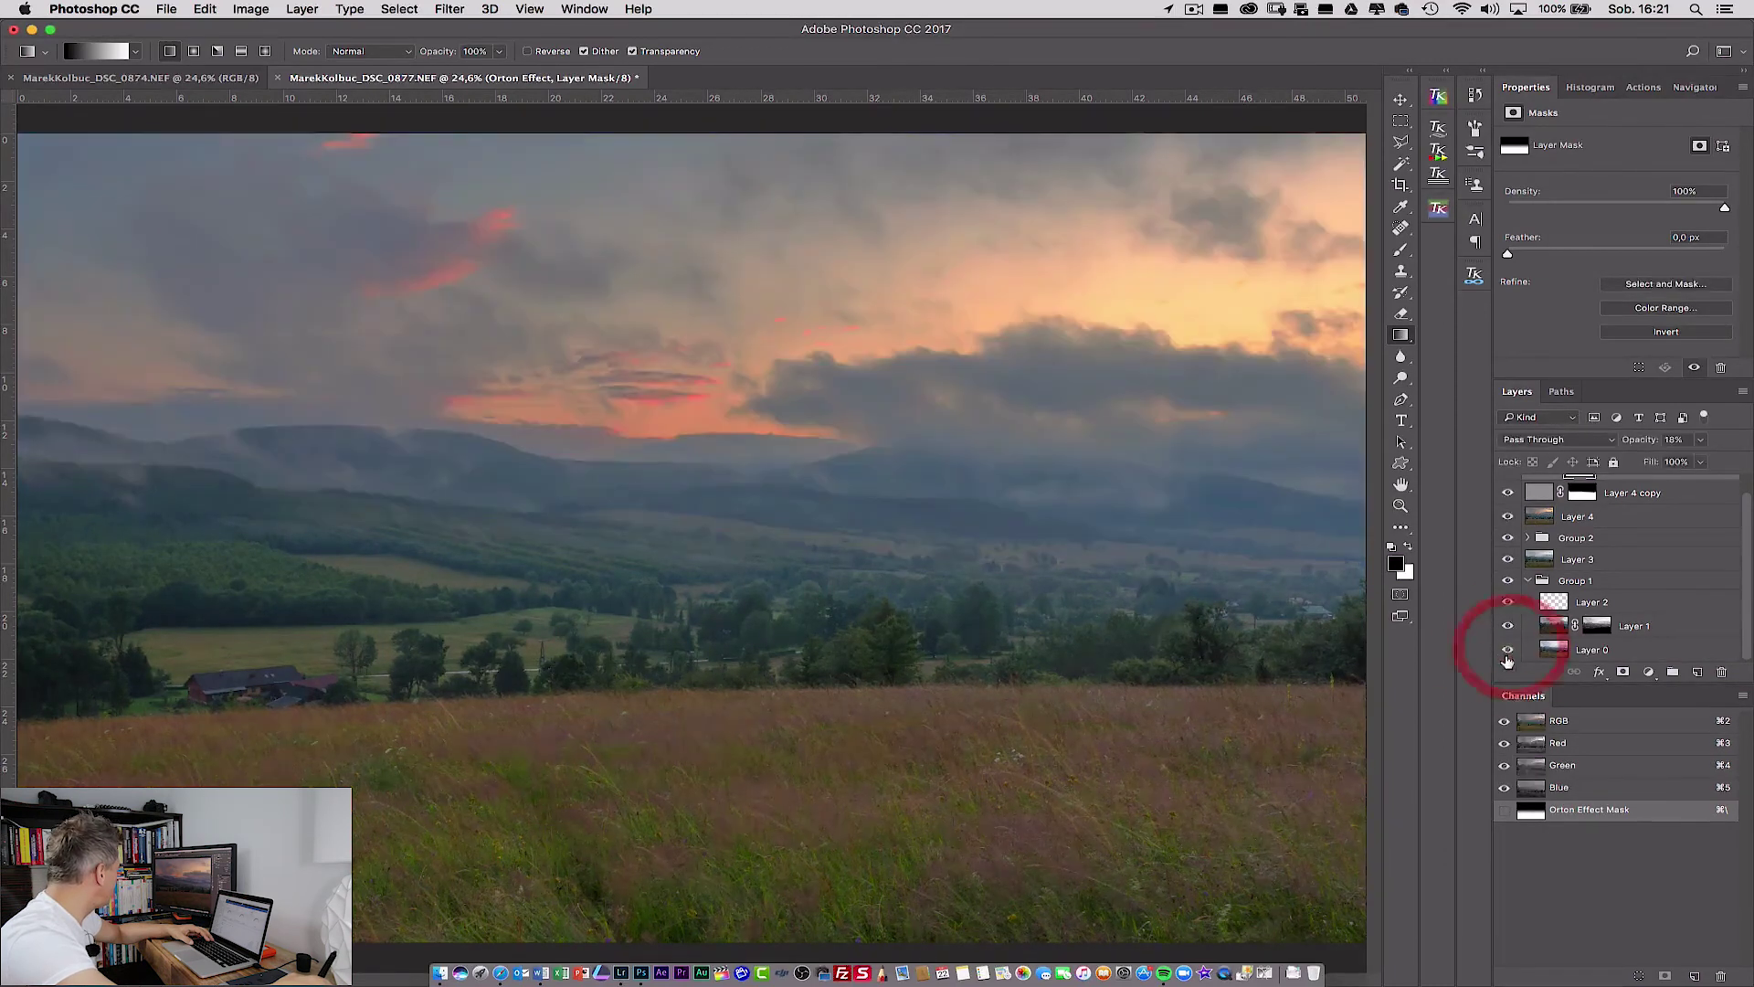